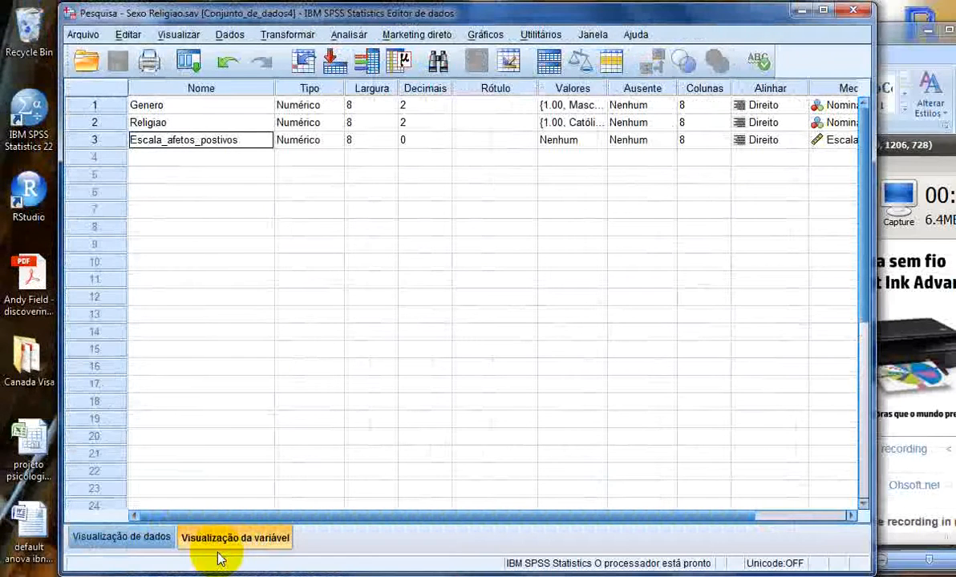
Examine the measurement level assigned to each of the variables Genero, Religiao and Escala_afetos_postivos.
click(148, 105)
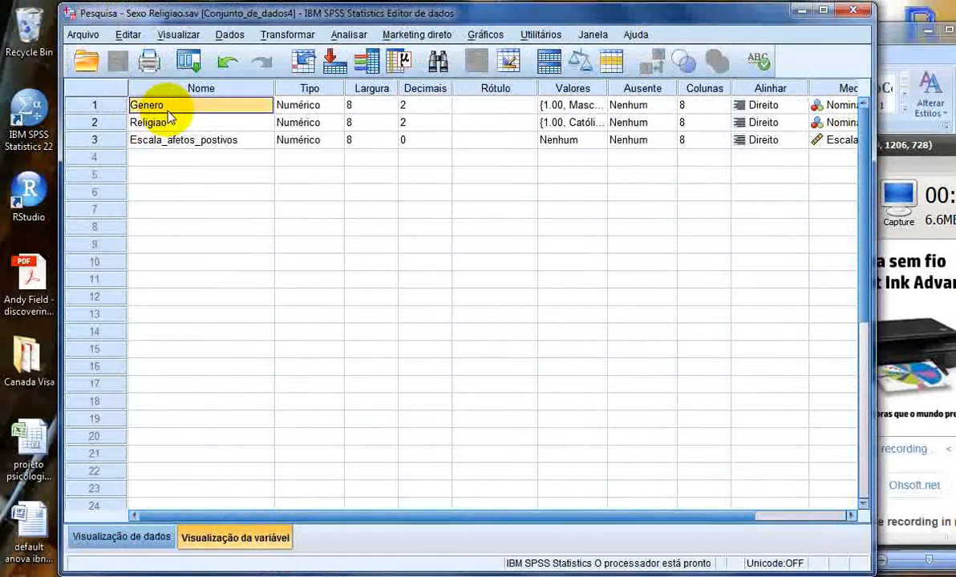
click(855, 107)
click(851, 103)
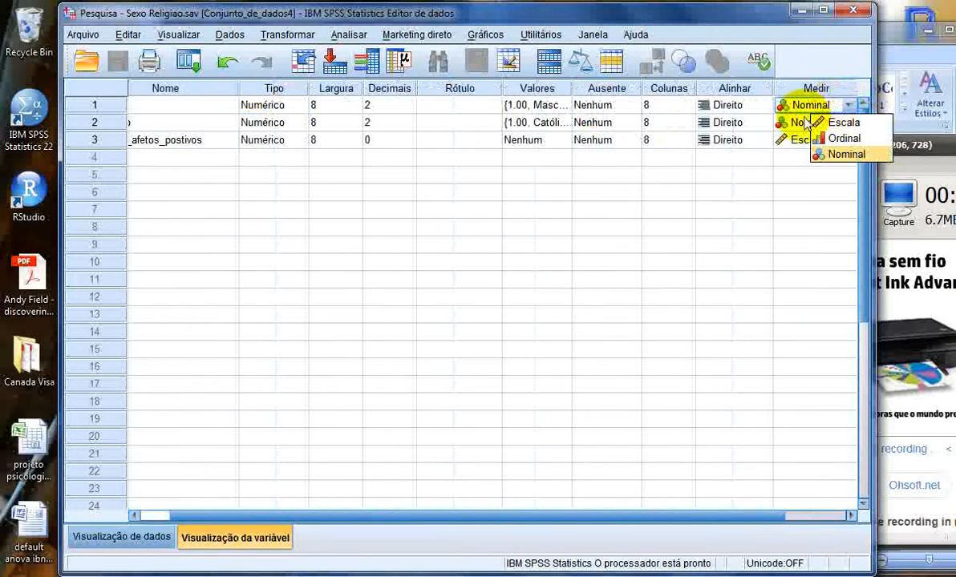
click(205, 124)
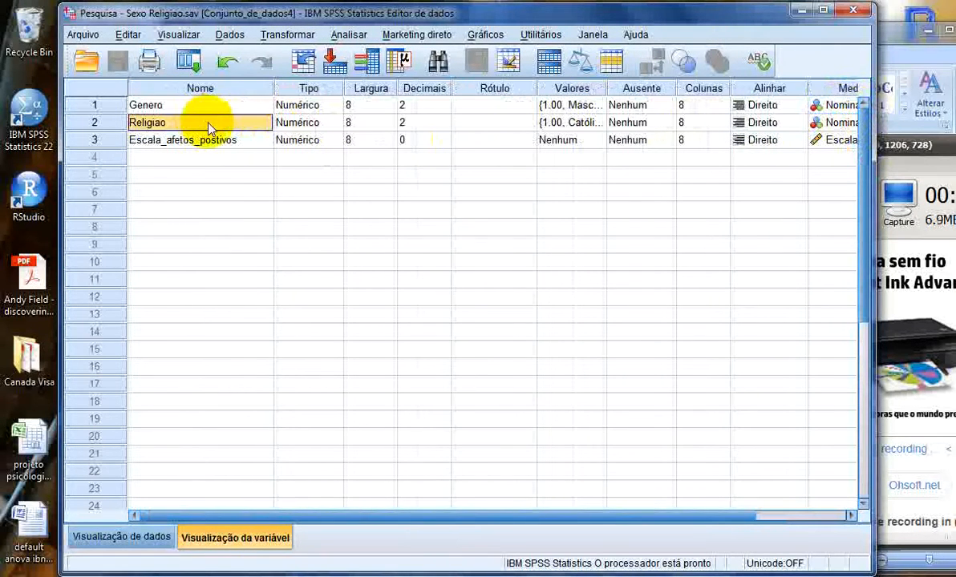
click(848, 123)
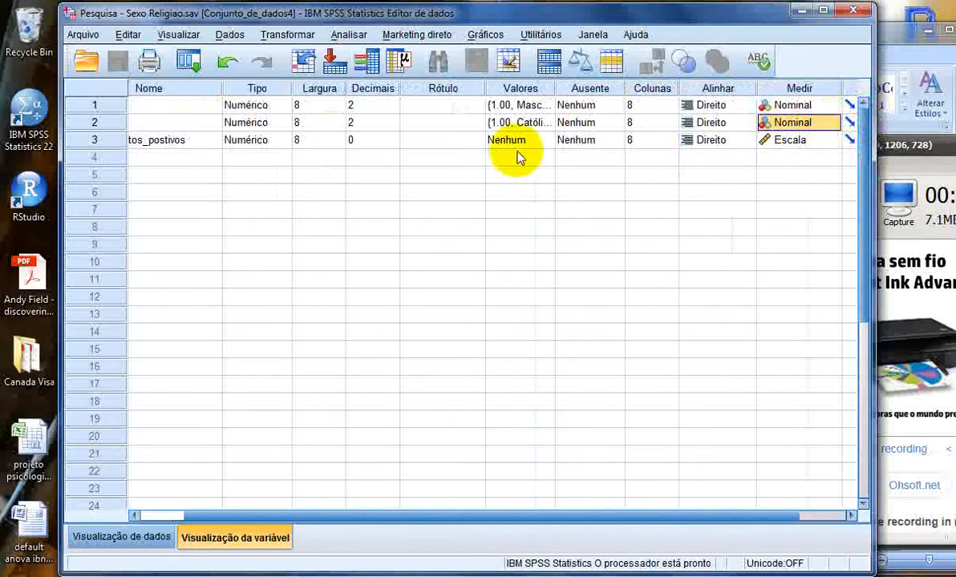
click(192, 144)
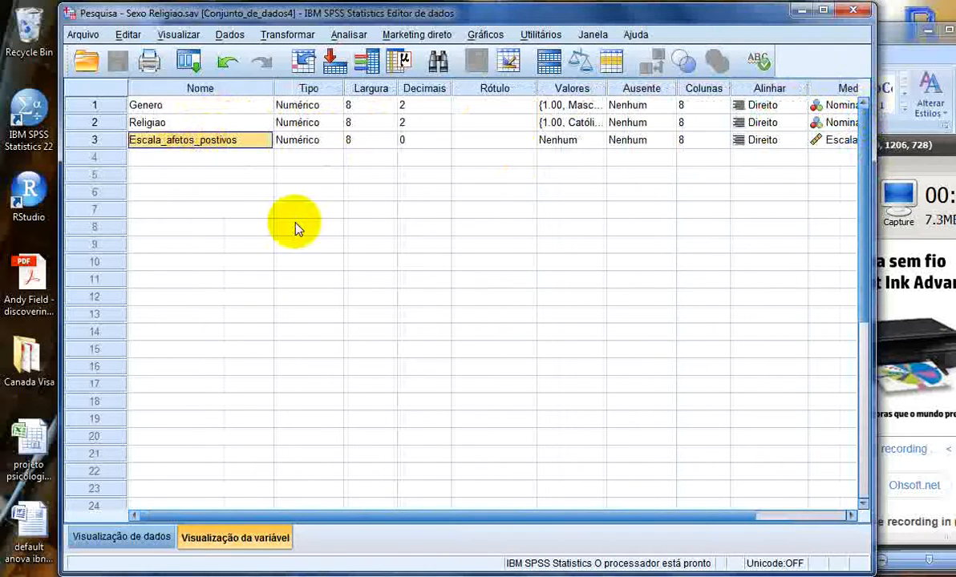
drag(604, 518, 715, 521)
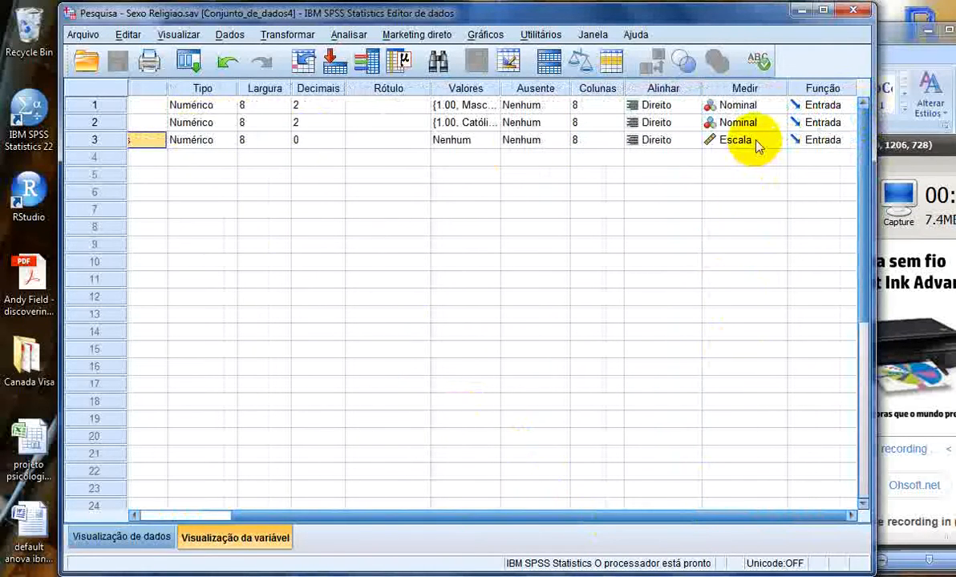
click(757, 147)
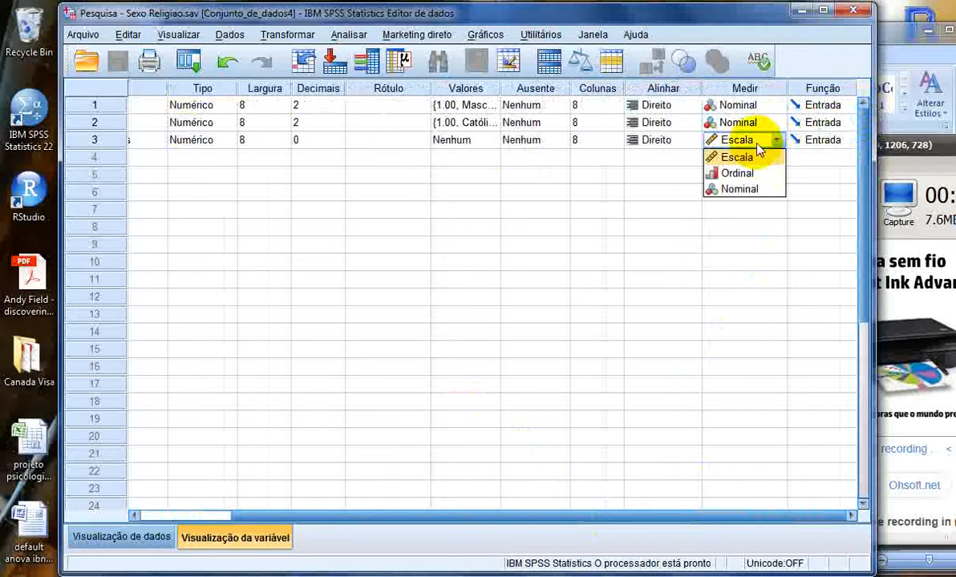
click(758, 152)
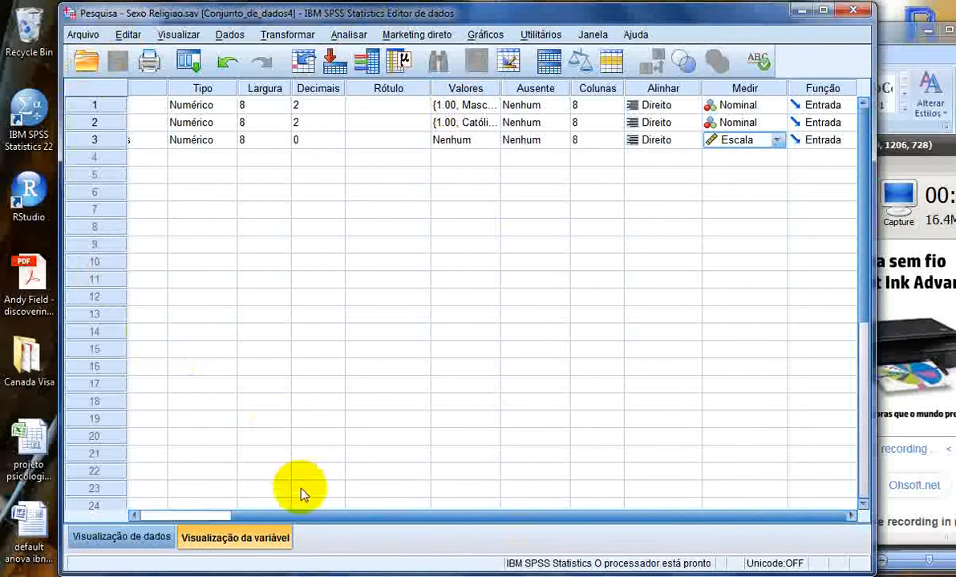
Look through the cases in the data view and display value labels in place of the numeric codes.
drag(304, 513, 225, 529)
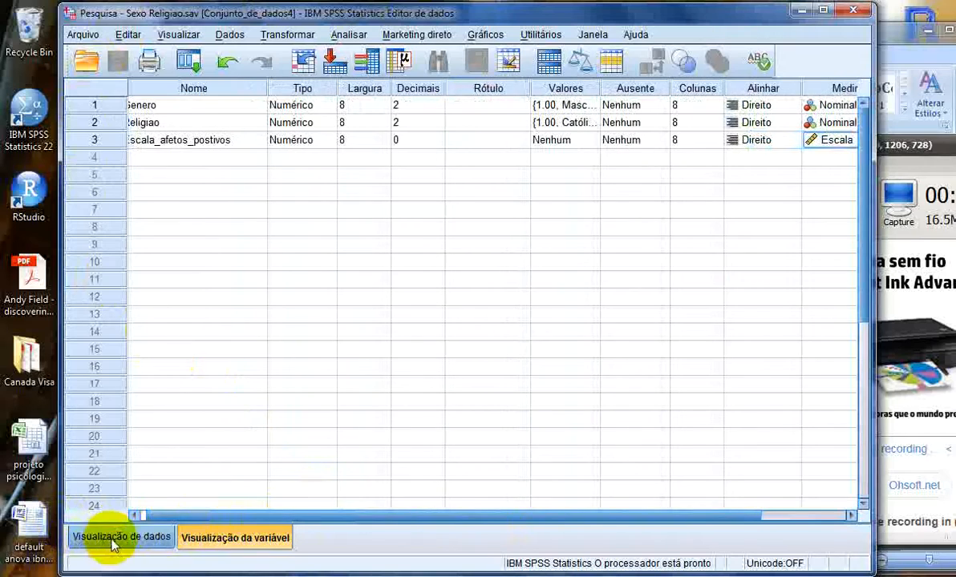
click(100, 536)
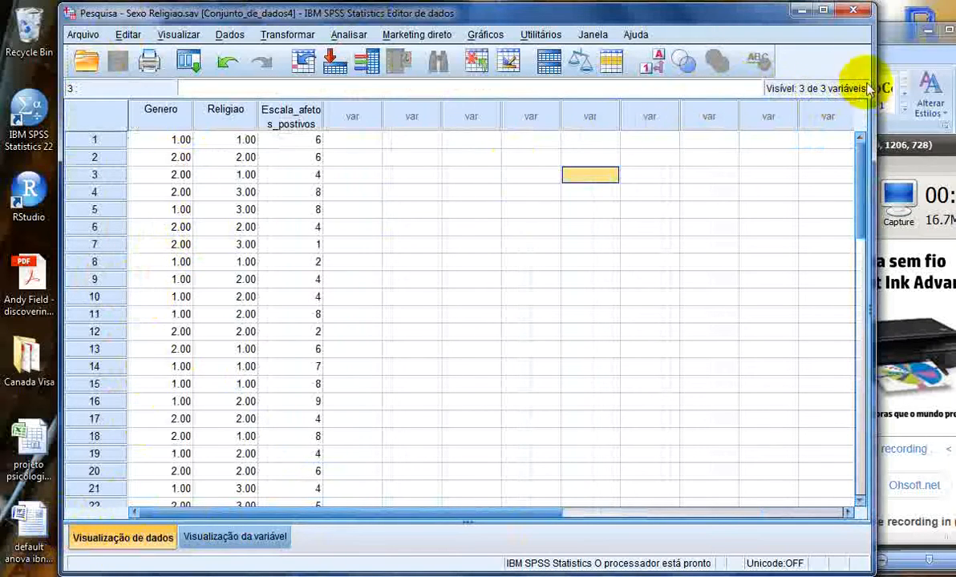
drag(859, 192, 860, 294)
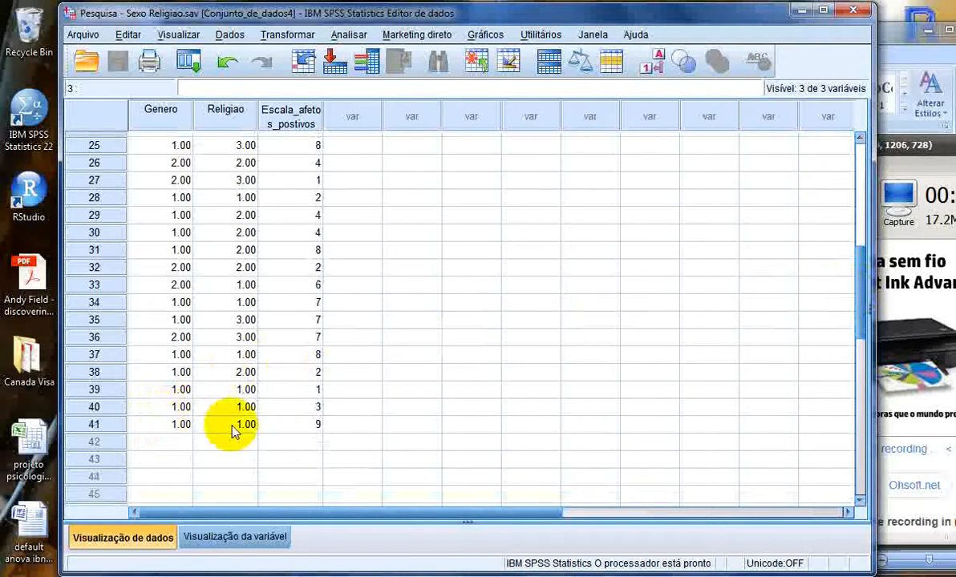
scroll(281, 433, up, 5)
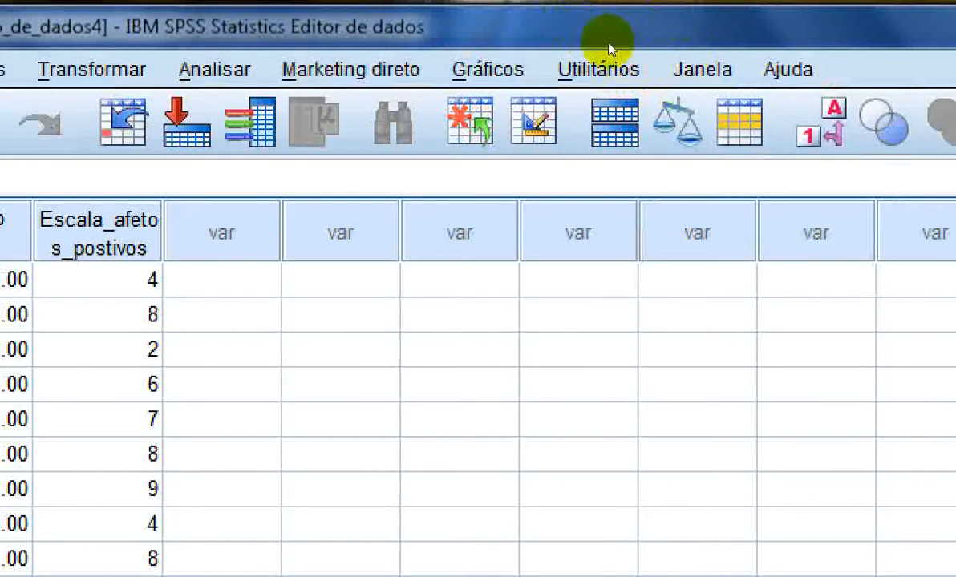
click(821, 123)
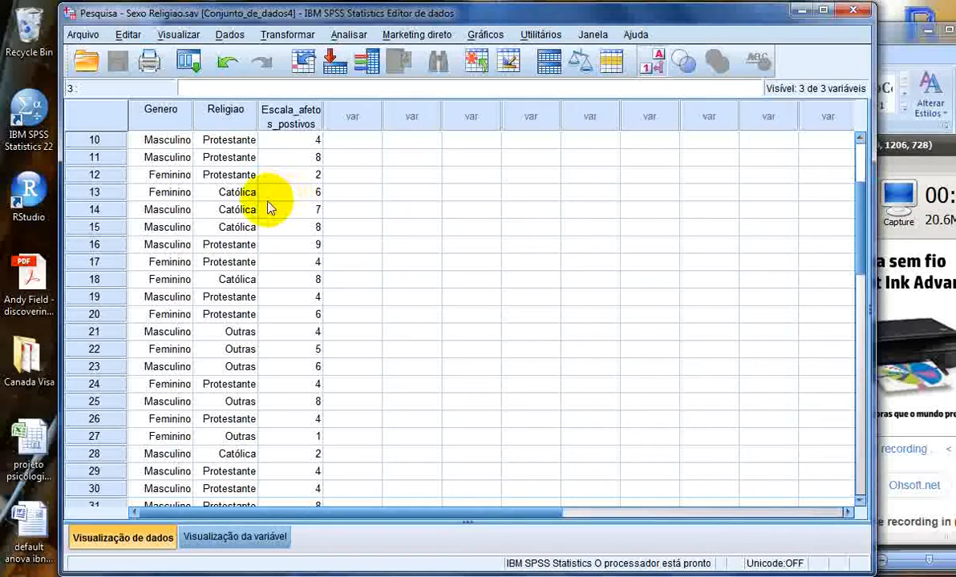
click(338, 42)
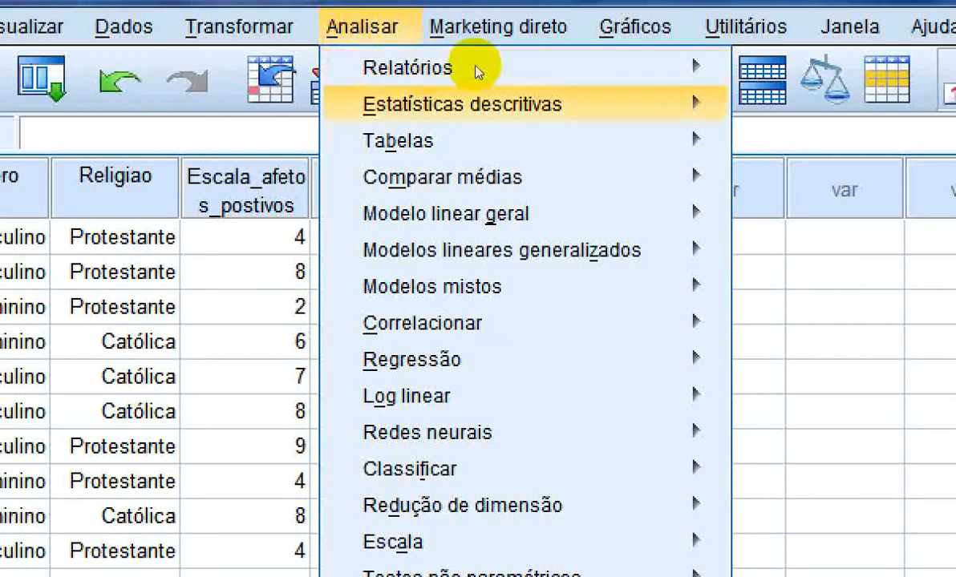
mouse_move(522, 56)
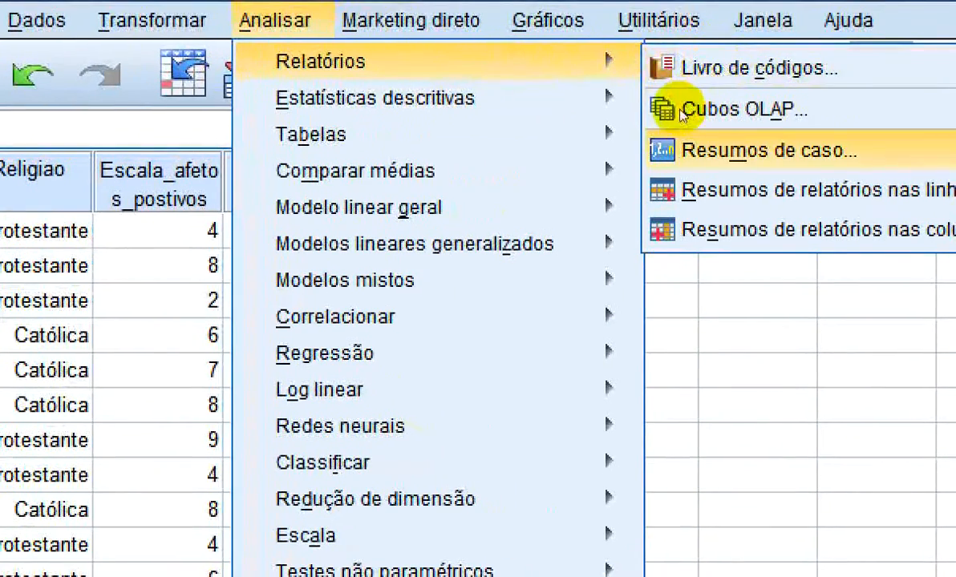
click(721, 190)
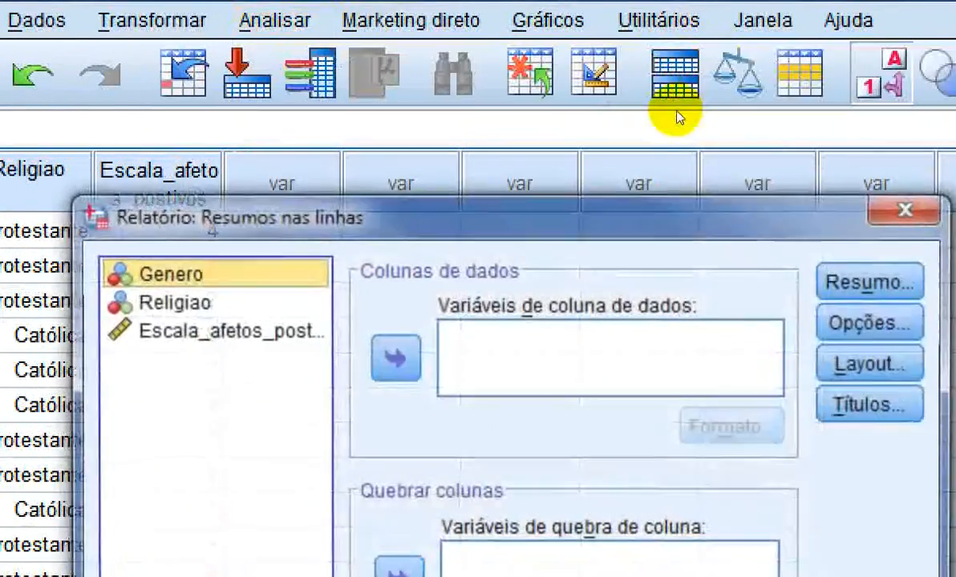
key(Escape)
Set up a reset case summary of Genero, Religiao and Escala_afetos_postivos with the case limit and the valid-cases-only option off.
click(310, 23)
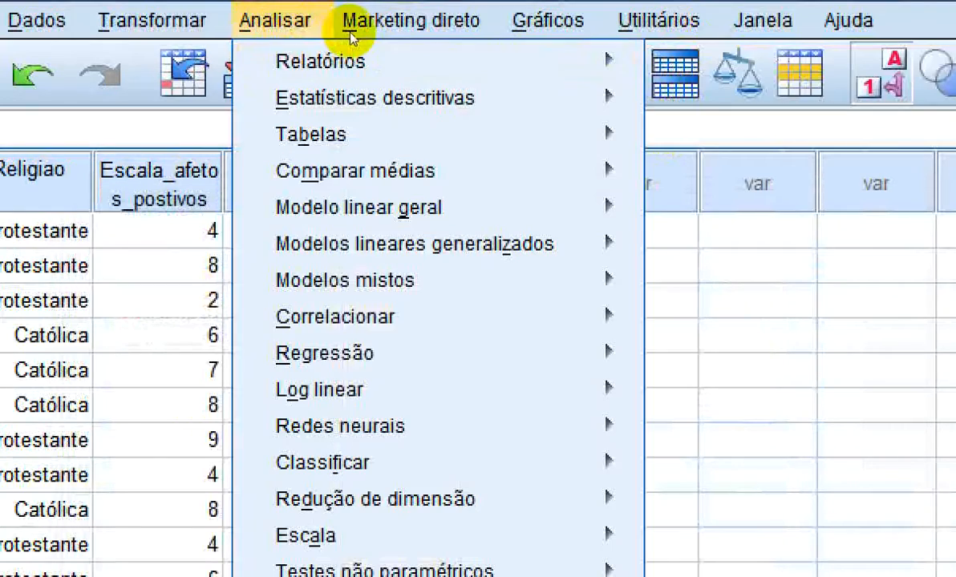
mouse_move(474, 62)
click(722, 151)
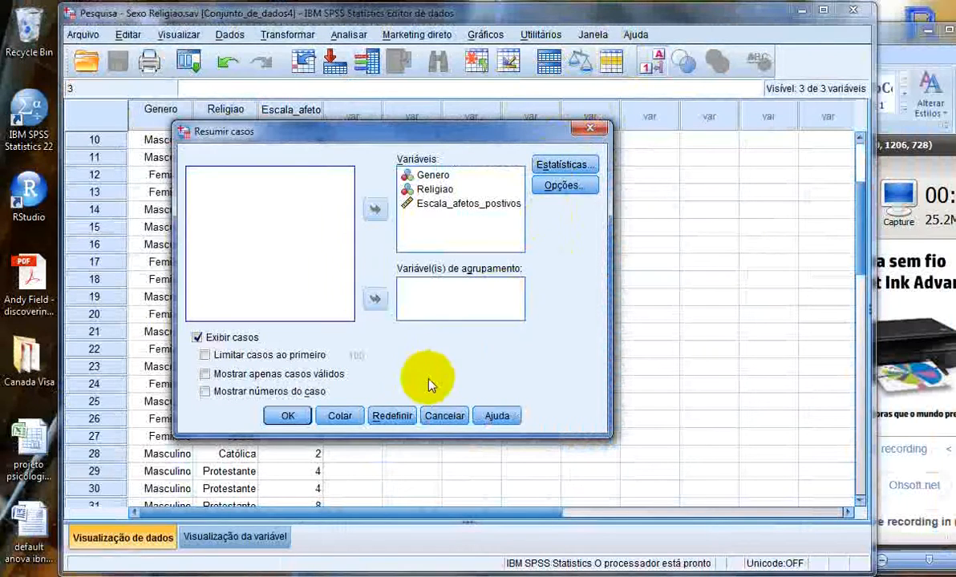
click(392, 416)
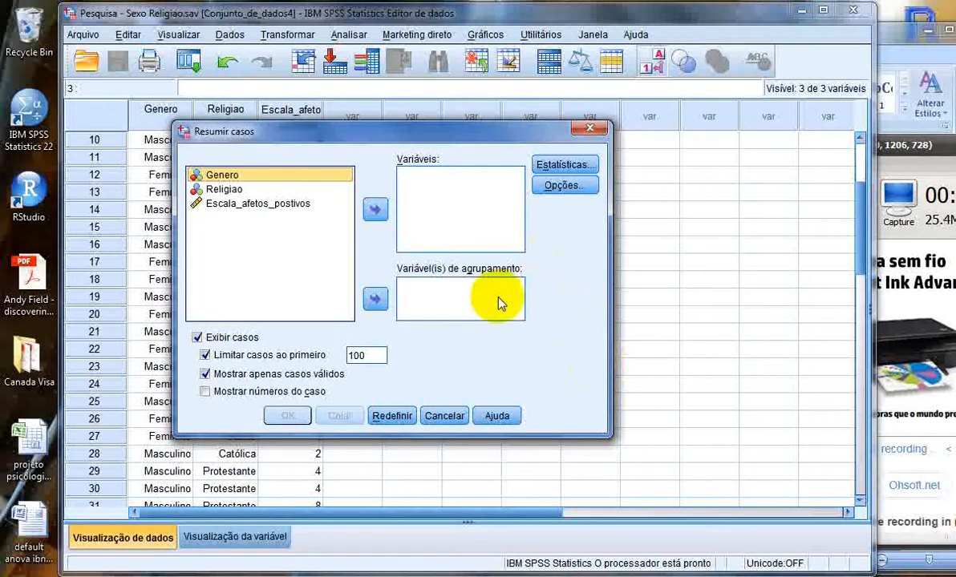
drag(224, 176, 248, 203)
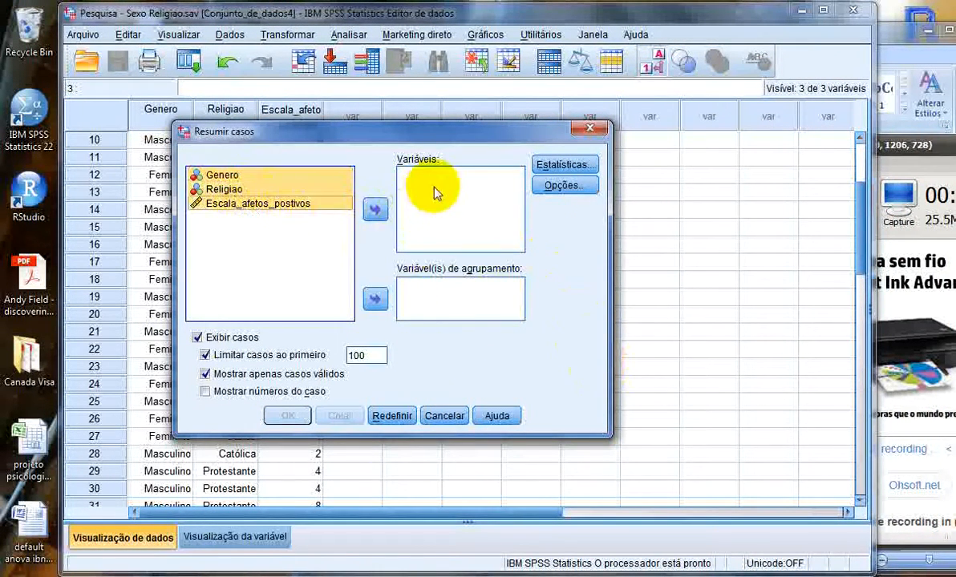
click(374, 210)
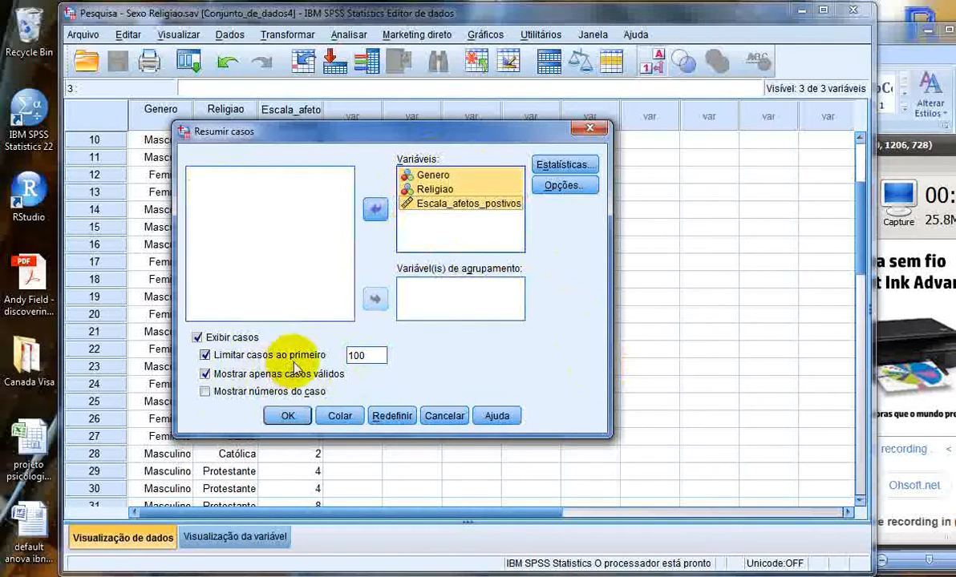
click(204, 354)
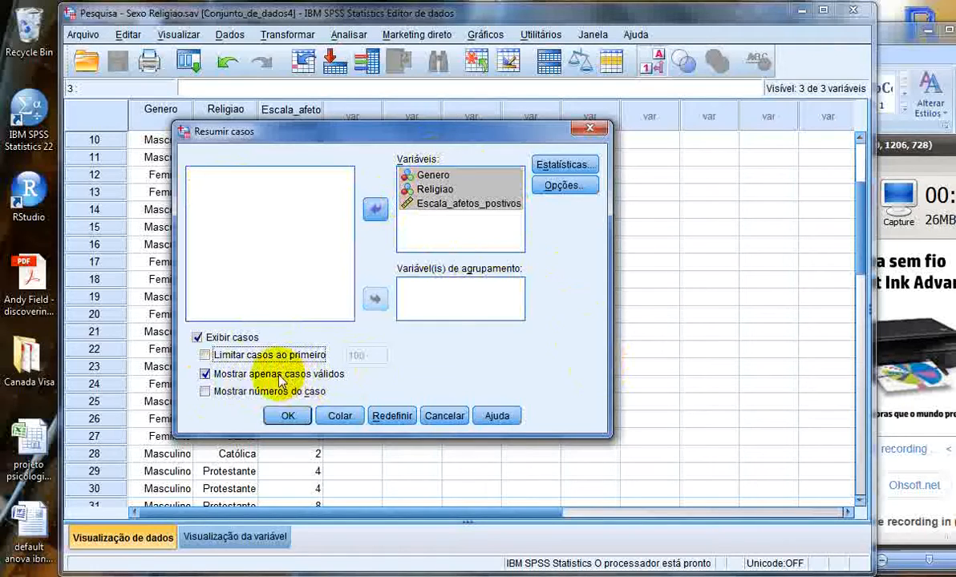
click(280, 375)
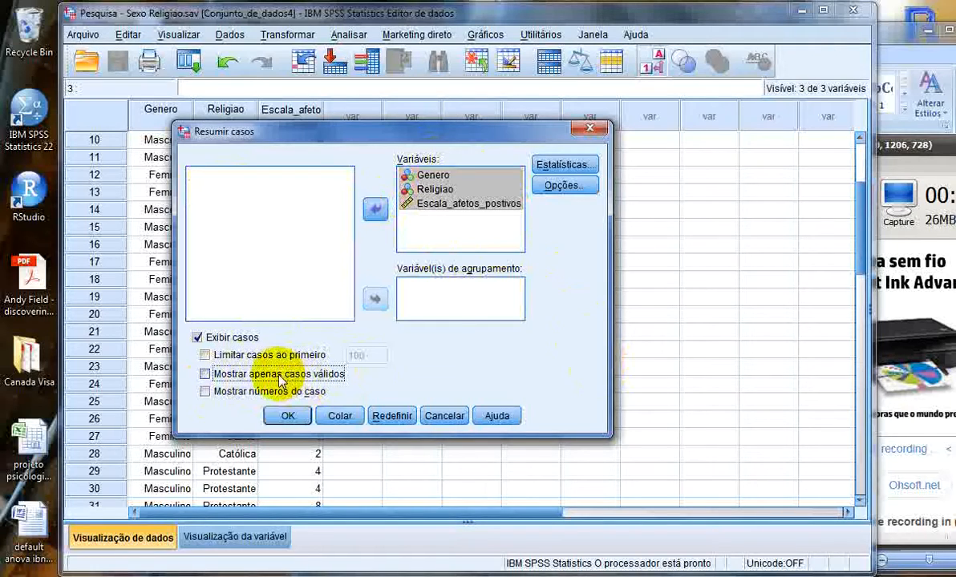
Review the cell statistics available for the case summary without adding any.
click(551, 170)
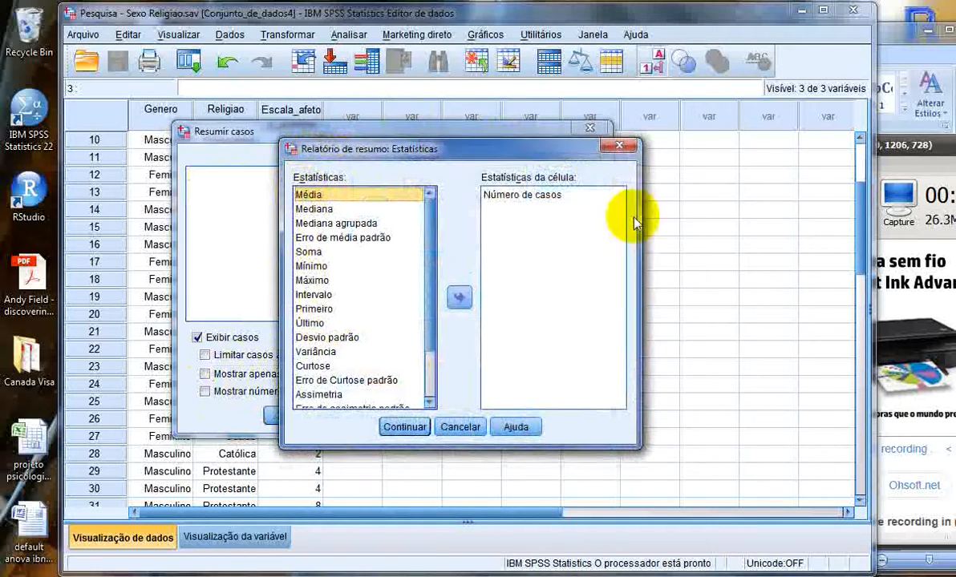
click(551, 194)
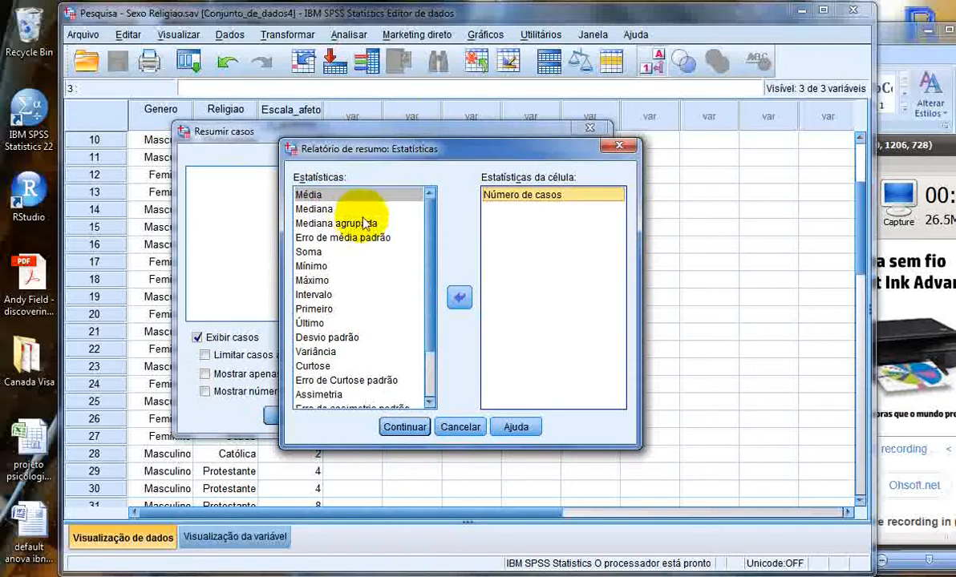
click(455, 427)
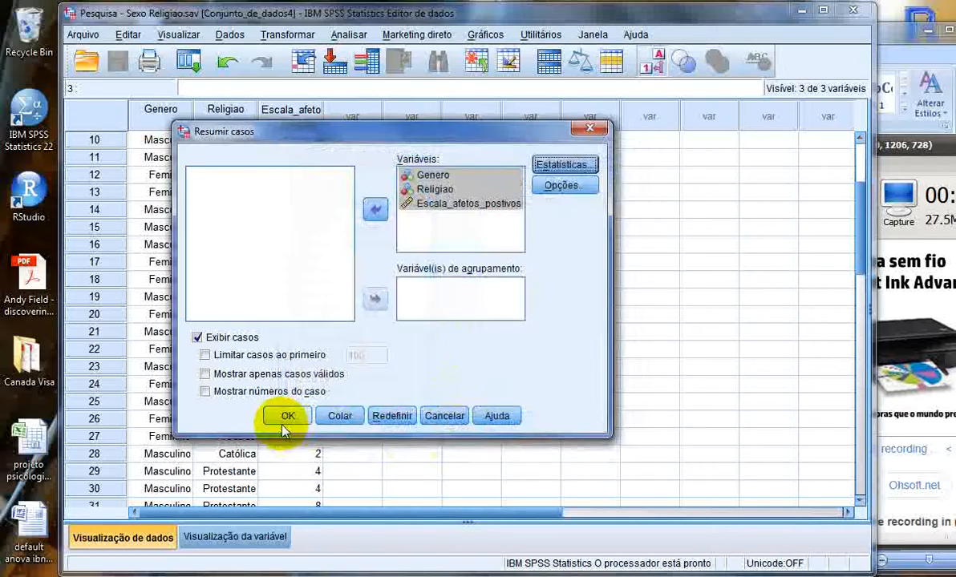
Run the case summary and close its output after reviewing the processing table and the full case listing.
click(285, 417)
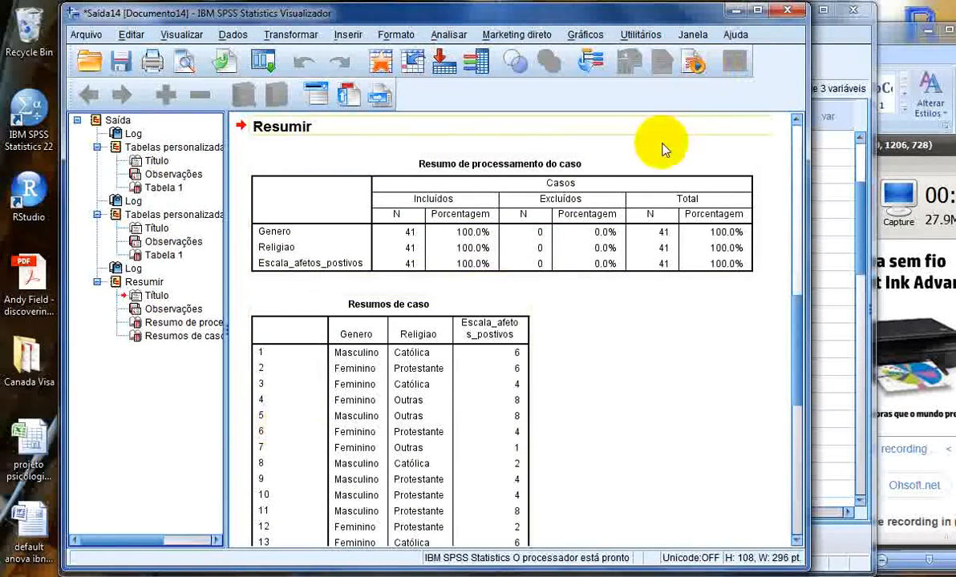
scroll(642, 172, down, 5)
scroll(561, 161, up, 3)
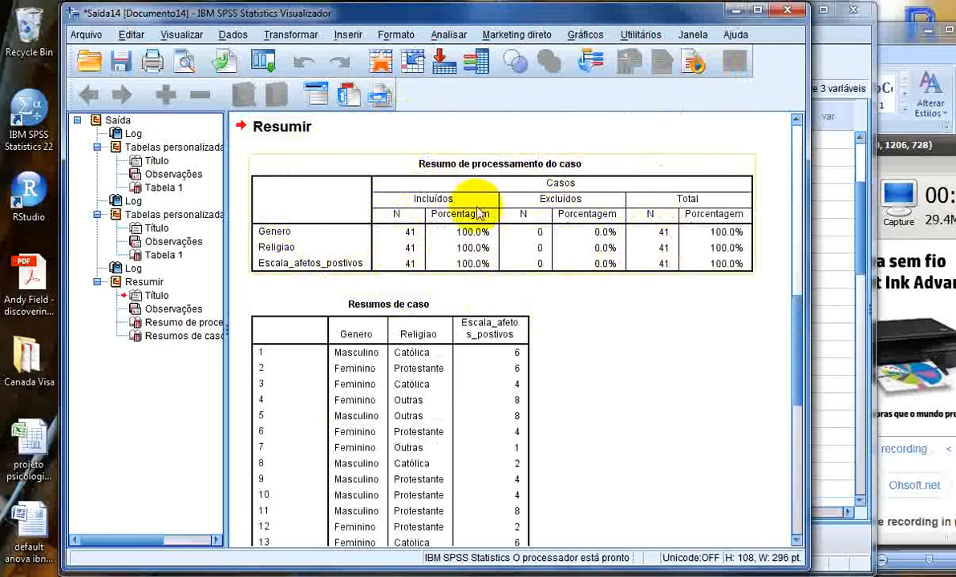
scroll(523, 217, down, 9)
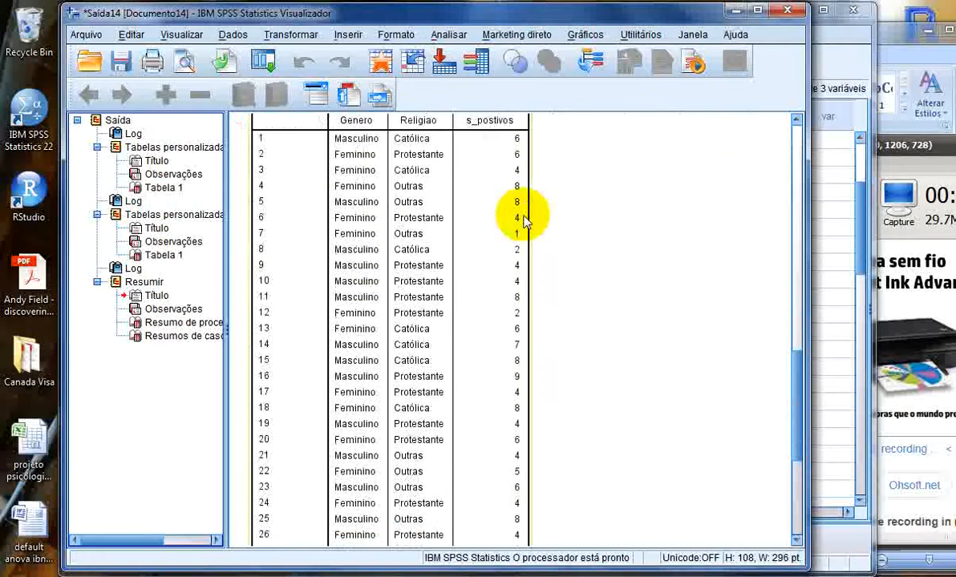
scroll(520, 216, down, 2)
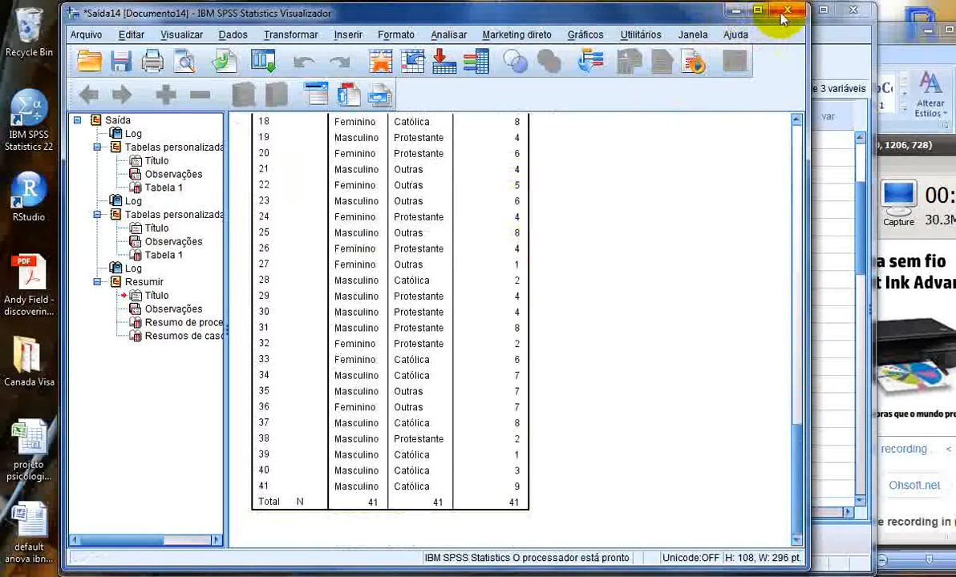
click(435, 315)
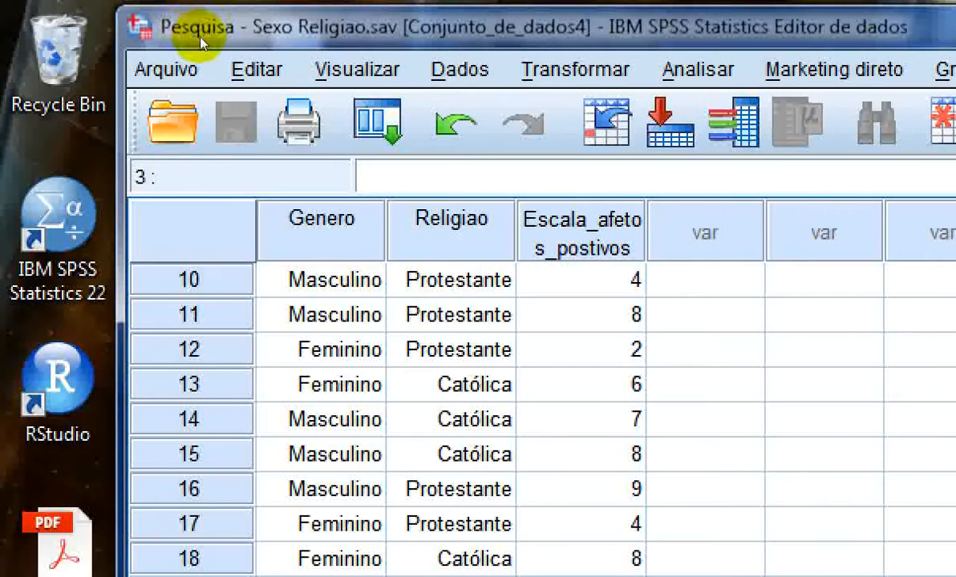
key(alt+t)
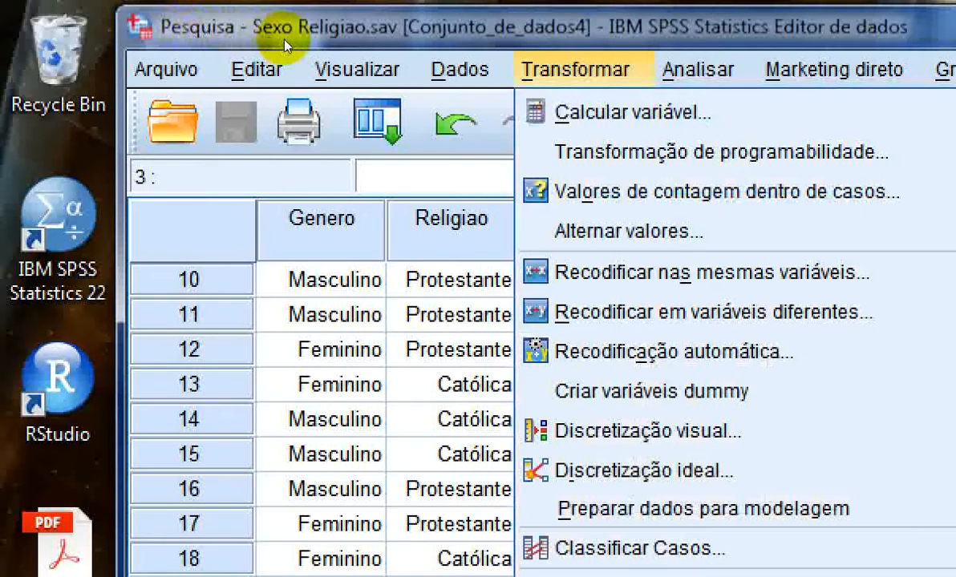
key(Down)
key(Down)
key(Down)
key(Down)
key(Down)
key(Down)
key(Down)
key(Down)
key(Down)
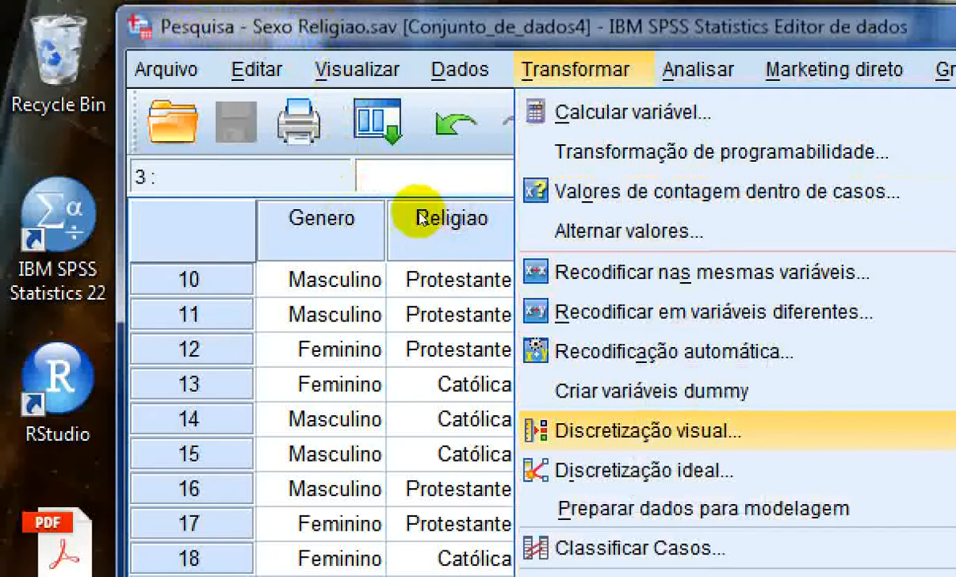
key(Down)
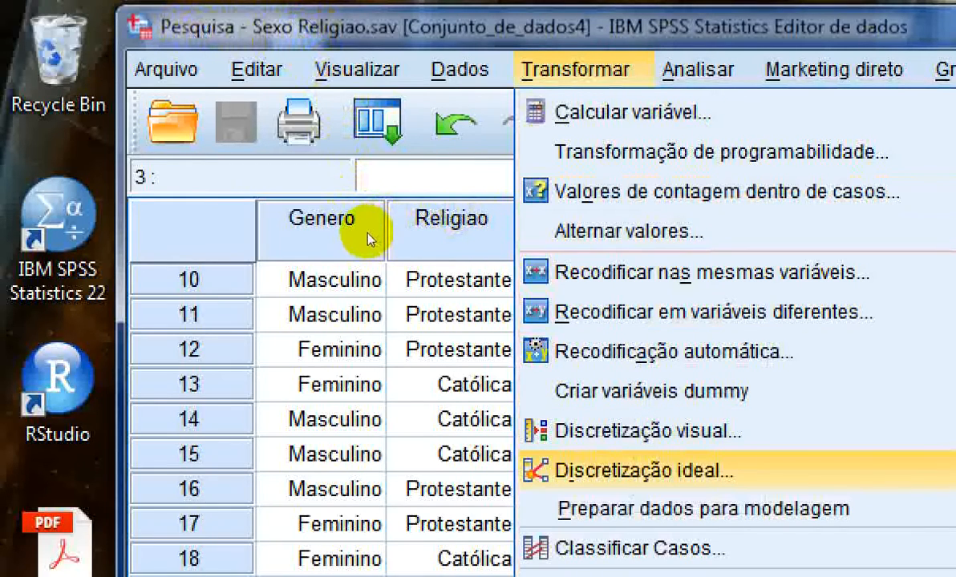
key(Up)
key(Return)
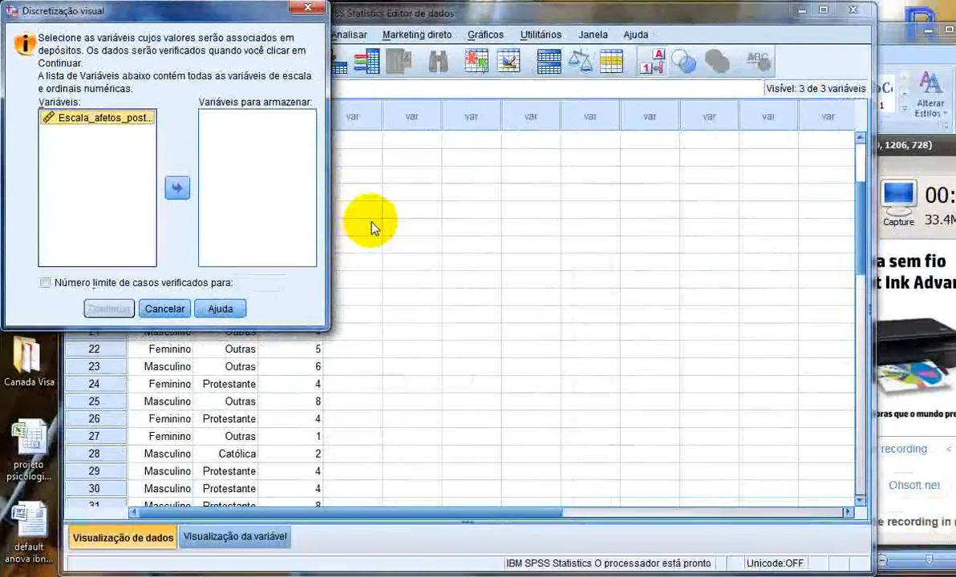
drag(183, 12, 457, 76)
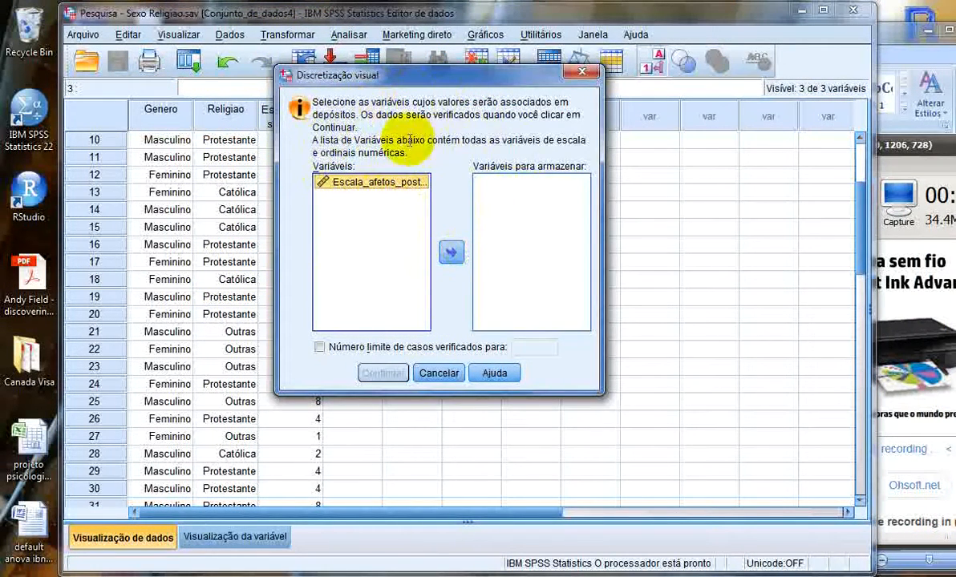
click(438, 373)
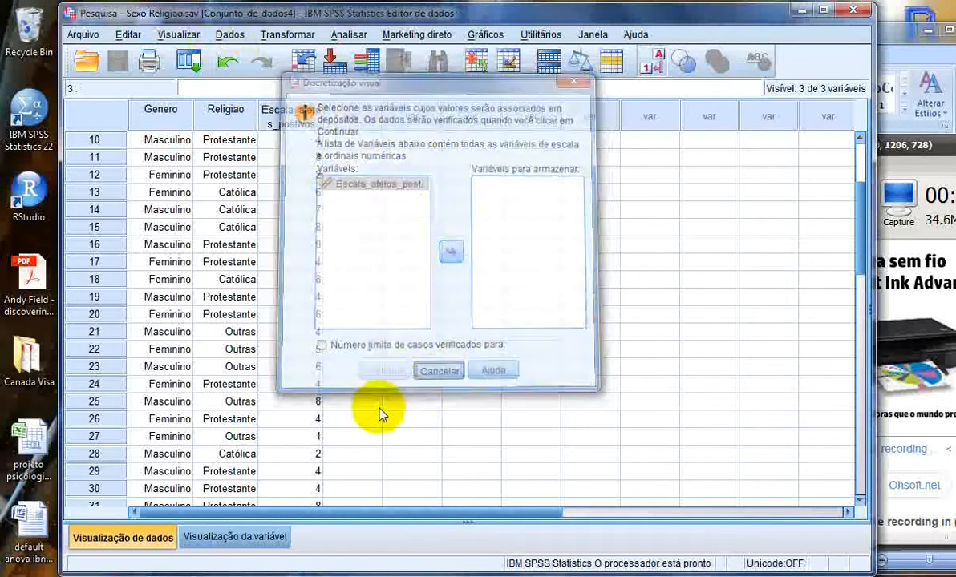
In the variable view, set the measurement level of Genero and Religiao to Escala.
click(255, 537)
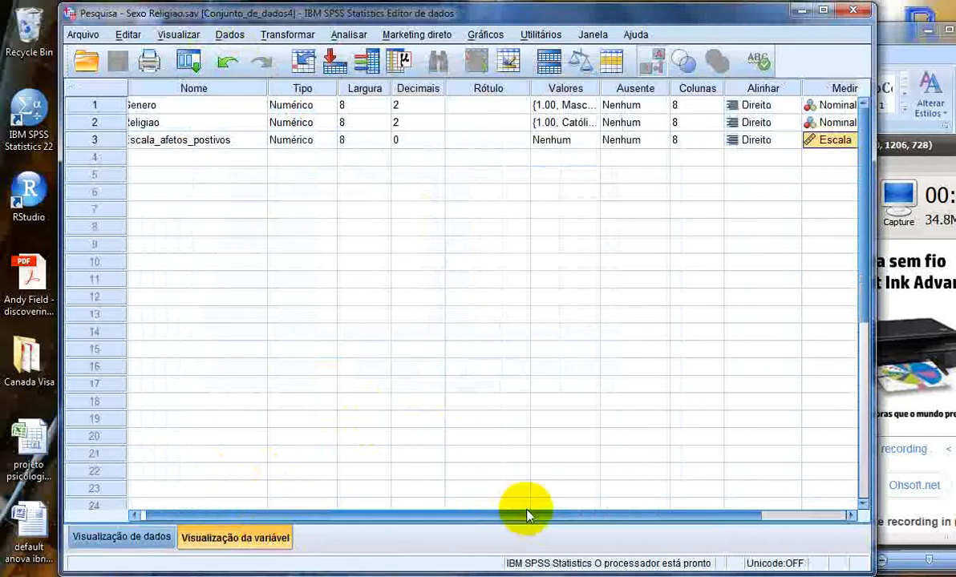
drag(600, 523, 642, 517)
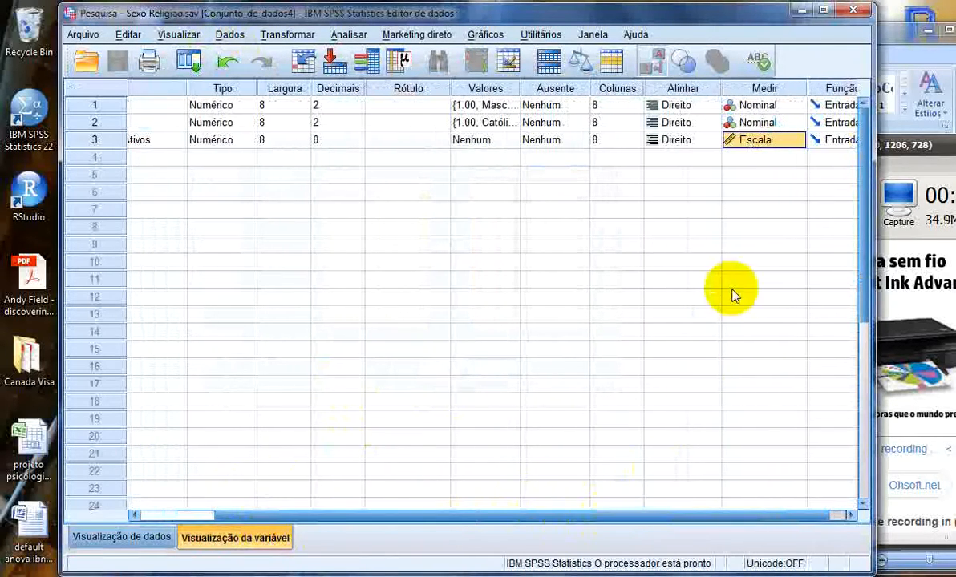
click(797, 109)
click(788, 122)
click(796, 123)
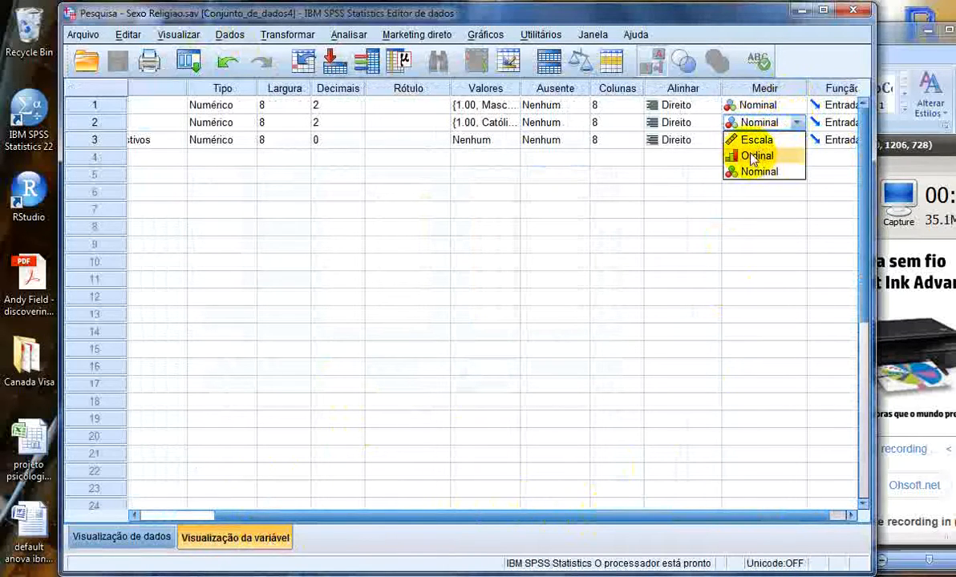
click(755, 138)
click(758, 104)
click(758, 122)
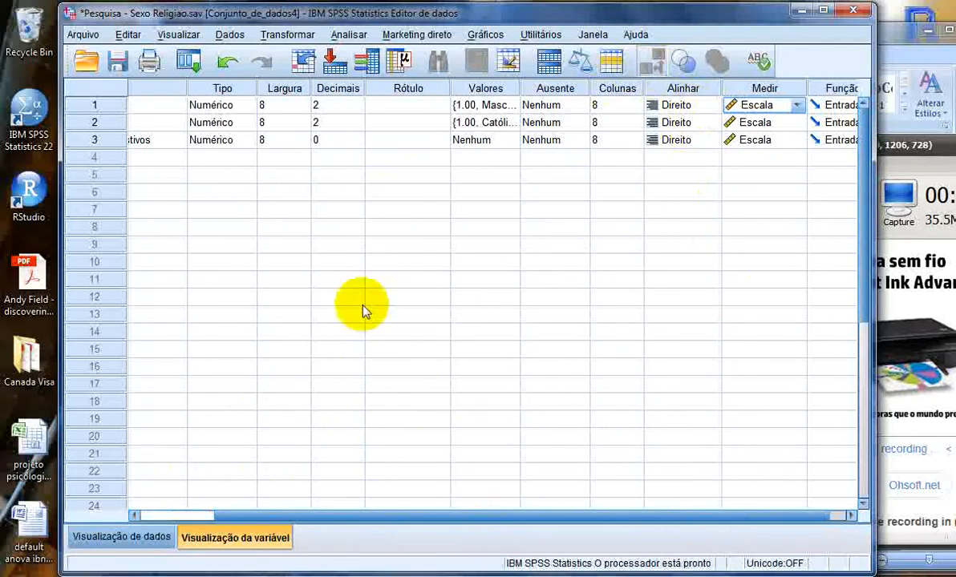
Scan Genero, Religiao and Escala_afetos_postivos for visual binning and examine the distributions of all three variables.
click(228, 36)
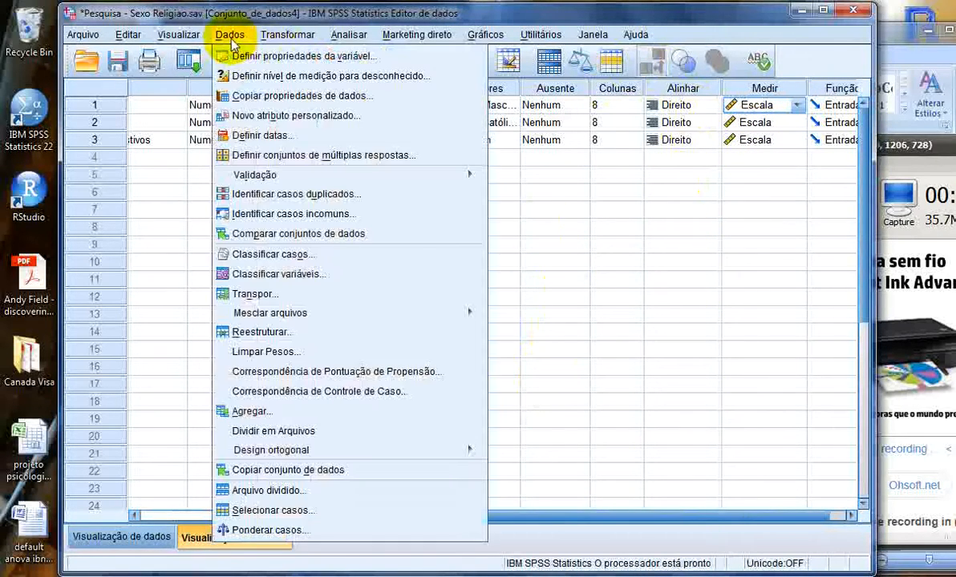
mouse_move(287, 34)
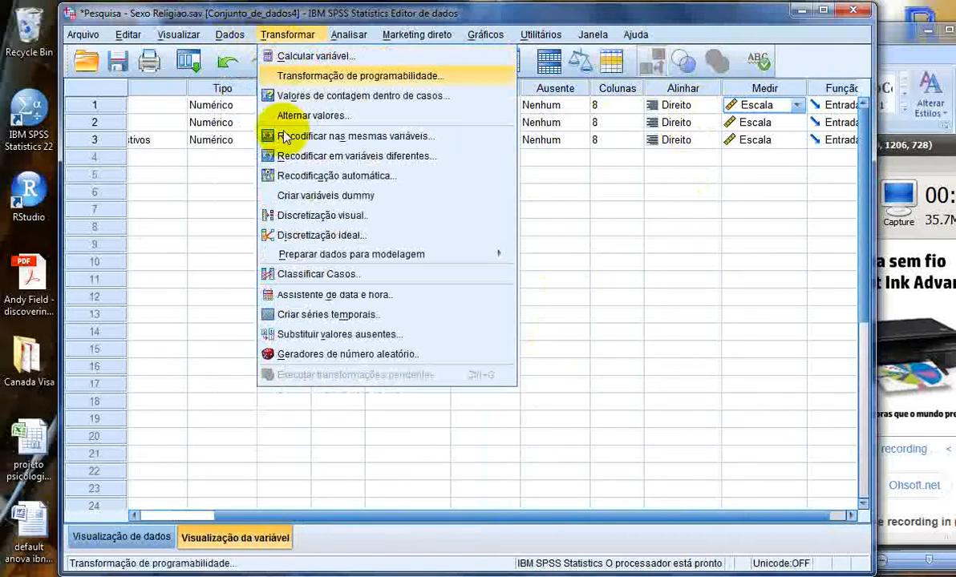
click(274, 221)
drag(186, 10, 544, 129)
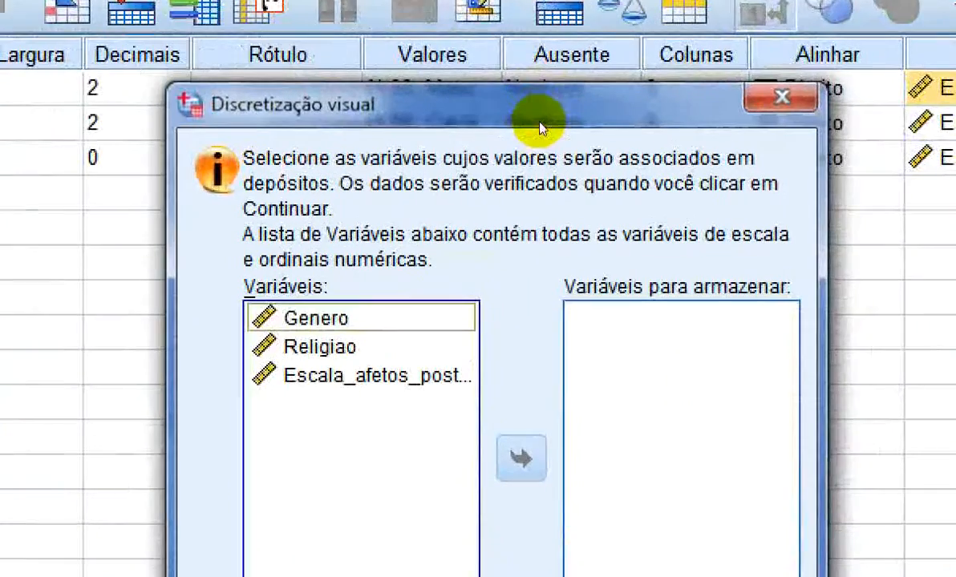
key(Down)
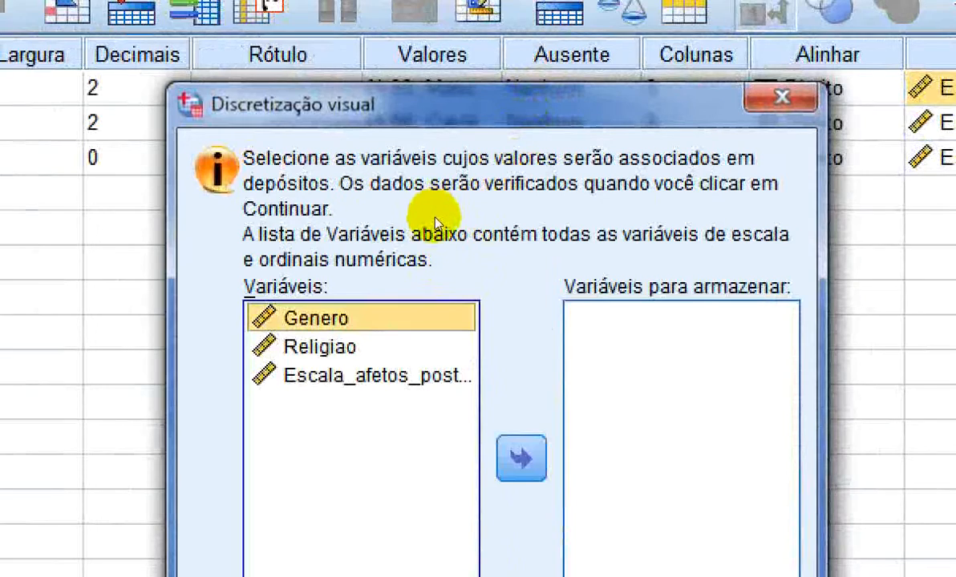
key(shift+Down)
key(shift+Down)
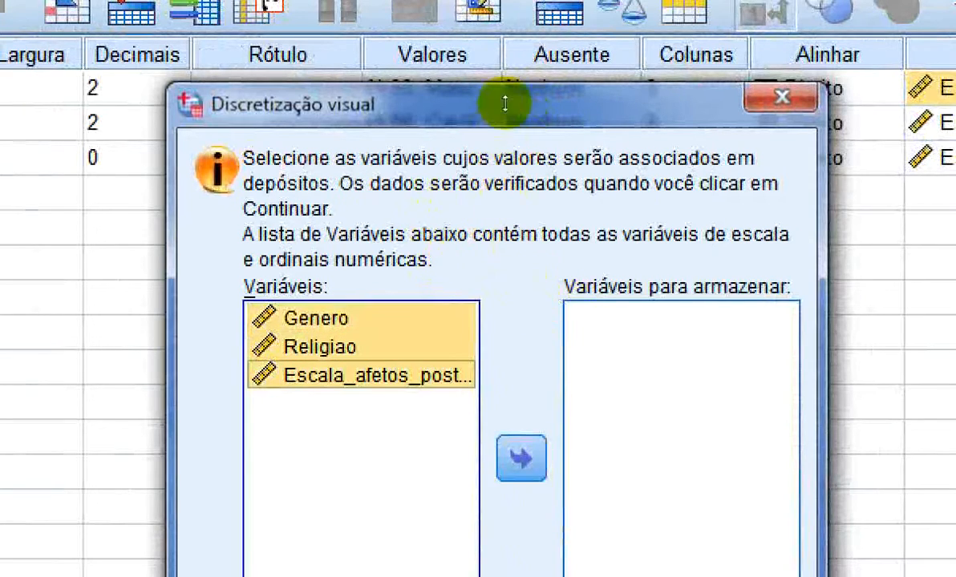
click(521, 459)
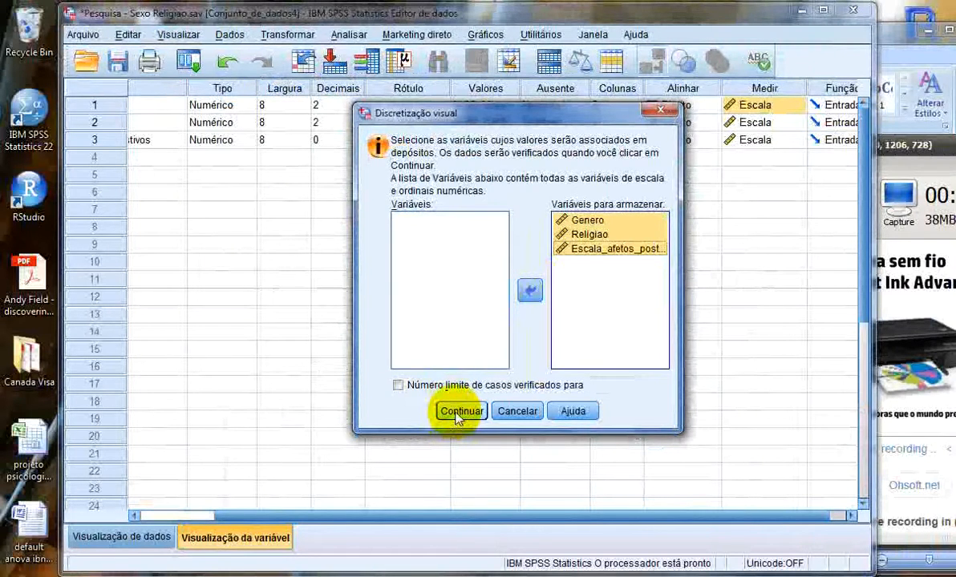
click(459, 413)
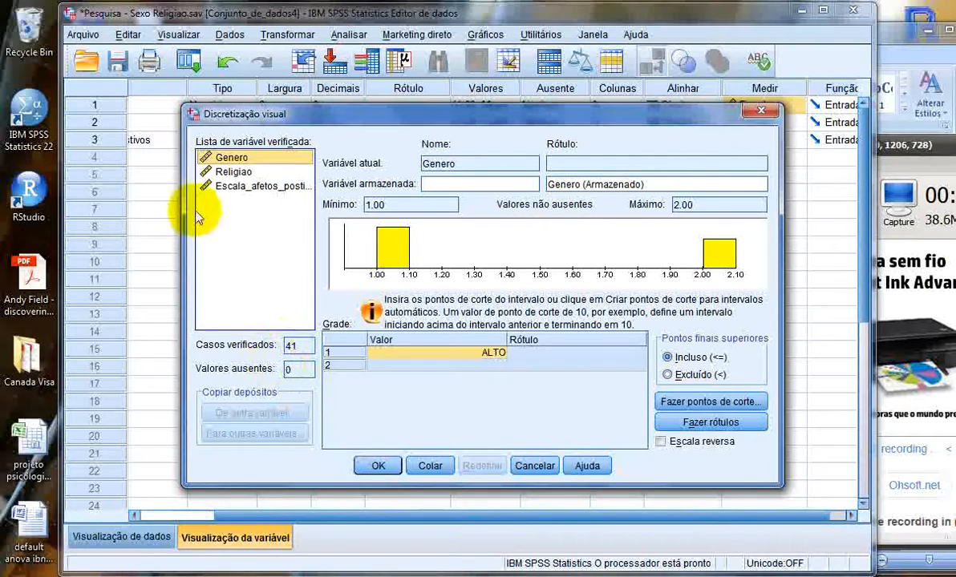
click(235, 171)
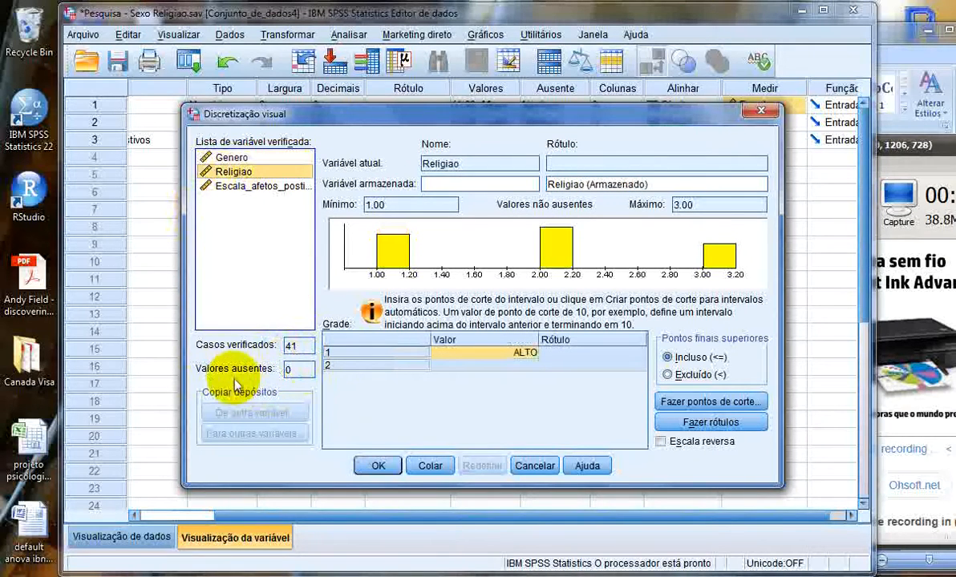
click(255, 186)
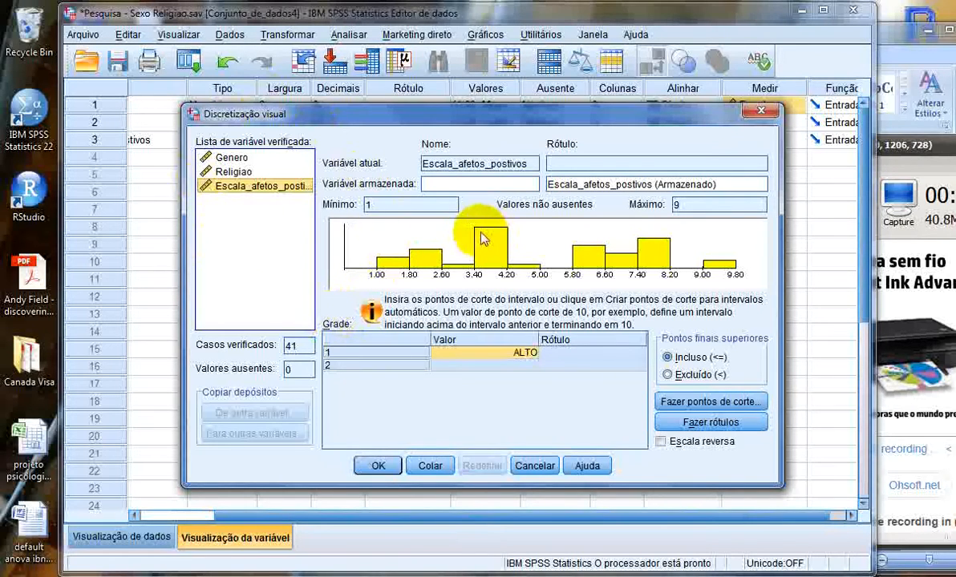
Try cut points at the mean and +/- 2 standard deviations for Escala_afetos_postivos and discard the visual binning changes.
click(697, 405)
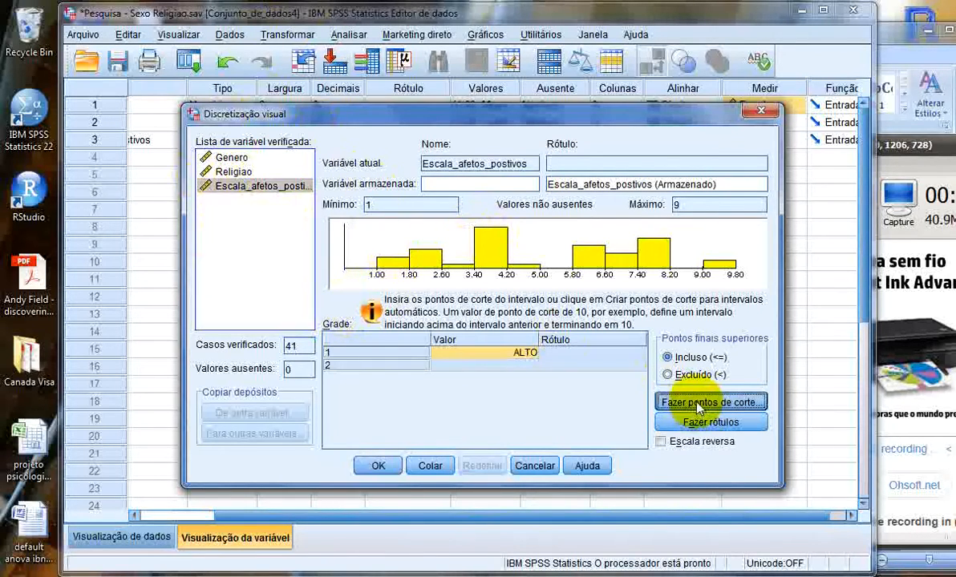
click(310, 367)
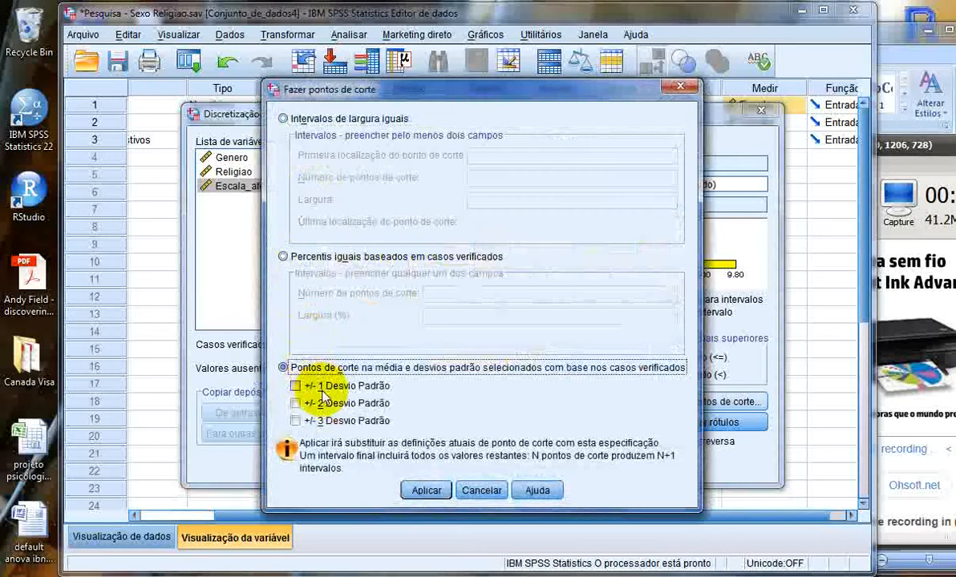
click(325, 404)
click(426, 490)
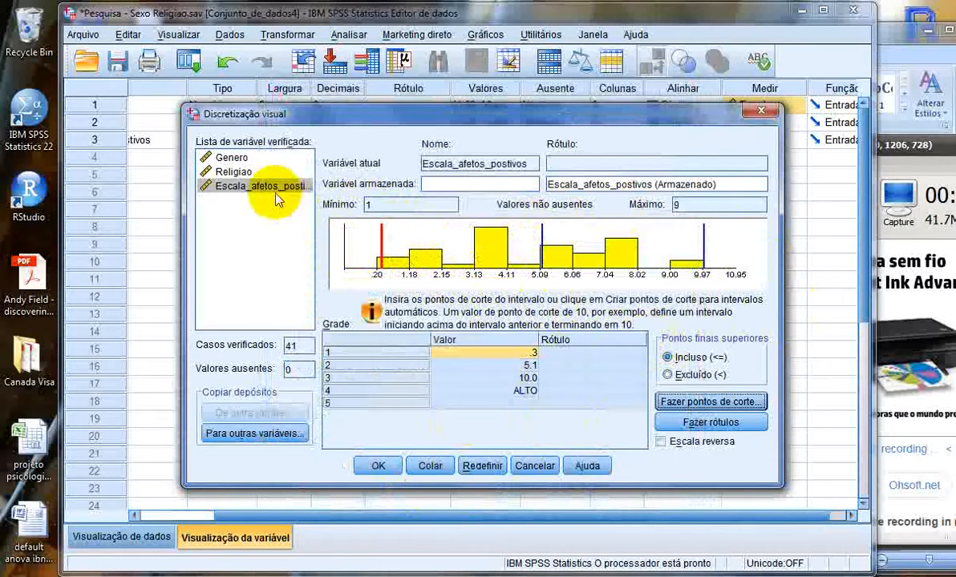
click(247, 159)
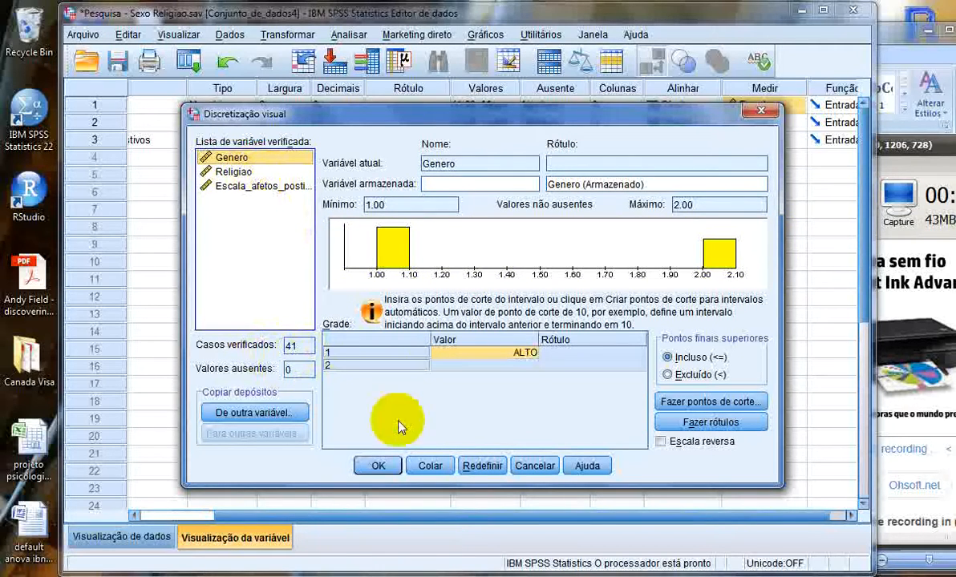
click(518, 468)
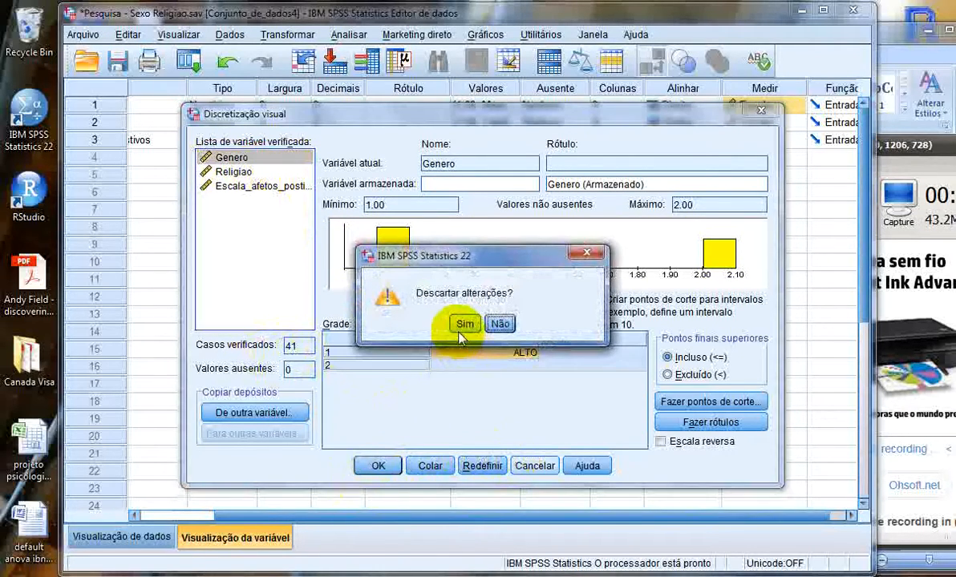
click(464, 325)
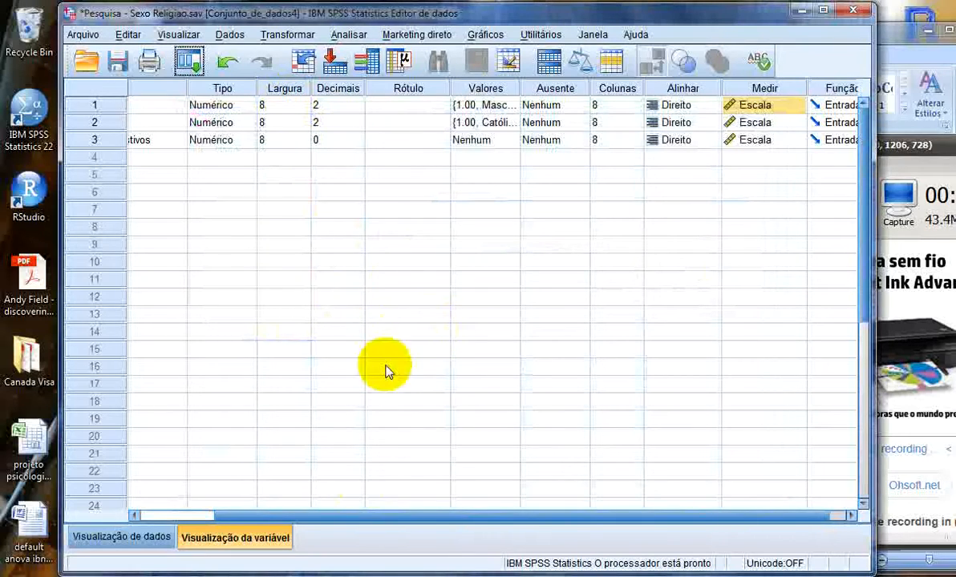
Set the measurement level of Genero and Religiao back to Nominal.
drag(393, 515, 429, 499)
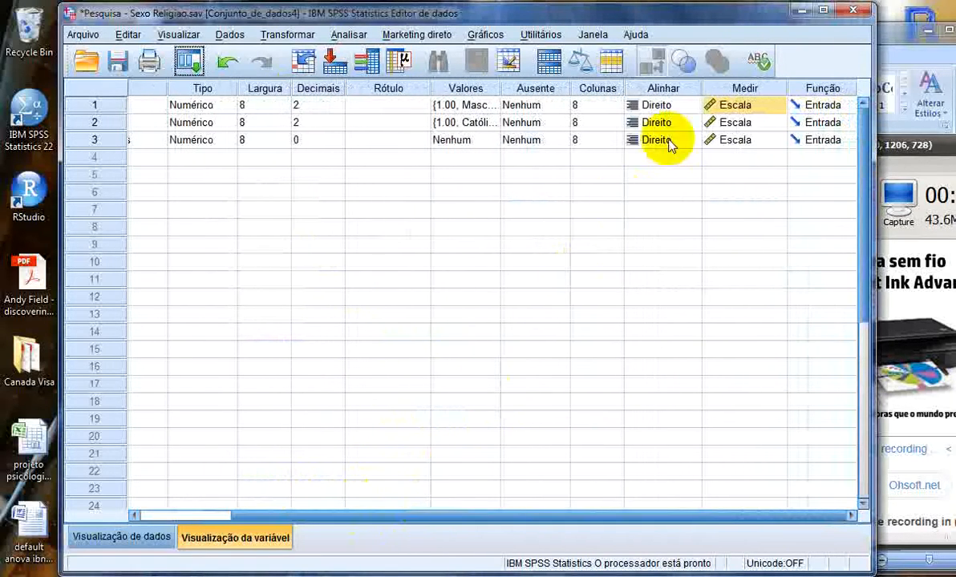
click(766, 109)
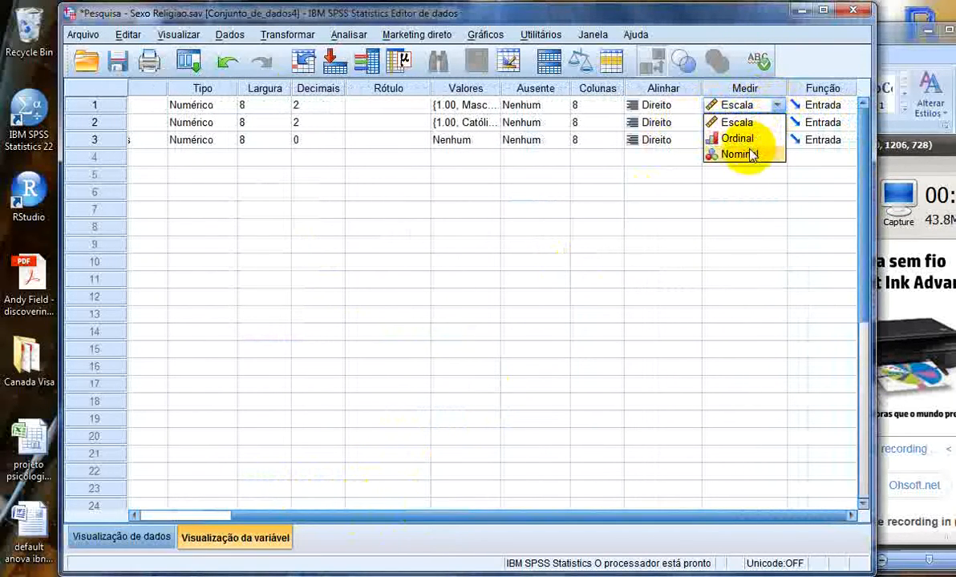
click(752, 153)
click(757, 124)
click(753, 173)
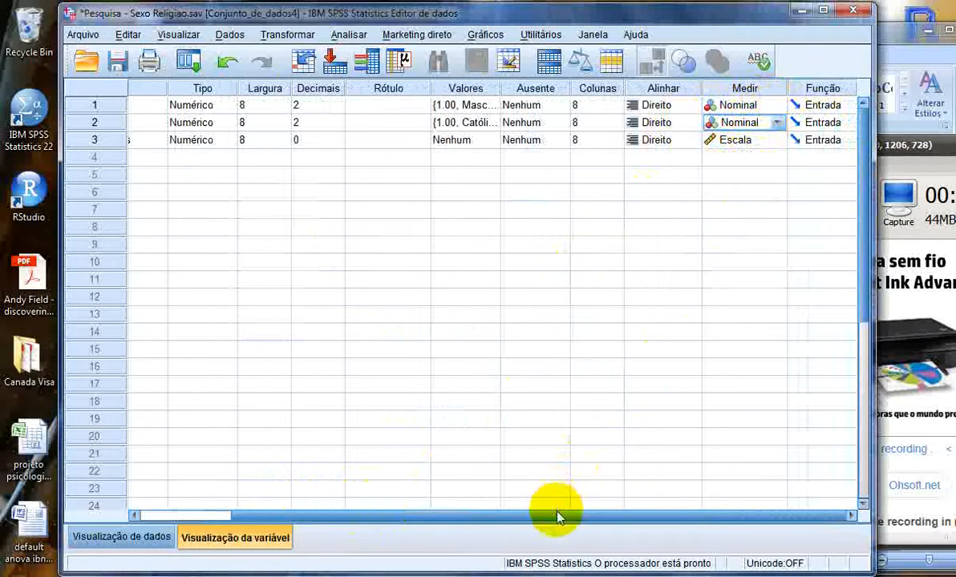
Return to the data view and open the custom tables builder (Tabelas personalizadas) from the analysis commands.
drag(557, 517, 391, 544)
click(151, 535)
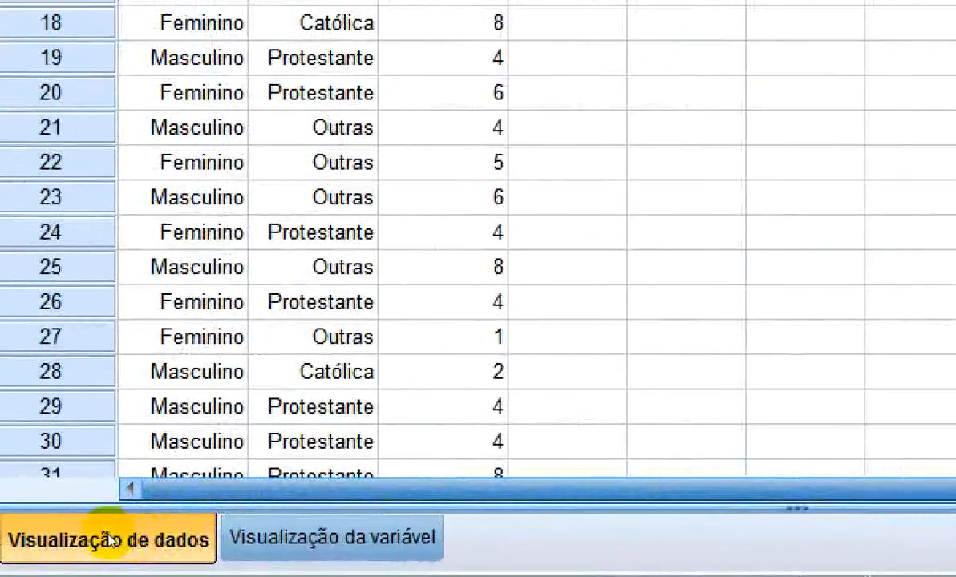
key(alt+a)
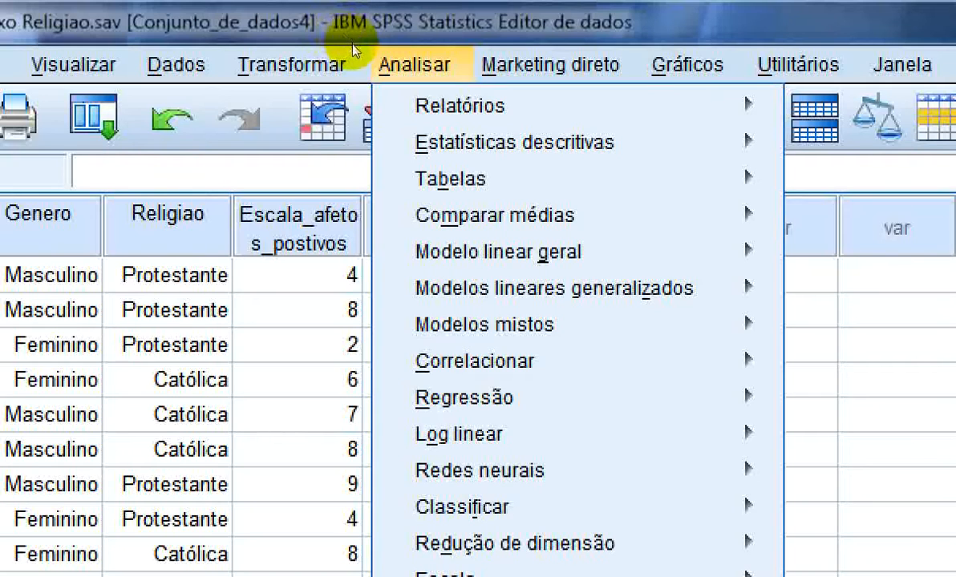
key(Down)
key(Down)
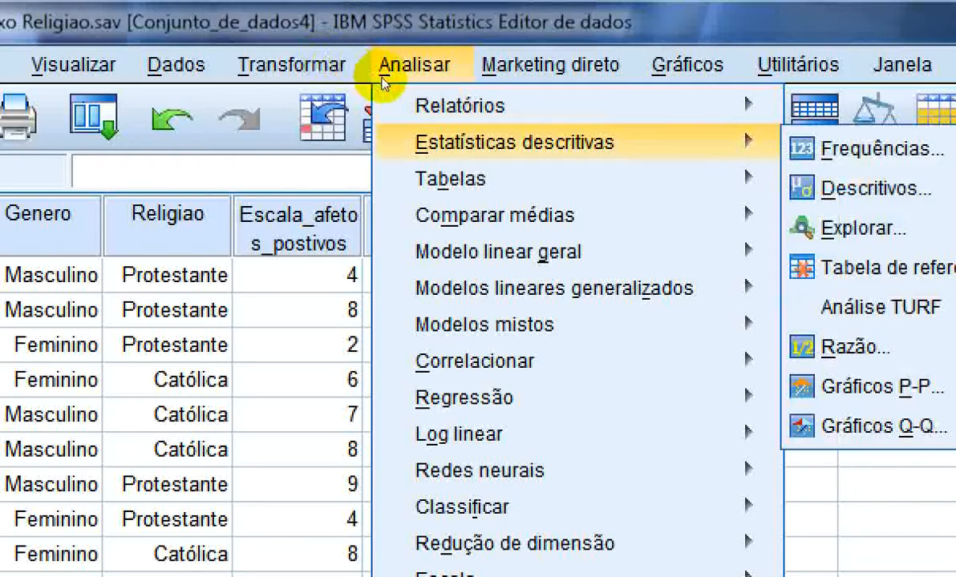
key(Down)
key(Down)
key(Down)
key(Down)
key(Down)
key(Down)
key(Down)
key(Down)
key(Down)
key(Down)
key(Down)
key(Down)
key(Down)
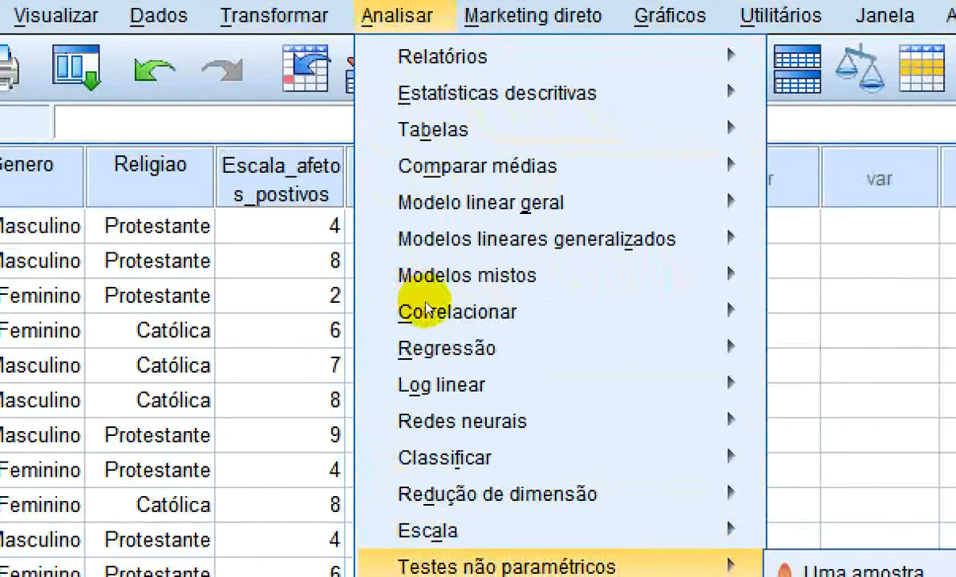
key(Up)
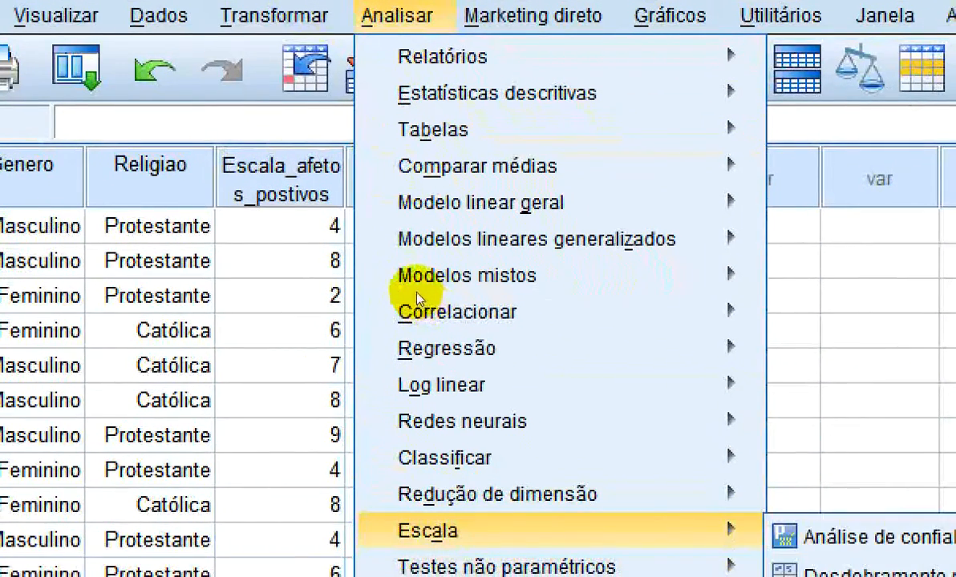
mouse_move(449, 122)
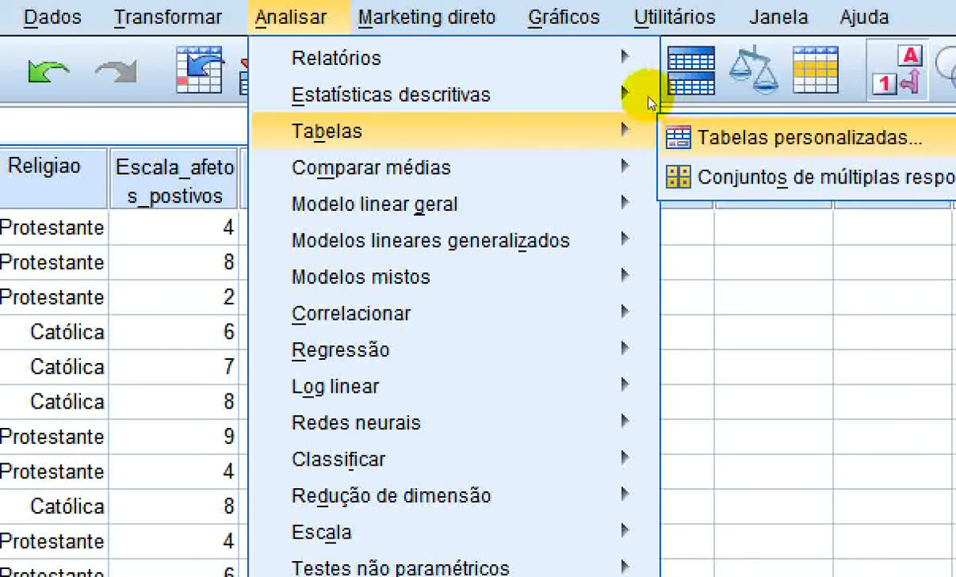
click(671, 133)
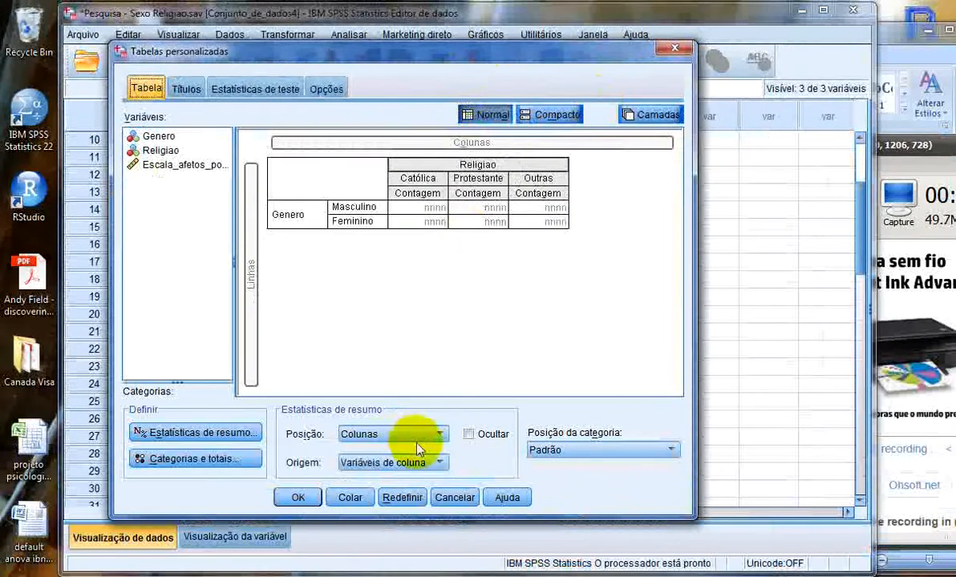
Reset the custom table on all tabs and place Religiao in the rows and Escala_afetos_postivos in the columns.
click(402, 498)
click(321, 301)
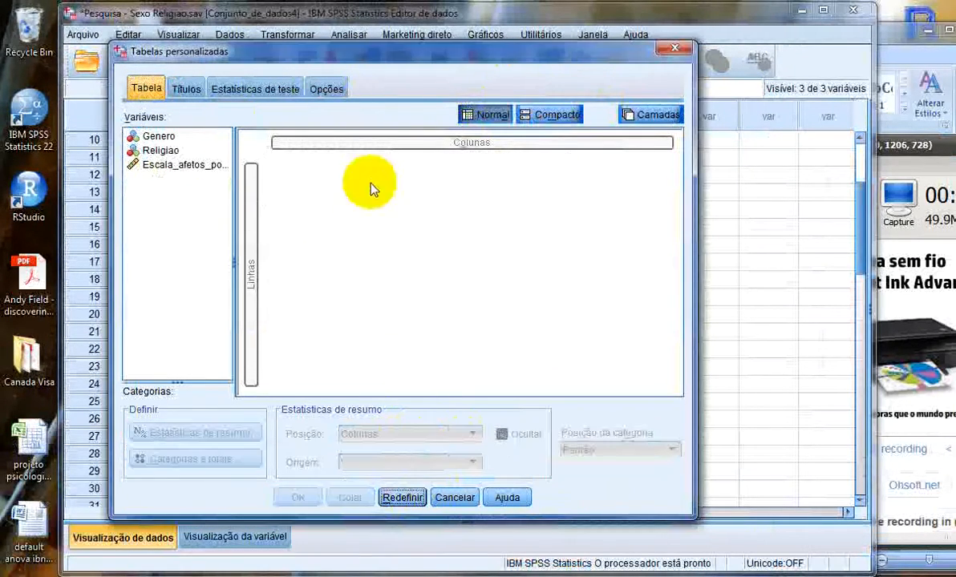
drag(405, 57, 498, 62)
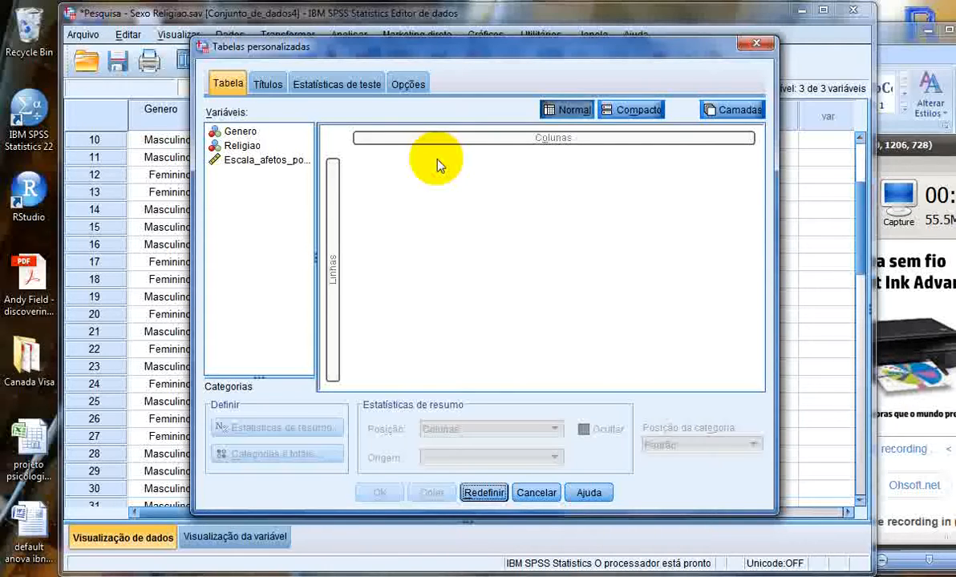
click(236, 131)
drag(240, 146, 338, 208)
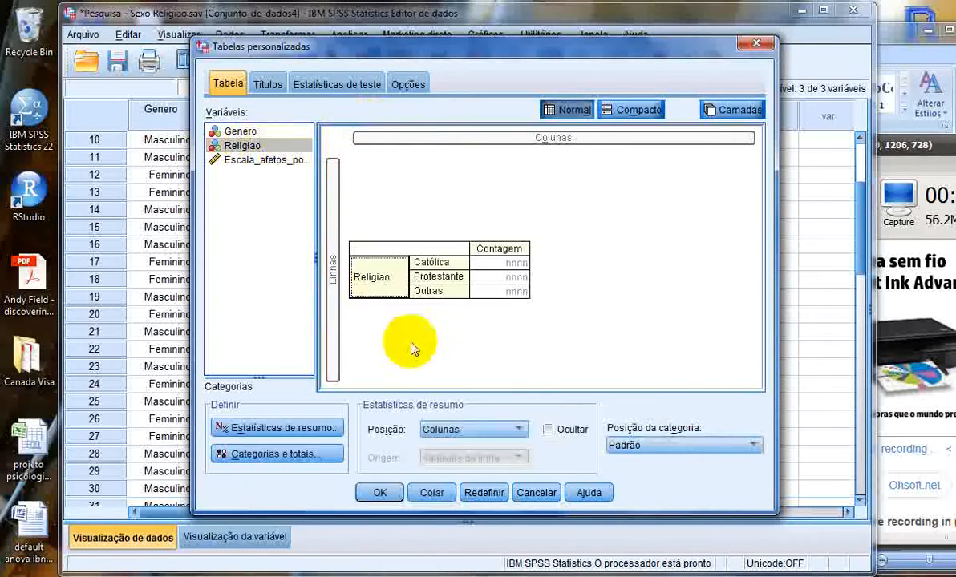
click(258, 160)
drag(258, 160, 542, 145)
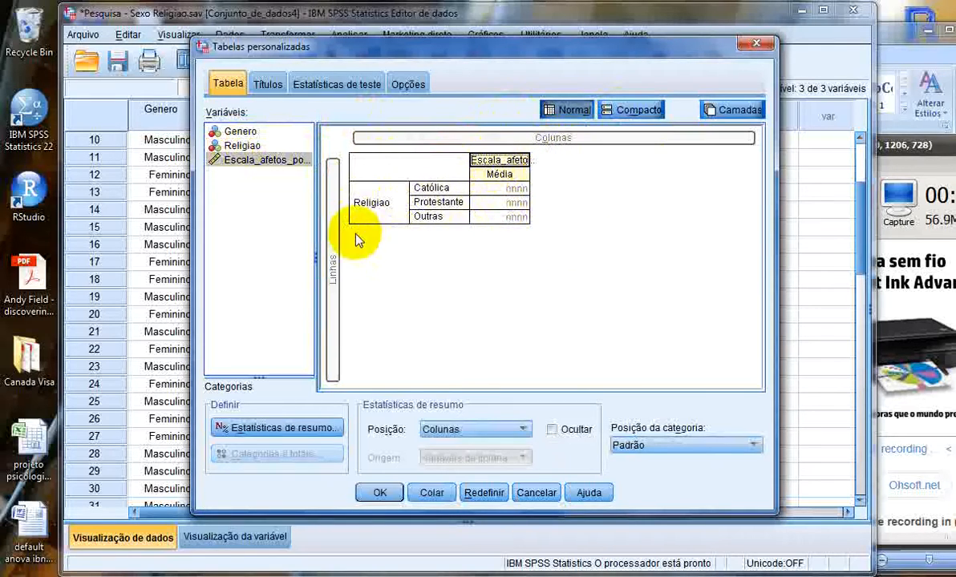
Add Erro padrão da média to the summary statistics of Escala_afetos_postivos, alongside Média, and apply it to the selection.
click(373, 207)
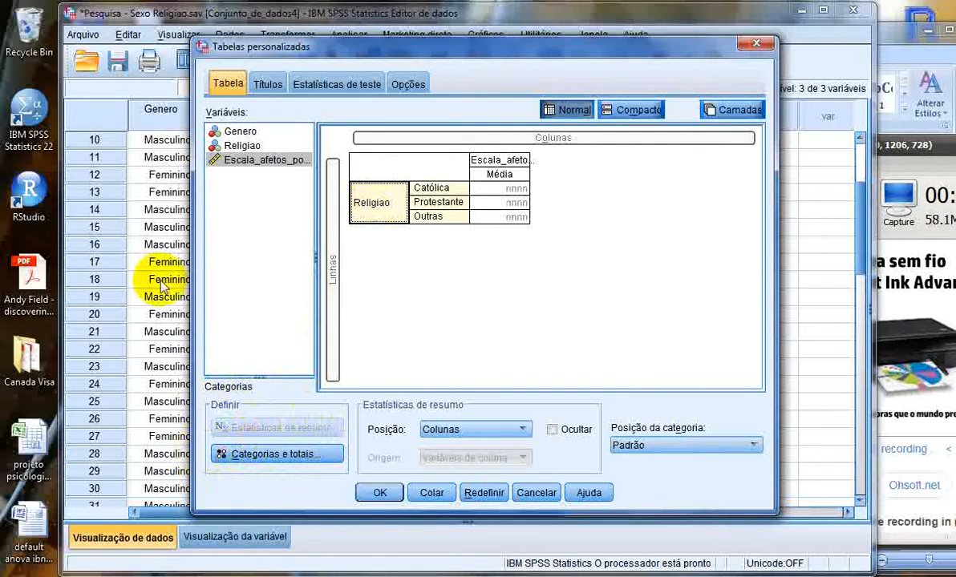
click(498, 162)
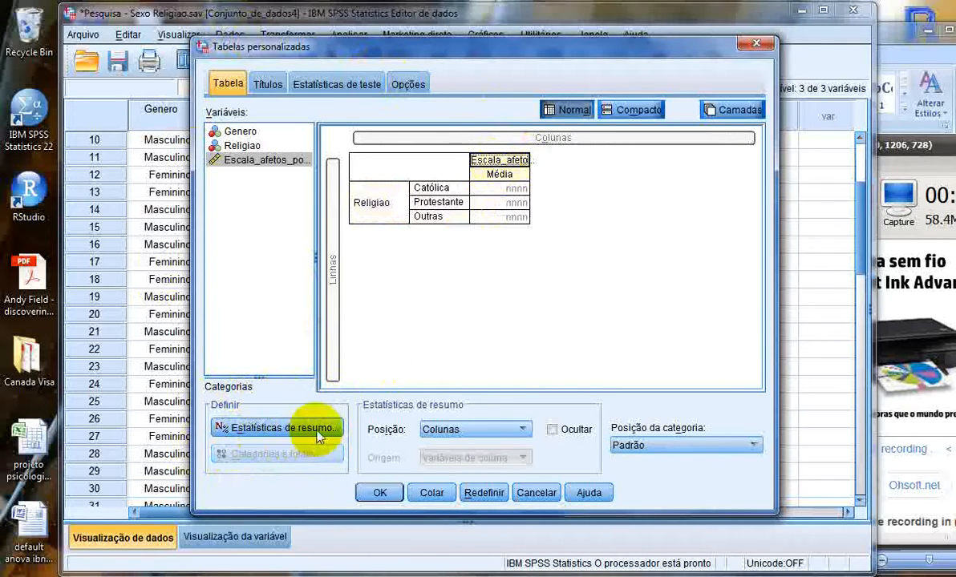
click(254, 430)
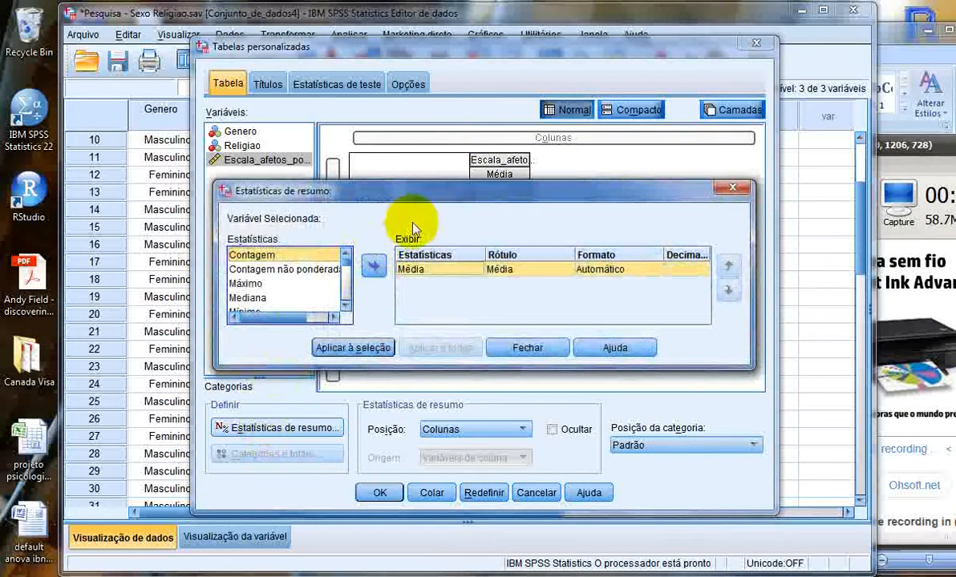
scroll(287, 289, down, 5)
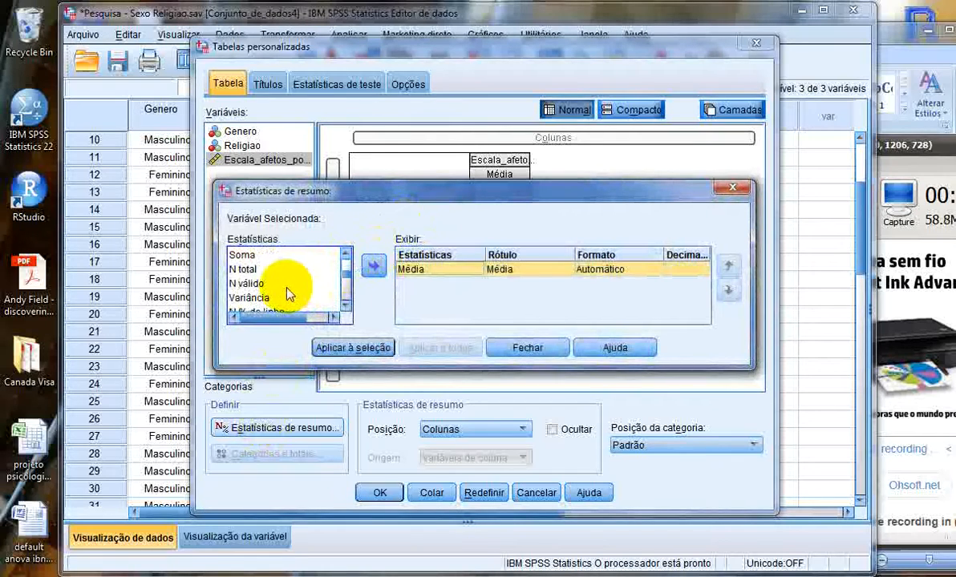
drag(754, 369, 857, 450)
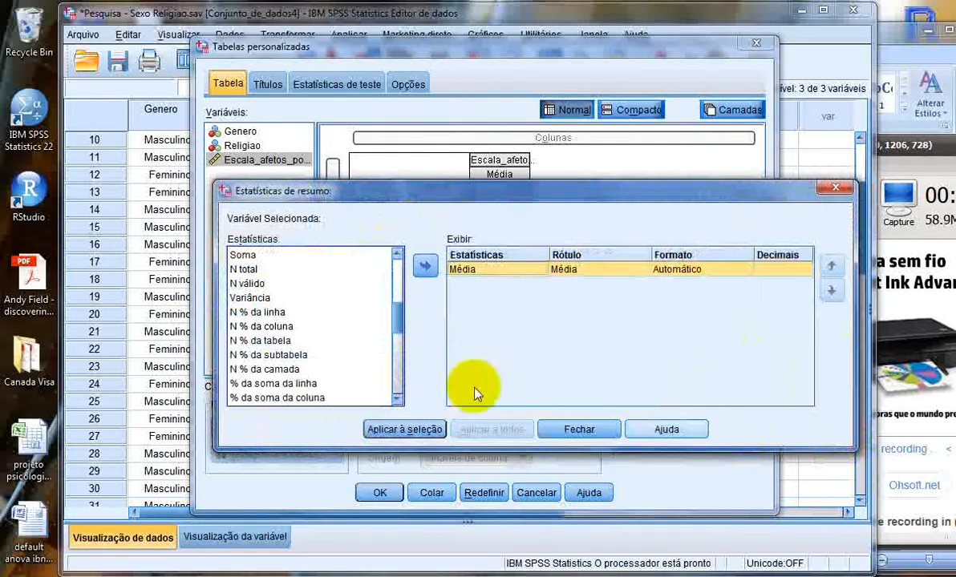
scroll(294, 320, up, 1)
click(377, 260)
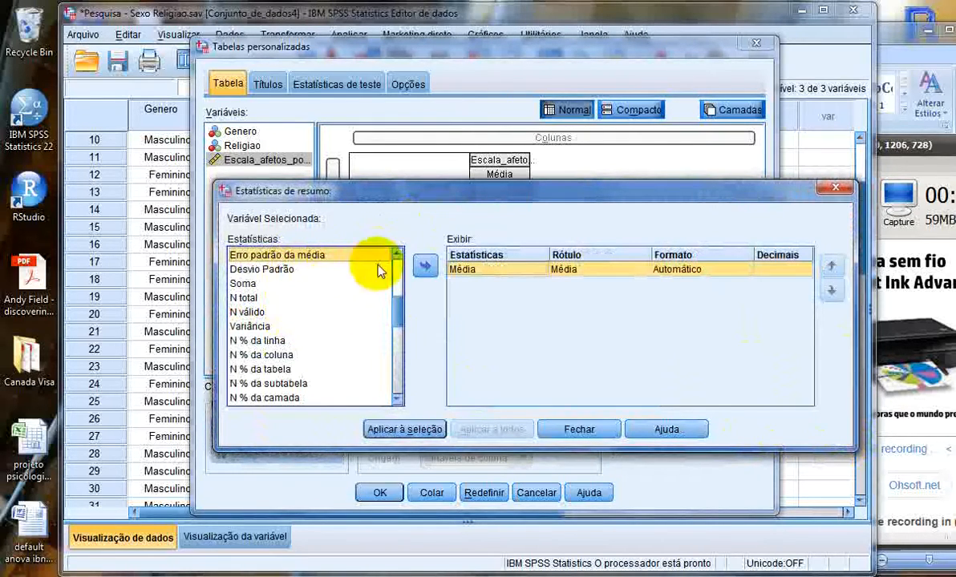
click(424, 265)
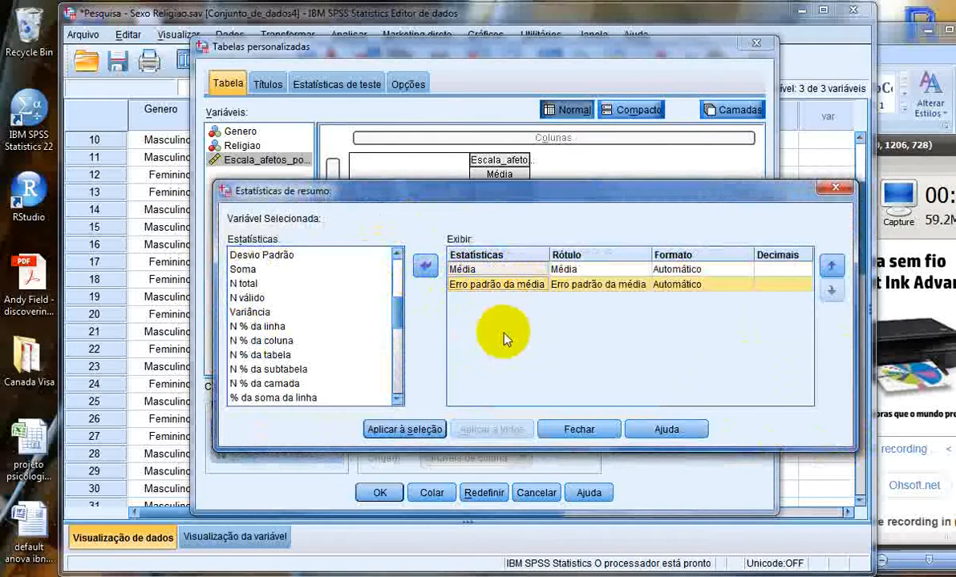
drag(400, 320, 396, 271)
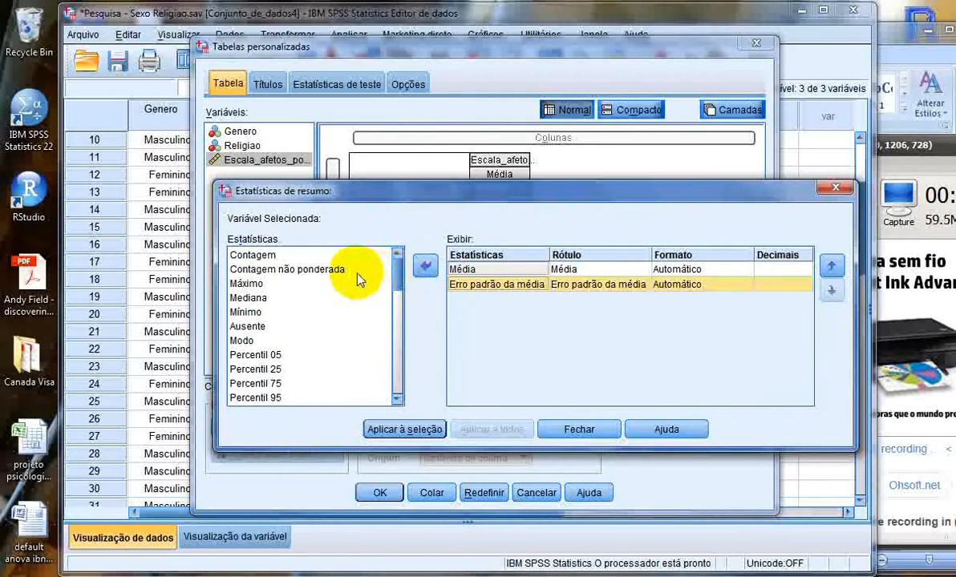
click(417, 427)
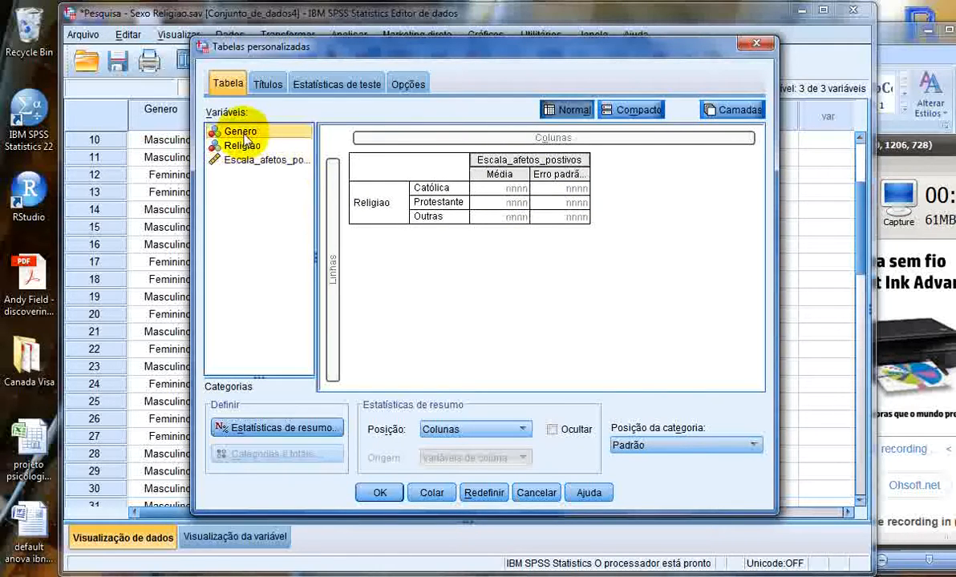
Nest Escala_afetos_postivos under Genero in the columns and generate the custom table.
drag(224, 131, 558, 144)
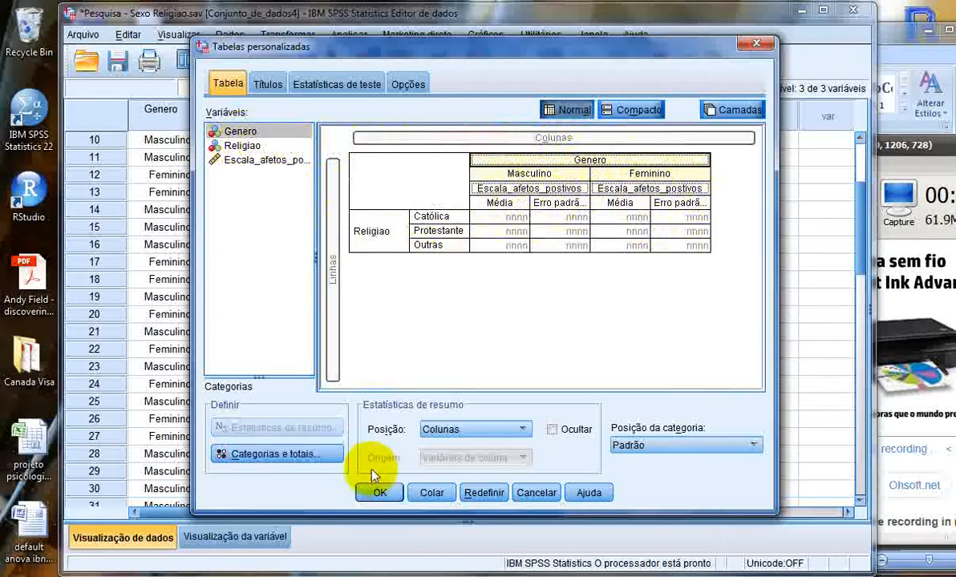
click(379, 493)
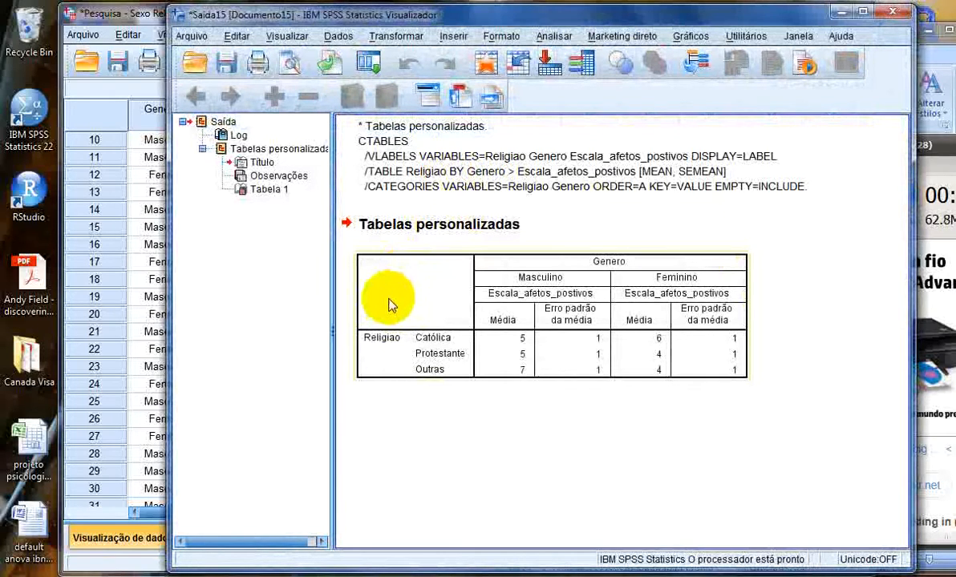
Edit the output table and delete the Genero, Masculino, Feminino and Escala_afetos_postivos column headings.
click(548, 308)
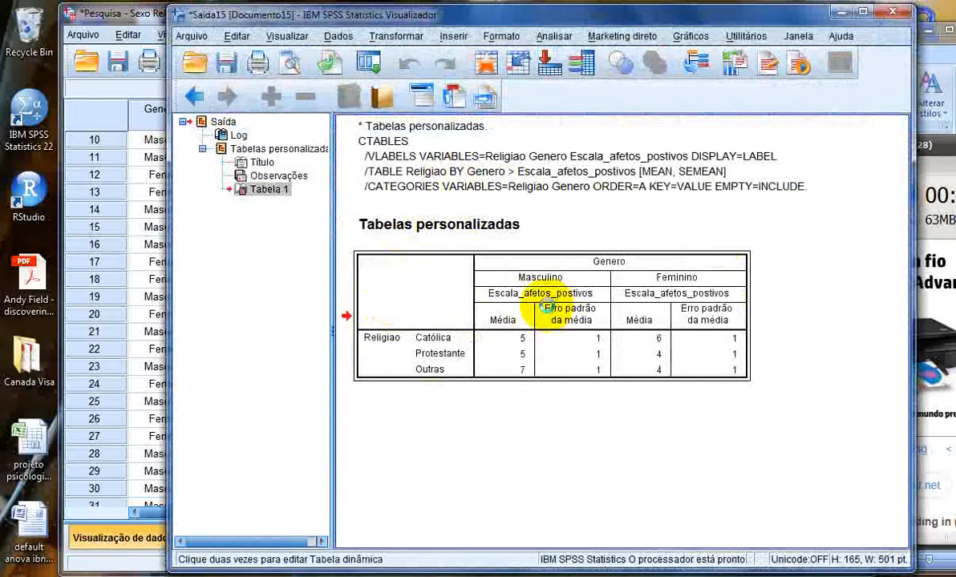
double_click(547, 308)
click(553, 264)
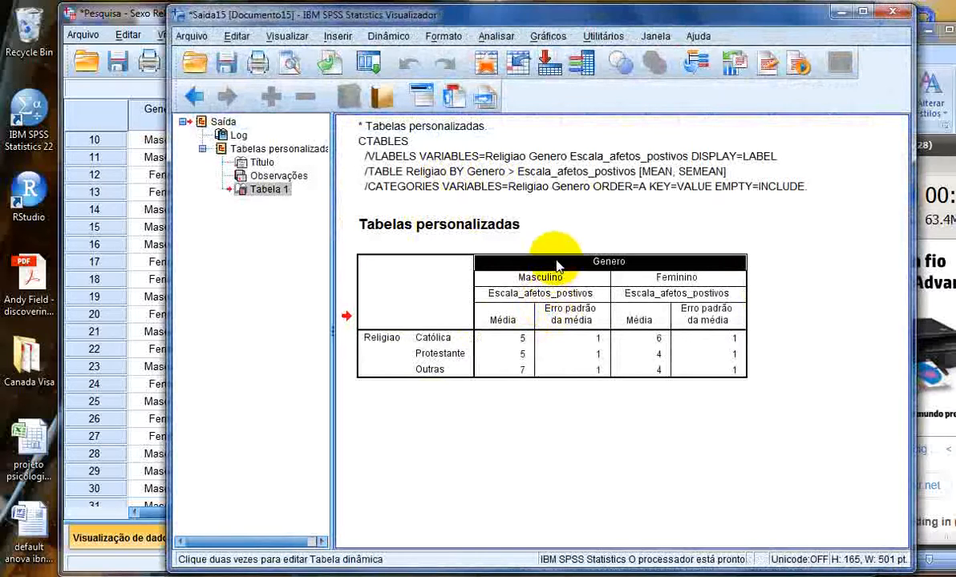
click(541, 278)
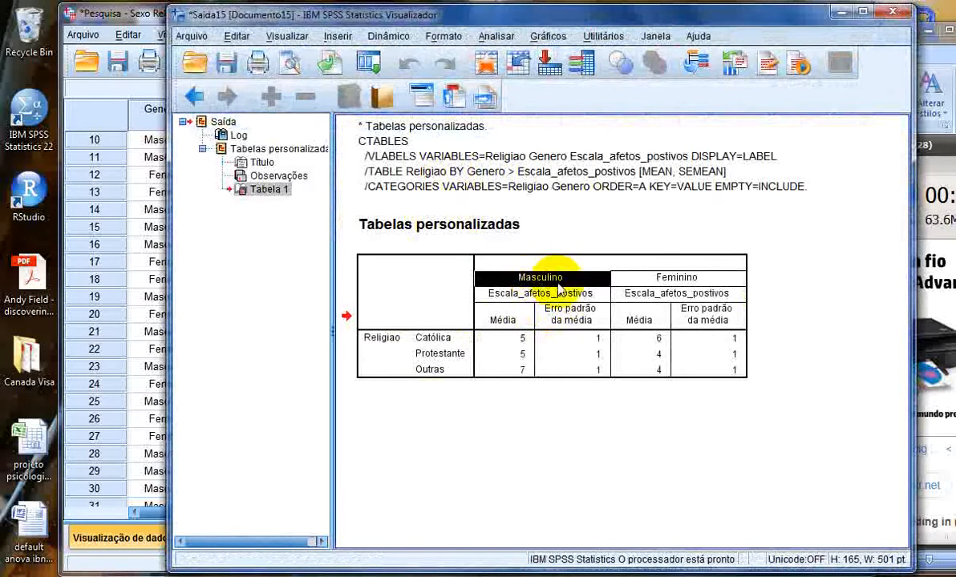
click(641, 278)
click(658, 293)
key(Delete)
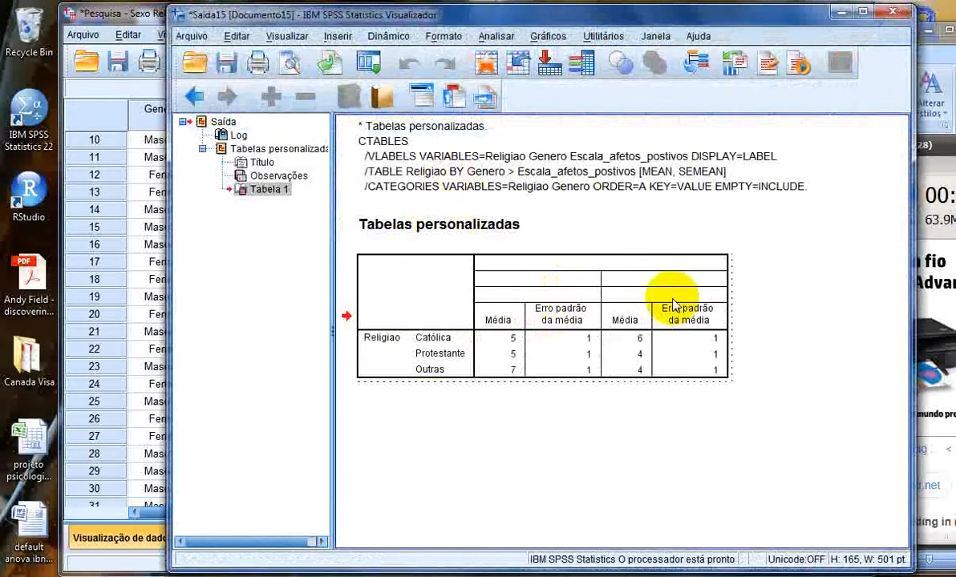
click(578, 425)
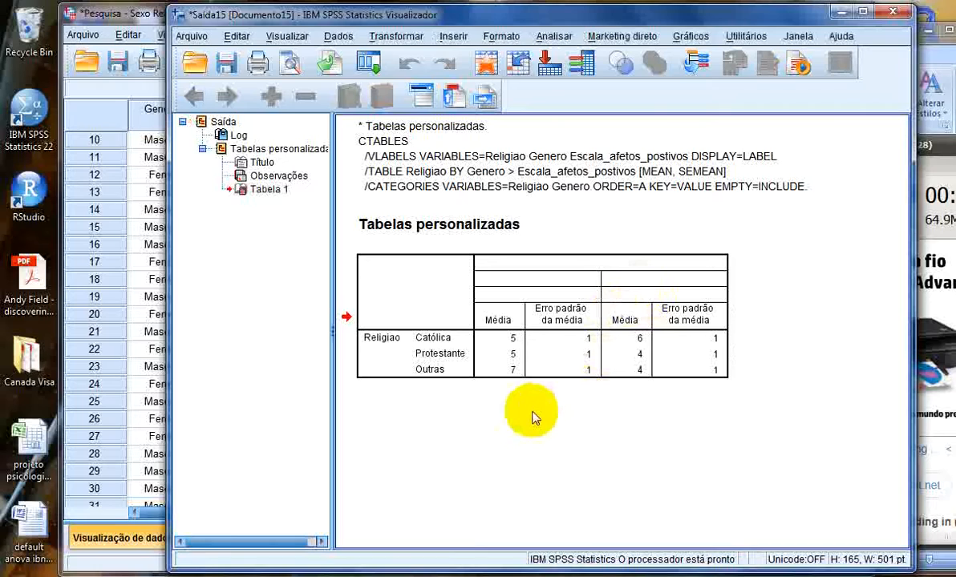
click(388, 265)
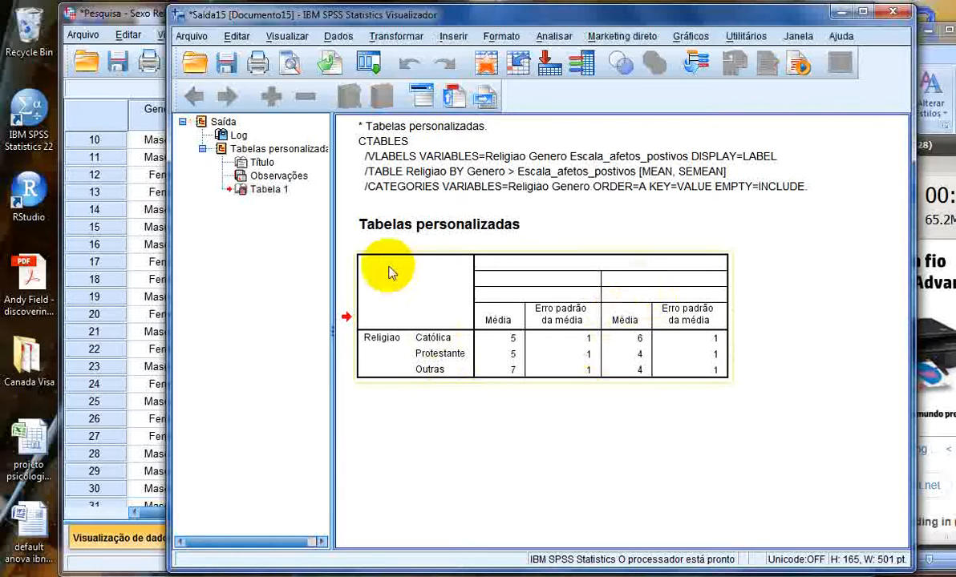
Reopen the custom tables builder, reset all its tabs and review the available test statistics options.
click(368, 65)
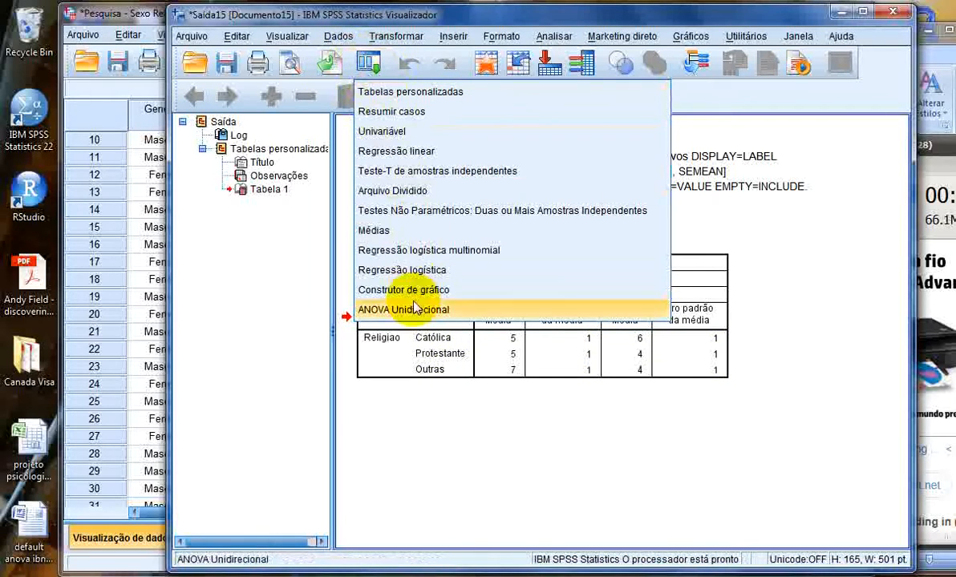
click(405, 91)
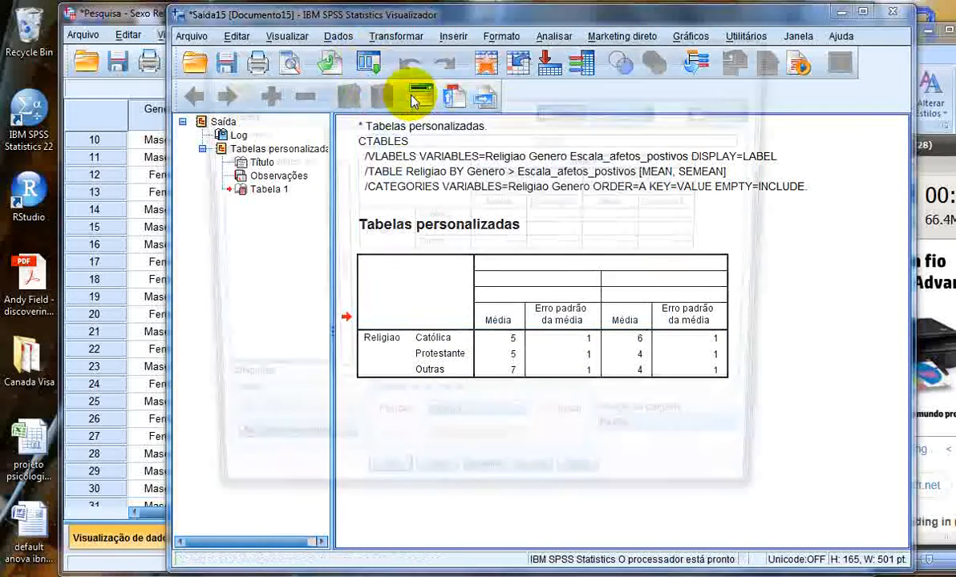
click(484, 492)
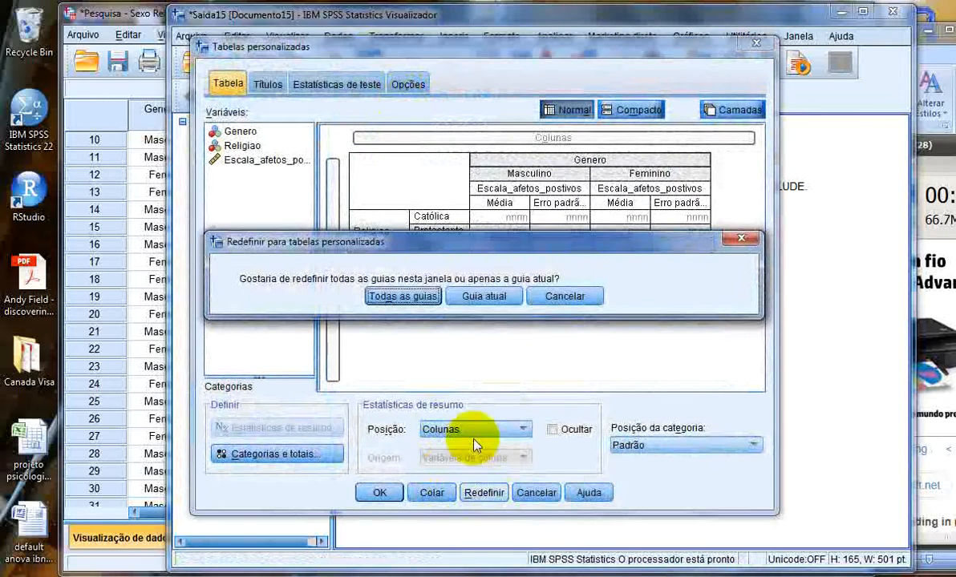
click(401, 297)
click(320, 84)
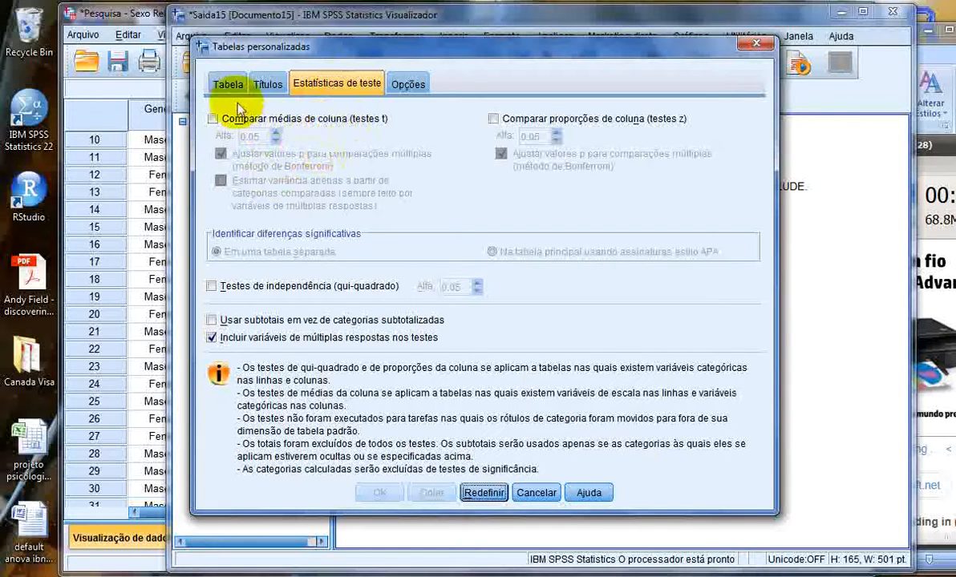
click(227, 85)
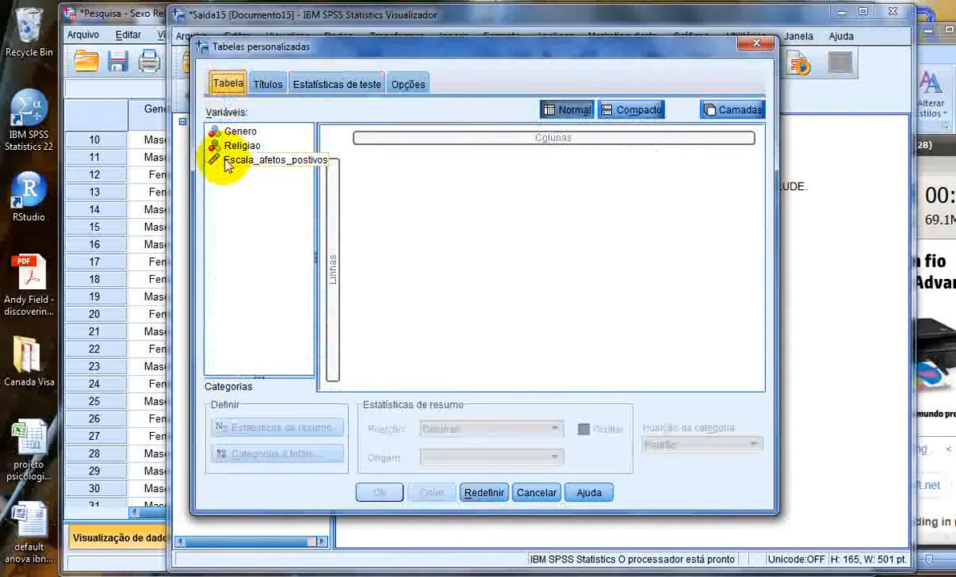
Build and generate a custom table with Religiao nested under Escala_afetos_postivos in the rows and Genero in the columns.
drag(229, 165, 333, 243)
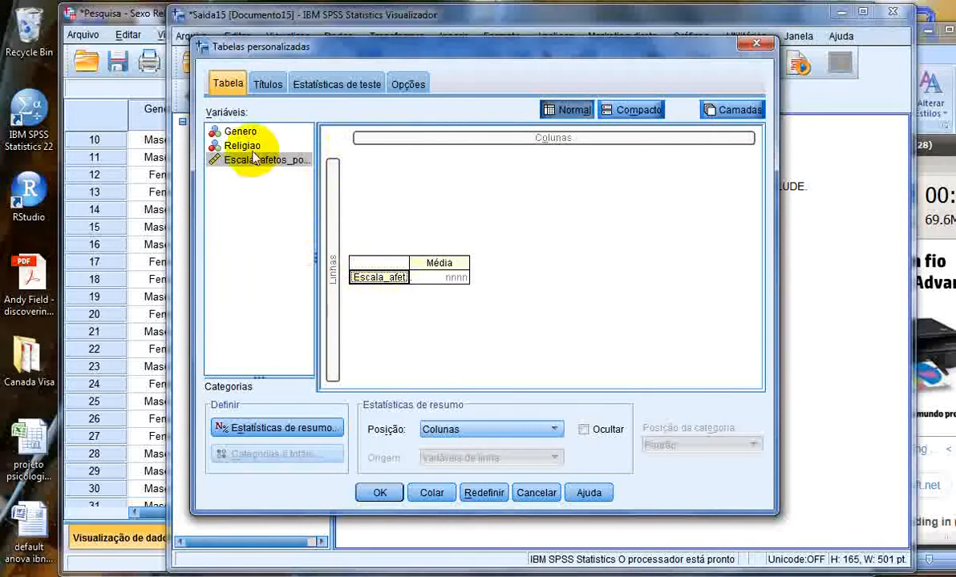
drag(234, 132, 520, 147)
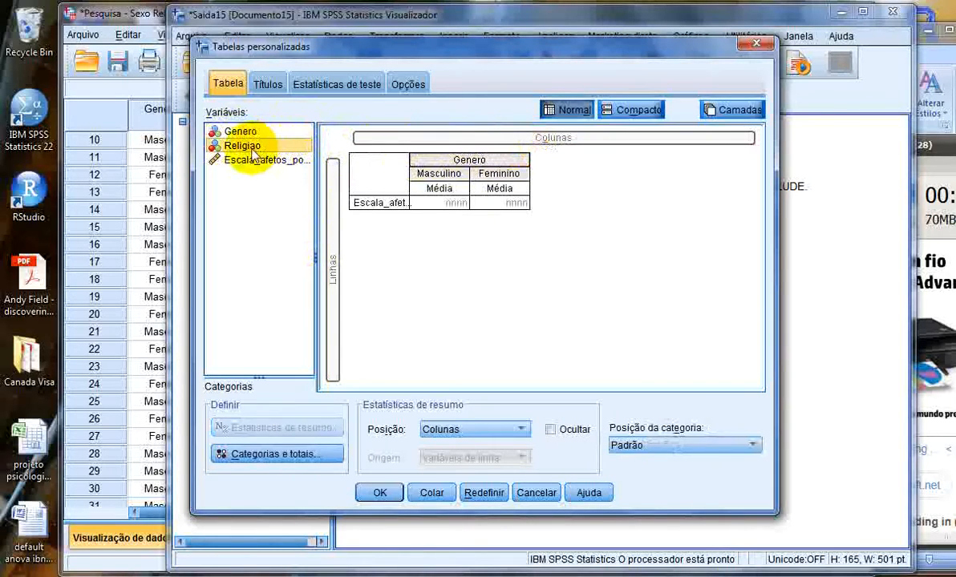
drag(241, 146, 395, 210)
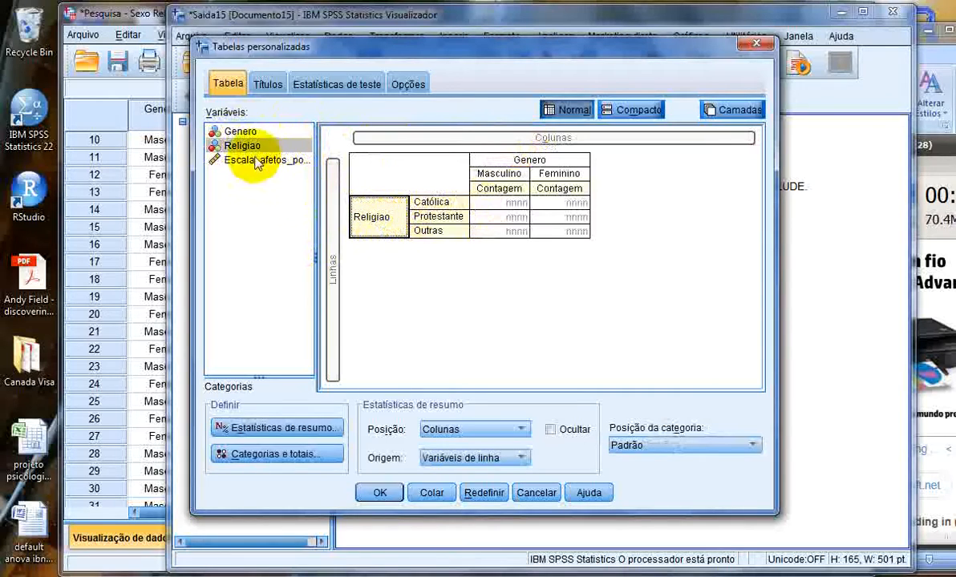
drag(252, 160, 337, 217)
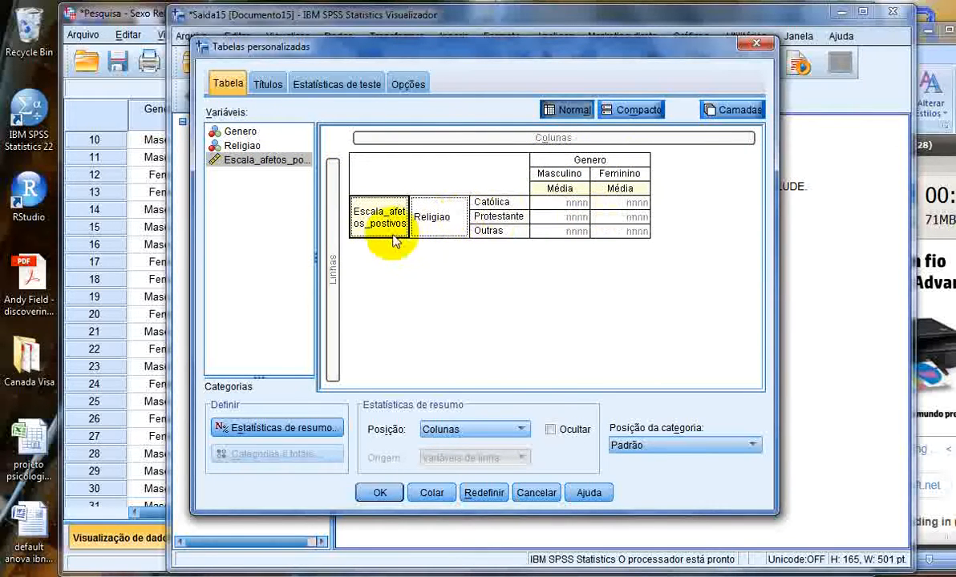
click(382, 495)
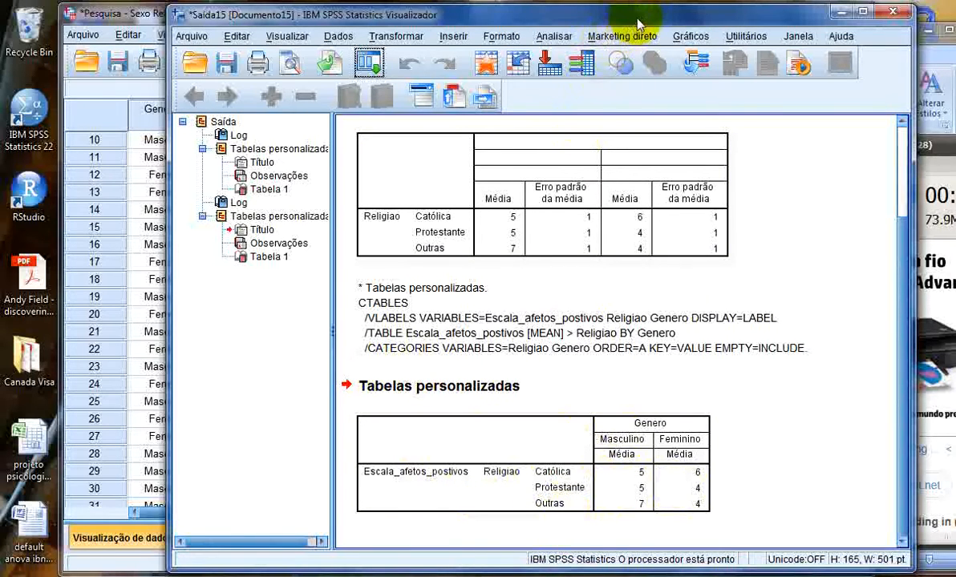
Return to the data editor's variable view and open the value labels of Genero.
drag(638, 25, 609, 23)
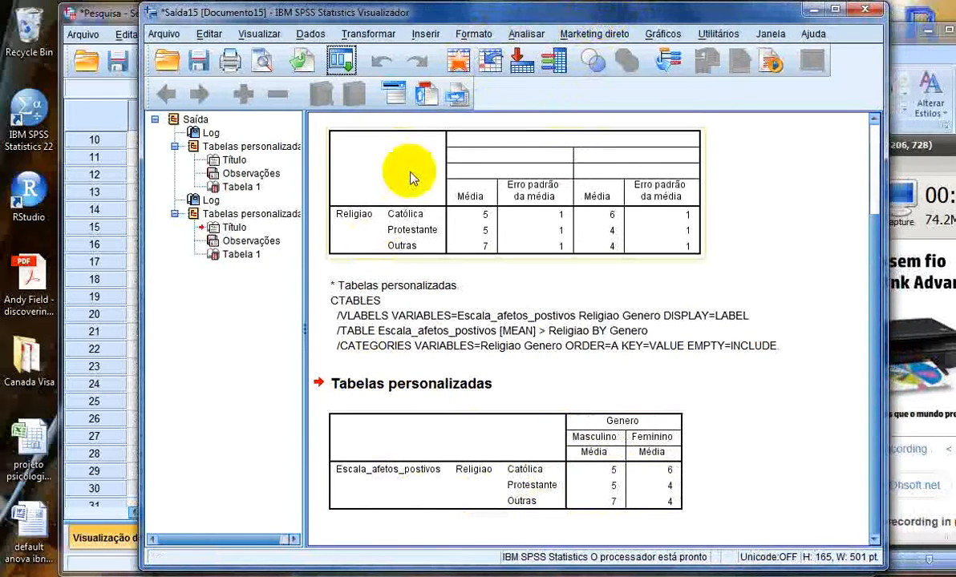
click(454, 70)
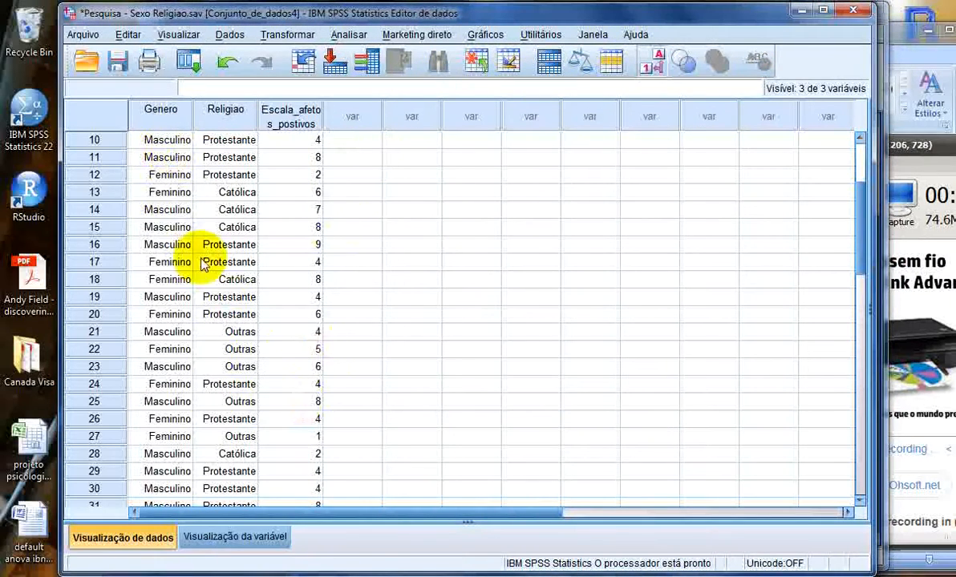
click(251, 533)
drag(263, 516, 232, 516)
click(148, 105)
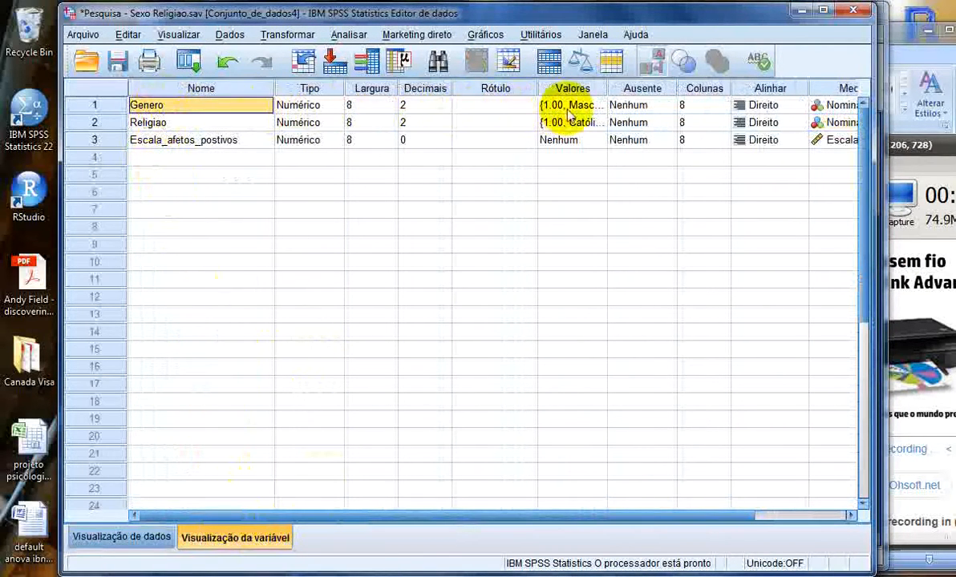
click(592, 108)
click(598, 105)
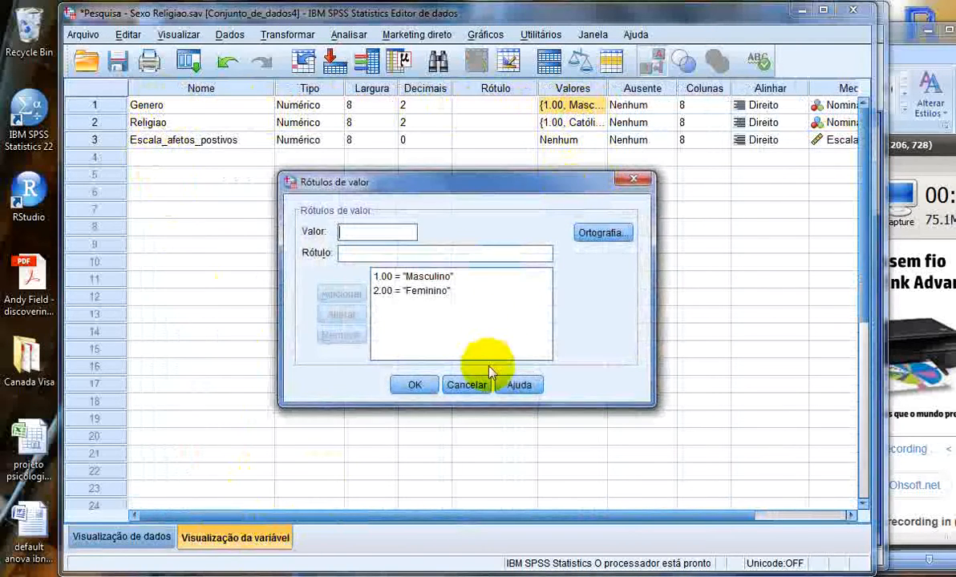
Close the Genero value labels and look through the Religiao value labels for Católica, Protestante and Outras.
click(230, 122)
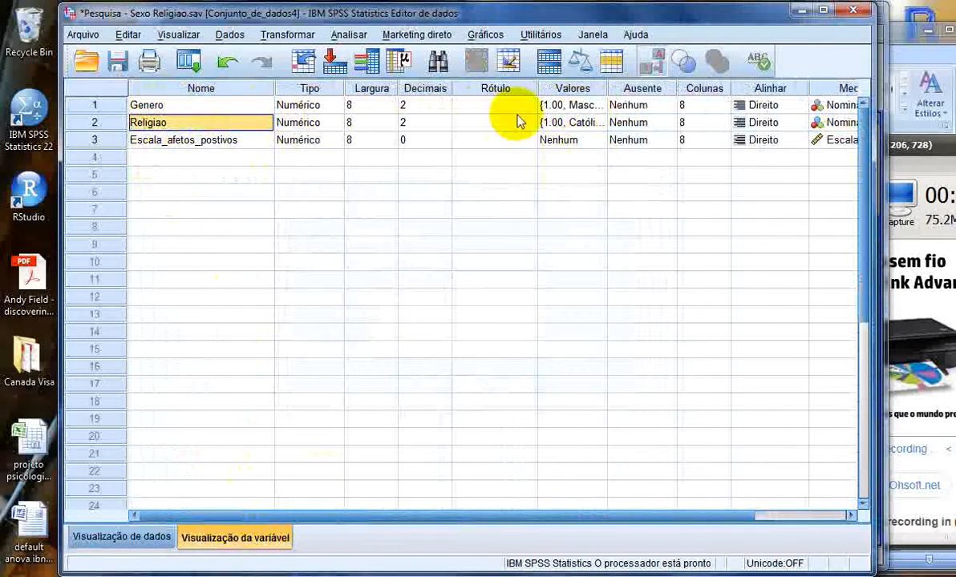
double_click(596, 123)
click(409, 277)
click(409, 290)
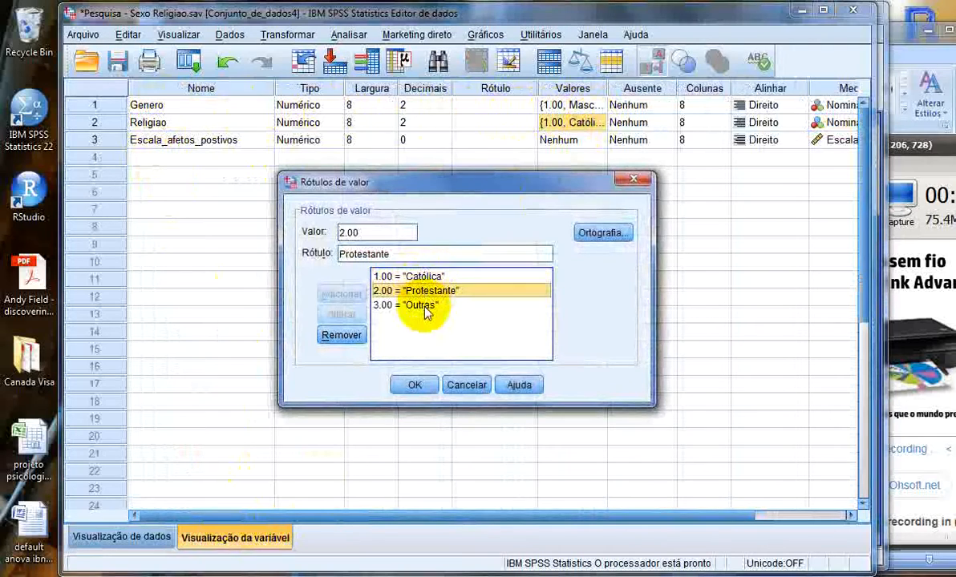
click(413, 305)
click(417, 385)
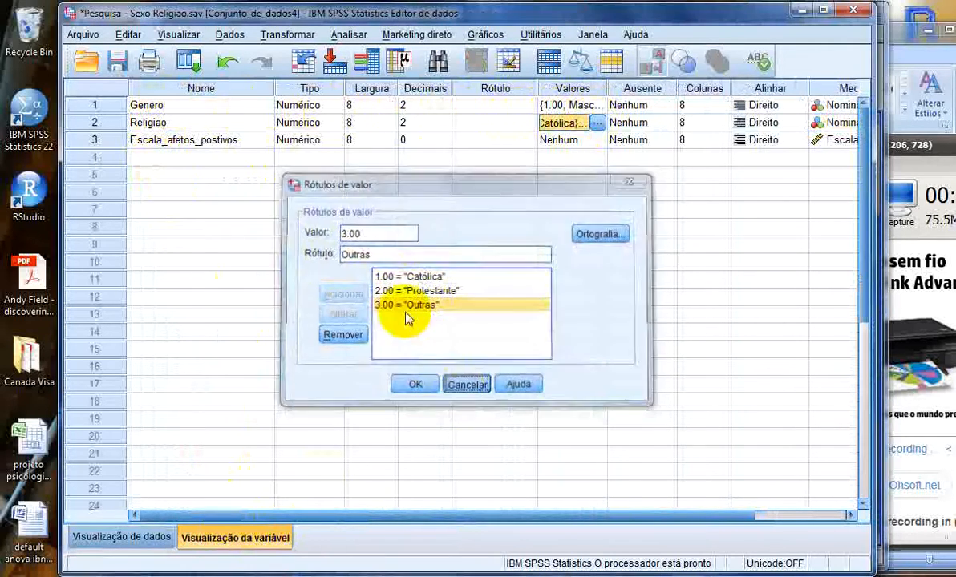
click(261, 140)
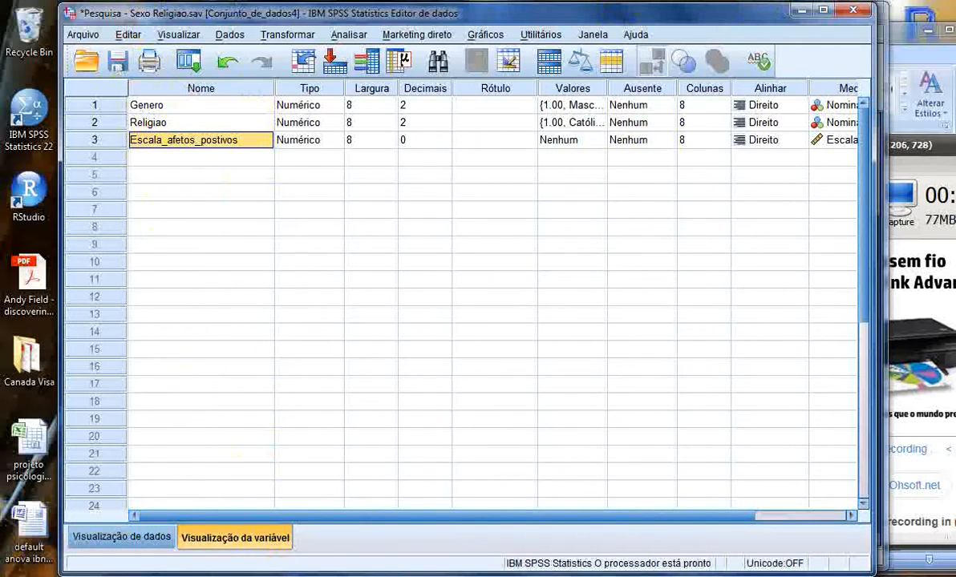
Switch to the Word document and add the line "Tipo de religião faz diferença em relação à escala de afetos positivos ?" below "Apresentação -> Tabela e gráfico".
click(281, 576)
key(Return)
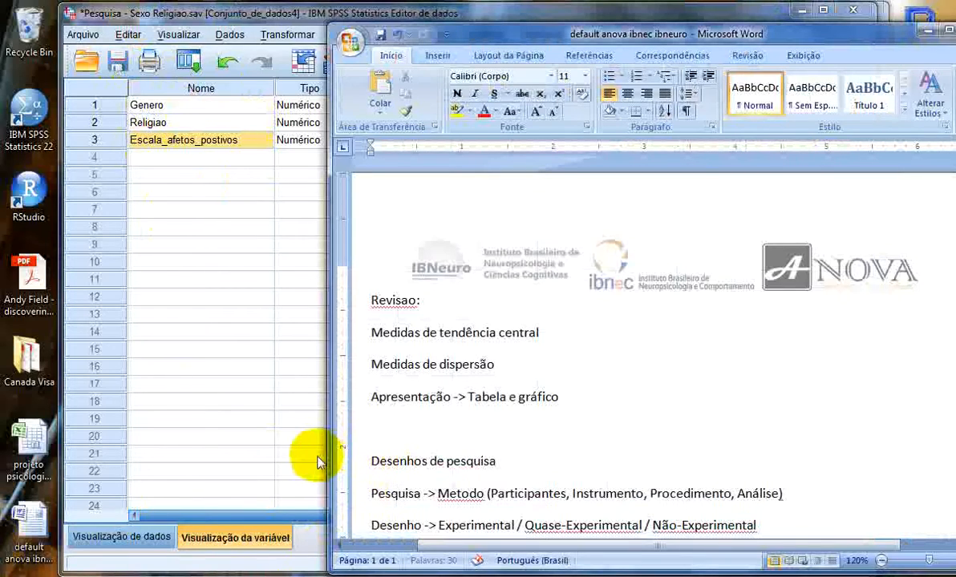
text(Tipo de religia)
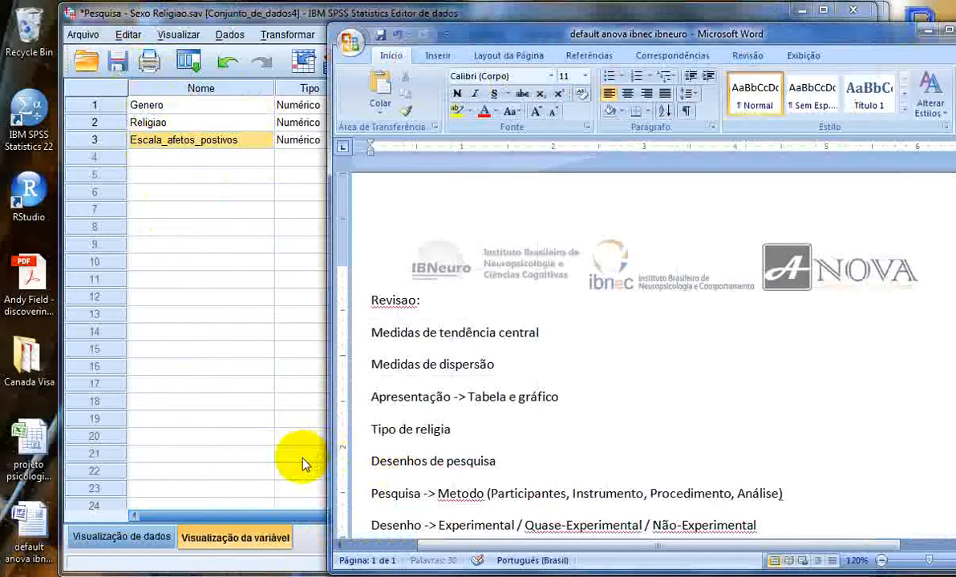
key(BackSpace)
text(ão faz diferen)
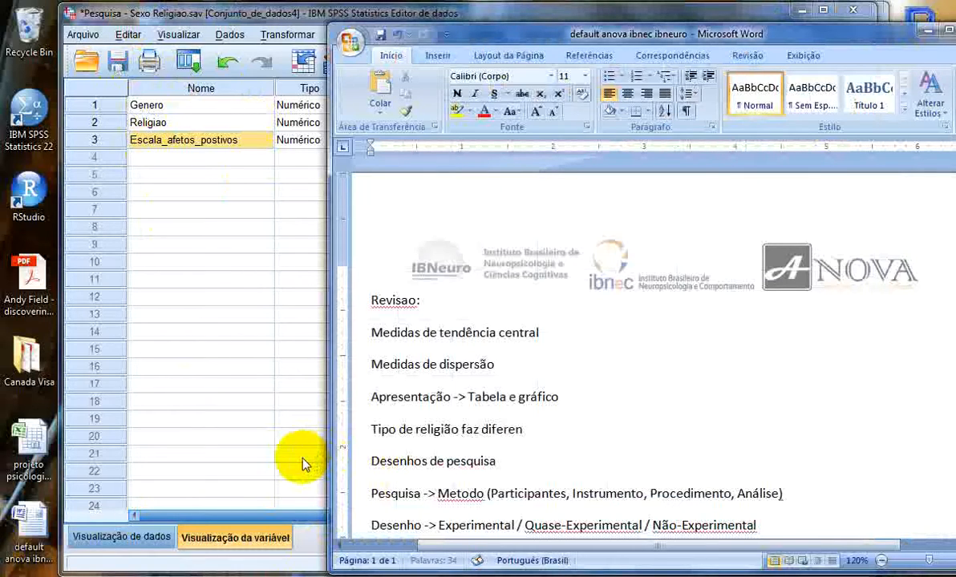
text(ça em relaç)
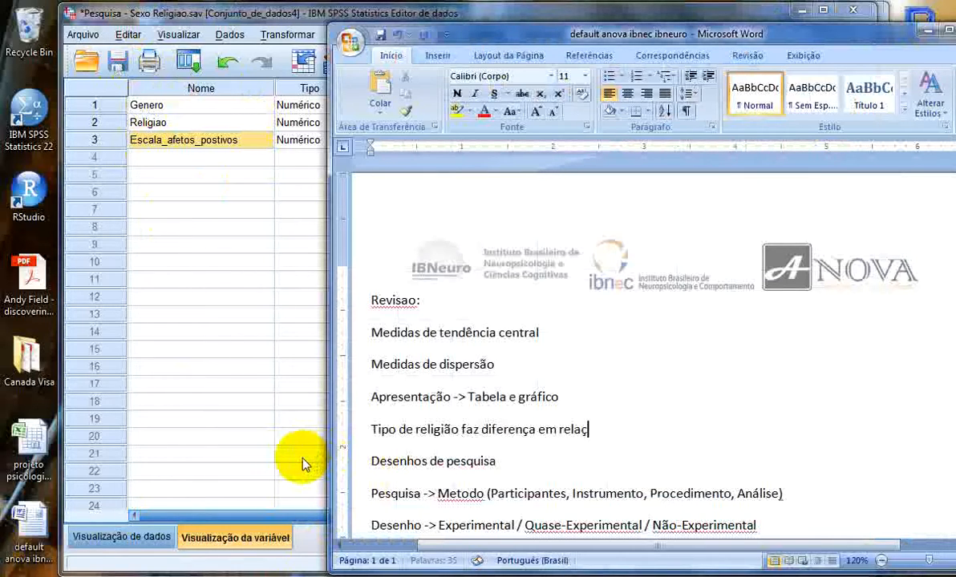
text(ão à es)
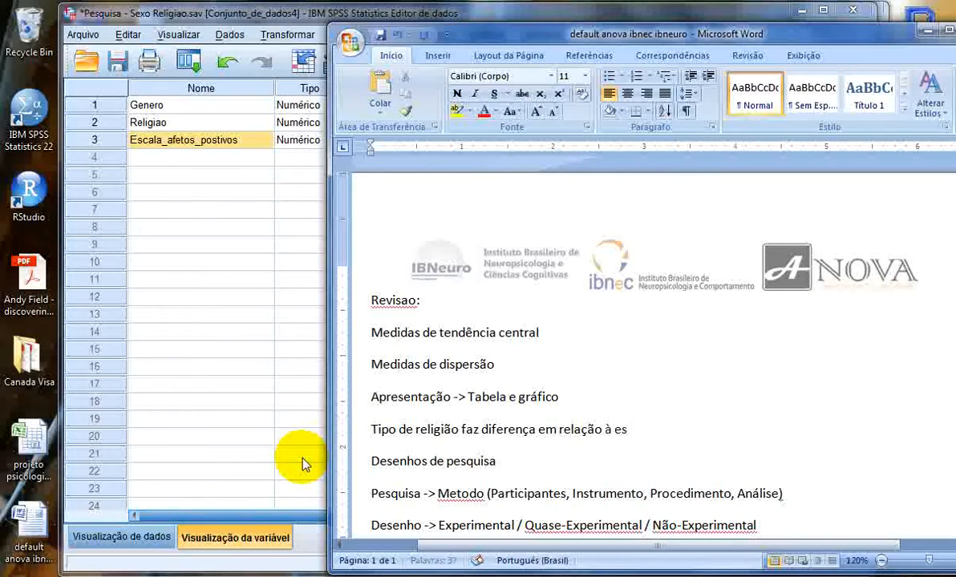
text(cala de afetos posi)
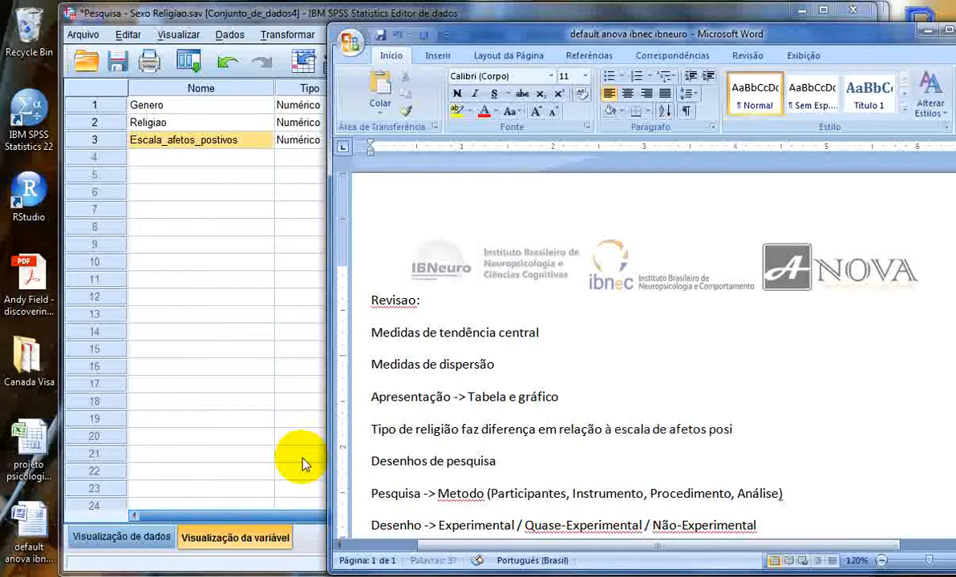
text(tivos ?)
Add the hypothesis lines "H0 = Mi A = Mi B = Min = 0" and "Há : c.c" below the research question.
key(Return)
text(H)
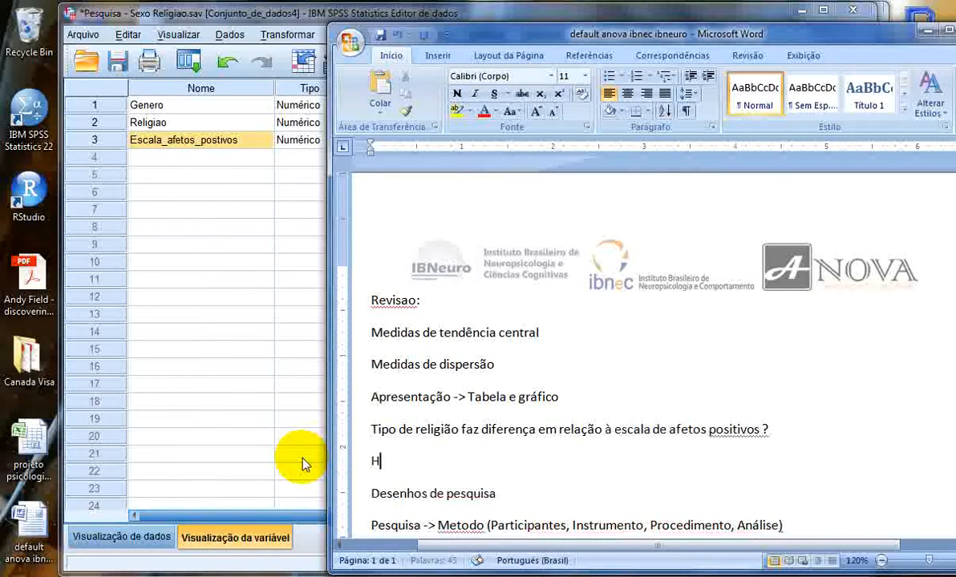
text(0 = U)
key(BackSpace)
text(Mi A = Mi B)
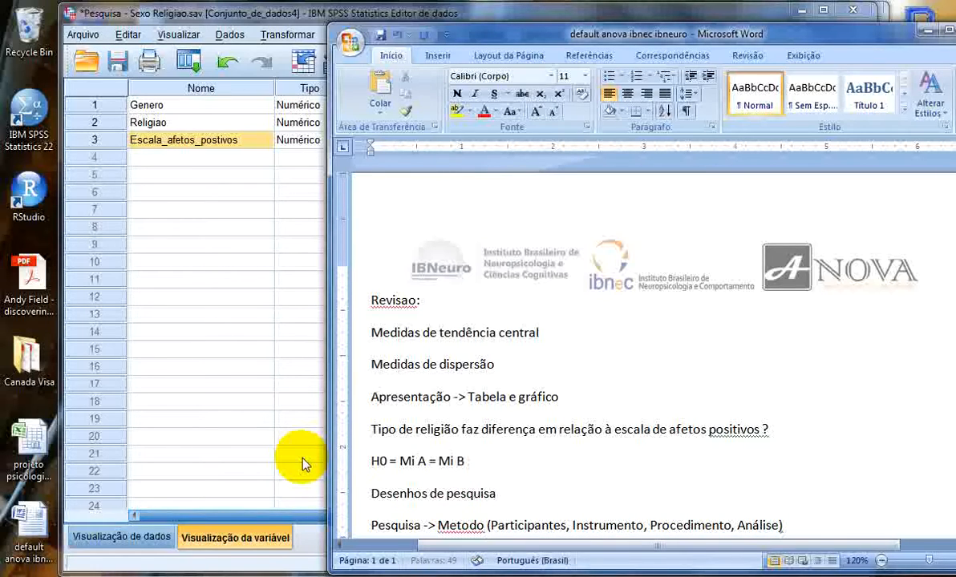
text( = Min = 0)
key(Return)
text(Ha)
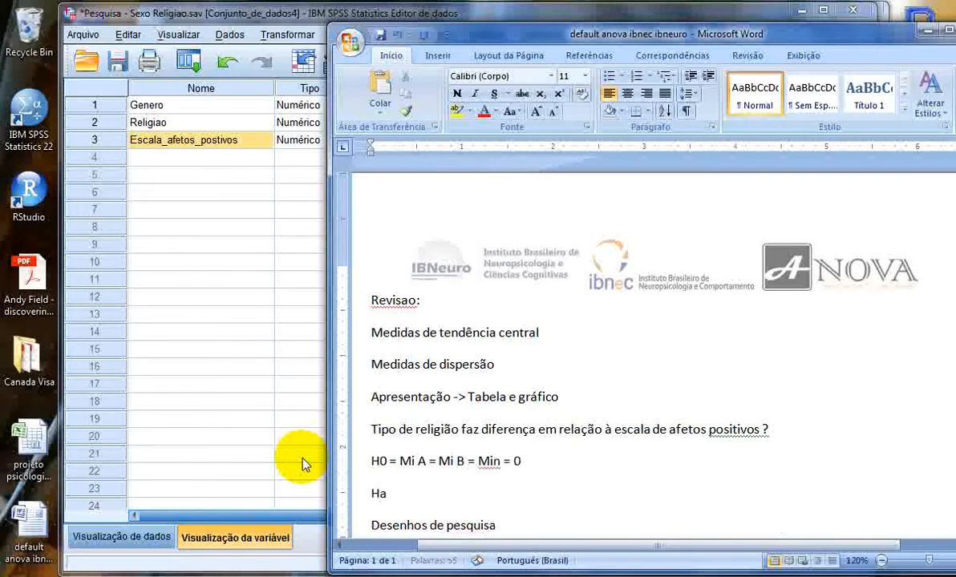
key(BackSpace)
text(á : c.c)
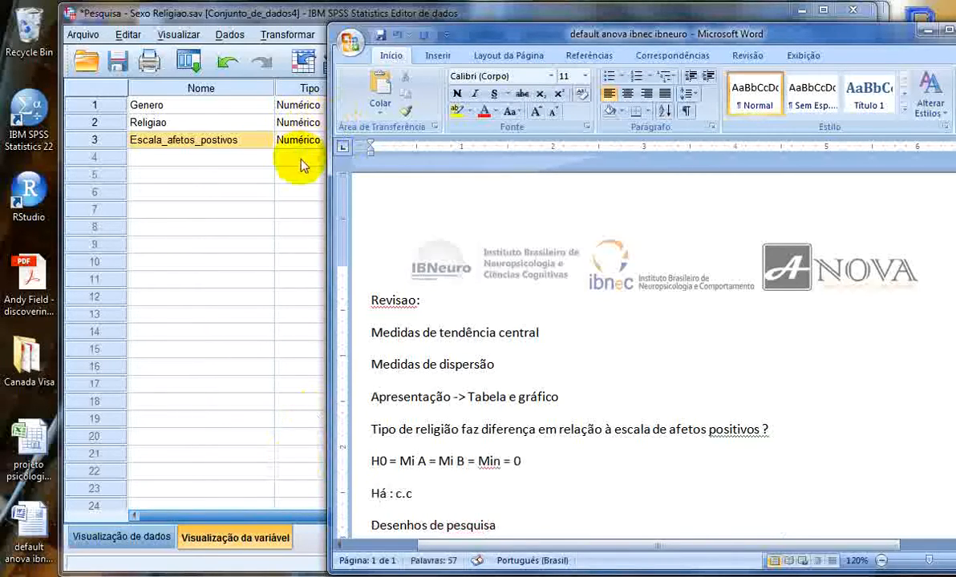
Switch back to the SPSS data editor and check which categories the Religiao variable's value labels define.
click(184, 125)
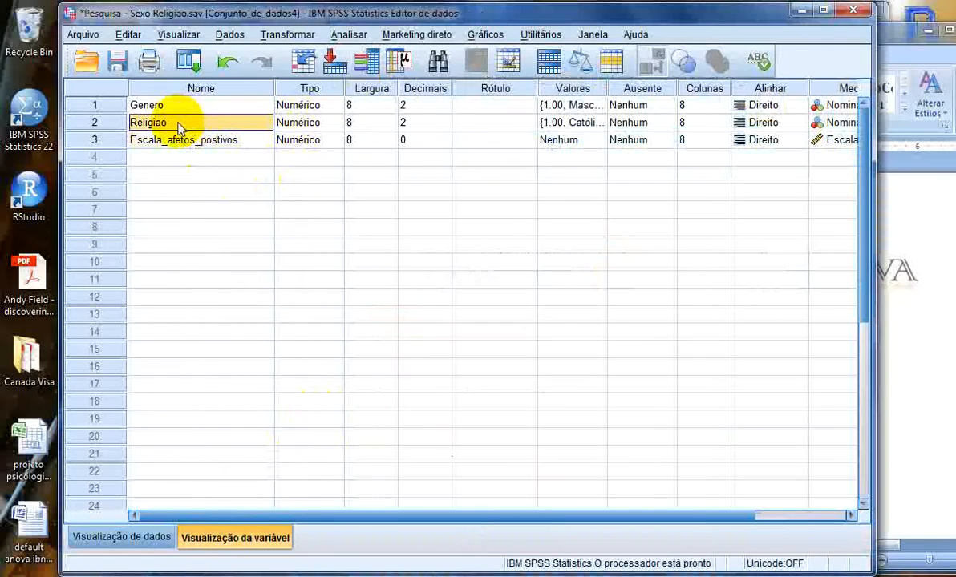
double_click(566, 124)
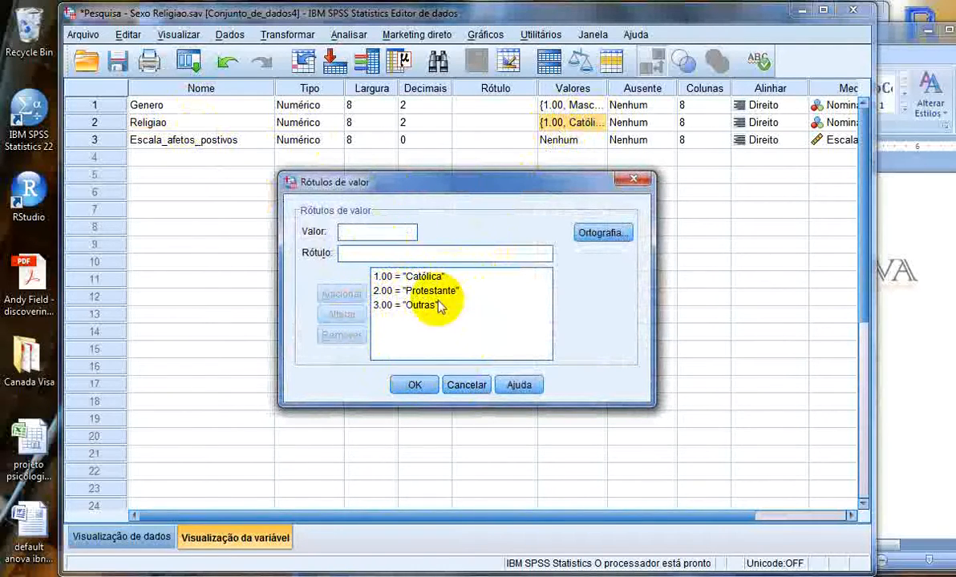
click(467, 388)
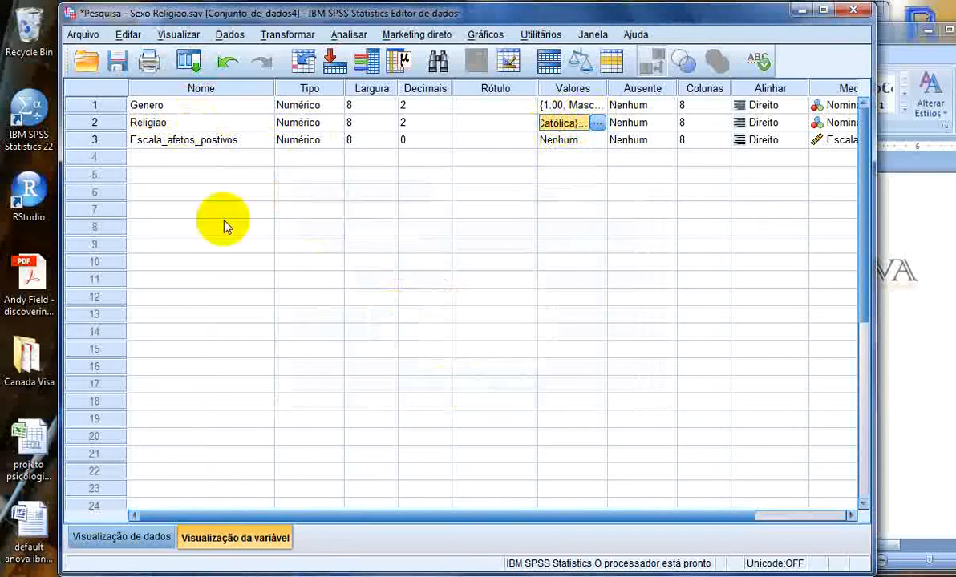
click(150, 123)
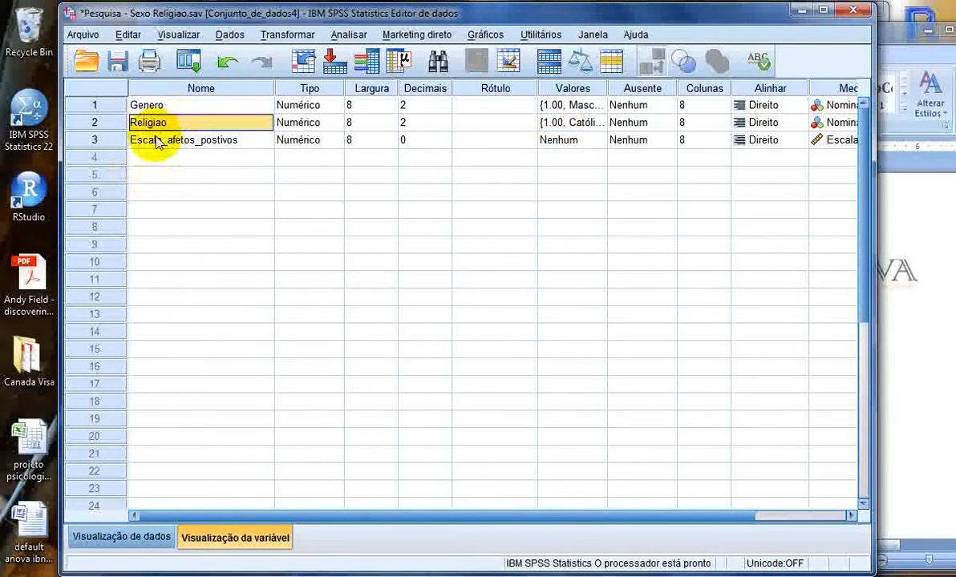
Set up a one-way ANOVA with Religiao as the factor and Escala_afetos_postivos as the dependent variable.
click(349, 35)
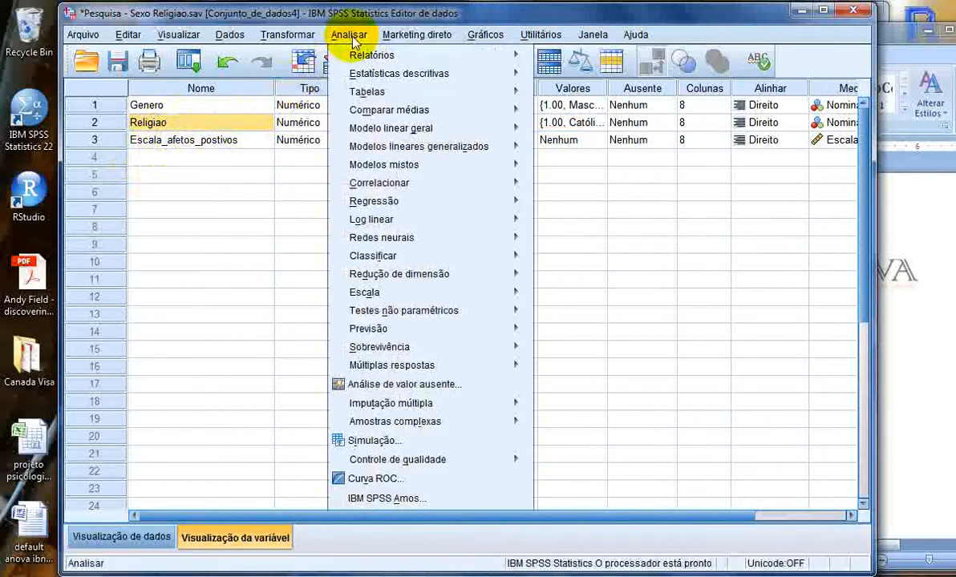
mouse_move(415, 116)
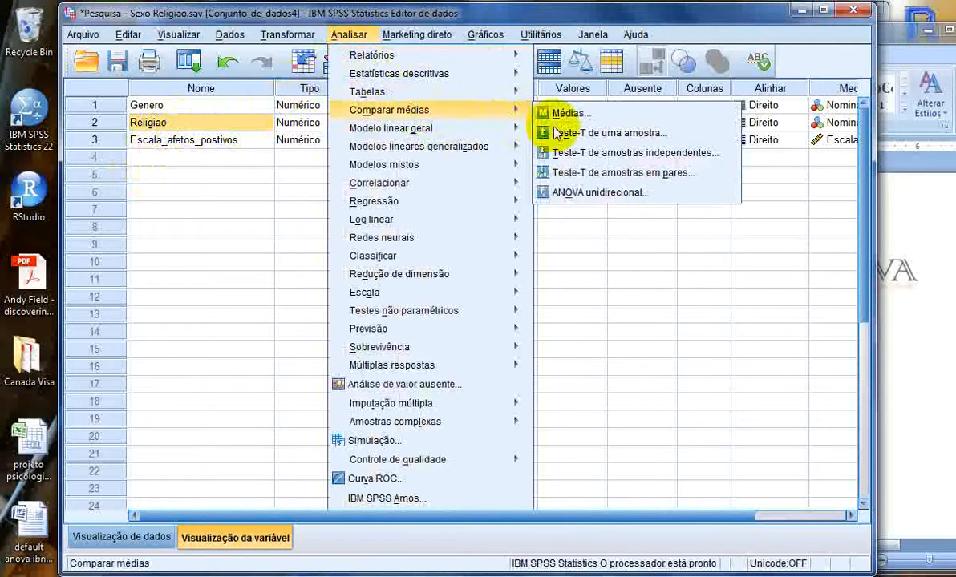
click(579, 193)
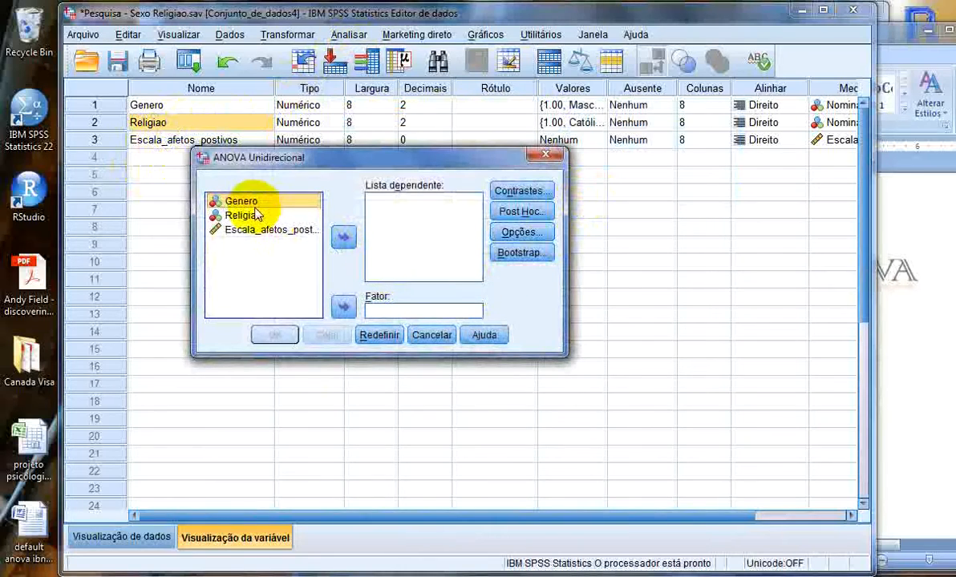
click(245, 215)
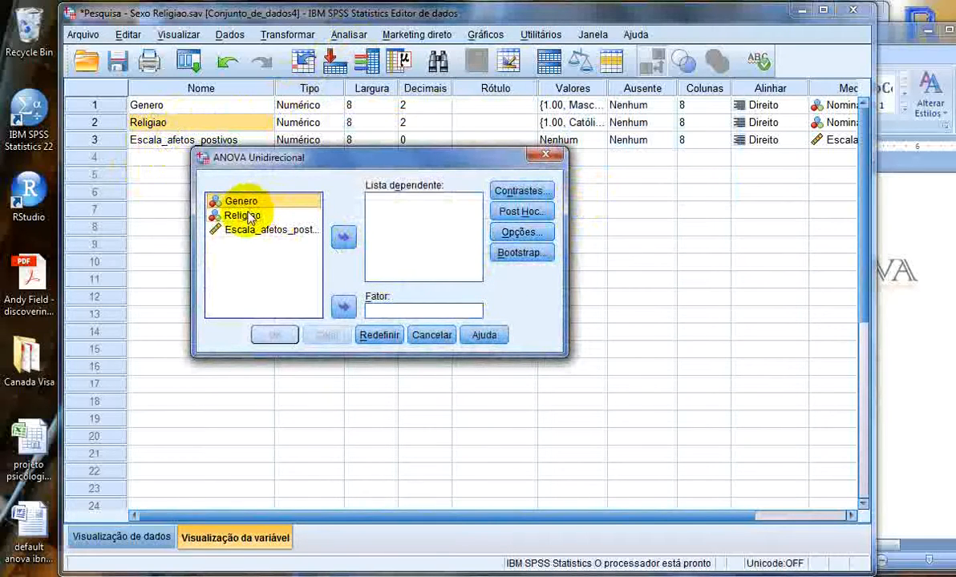
click(341, 304)
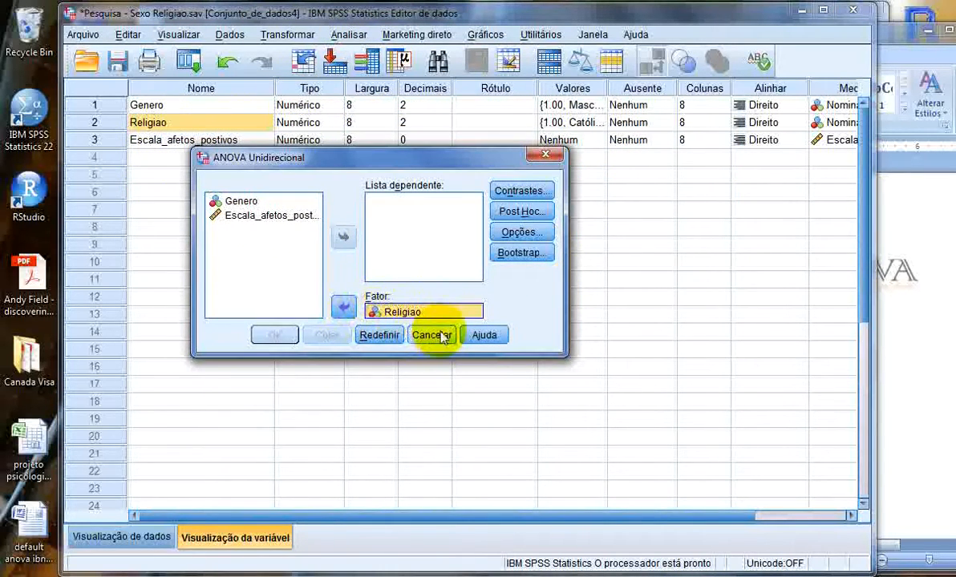
click(278, 216)
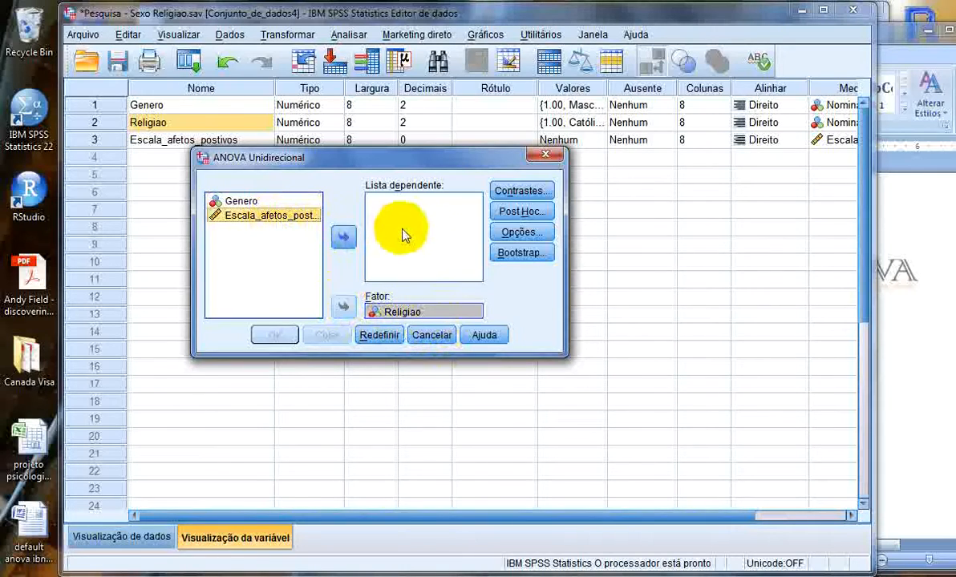
click(343, 237)
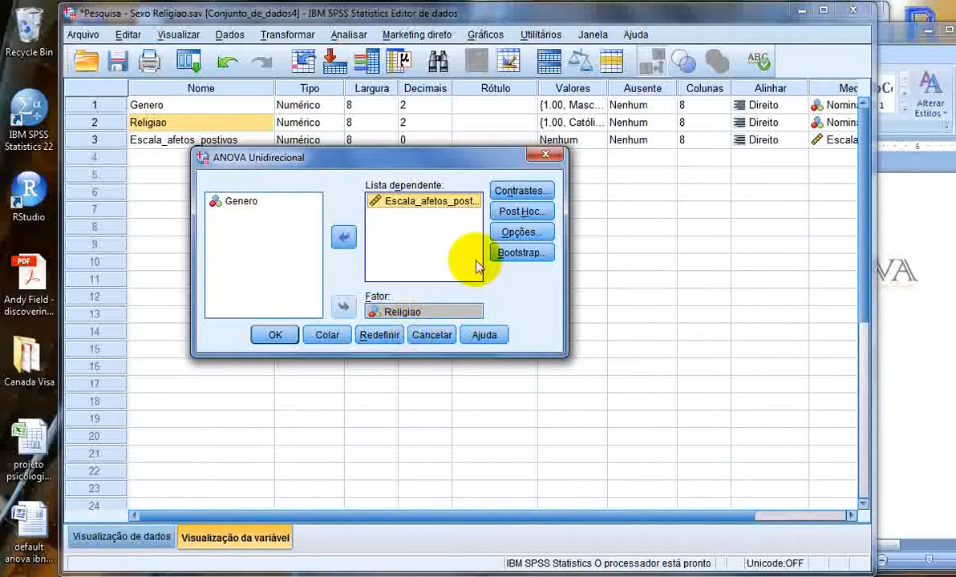
Add the Tukey post hoc test at a 0.05 significance level and run the ANOVA.
click(507, 215)
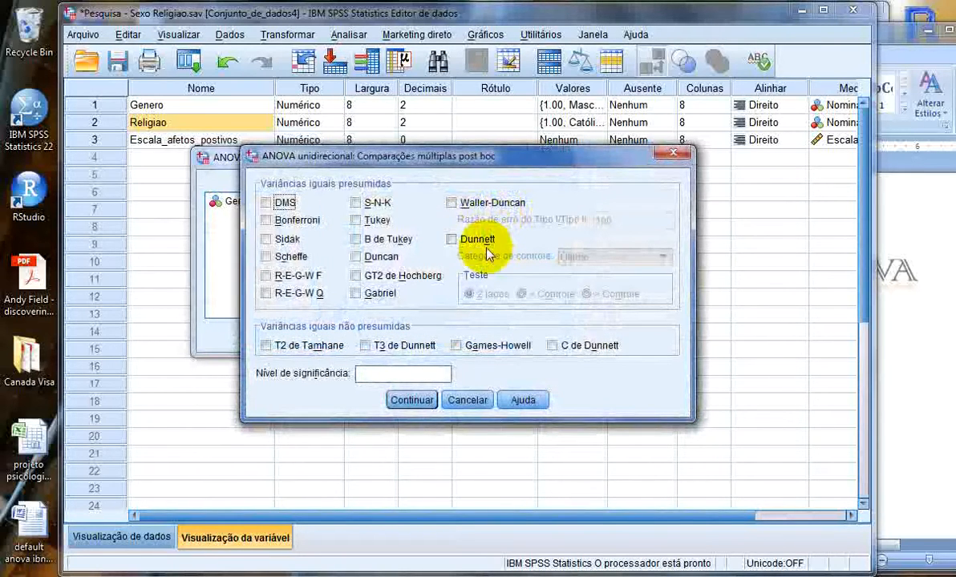
click(433, 374)
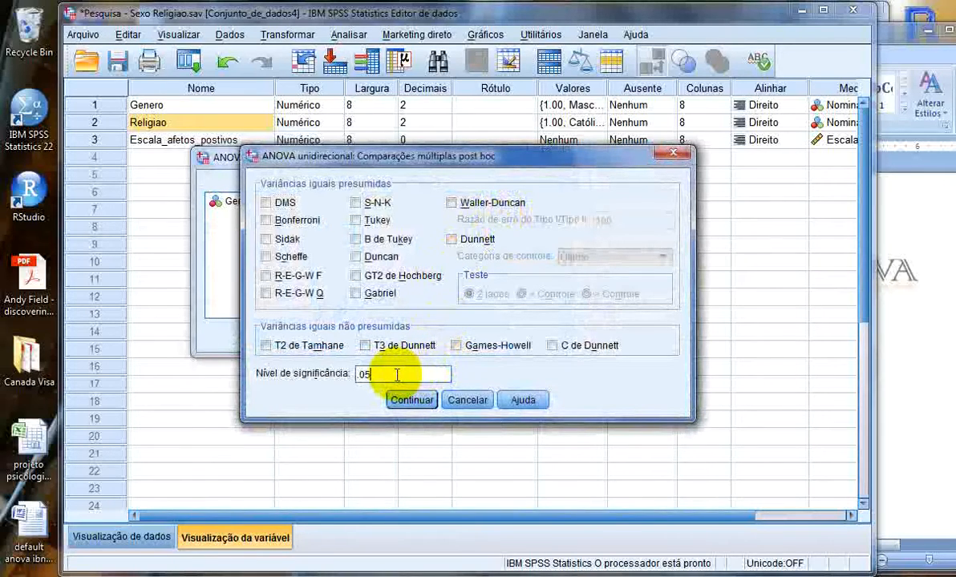
text(0)
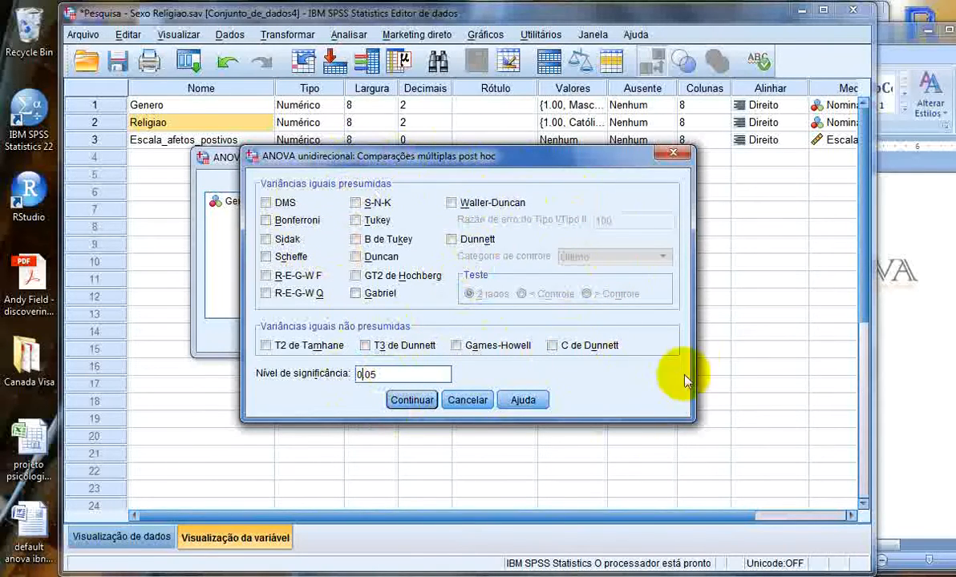
click(382, 224)
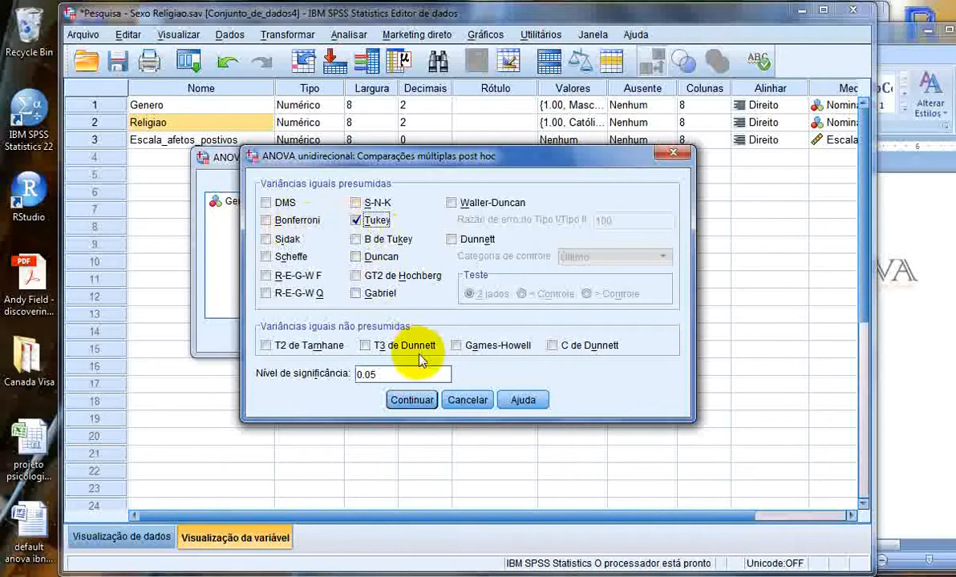
click(415, 400)
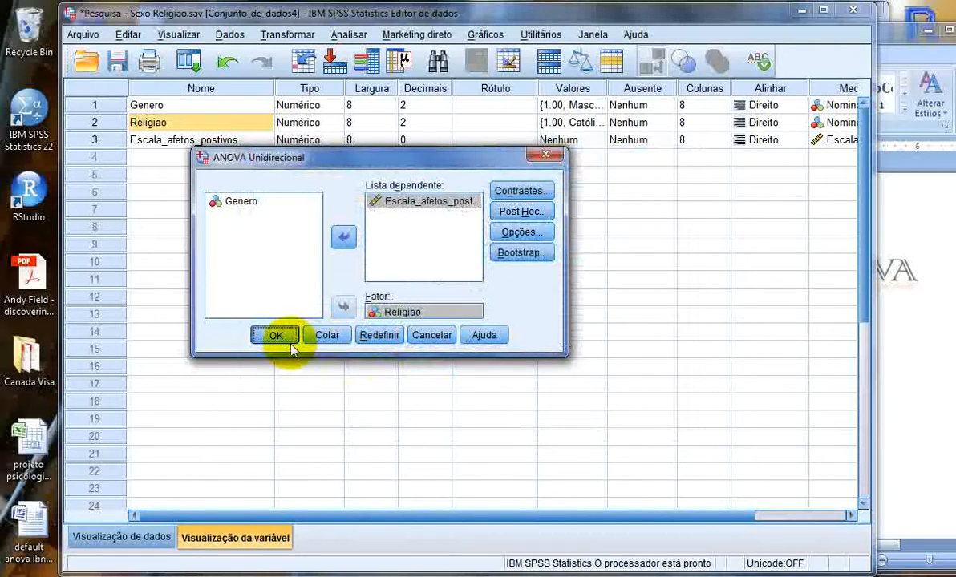
click(280, 337)
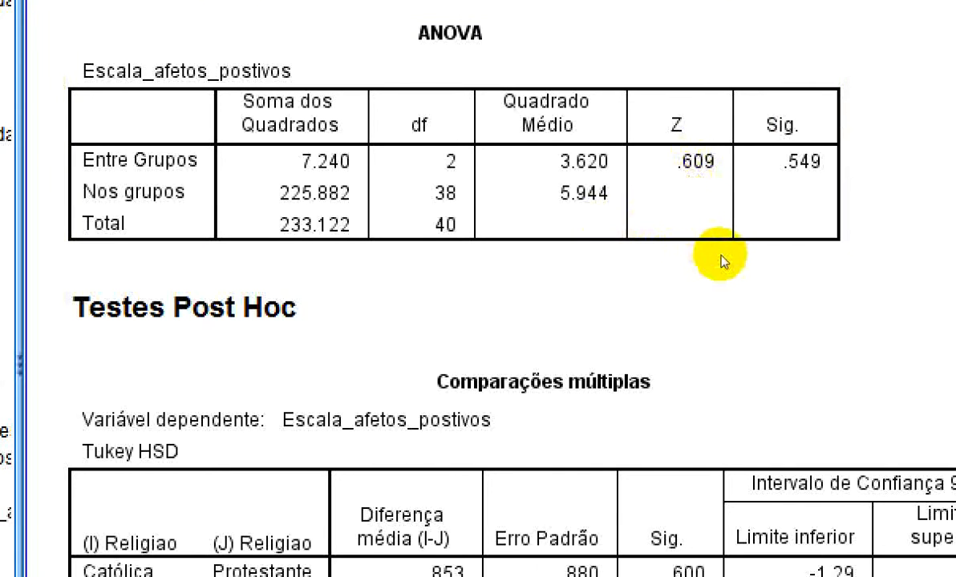
Open the ANOVA output table for editing, highlight its Sig. column and examine the Tukey multiple comparisons.
click(687, 211)
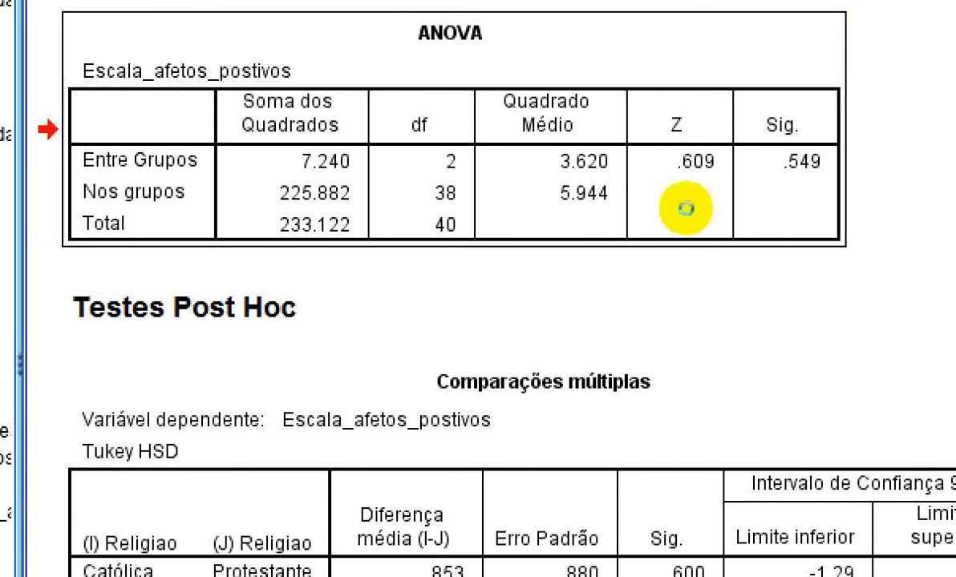
double_click(687, 209)
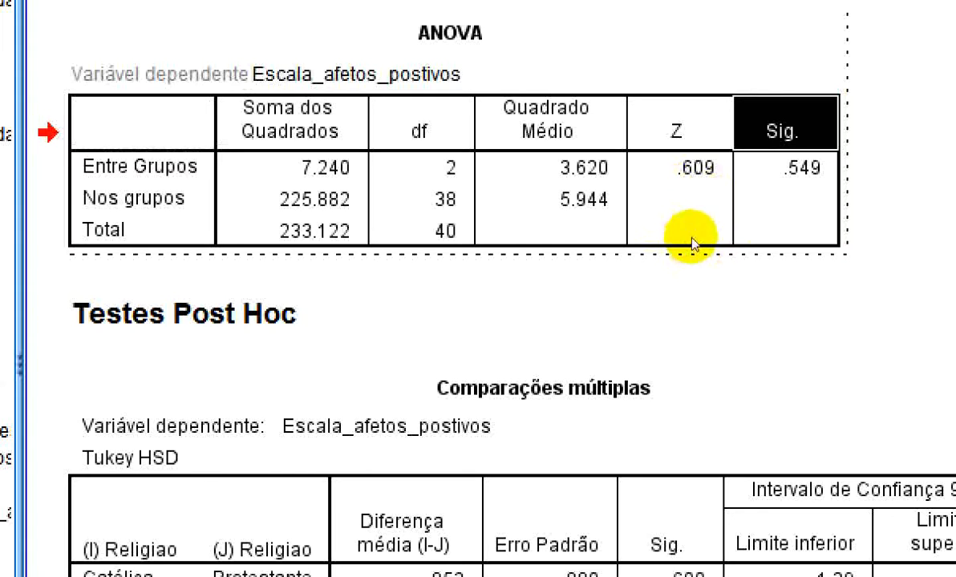
key(shift+Down)
key(shift+Down)
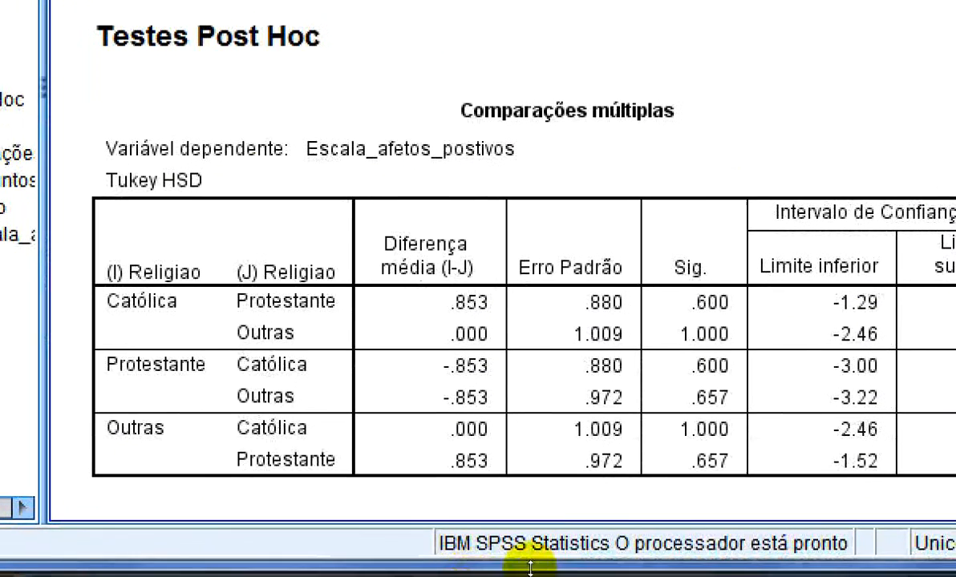
click(614, 453)
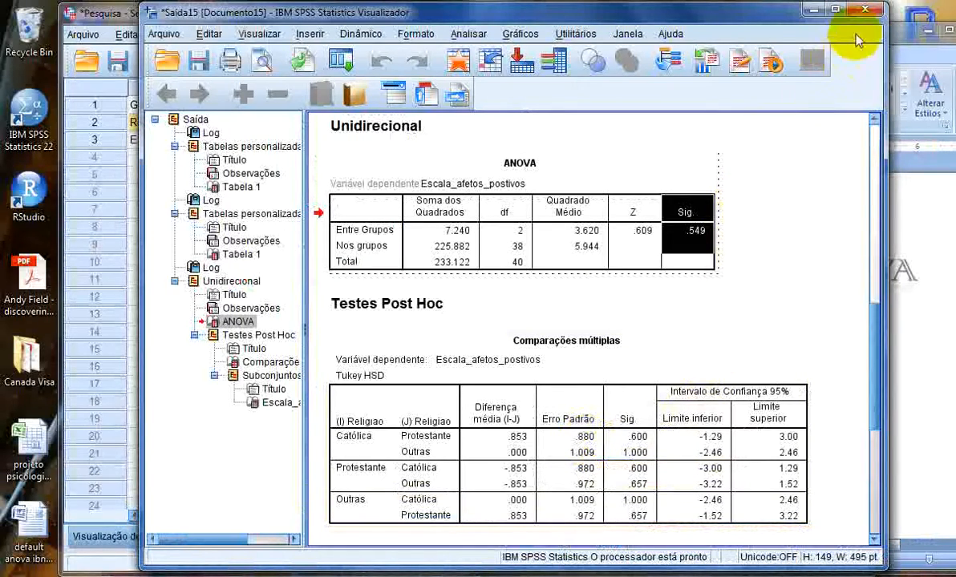
Close the one-way ANOVA output viewer without saving its contents.
click(865, 9)
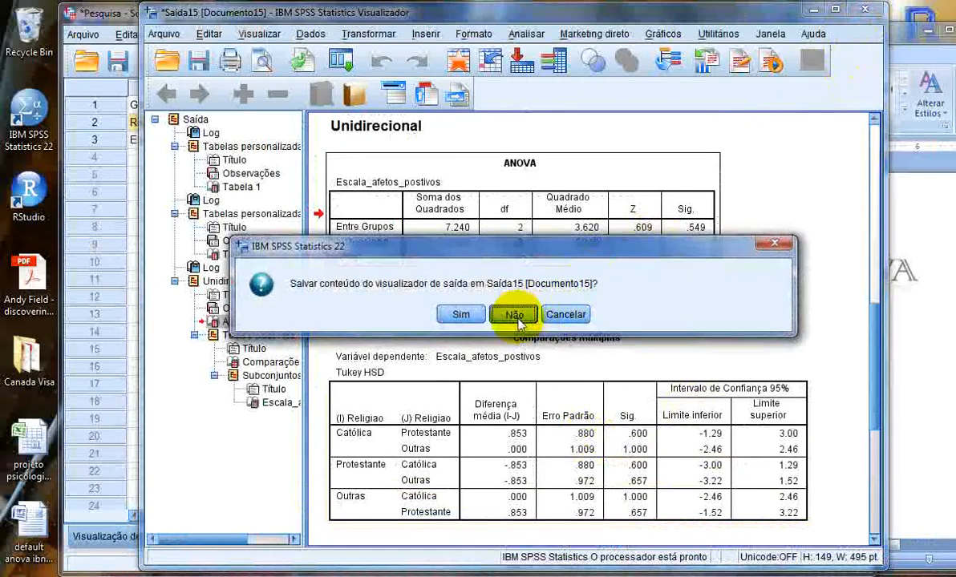
click(513, 313)
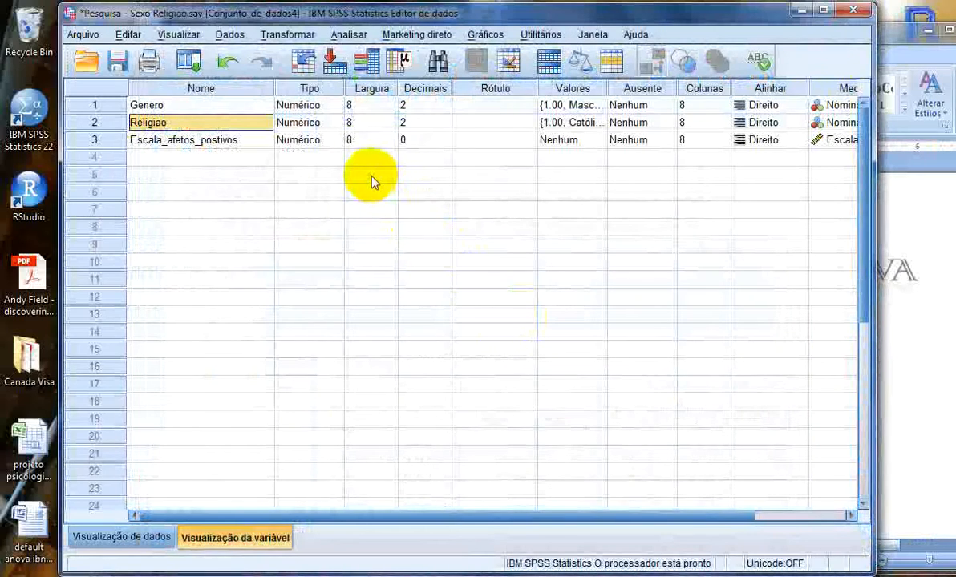
click(349, 35)
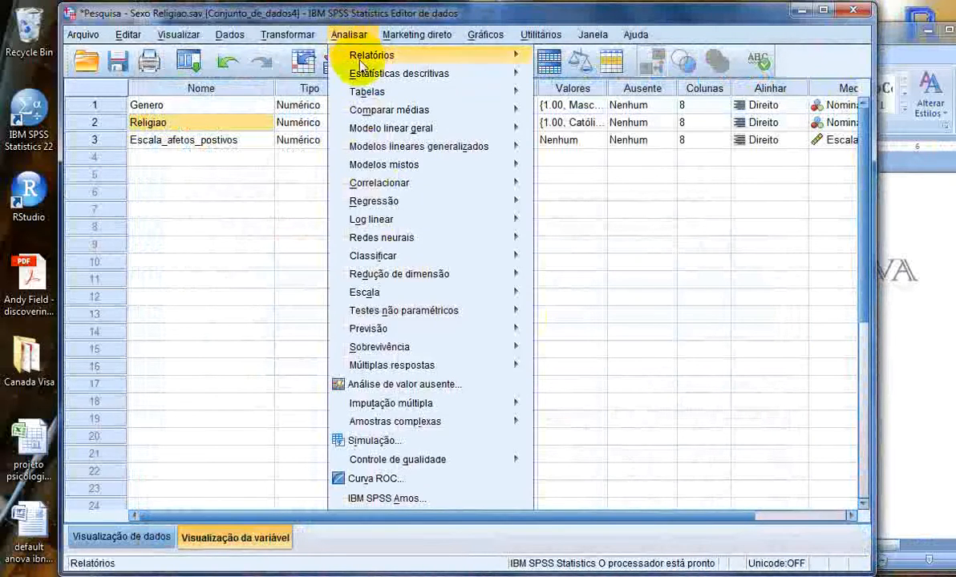
mouse_move(417, 113)
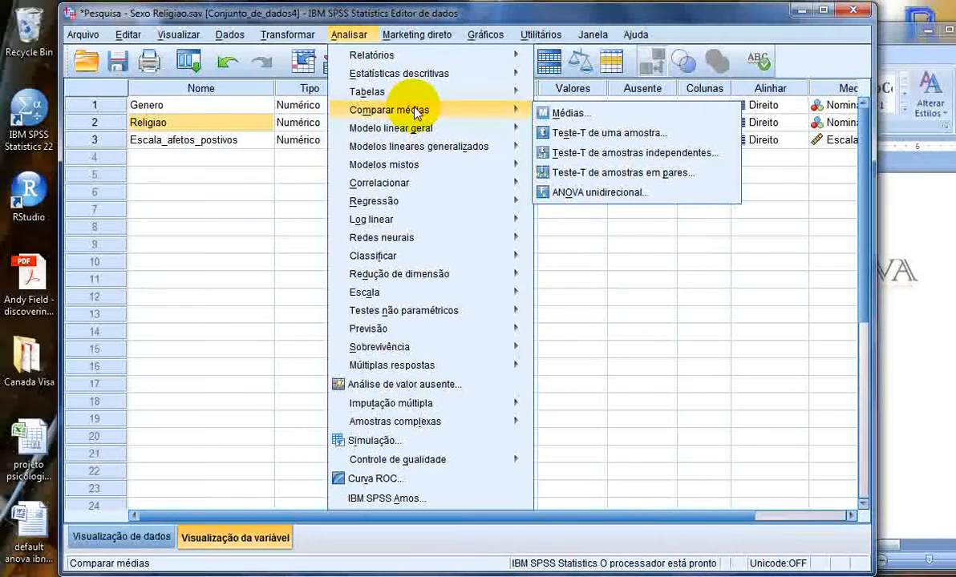
click(634, 194)
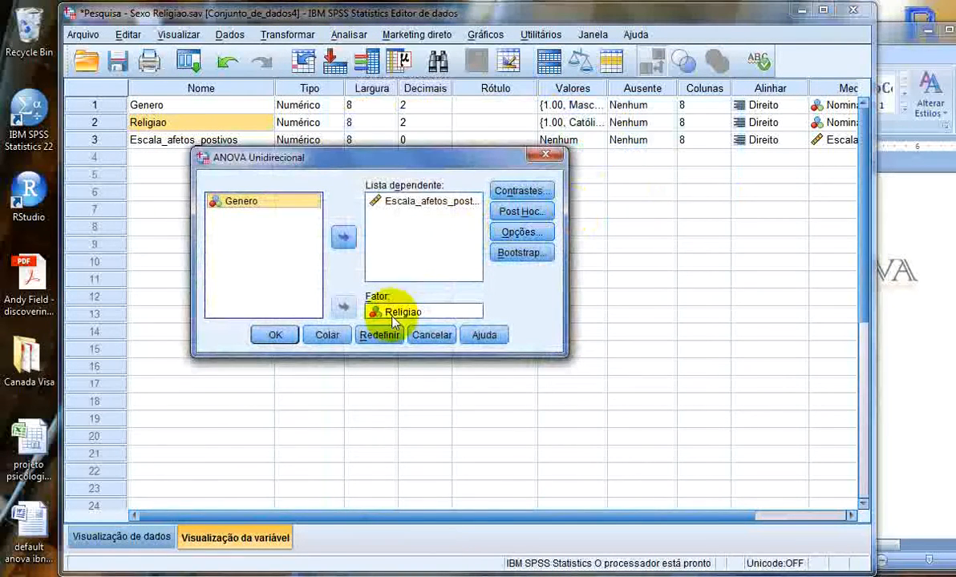
click(425, 333)
Start a univariate general linear model, reset its previous settings, and assign Escala_afetos_postivos as the dependent variable.
click(348, 35)
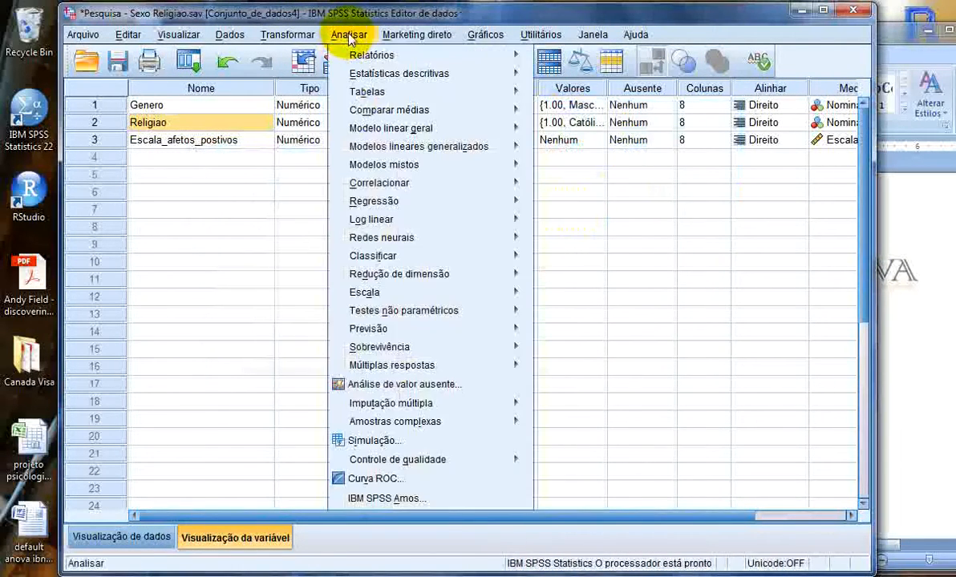
mouse_move(431, 135)
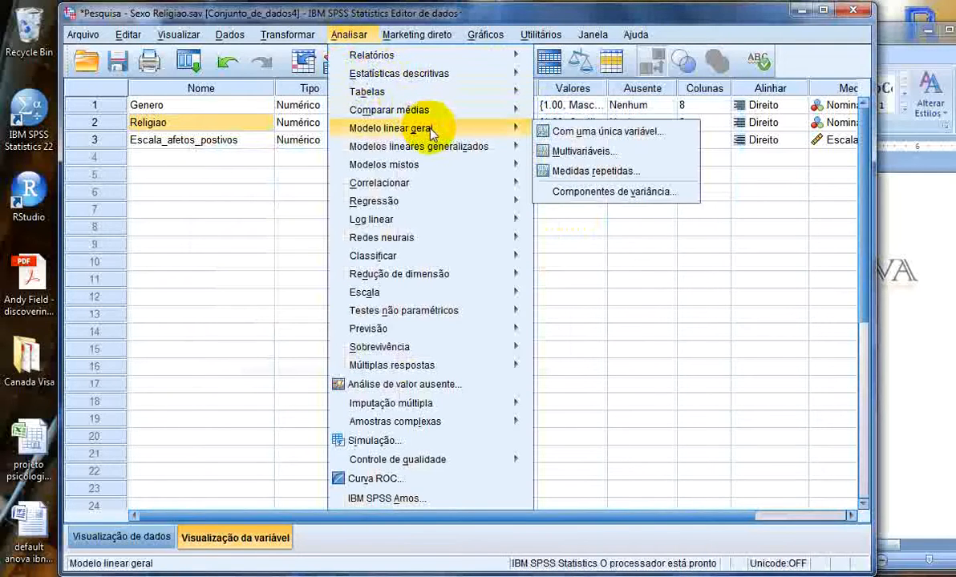
click(559, 132)
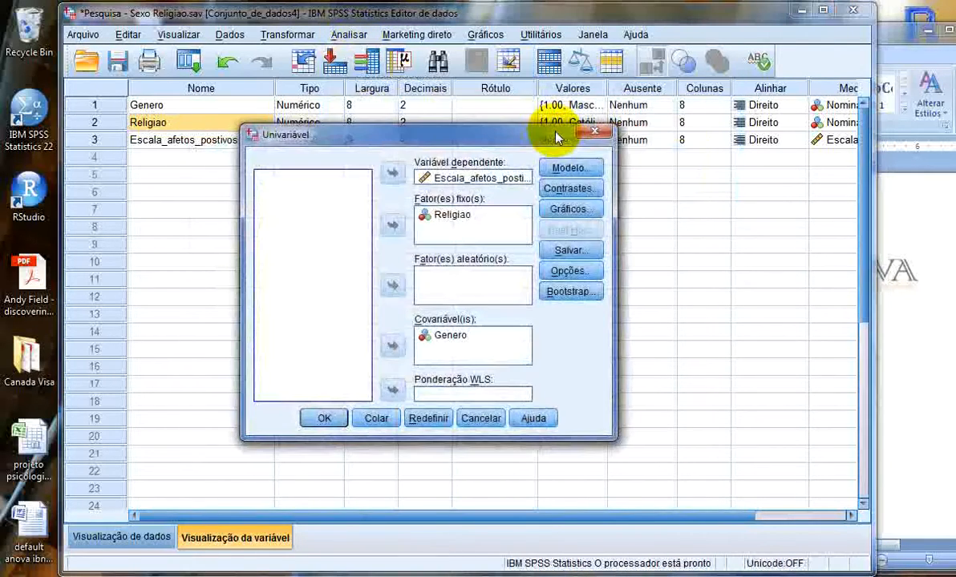
click(437, 418)
click(306, 206)
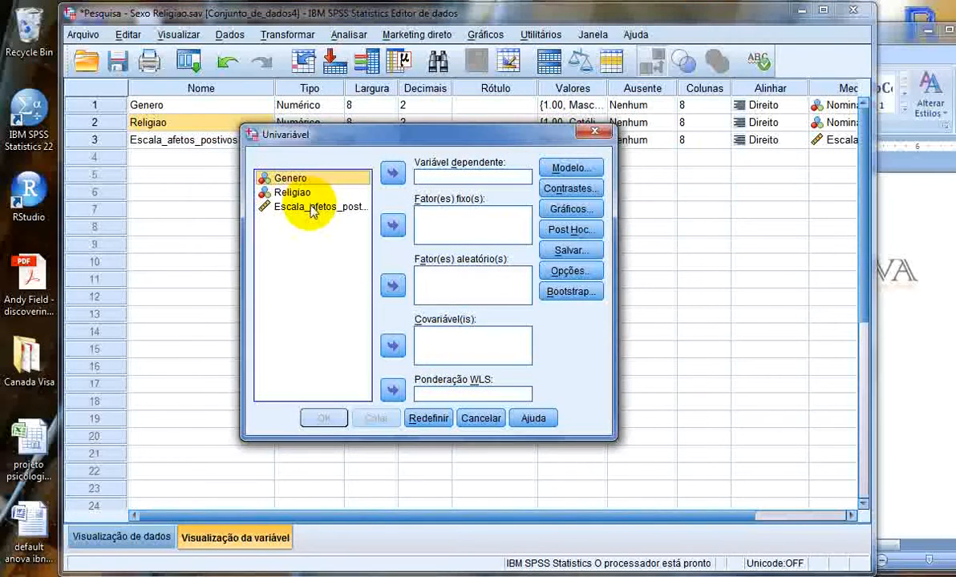
click(392, 174)
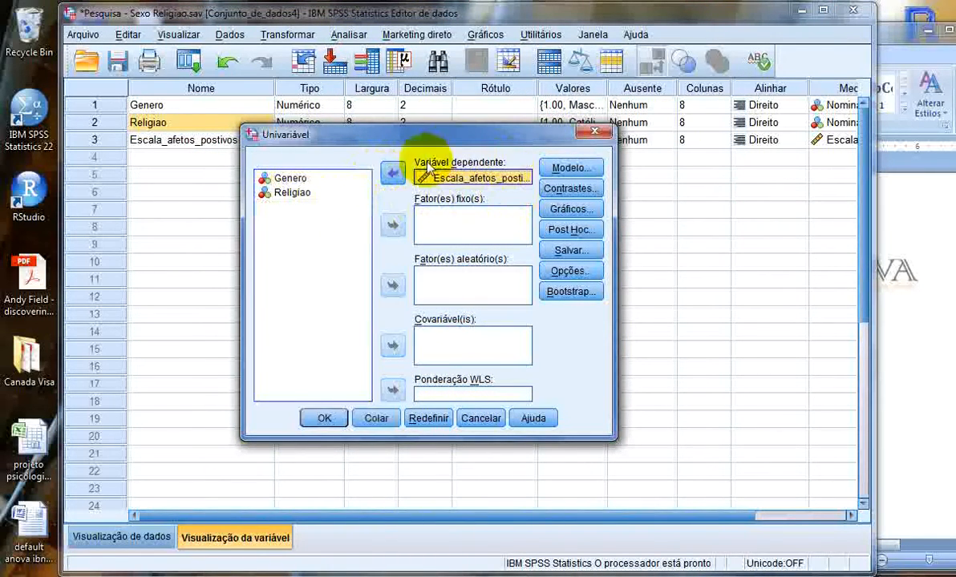
Add Genero and Religiao together as fixed factors and run the univariate analysis.
click(287, 179)
shift+click(292, 194)
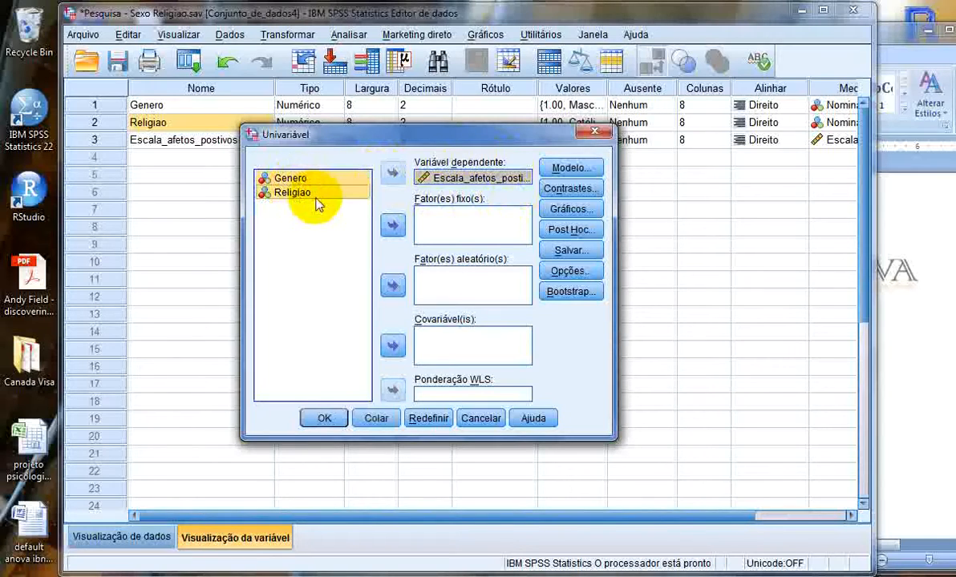
click(392, 225)
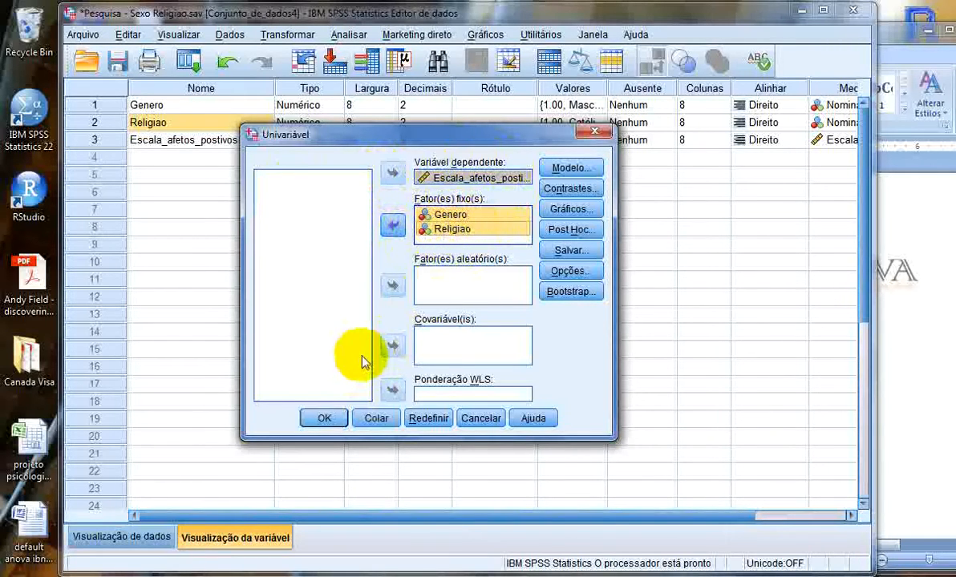
click(324, 418)
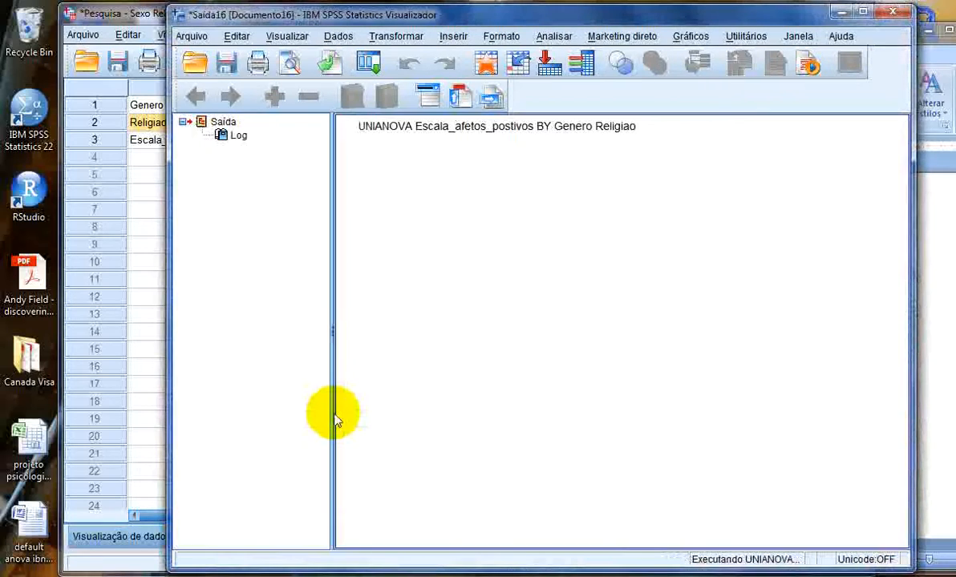
Examine the between-subjects factors and effects tables, and close the output viewer without saving.
scroll(384, 391, up, 2)
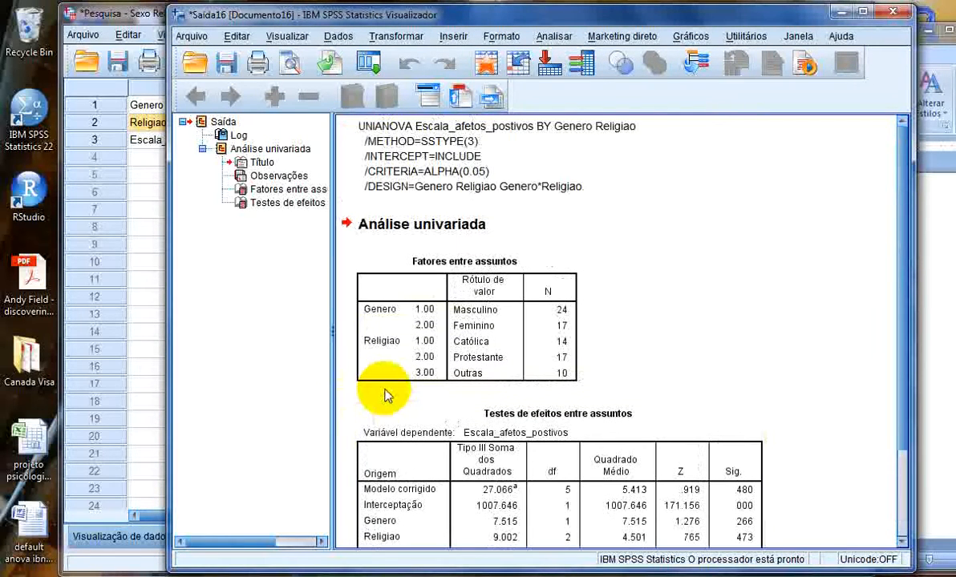
scroll(384, 396, down, 3)
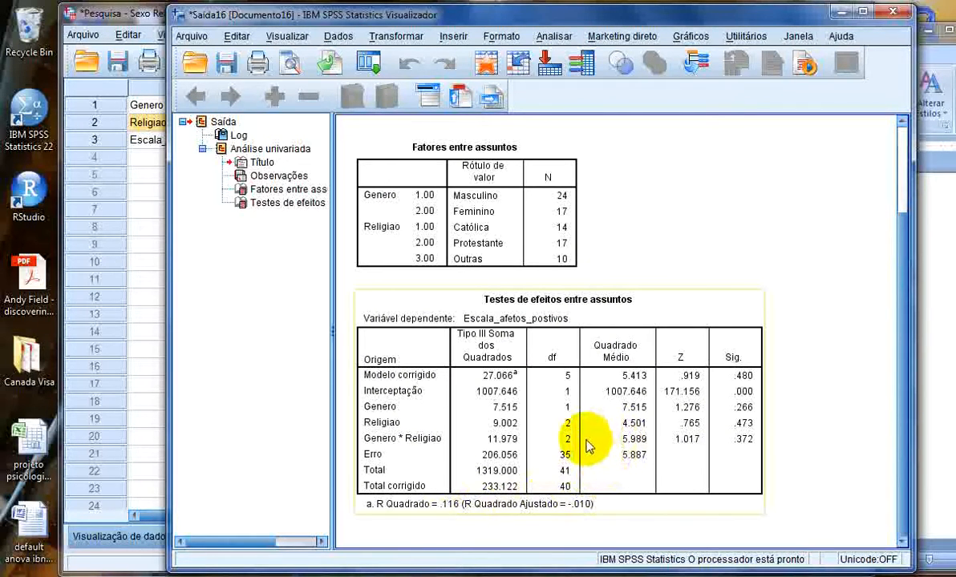
click(890, 12)
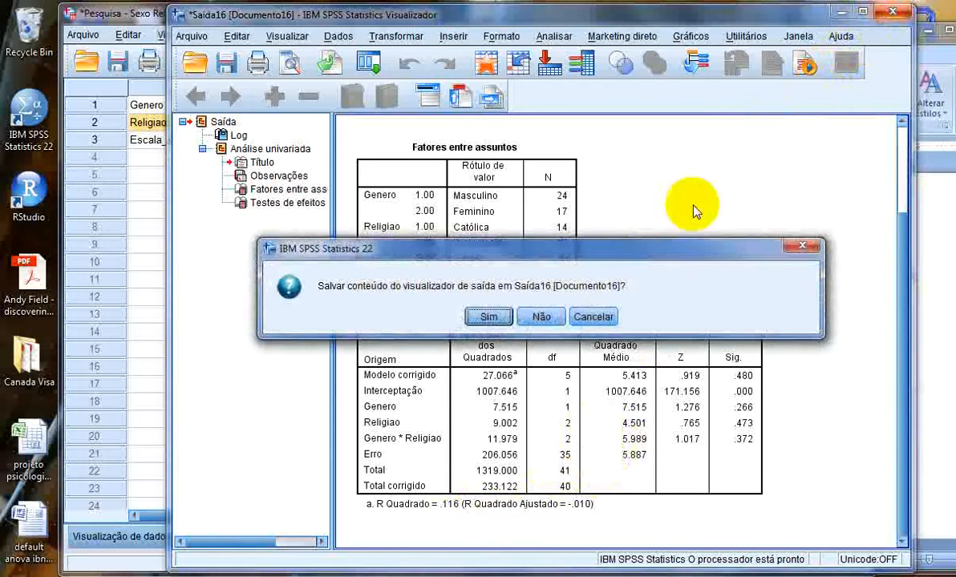
click(540, 317)
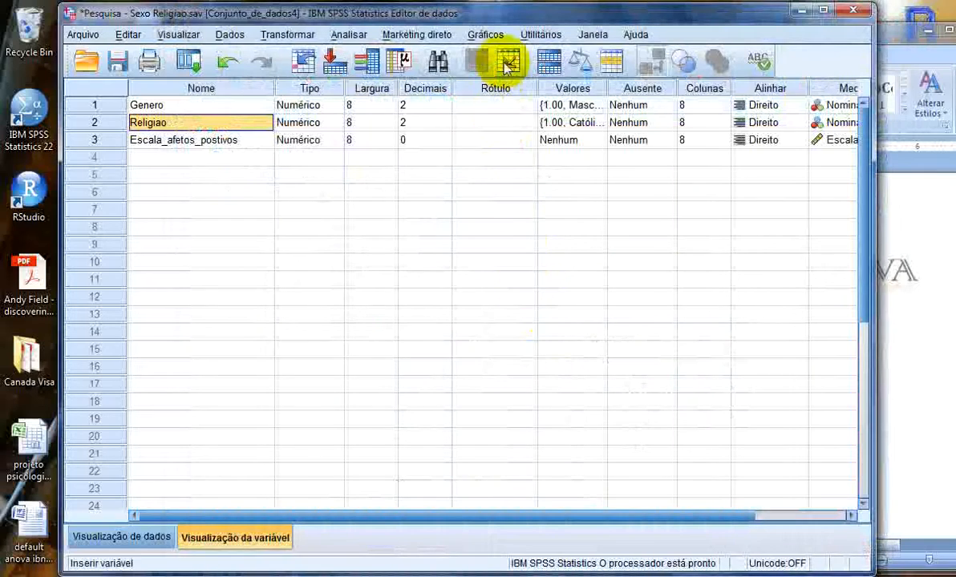
click(485, 34)
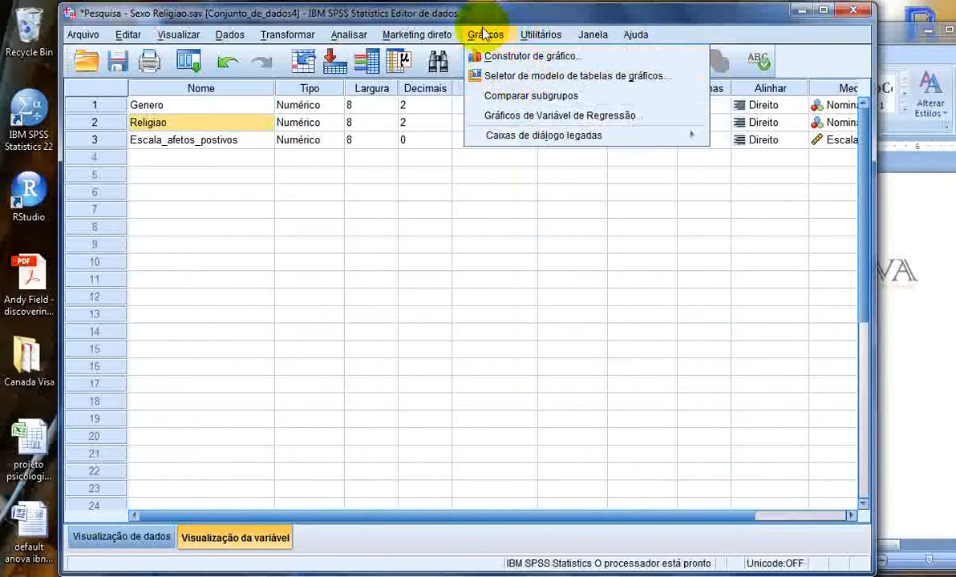
mouse_move(364, 40)
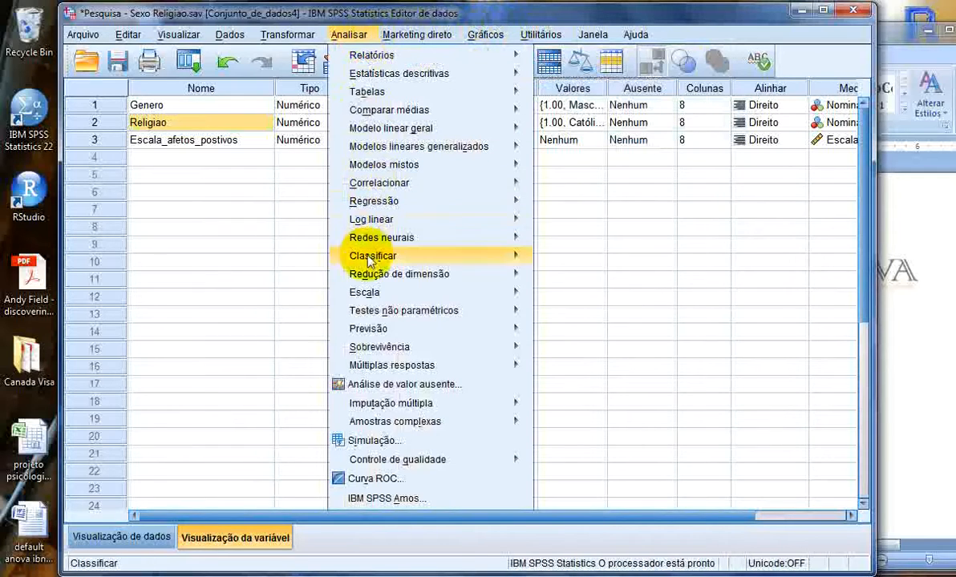
mouse_move(417, 469)
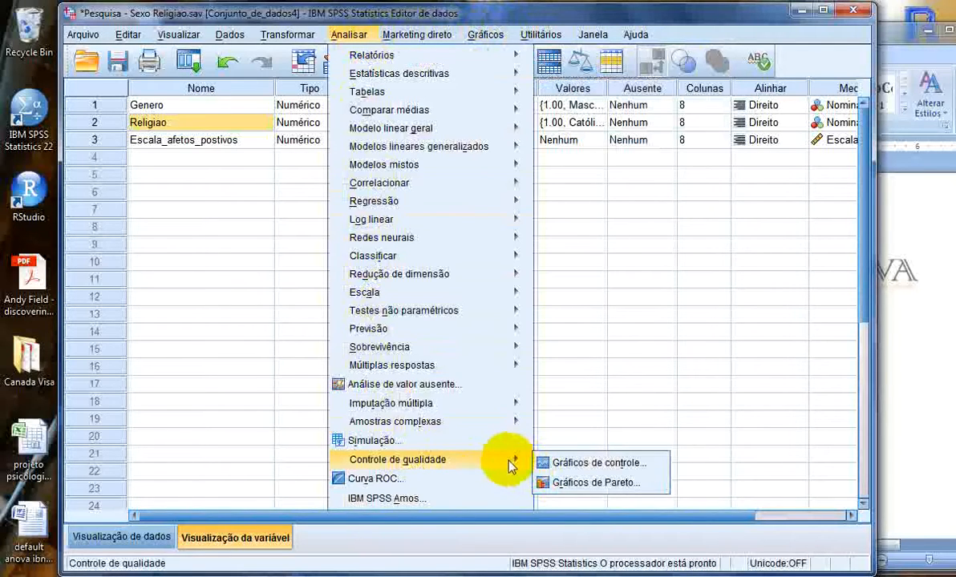
Open the Chart Builder, accept the measurement-level notice, and choose the Pizza/Polar chart type.
mouse_move(491, 39)
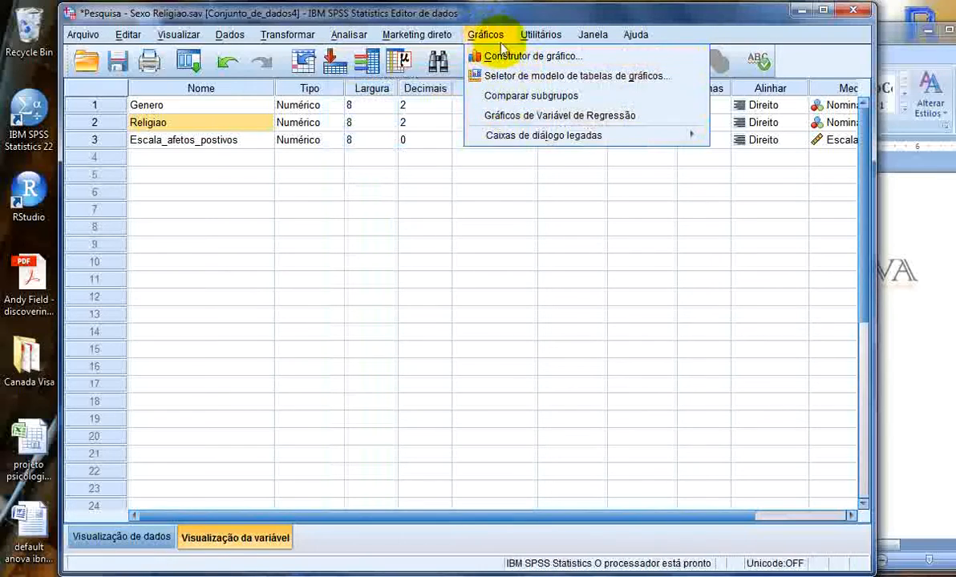
click(548, 58)
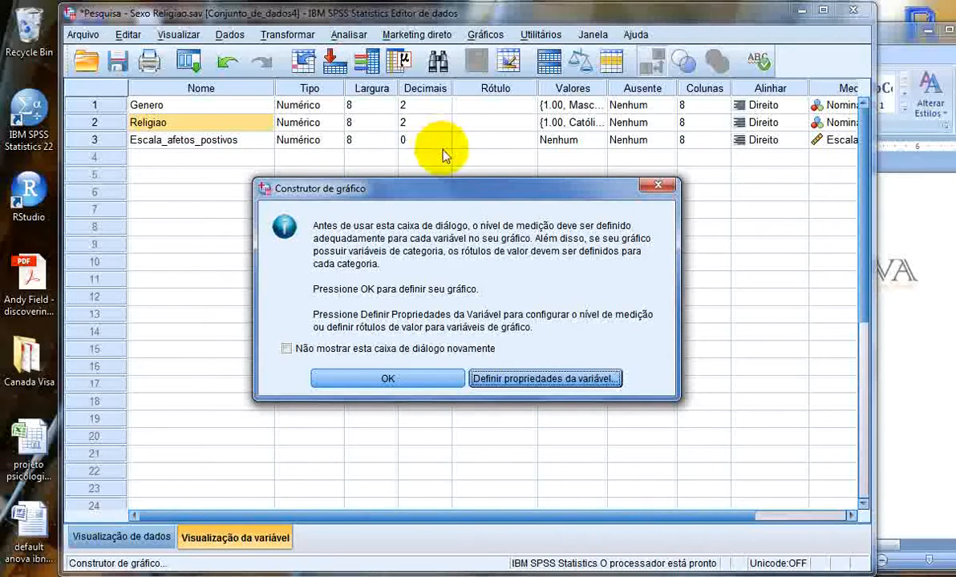
click(419, 381)
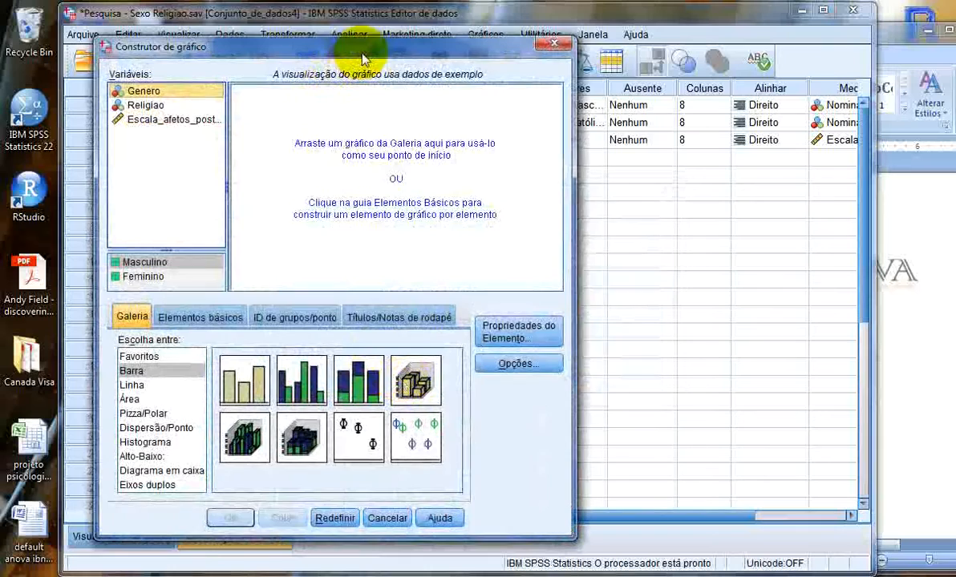
drag(362, 53, 414, 52)
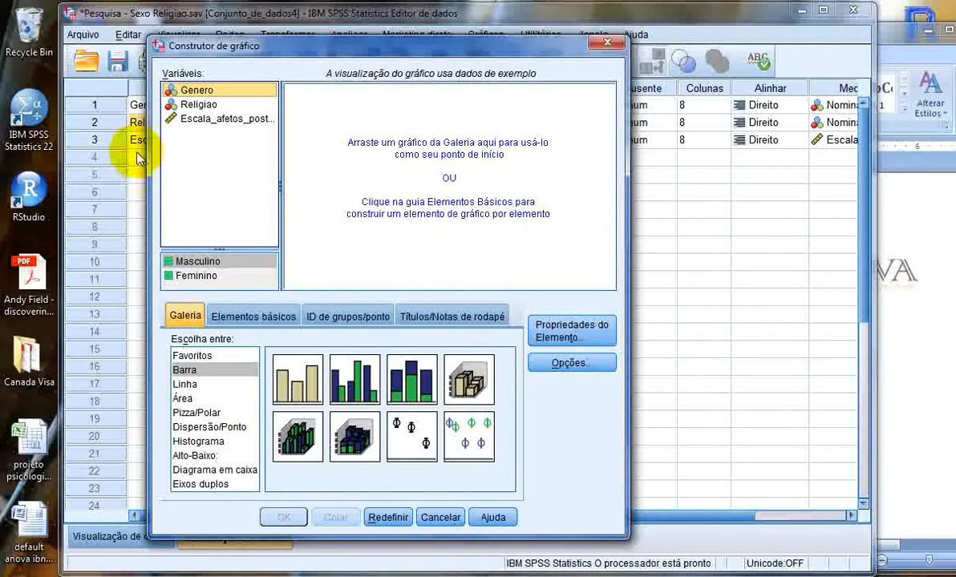
click(187, 412)
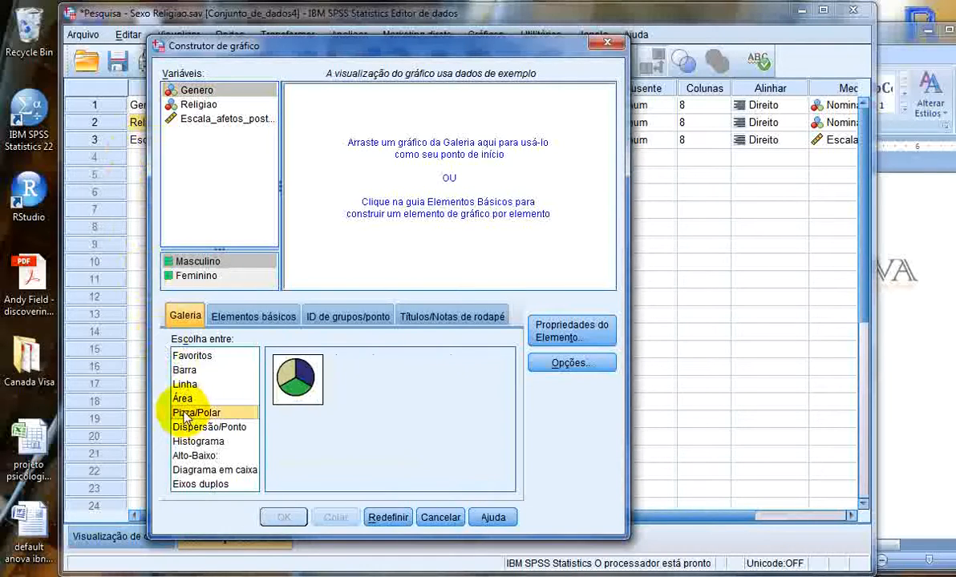
drag(289, 377, 380, 192)
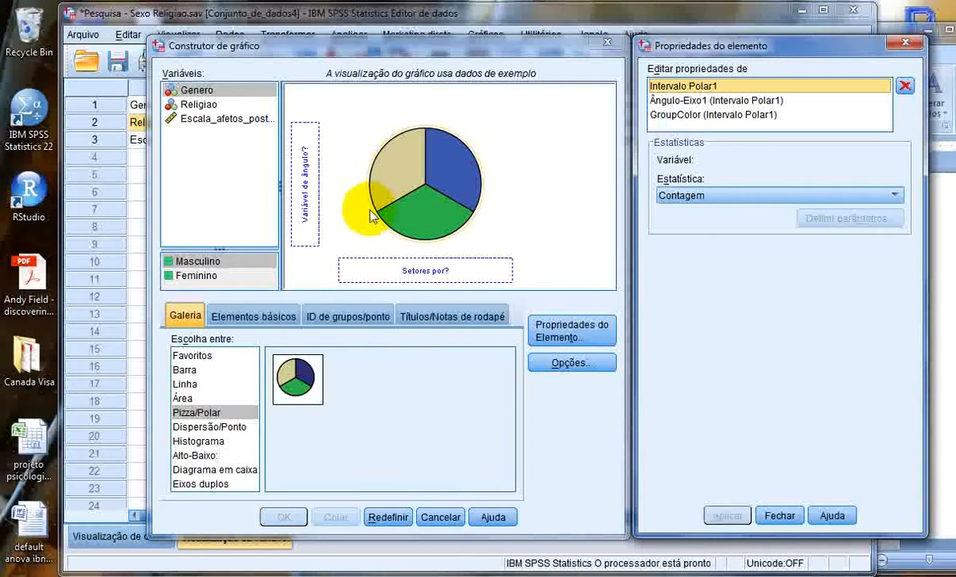
click(778, 516)
drag(211, 119, 432, 158)
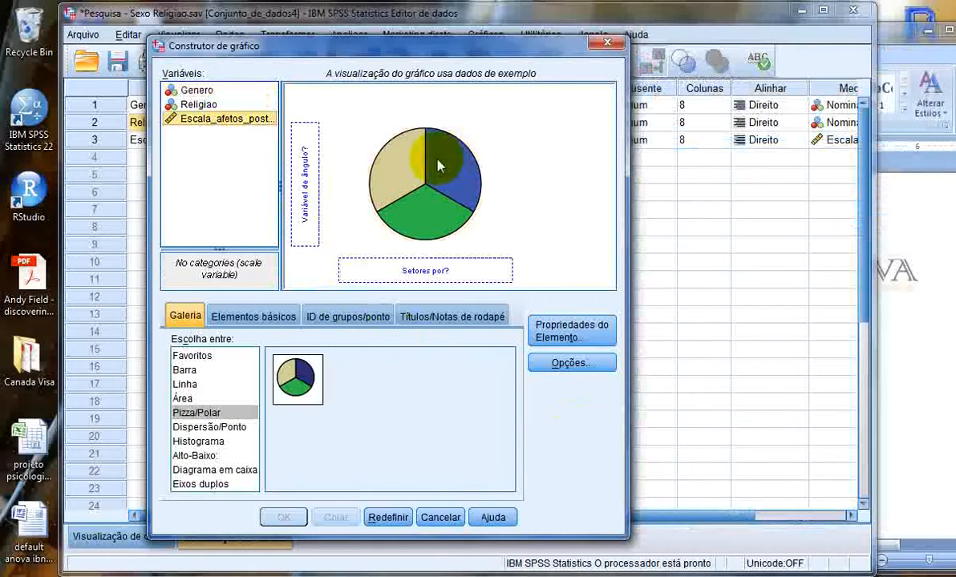
drag(244, 126, 295, 175)
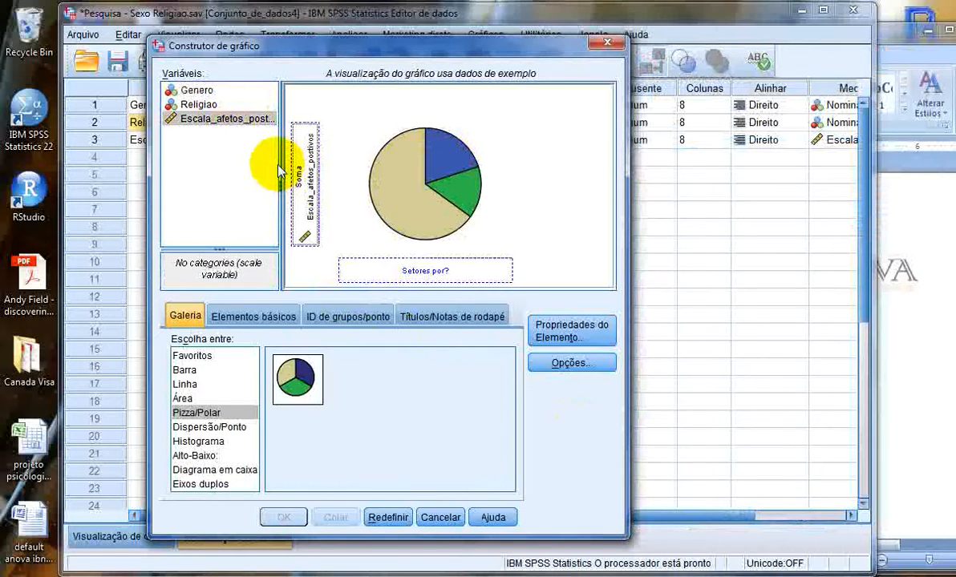
click(389, 519)
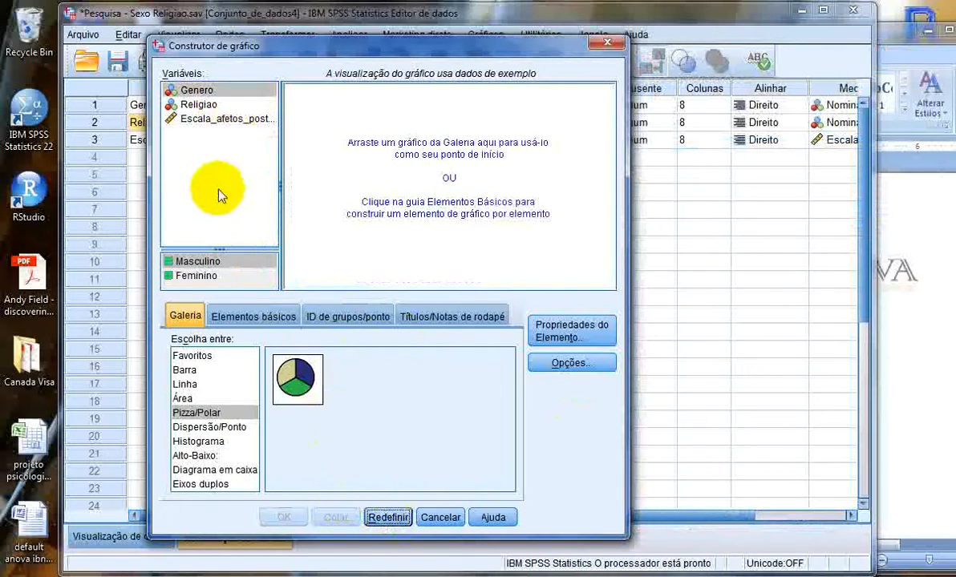
Place a pie chart on the Chart Builder canvas and assign Genero as its slice variable.
drag(297, 378, 397, 213)
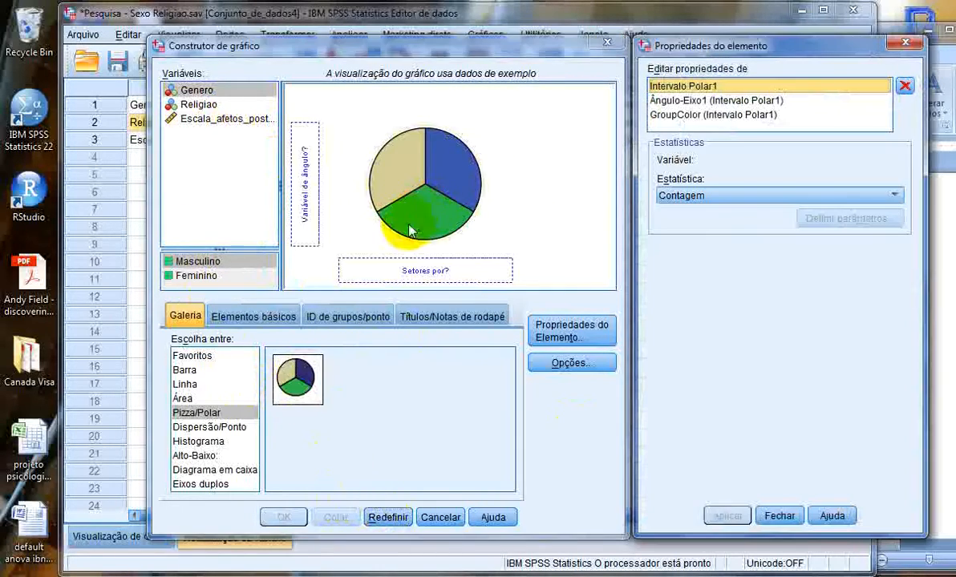
click(193, 91)
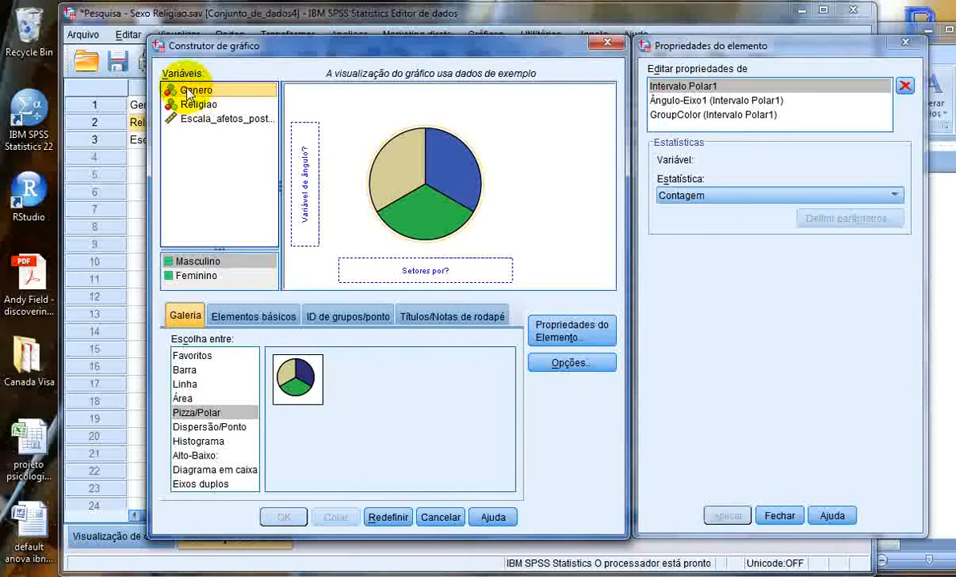
drag(187, 93, 300, 153)
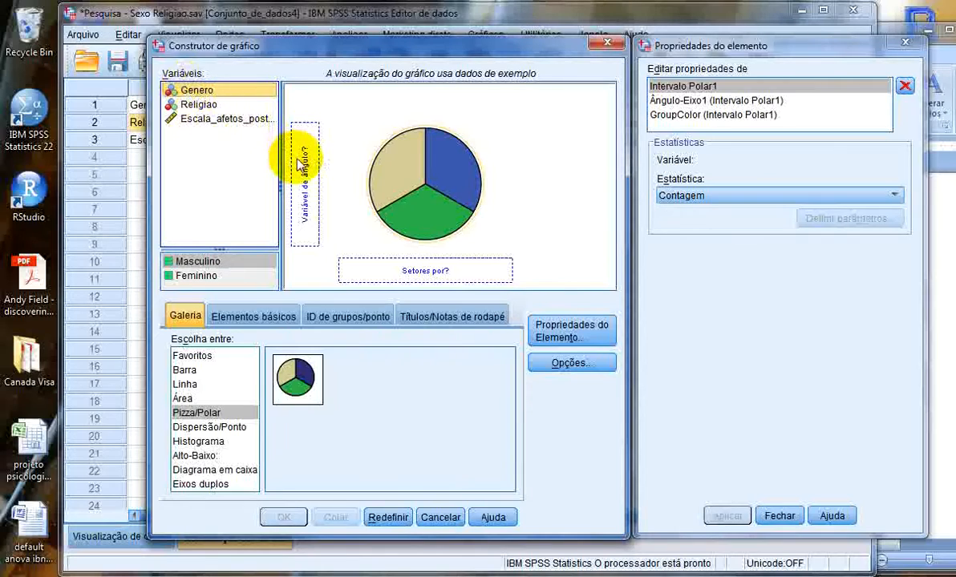
drag(190, 91, 390, 194)
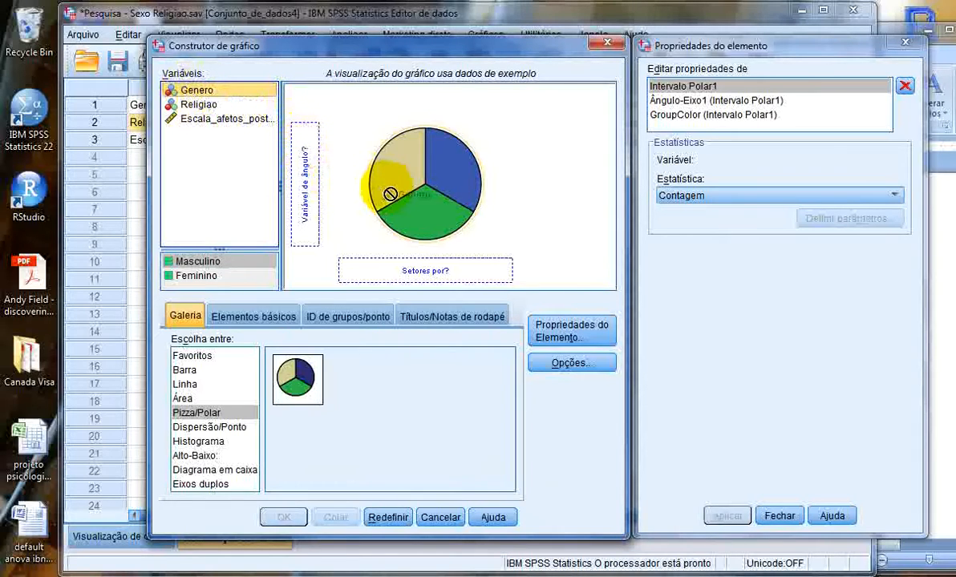
drag(191, 90, 461, 279)
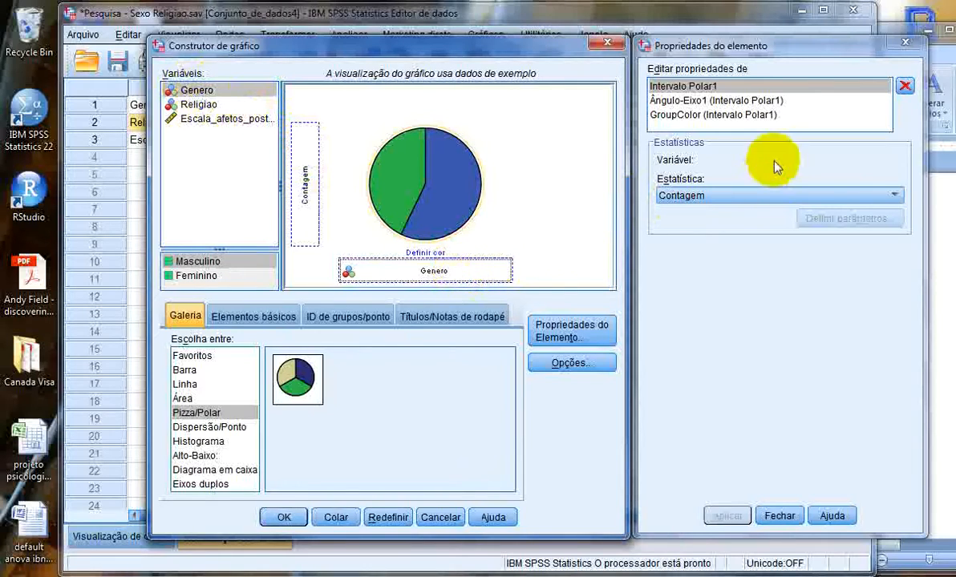
Set the pie chart's statistic to Porcentagem, apply it, and generate the Genero chart.
click(685, 195)
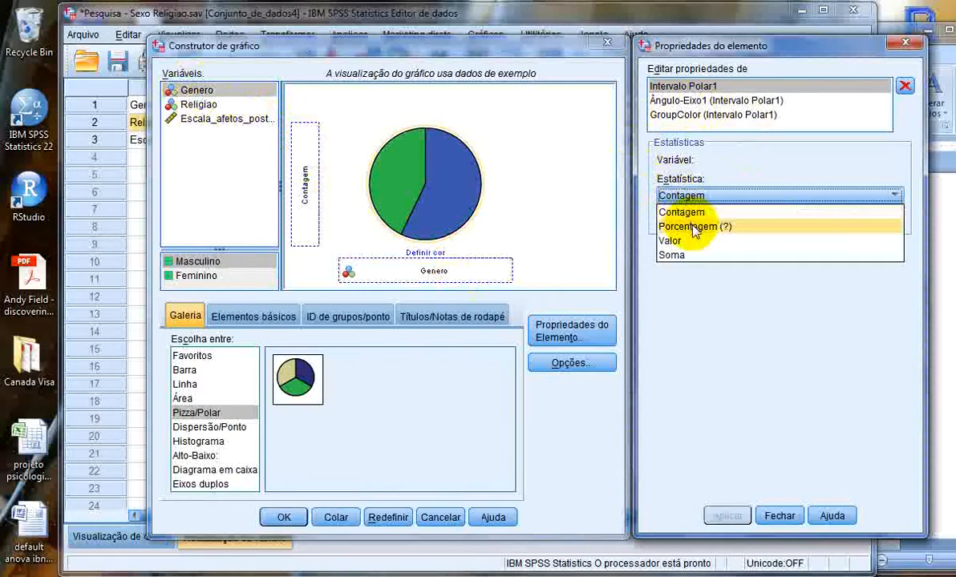
click(694, 227)
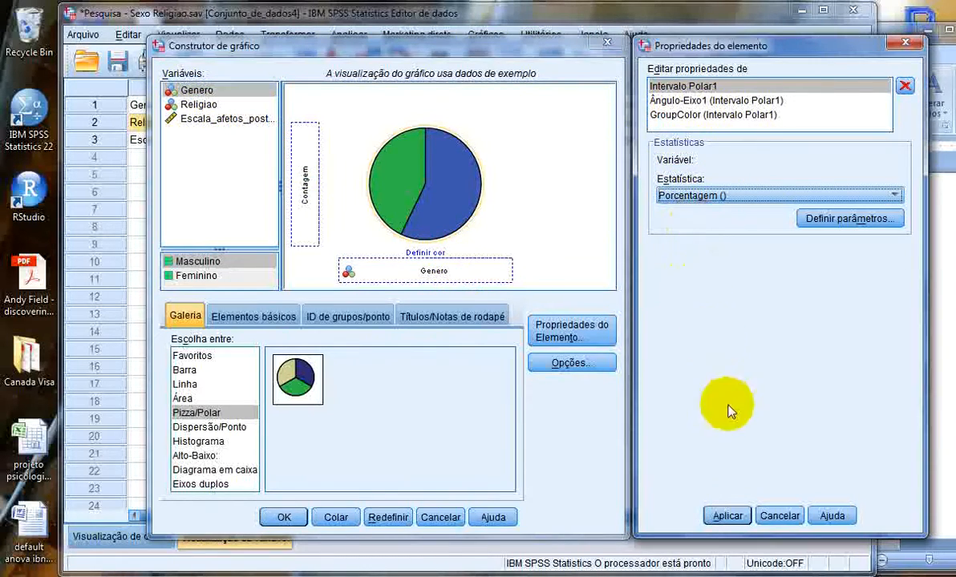
click(718, 513)
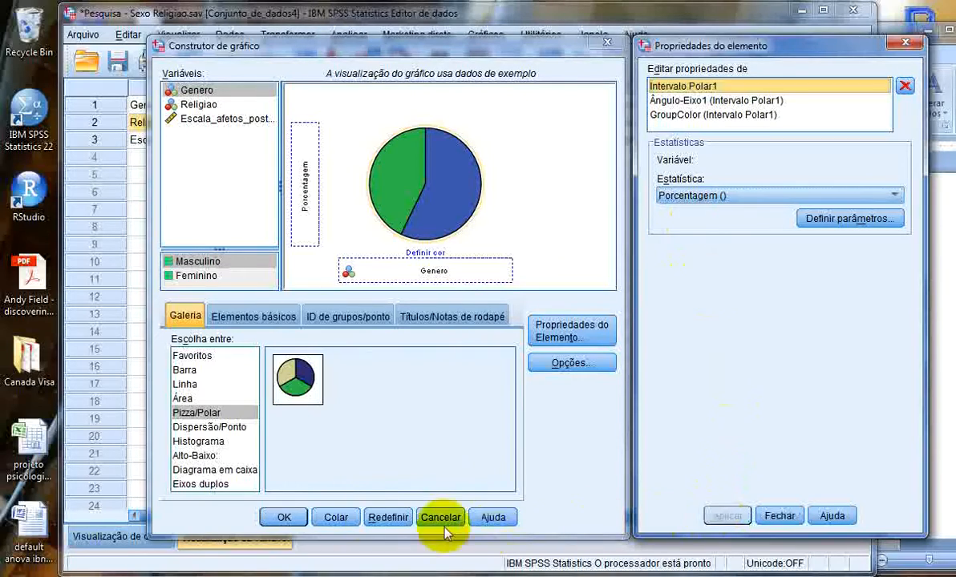
click(293, 519)
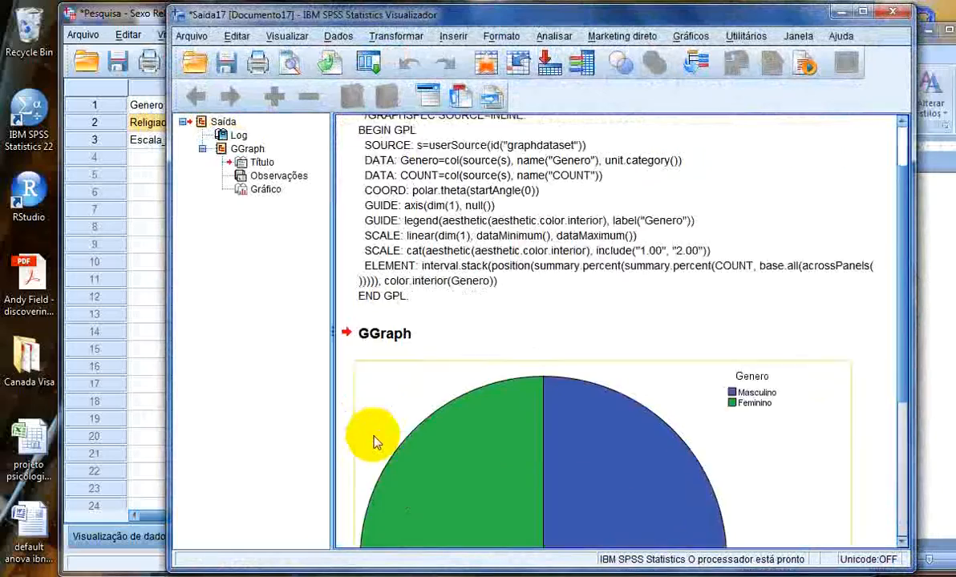
Open the generated pie chart for editing and show percentage data labels on its slices.
click(559, 399)
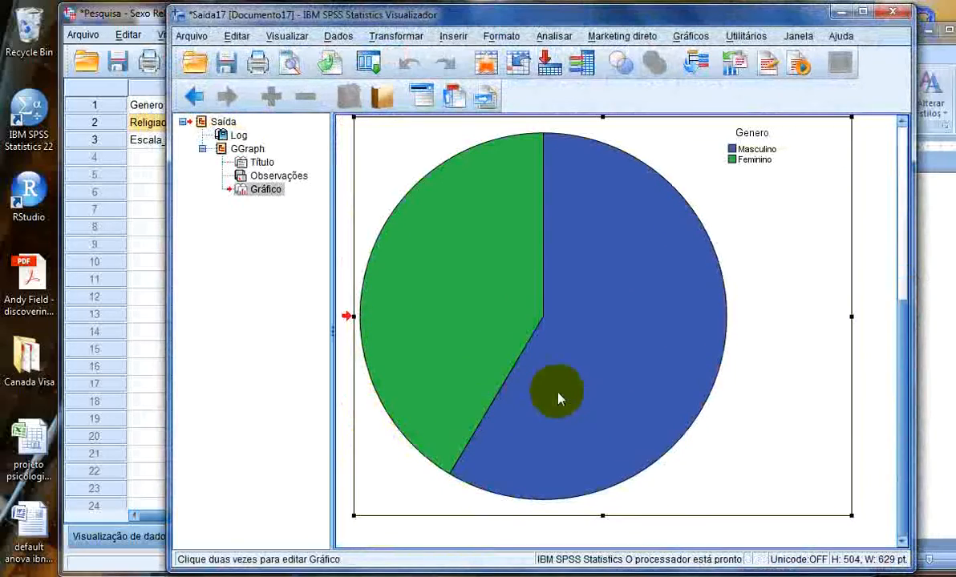
double_click(559, 399)
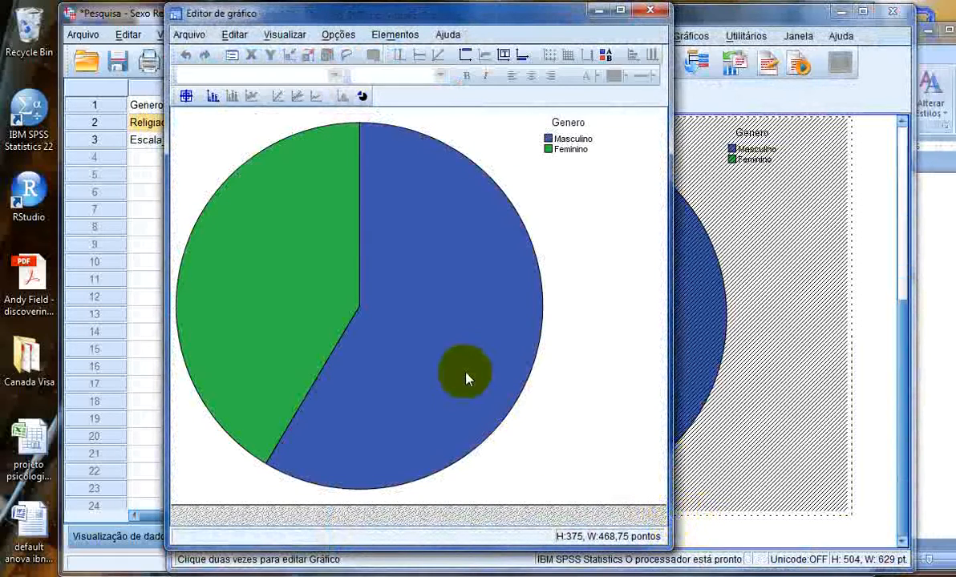
click(463, 377)
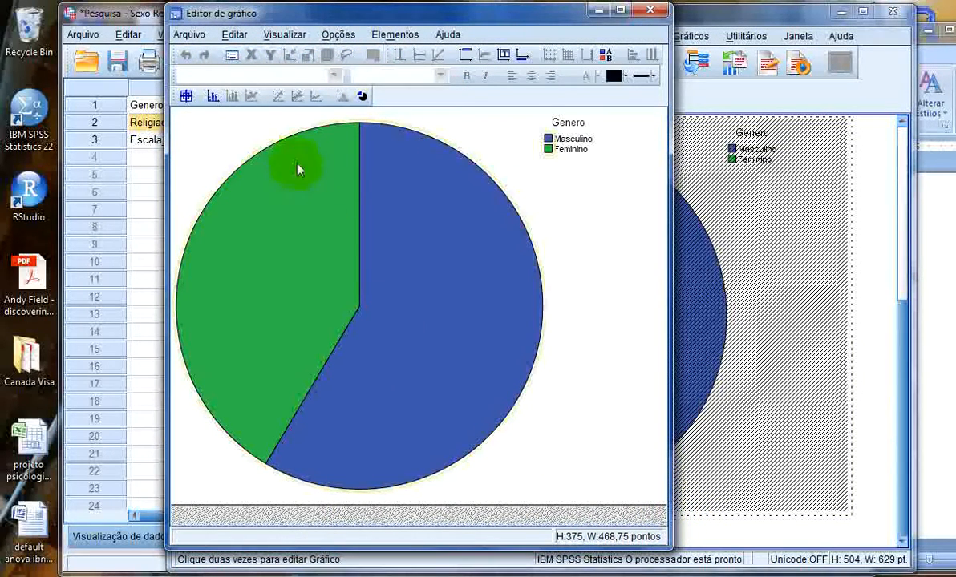
click(213, 96)
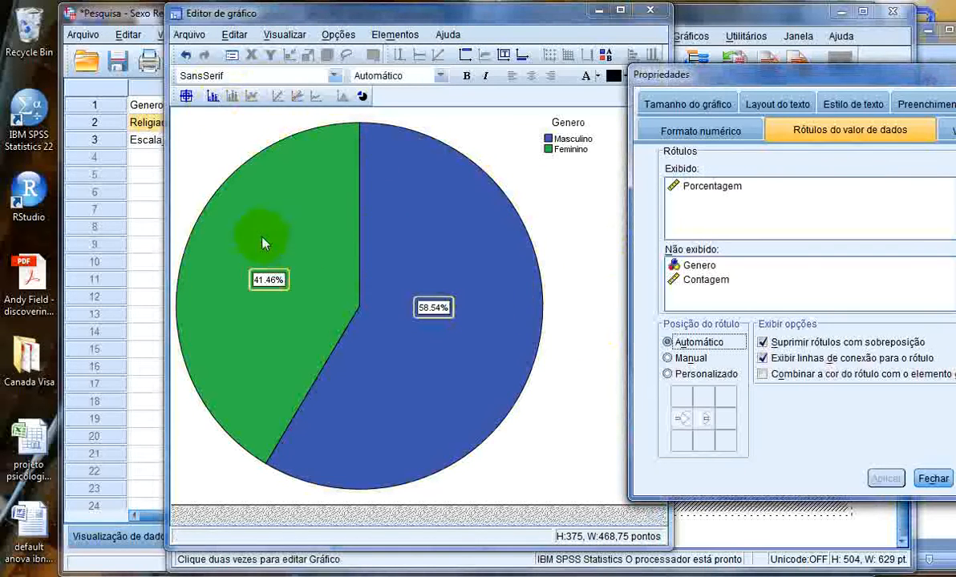
Add Contagem to the displayed slice labels, apply the change, and close the chart editor.
click(682, 279)
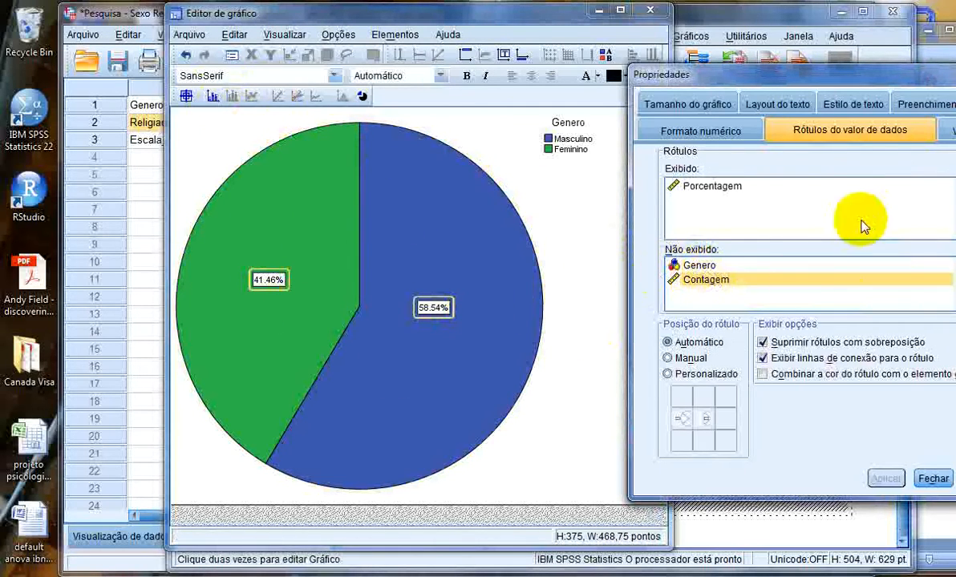
drag(838, 84, 700, 68)
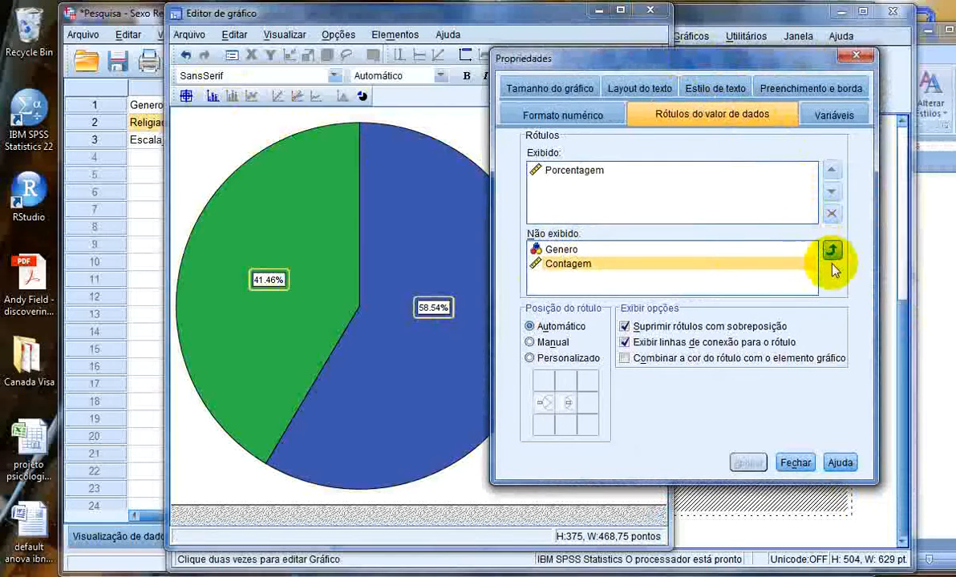
click(831, 253)
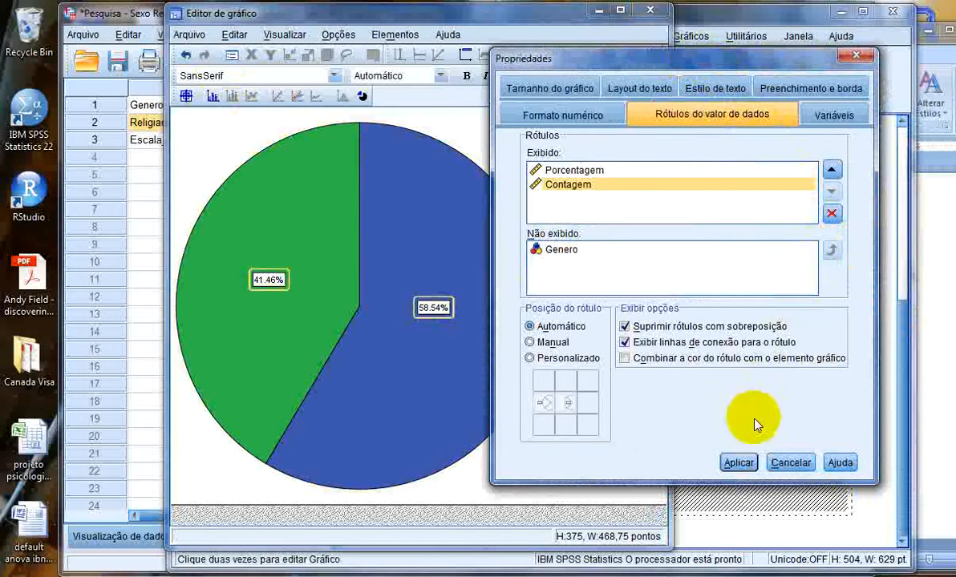
click(740, 463)
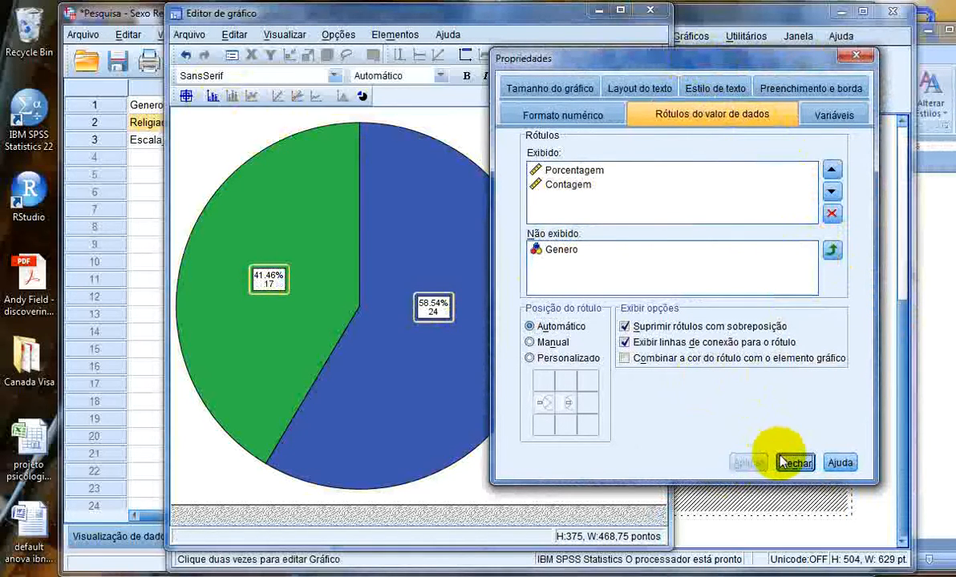
click(793, 462)
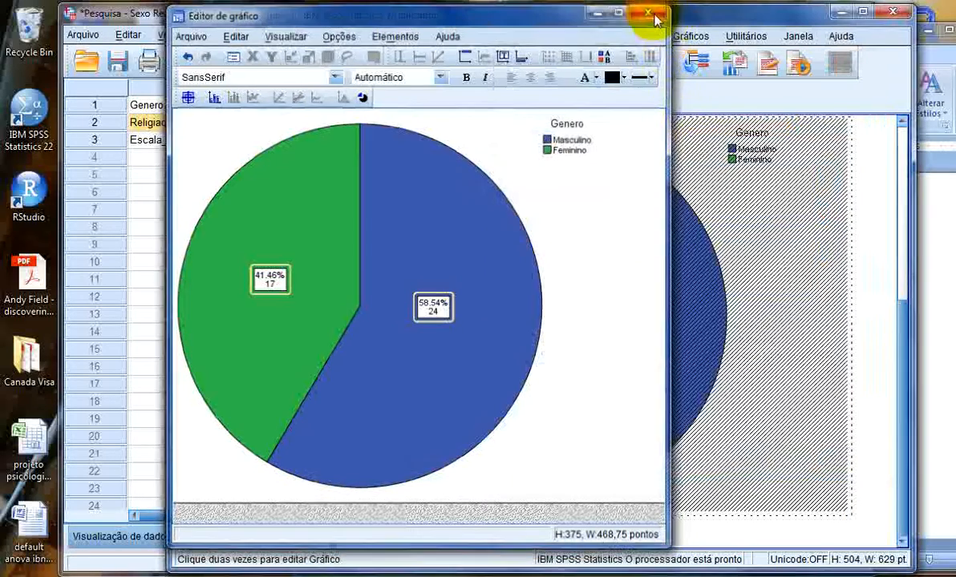
click(649, 11)
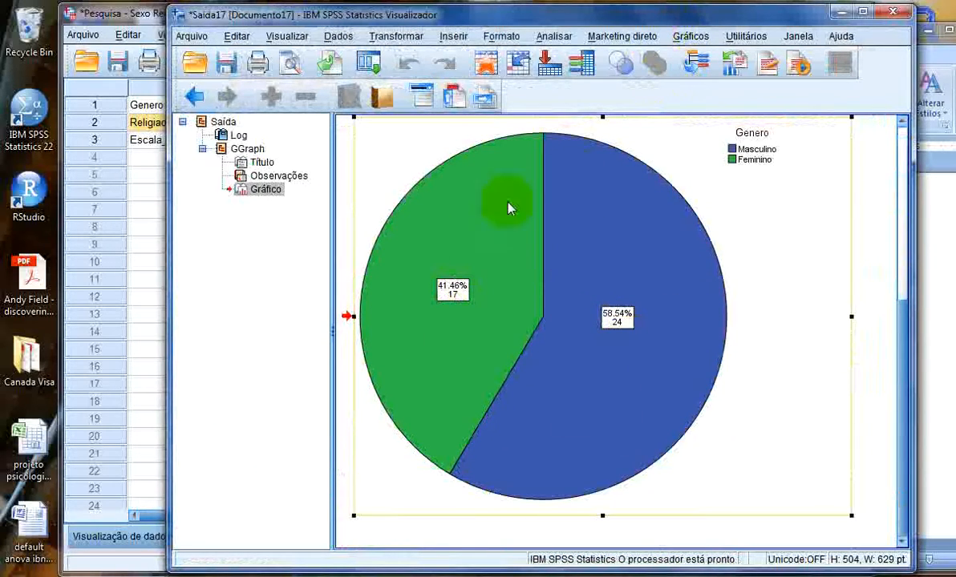
Reopen the Chart Builder from the output viewer and reset the previous pie chart setup.
click(369, 64)
click(377, 93)
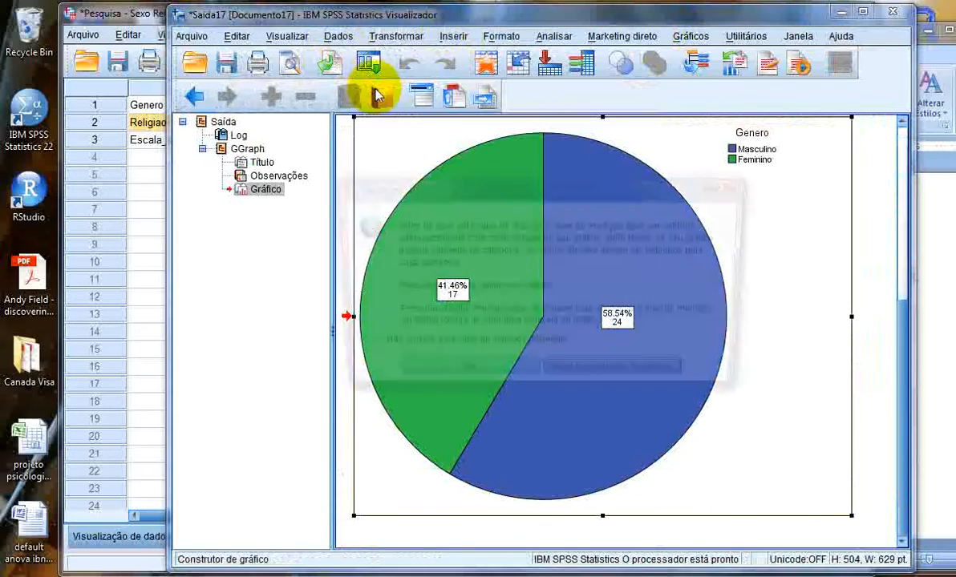
click(488, 371)
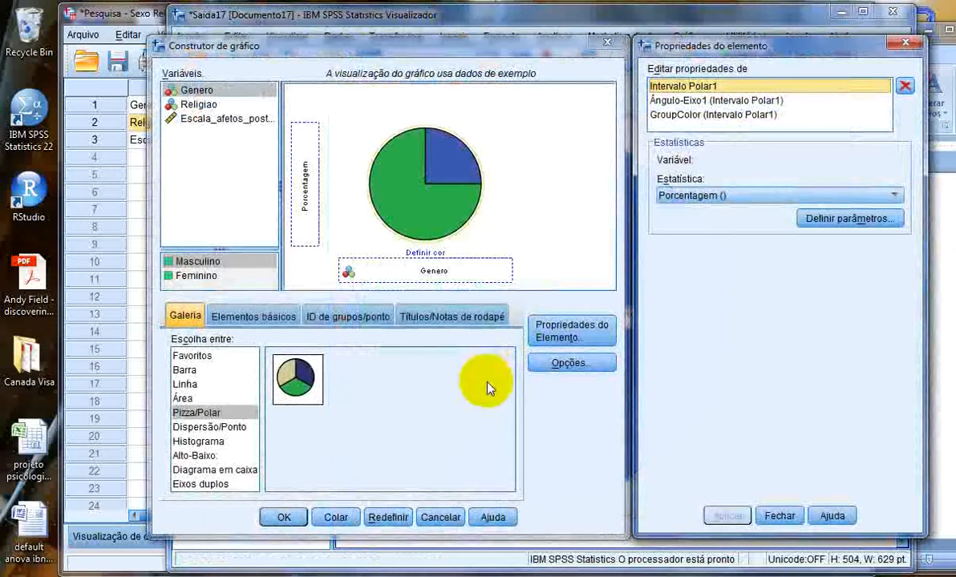
click(762, 516)
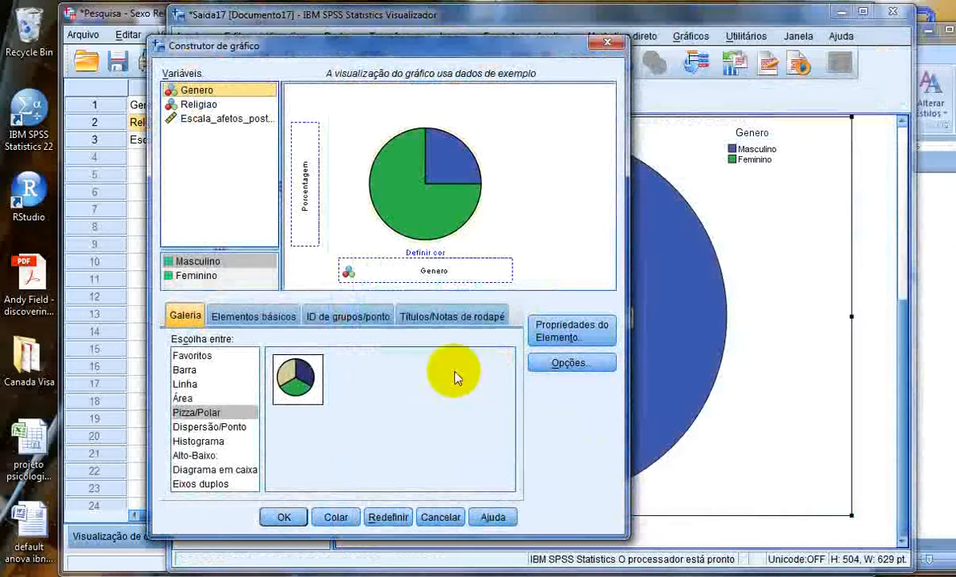
click(388, 517)
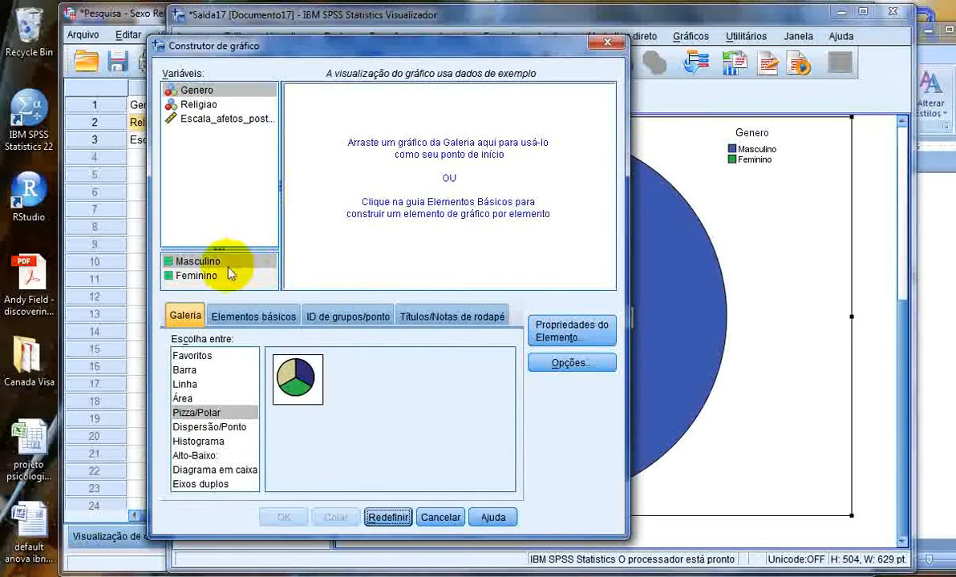
Place a simple bar chart on the canvas with Escala_afetos_postivos on the Y axis and Genero on the X axis.
click(210, 118)
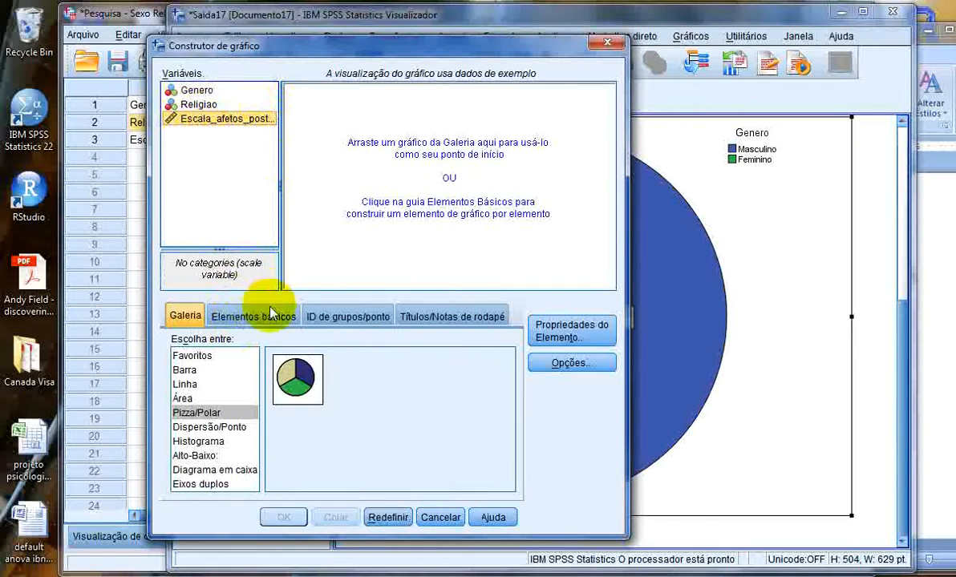
click(191, 370)
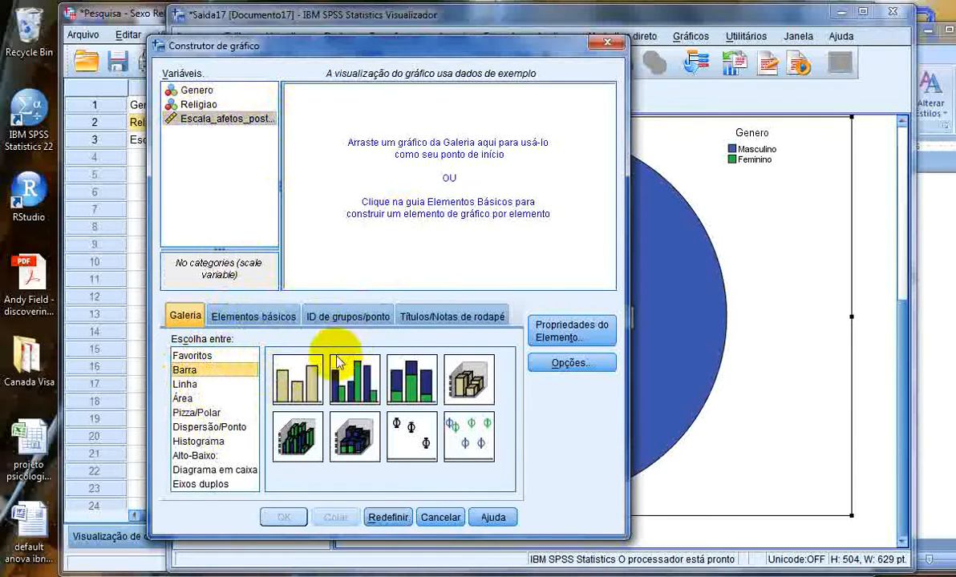
drag(299, 371, 417, 172)
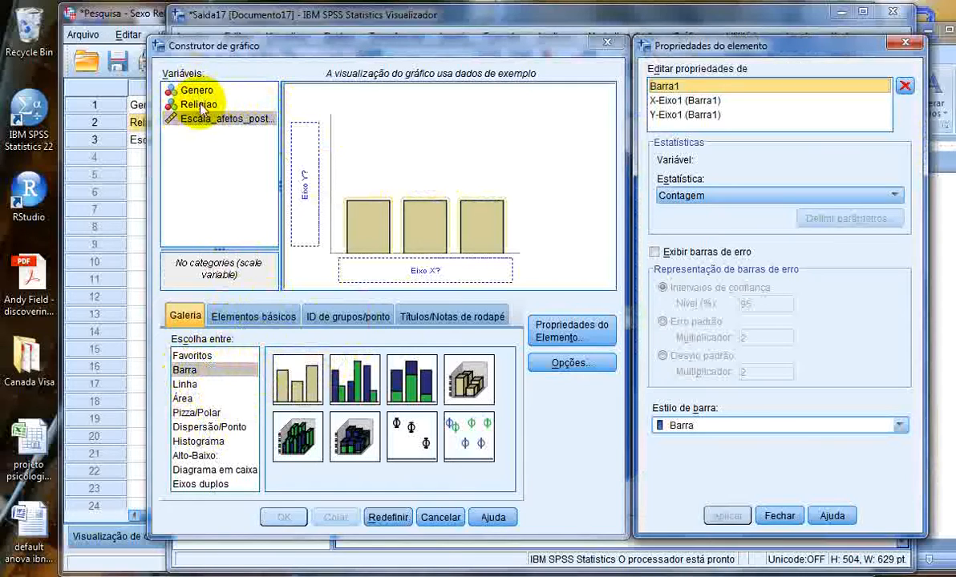
drag(202, 119, 298, 173)
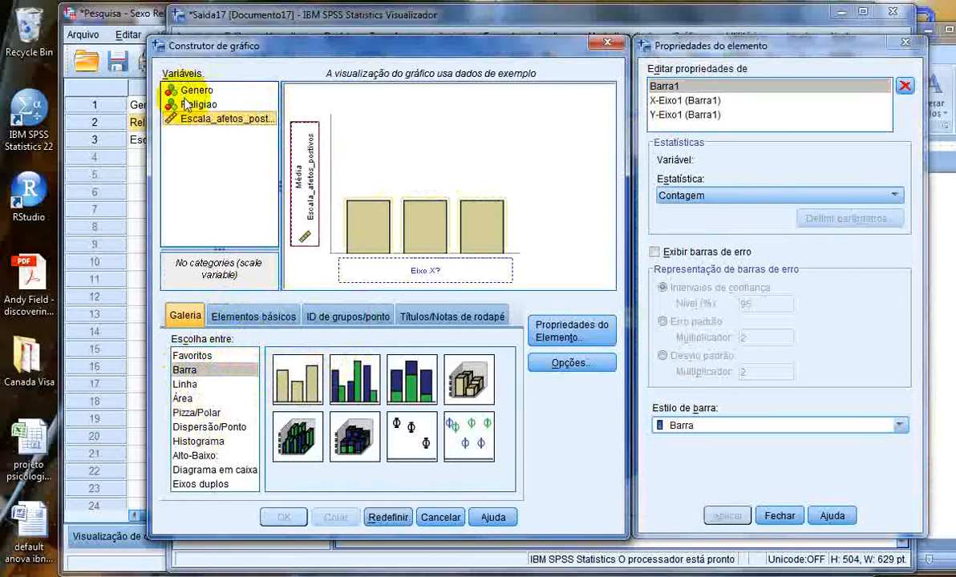
drag(191, 91, 393, 270)
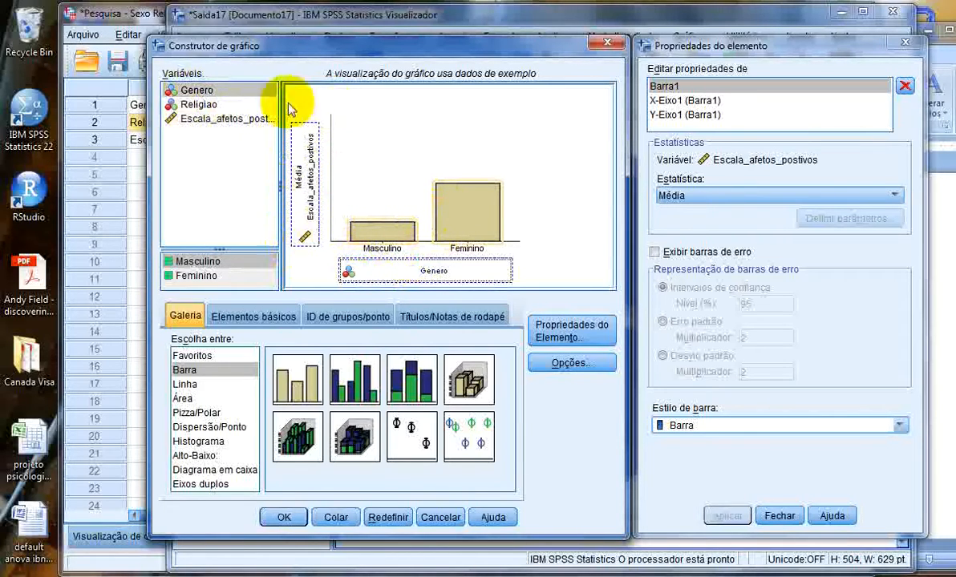
Add error bars to the bars using Erro padrão with a multiplier of 1, and generate the chart.
click(722, 48)
drag(653, 45, 555, 48)
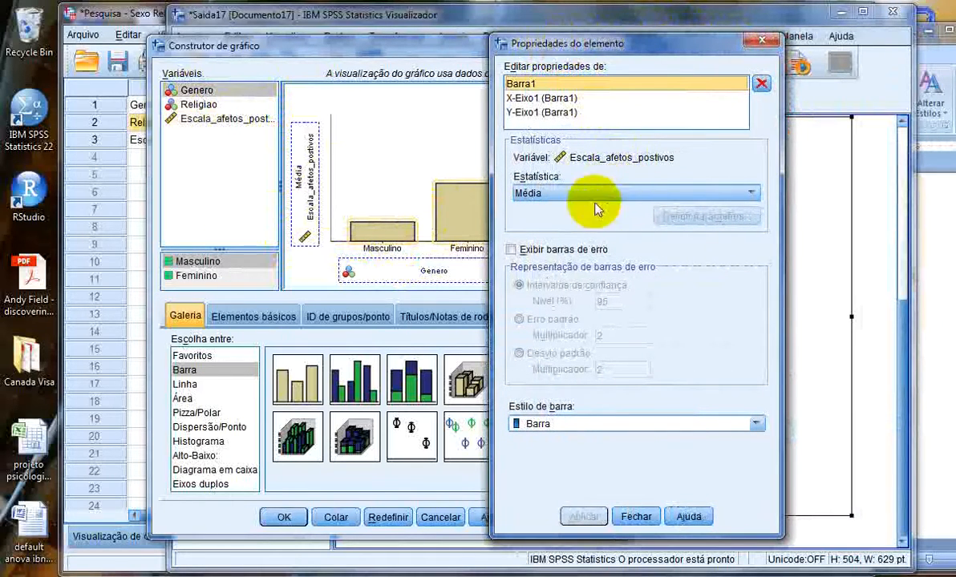
click(586, 251)
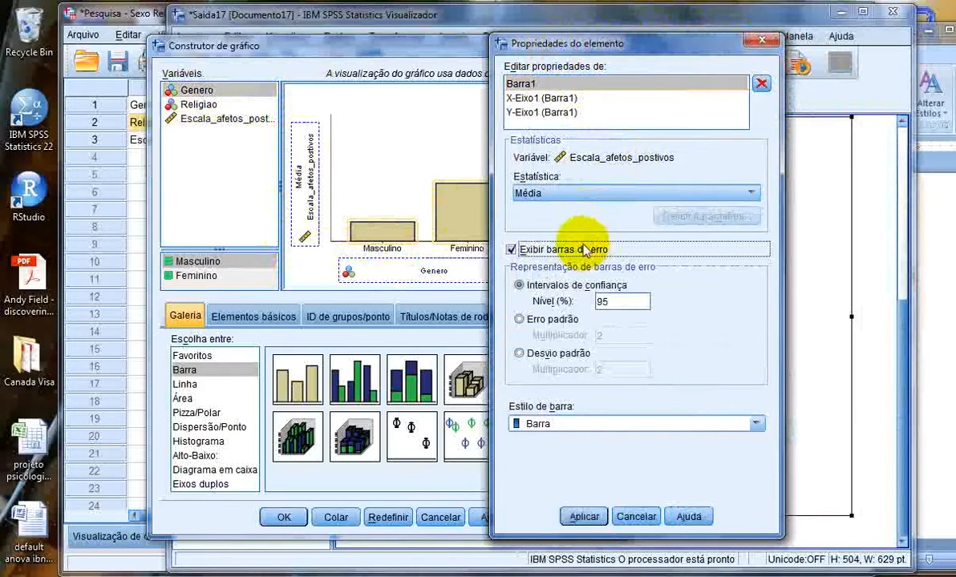
click(535, 322)
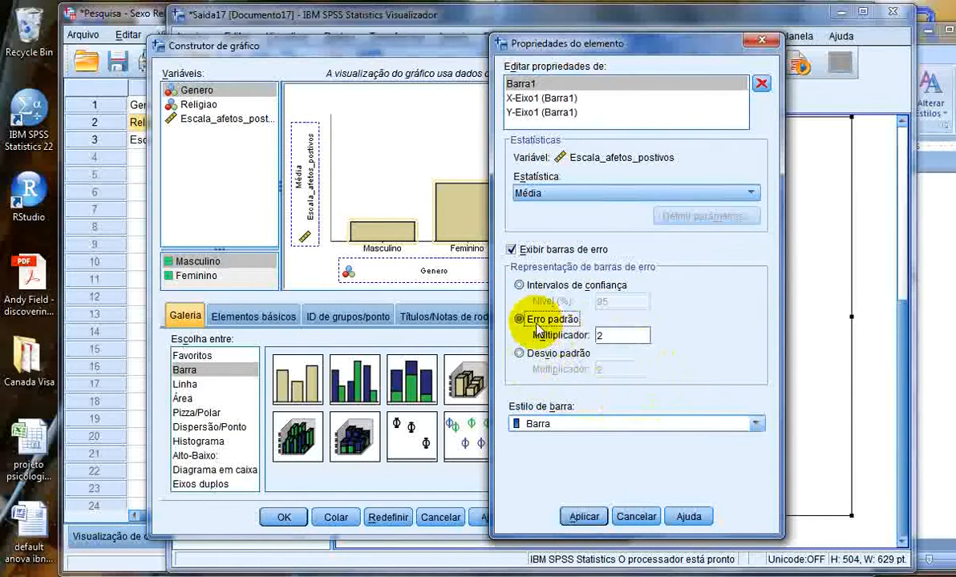
double_click(613, 335)
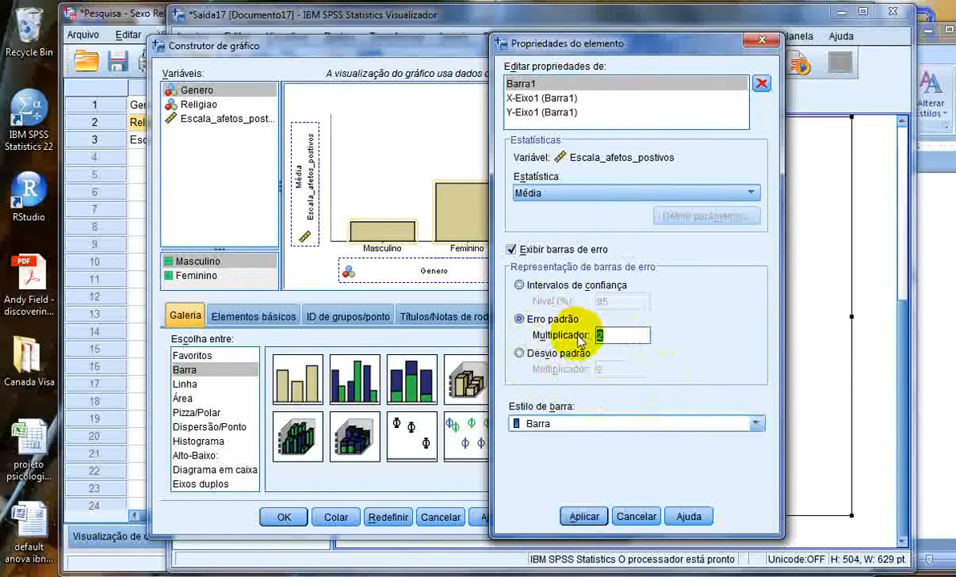
text(1)
click(580, 515)
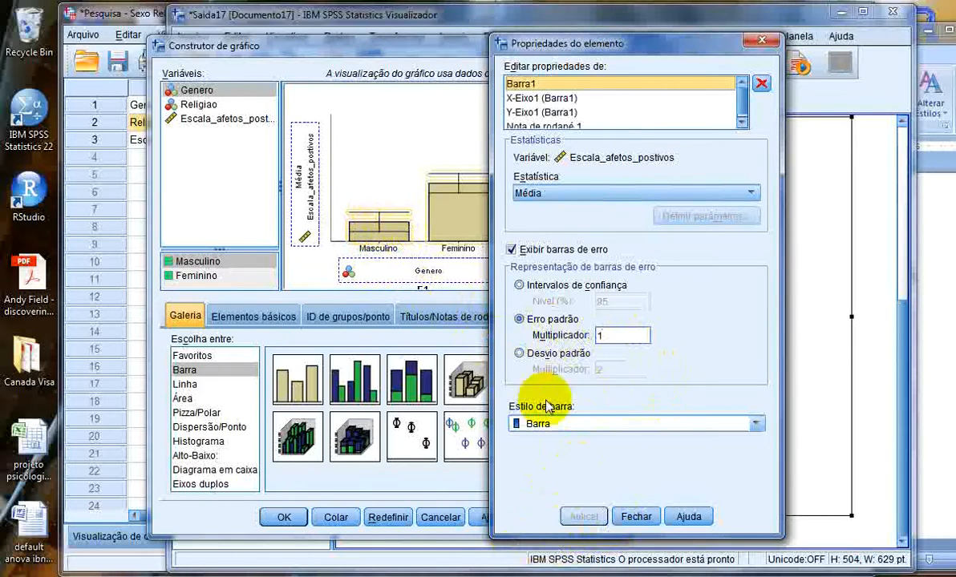
click(634, 517)
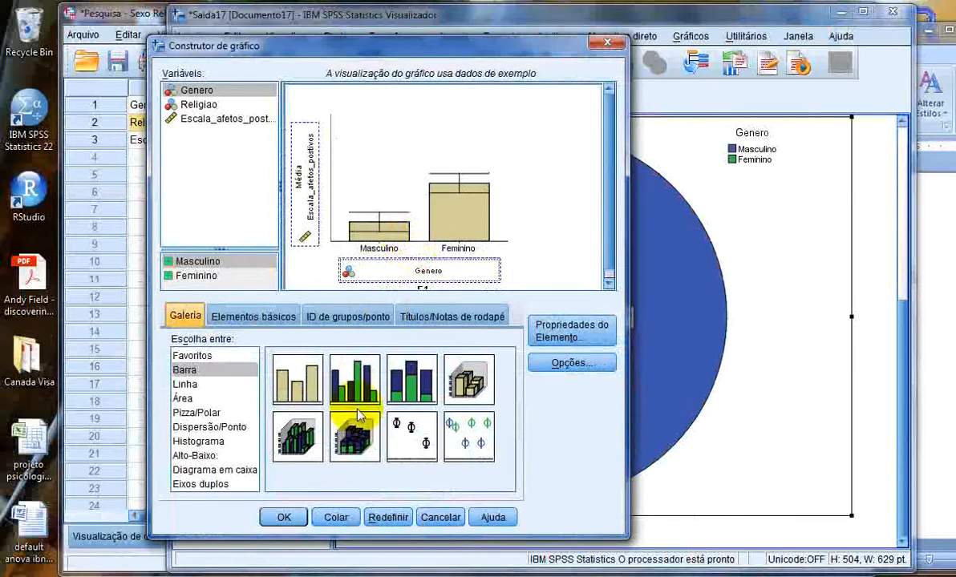
click(281, 518)
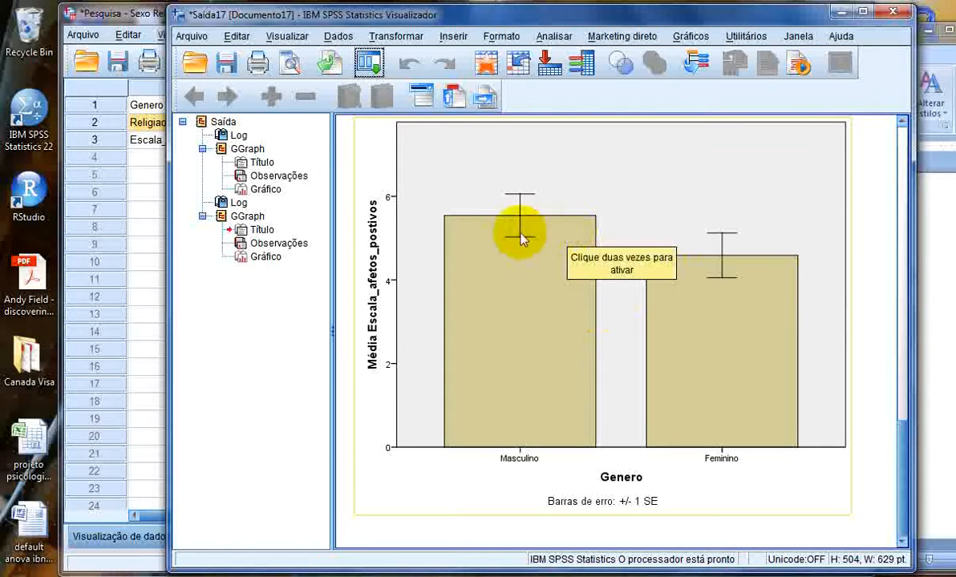
Reopen the Chart Builder, accept the measurement-level notice, and reset the simple bar chart setup.
click(369, 62)
click(377, 89)
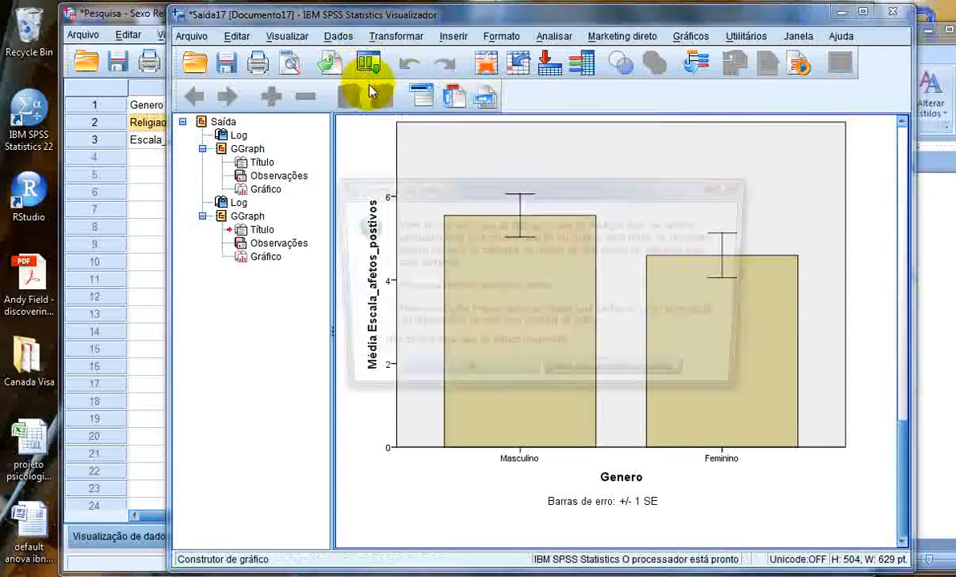
click(437, 377)
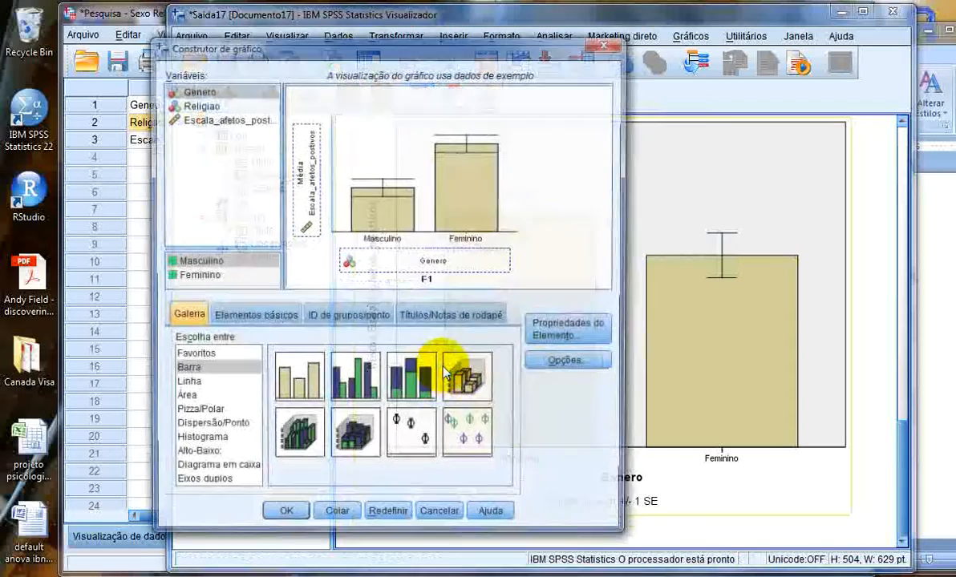
click(388, 518)
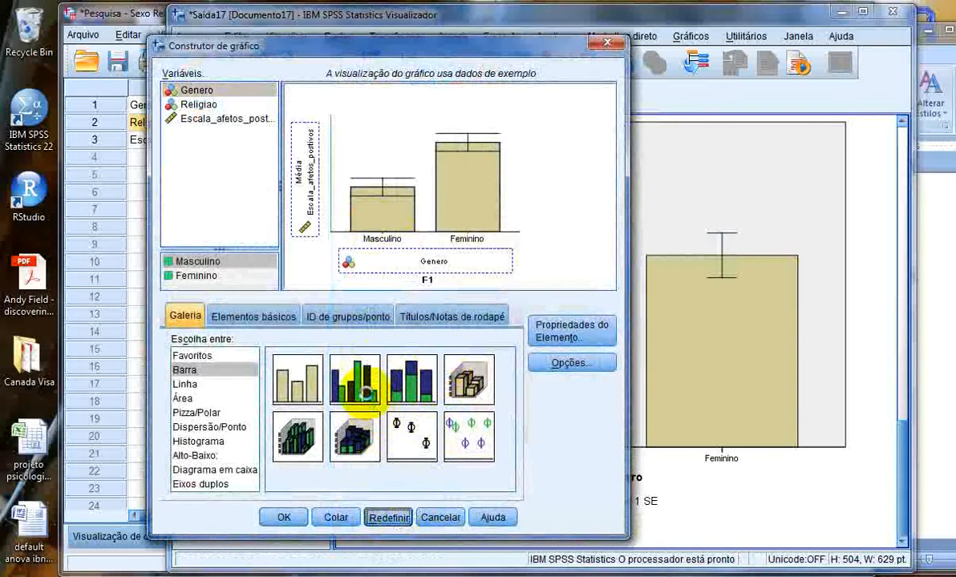
drag(365, 395, 391, 225)
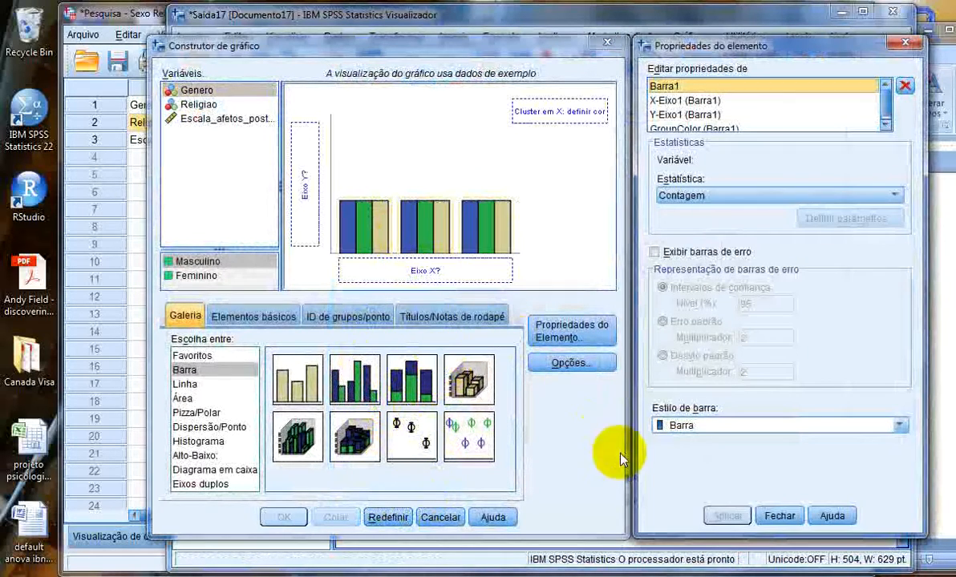
click(774, 517)
click(191, 121)
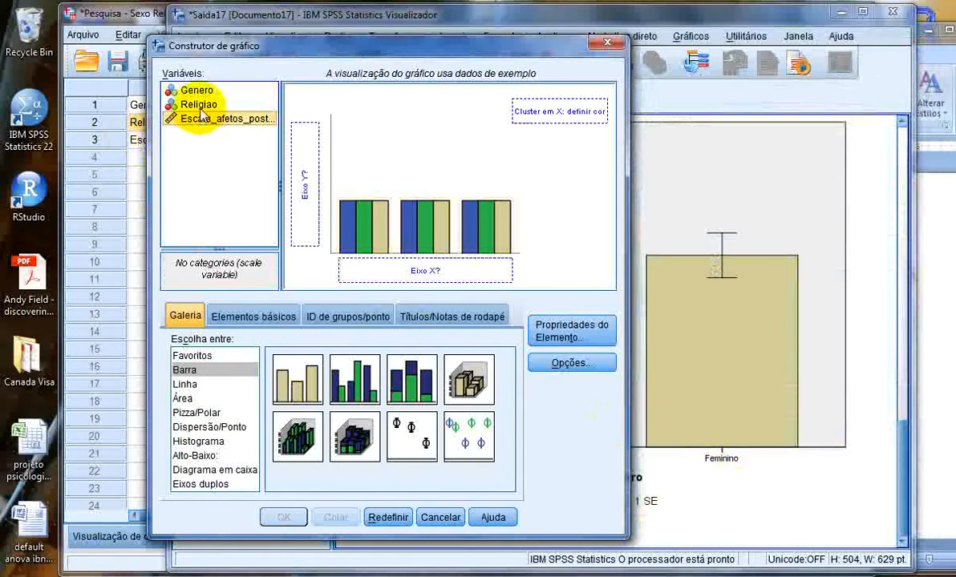
click(202, 106)
drag(194, 105, 349, 268)
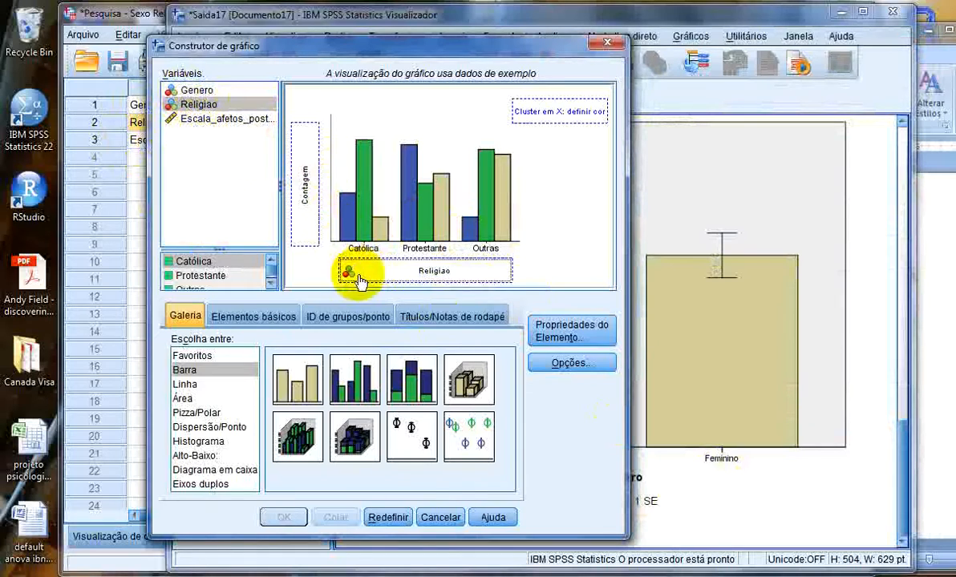
click(386, 517)
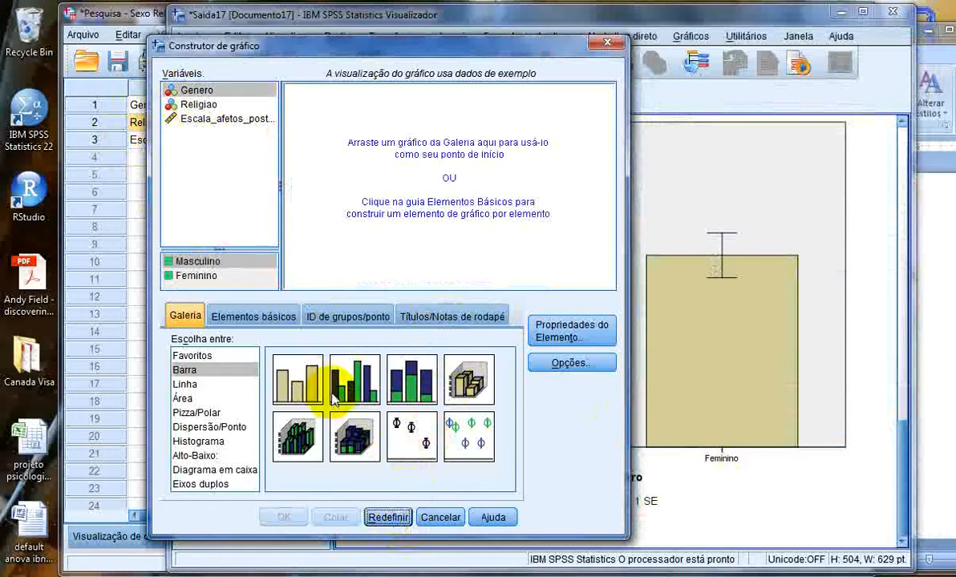
Place a clustered bar chart on the empty Chart Builder canvas.
drag(337, 383, 379, 241)
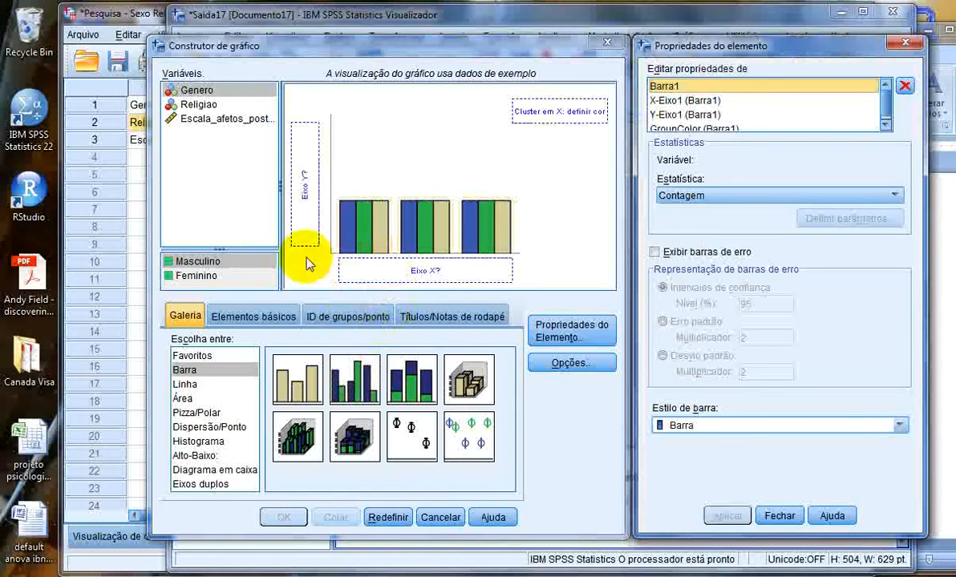
Create a clustered bar chart with Genero on the X axis, mean Escala_afetos_postivos on the Y axis and Religiao as cluster colour.
click(193, 92)
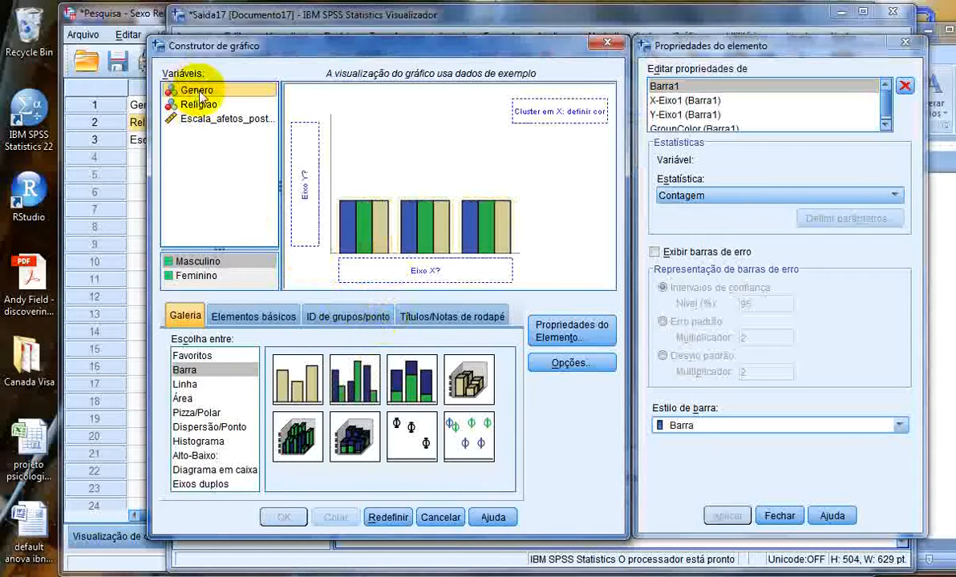
drag(194, 92, 414, 286)
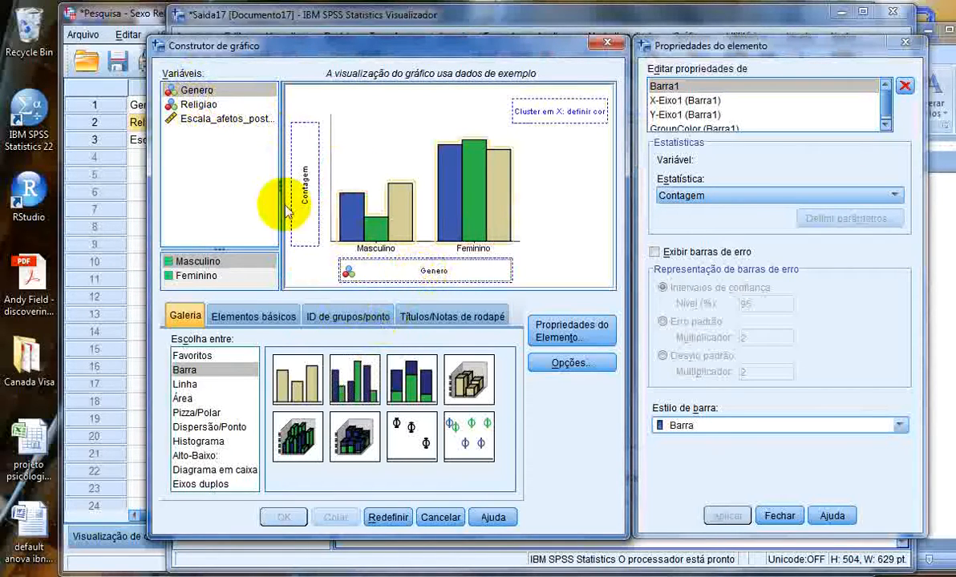
drag(236, 119, 309, 186)
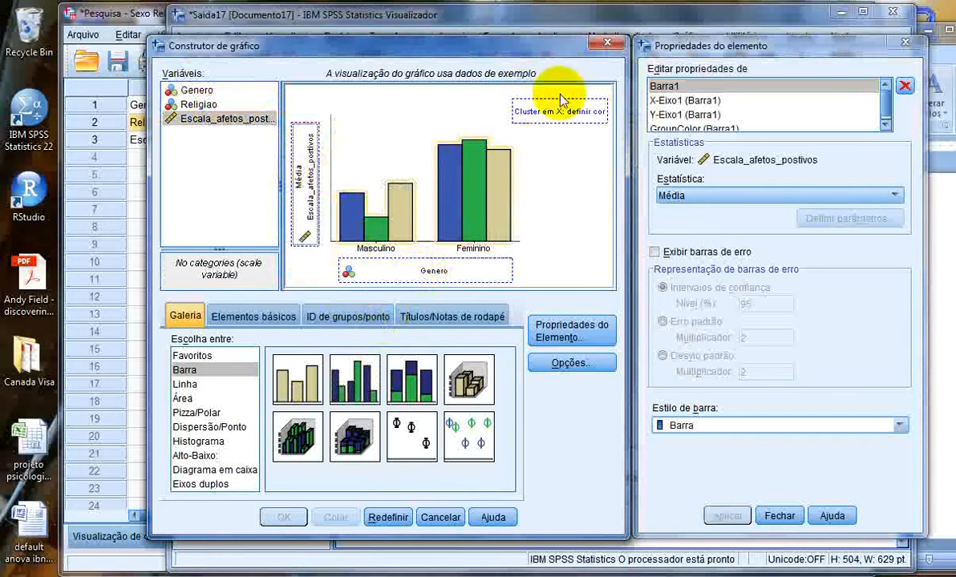
drag(200, 95, 535, 105)
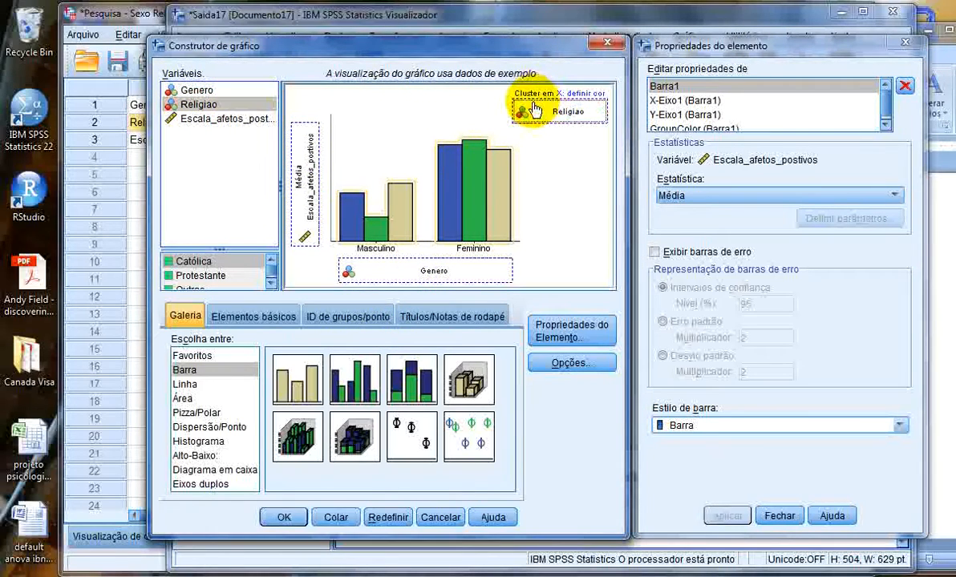
click(286, 517)
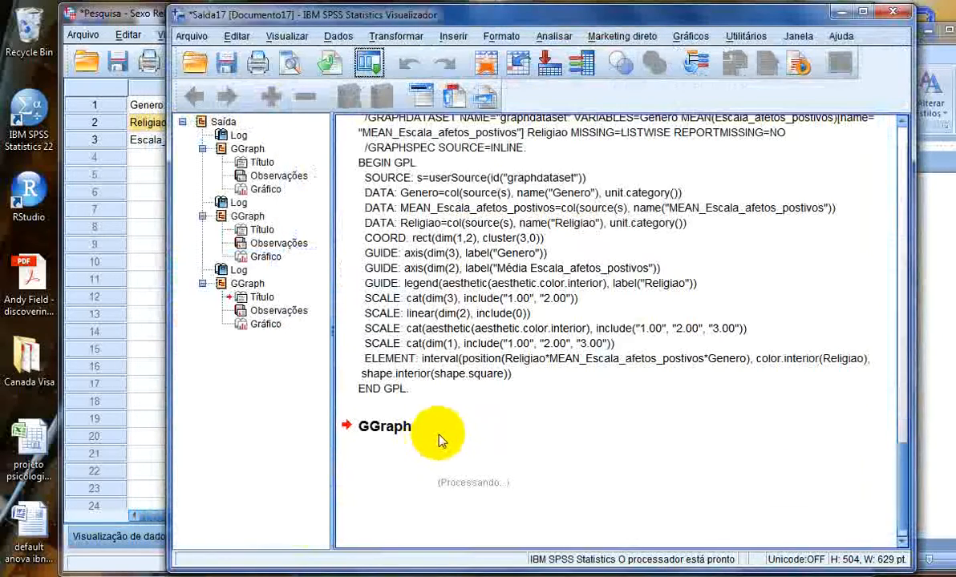
scroll(439, 436, down, 5)
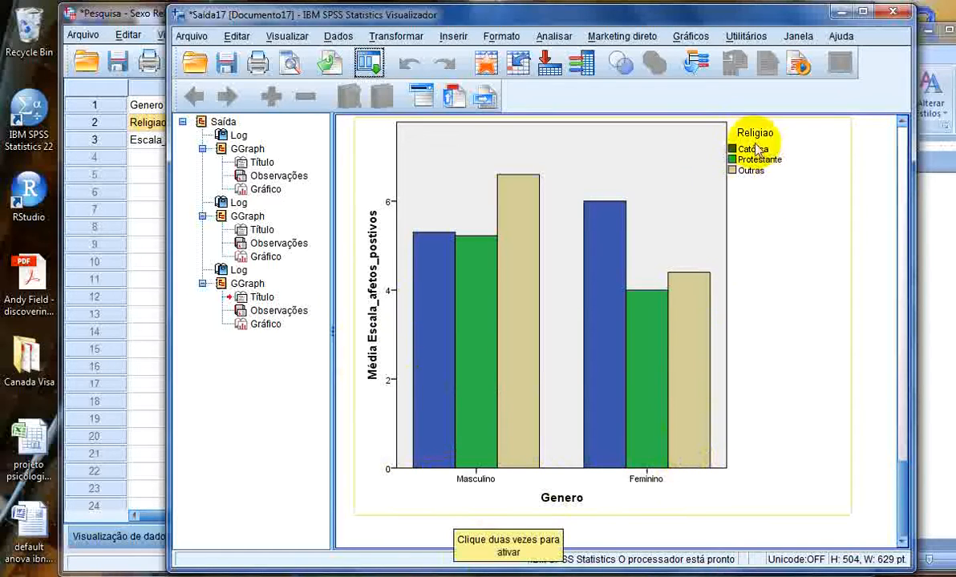
Activate the clustered bar chart for editing and close the output viewer to return to the data editor.
click(672, 224)
double_click(672, 224)
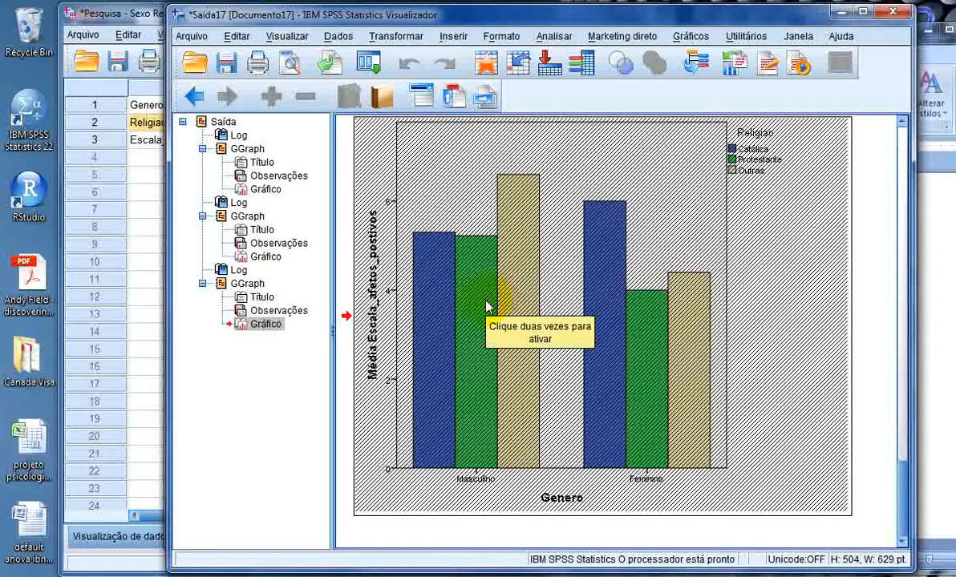
click(892, 11)
click(540, 315)
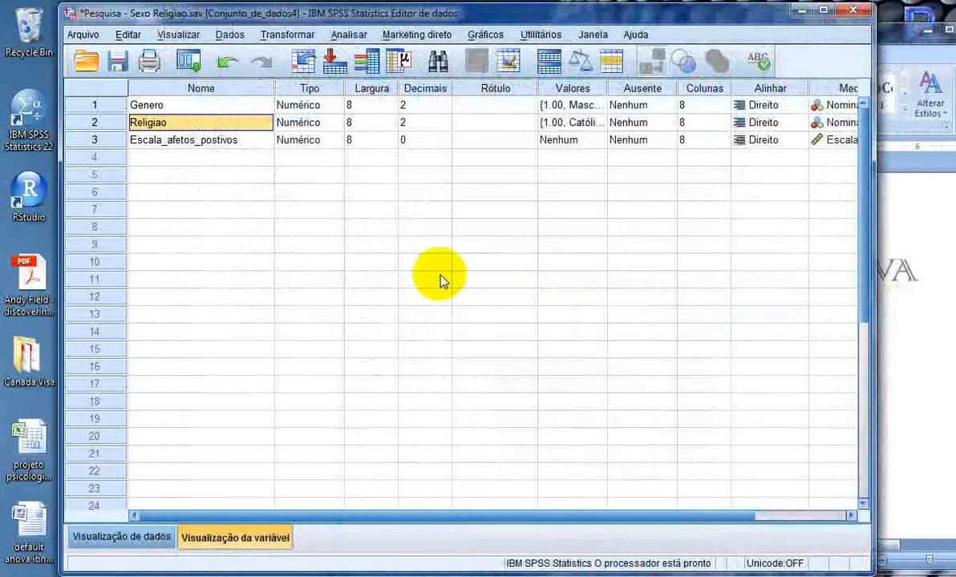
Review the value labels defined for the Religiao variable and leave them without changes.
double_click(599, 126)
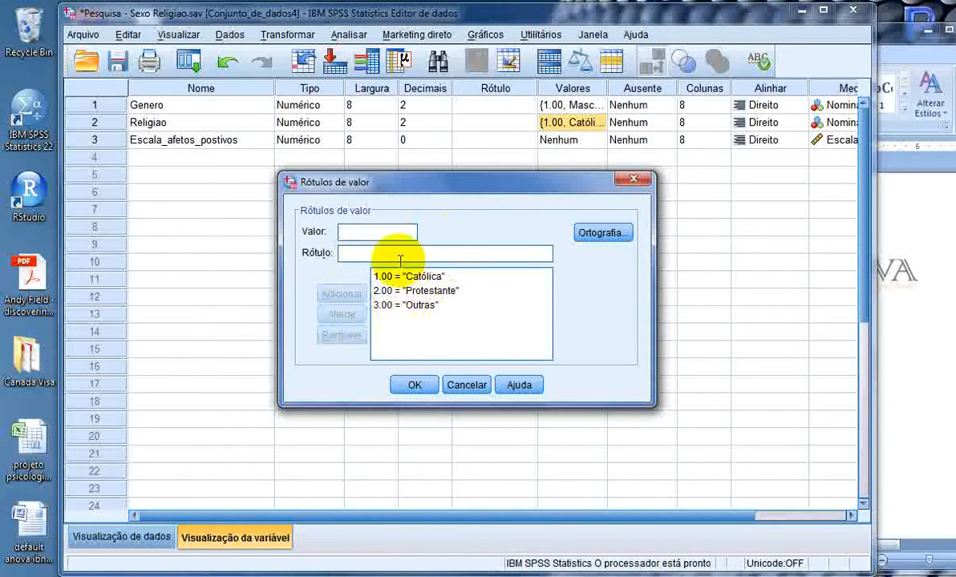
click(401, 277)
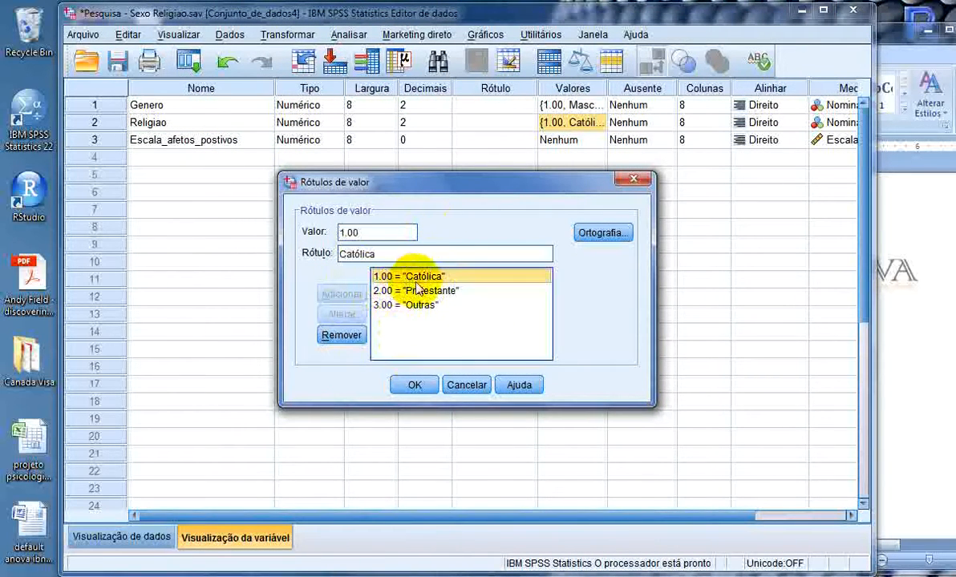
click(419, 290)
click(422, 305)
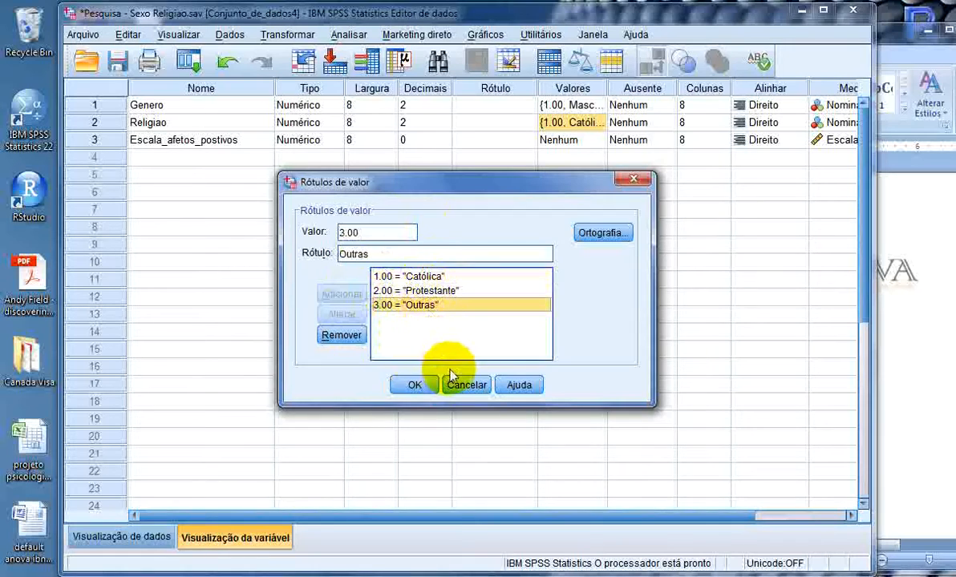
click(462, 385)
Check the measurement level options of the Escala_afetos_postivos variable.
click(231, 143)
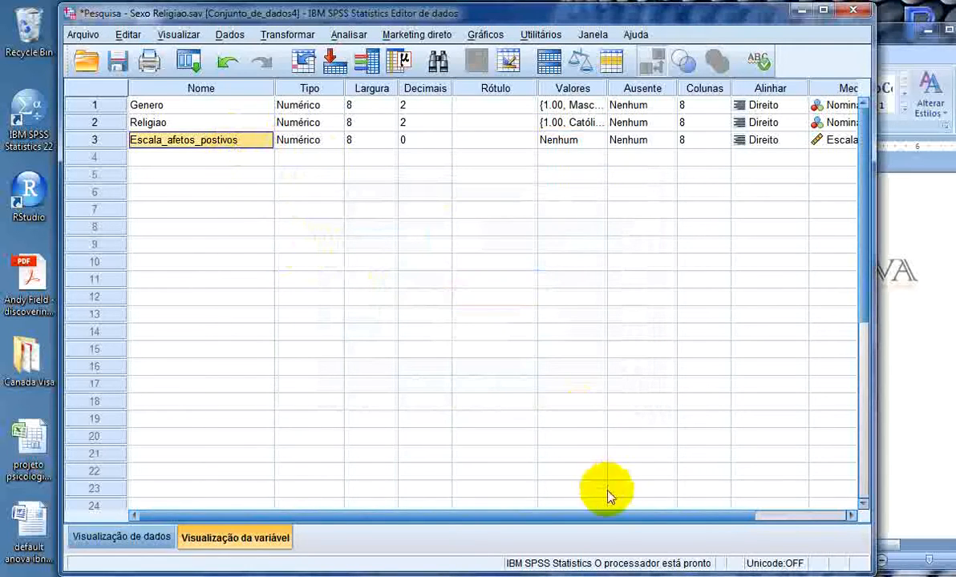
drag(634, 515, 722, 515)
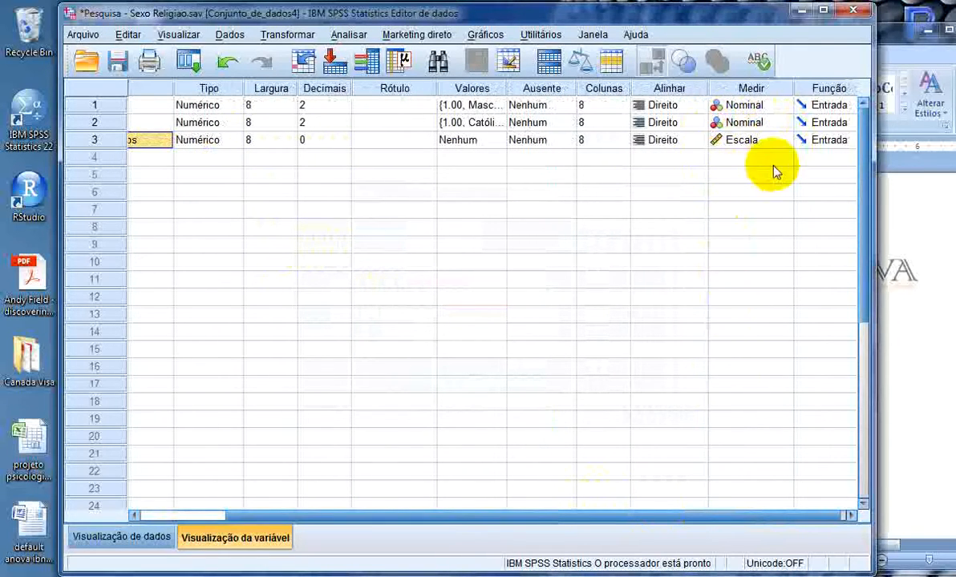
click(783, 141)
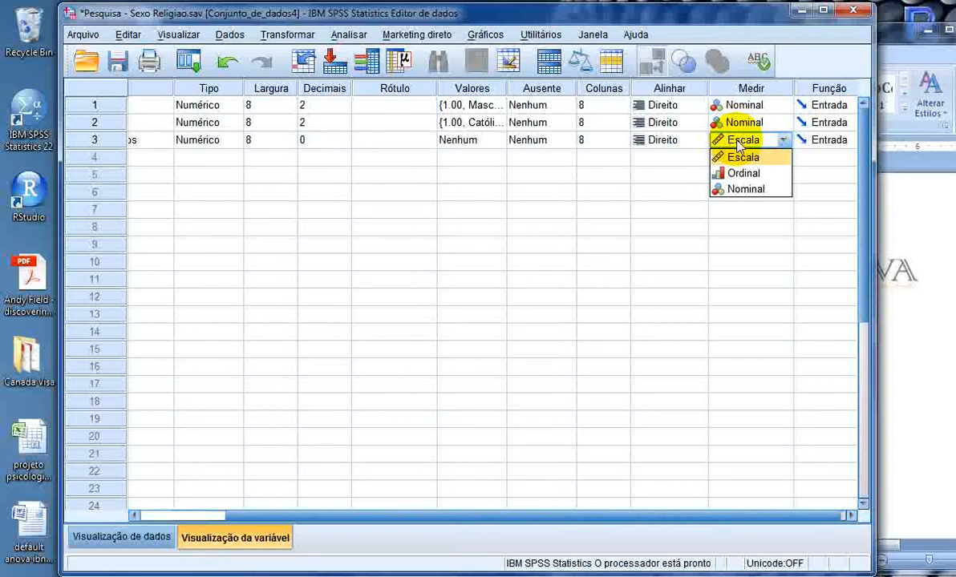
click(361, 231)
Display numeric codes instead of value labels in the data view and copy all three variables for cases 10 to 41.
click(122, 537)
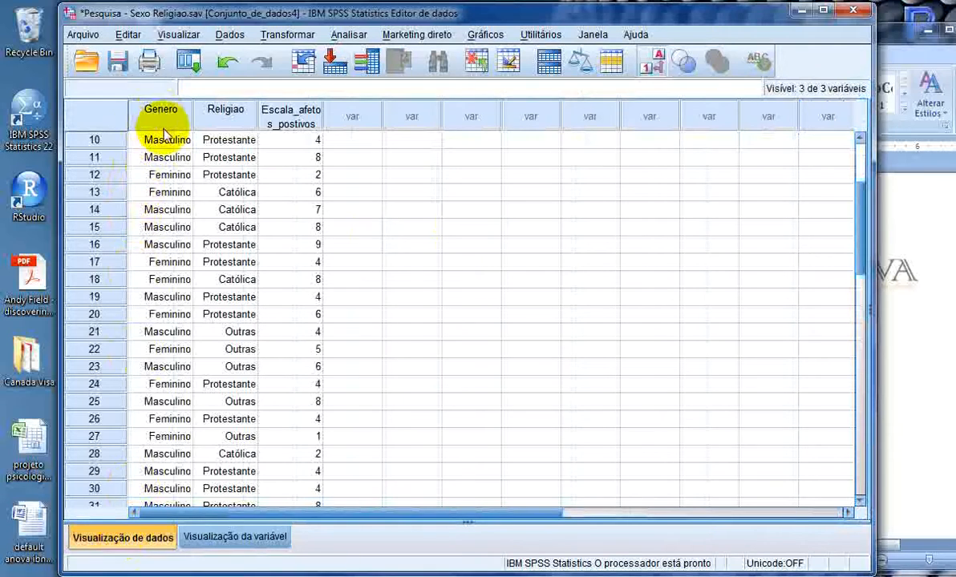
click(658, 66)
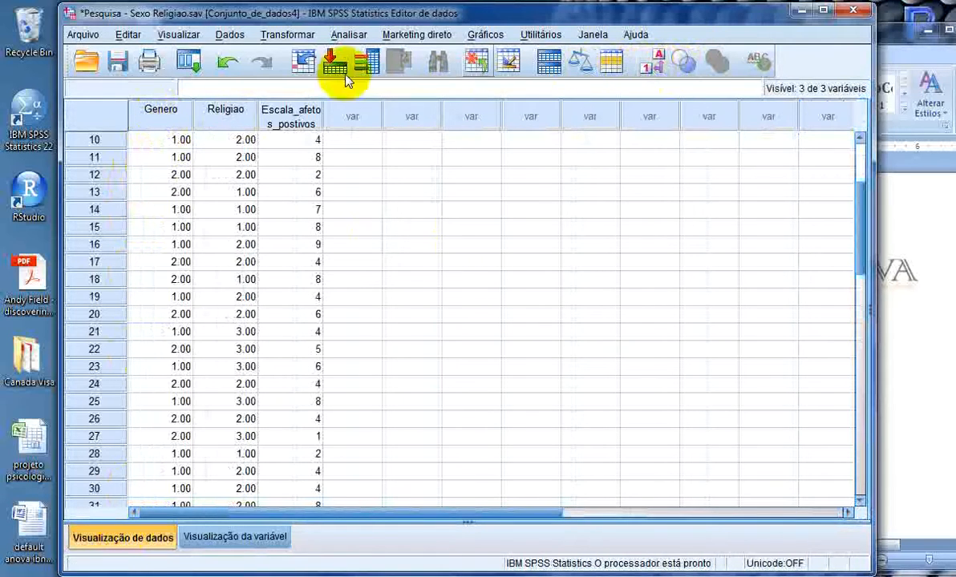
click(159, 141)
scroll(267, 225, down, 5)
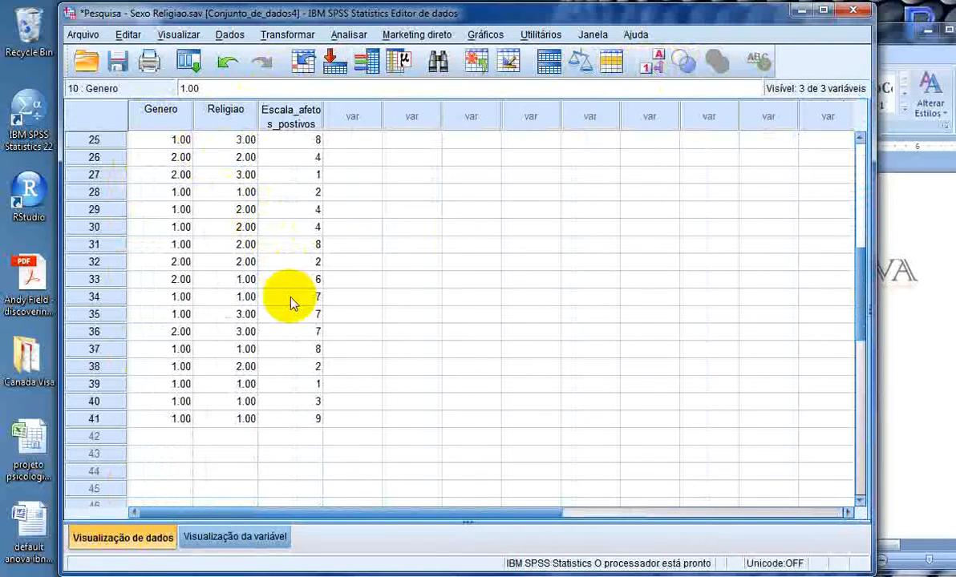
shift+click(312, 418)
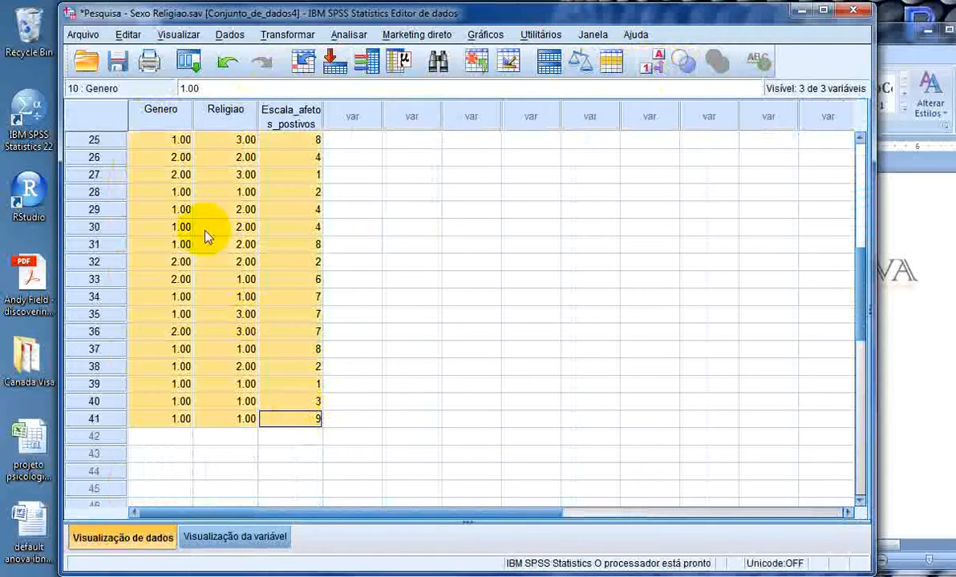
click(128, 34)
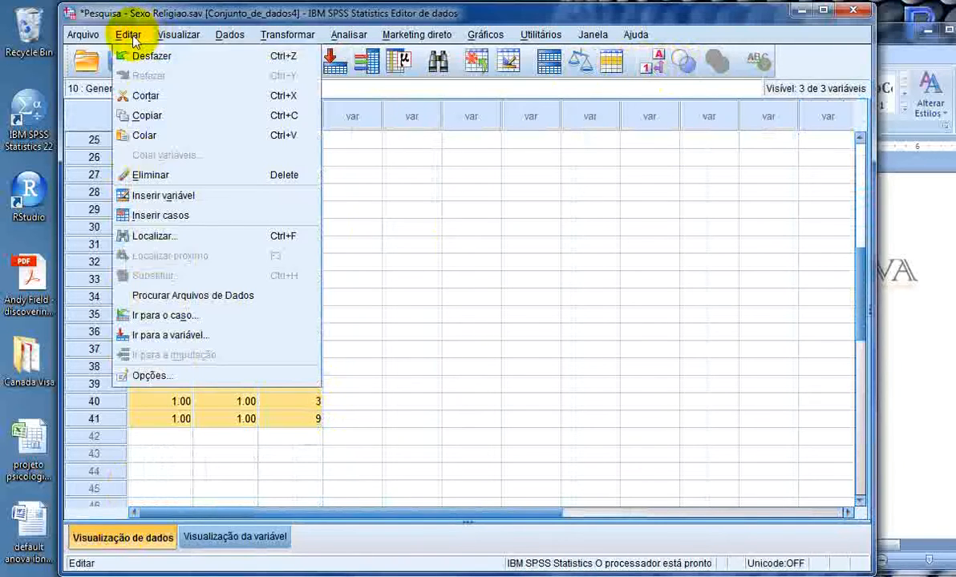
click(140, 118)
Switch to Notepad++, close the open religiao.txt file and paste the copied data into an empty document.
click(17, 562)
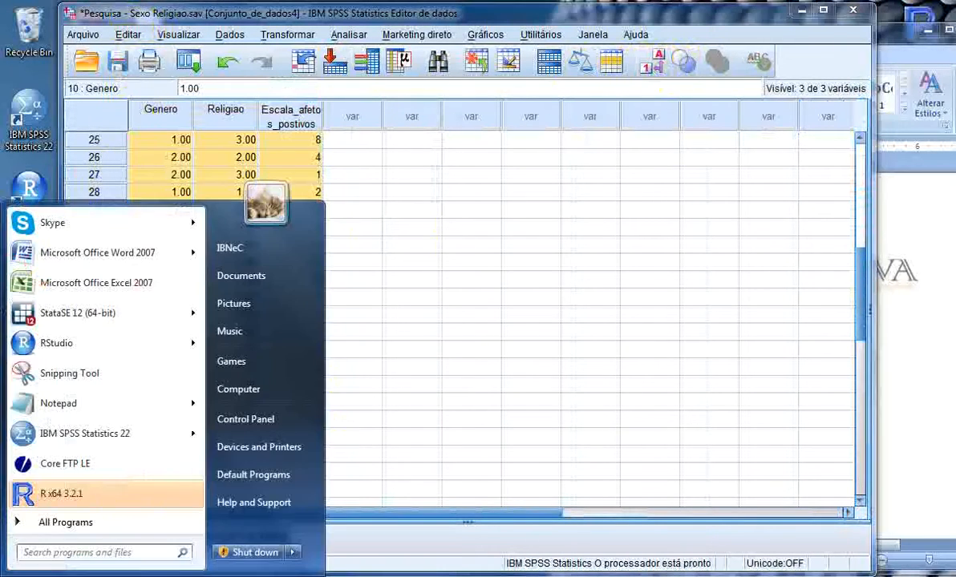
click(48, 552)
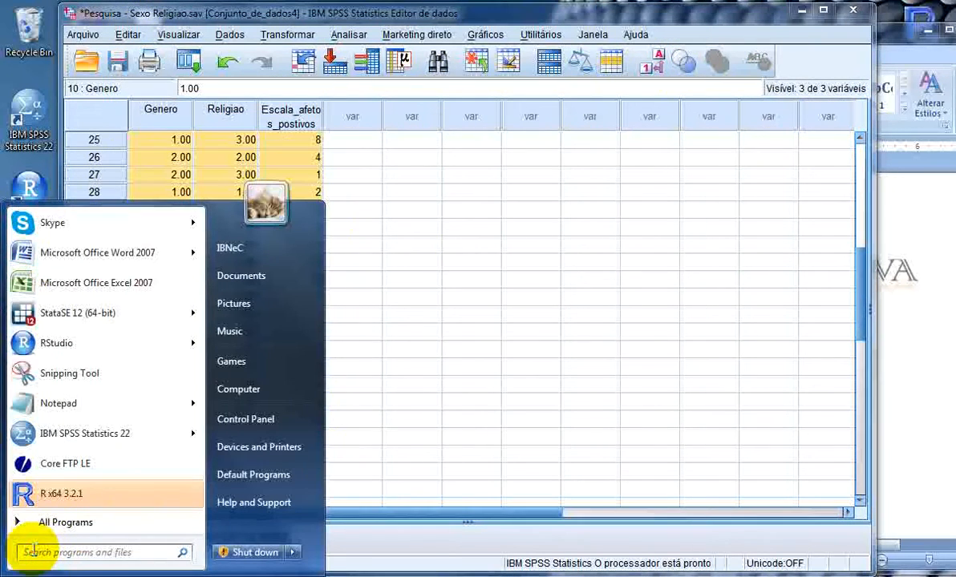
text(notepad)
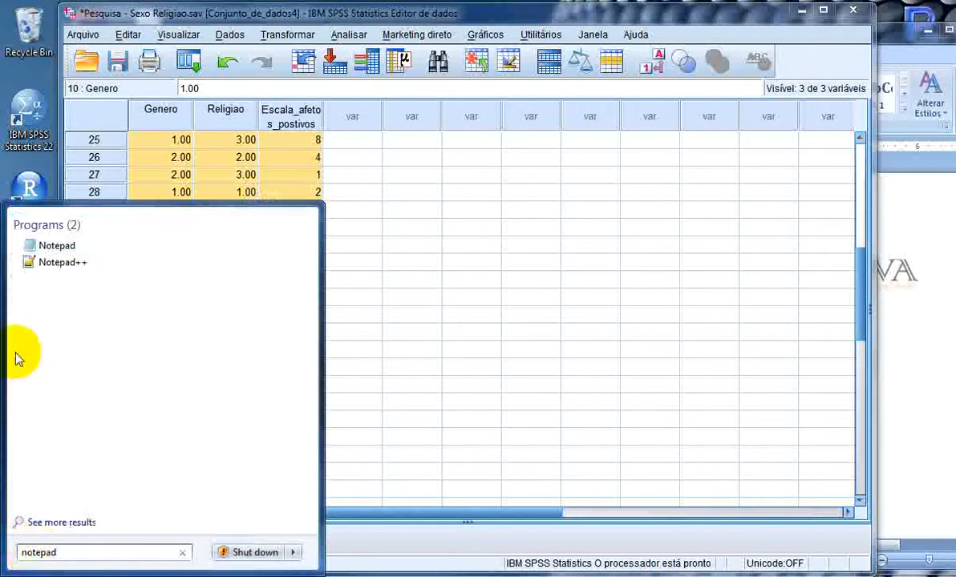
click(61, 263)
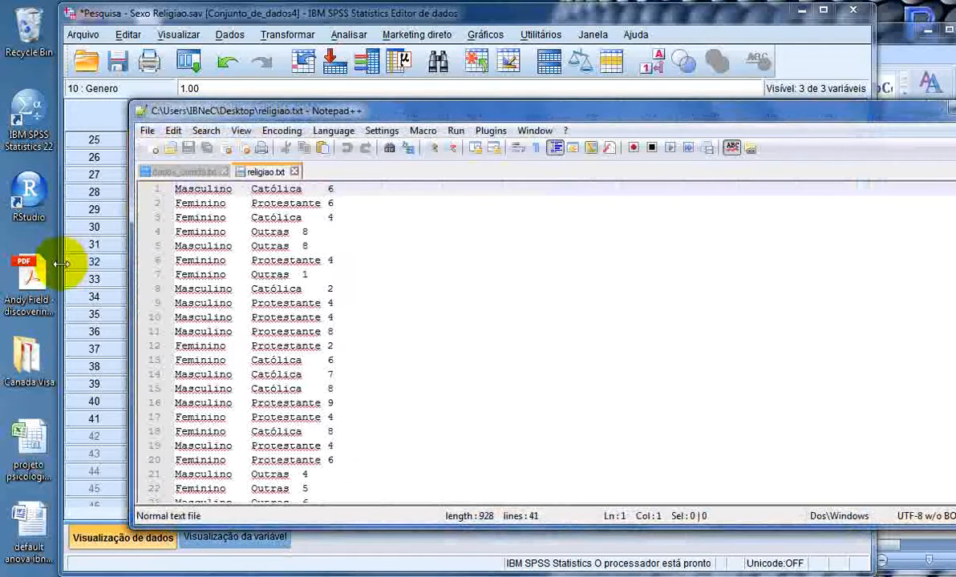
click(295, 171)
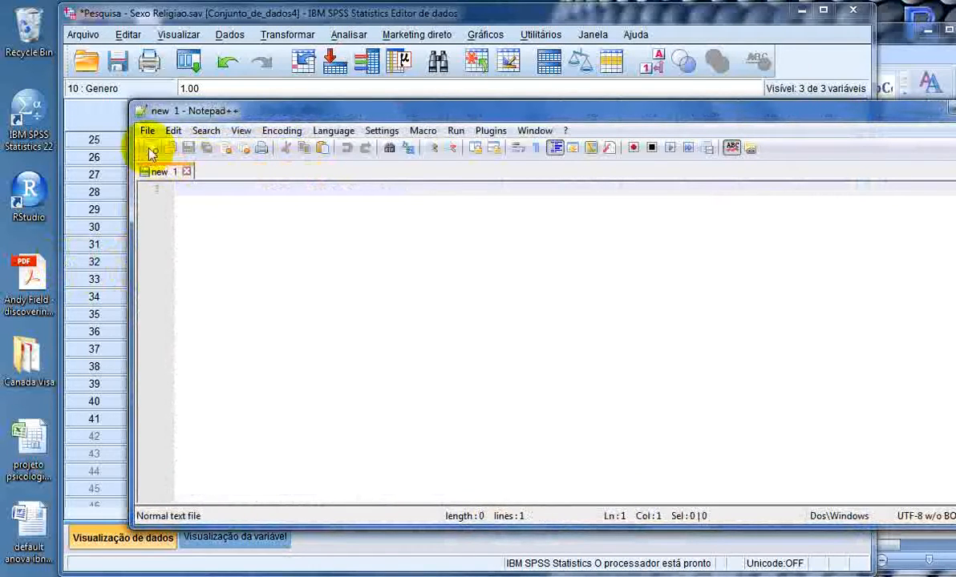
key(ctrl+v)
scroll(266, 273, up, 4)
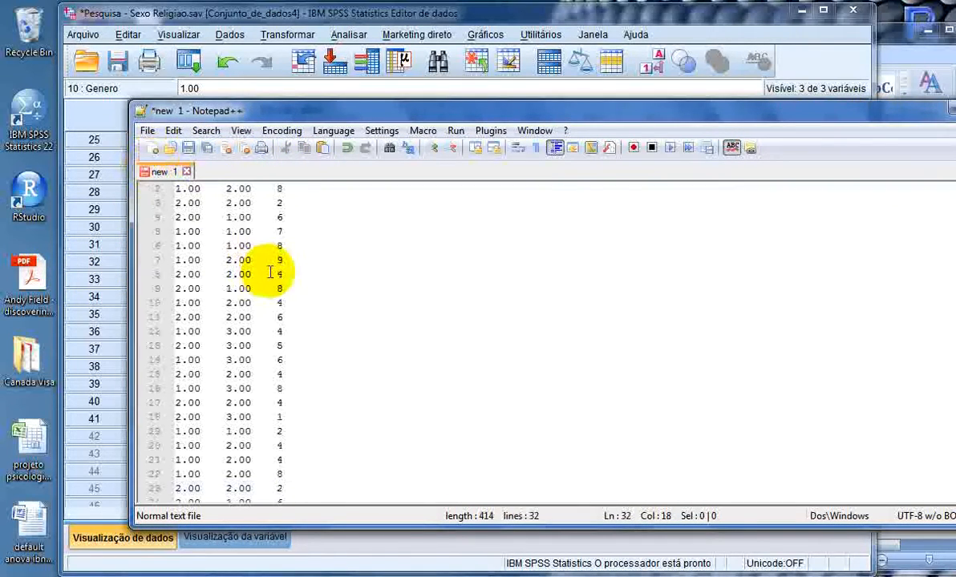
Save the pasted data on the Desktop as a normal text file named dados_religiao_2.
click(144, 135)
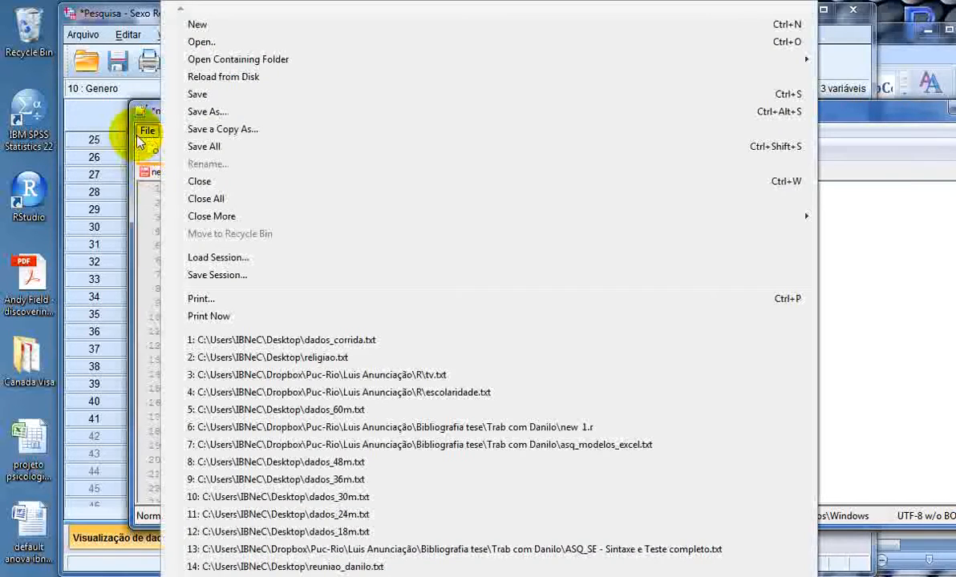
click(225, 116)
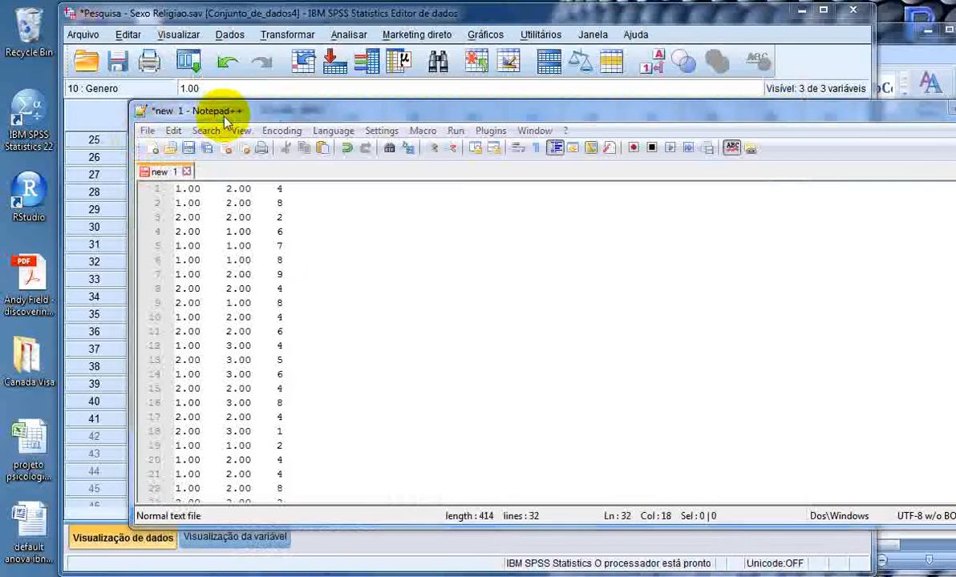
drag(427, 179, 318, 153)
text(dados)
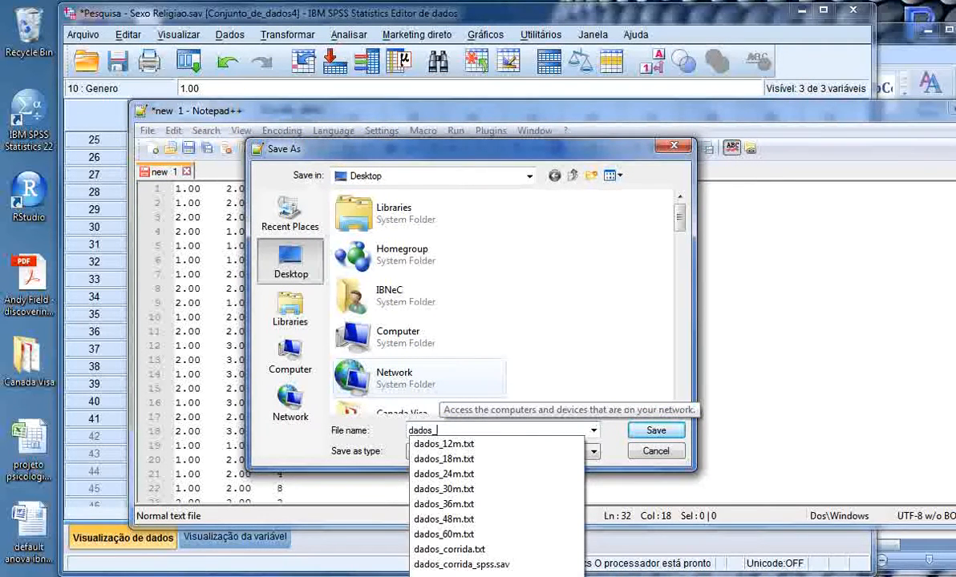
text(_religiao_2)
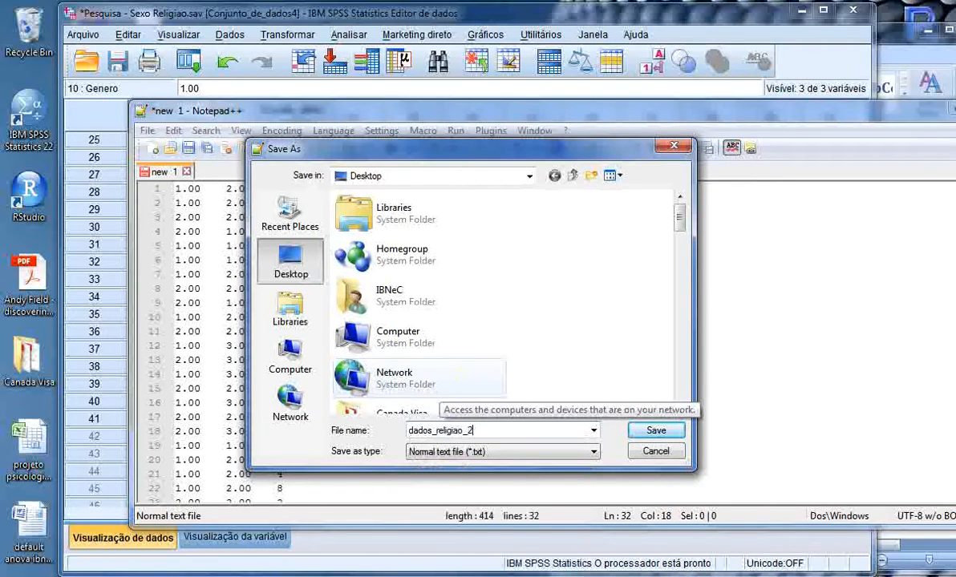
key(Return)
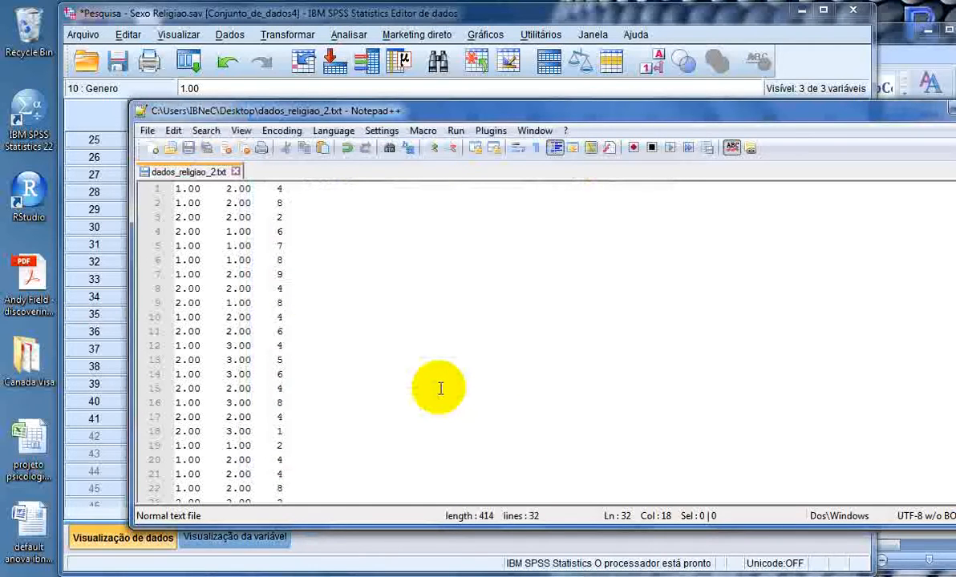
Start RStudio and restore its window to a smaller size.
click(21, 576)
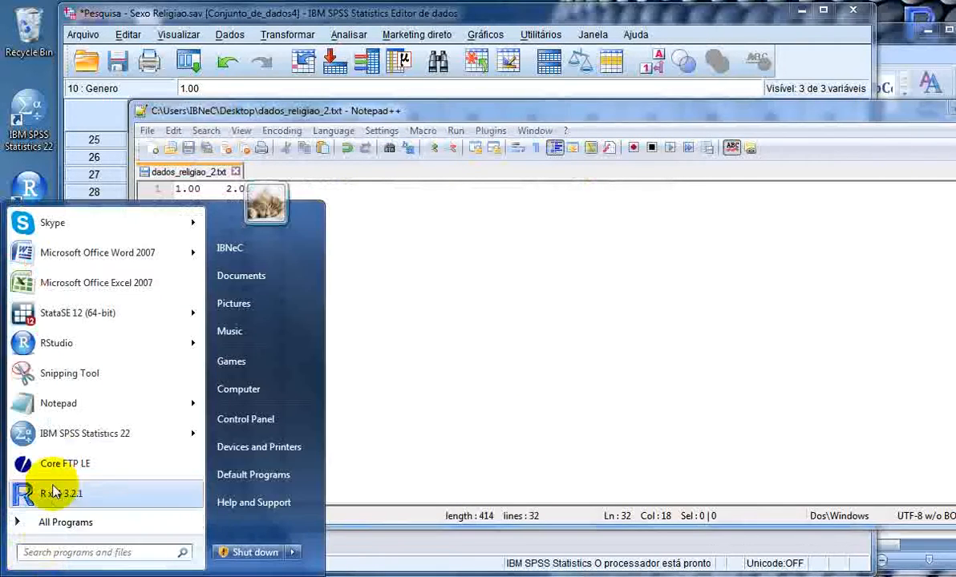
click(69, 373)
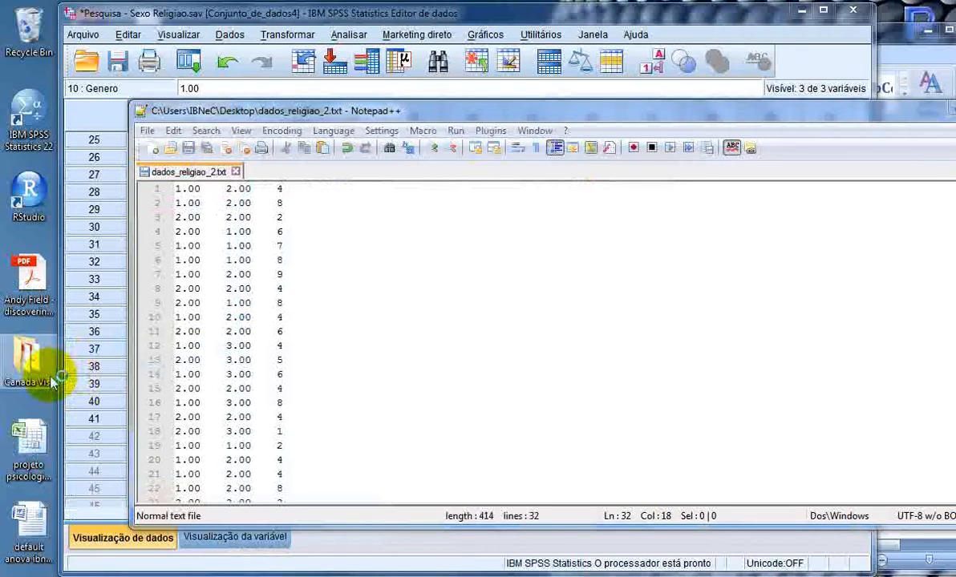
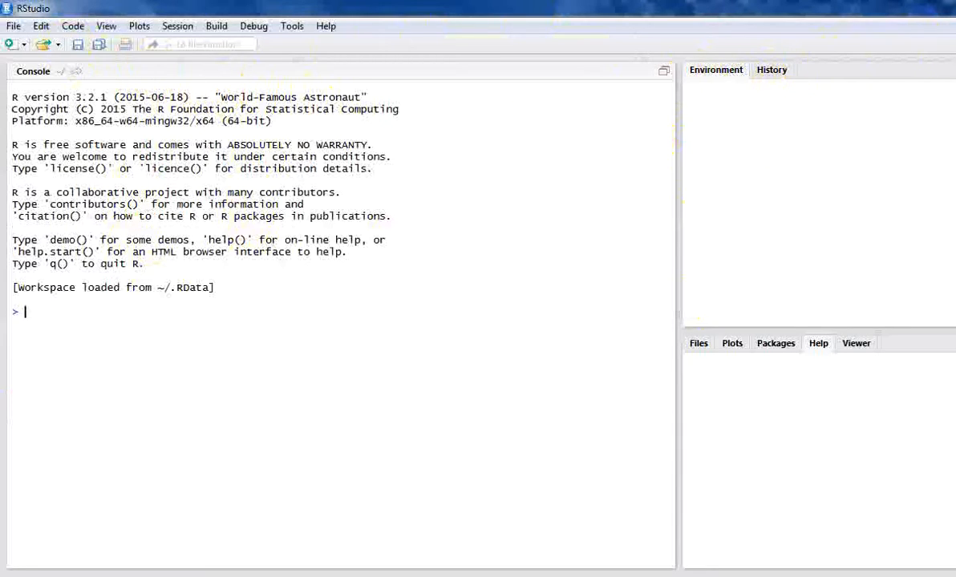
click(955, 7)
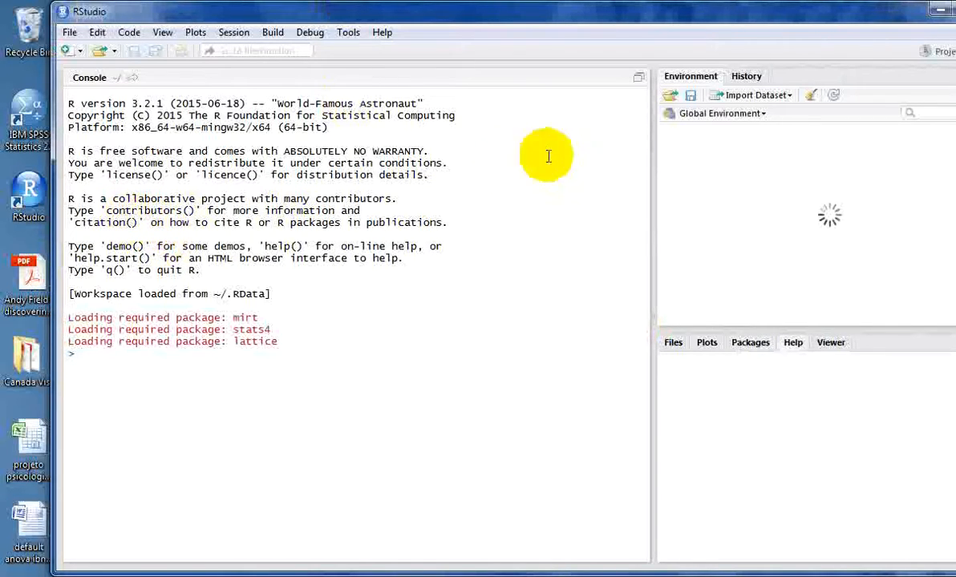
click(740, 94)
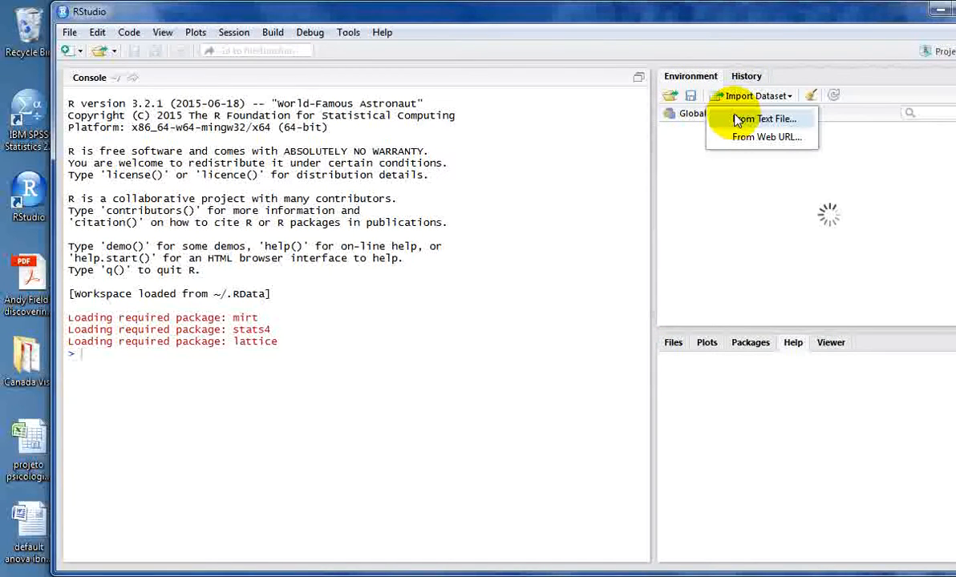
click(736, 120)
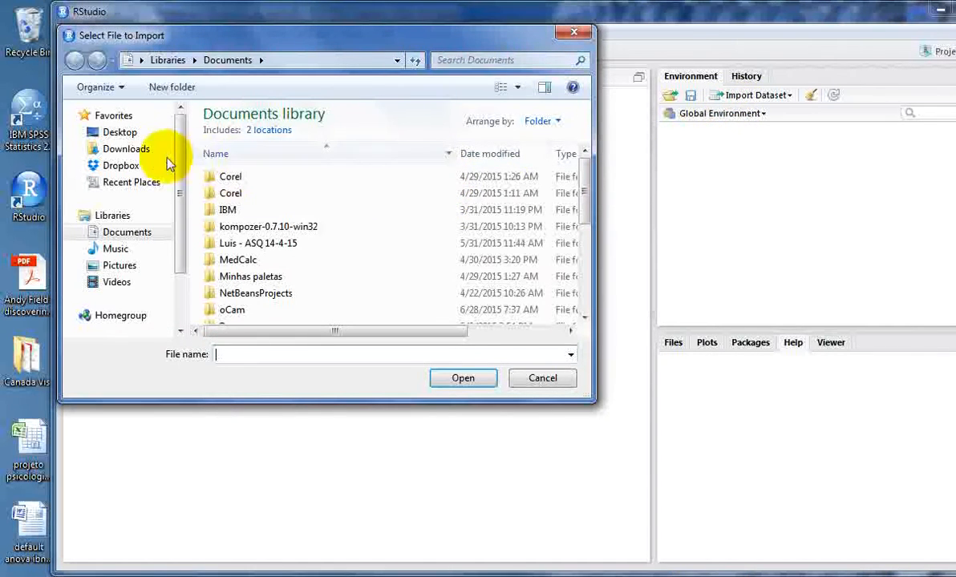
click(122, 130)
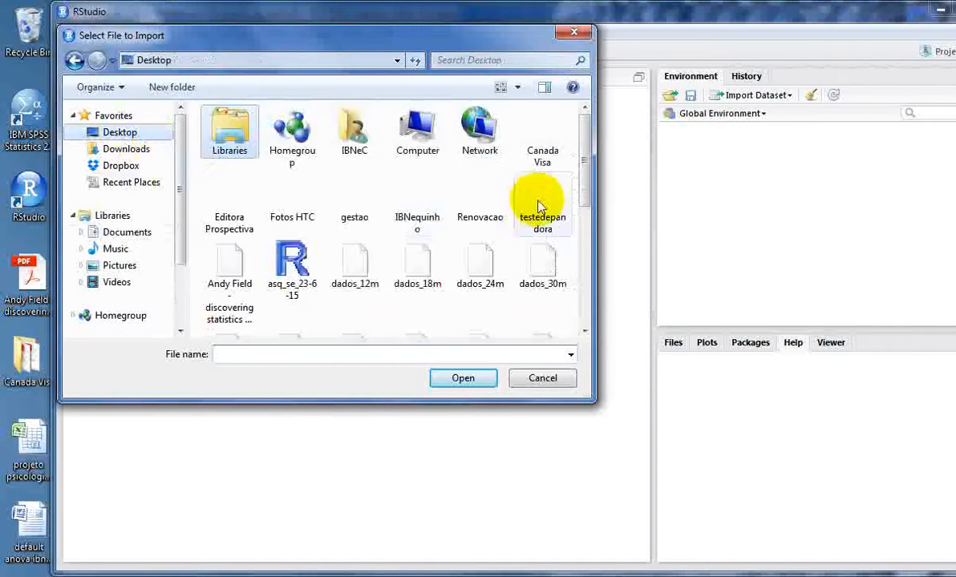
drag(586, 193, 559, 219)
click(546, 231)
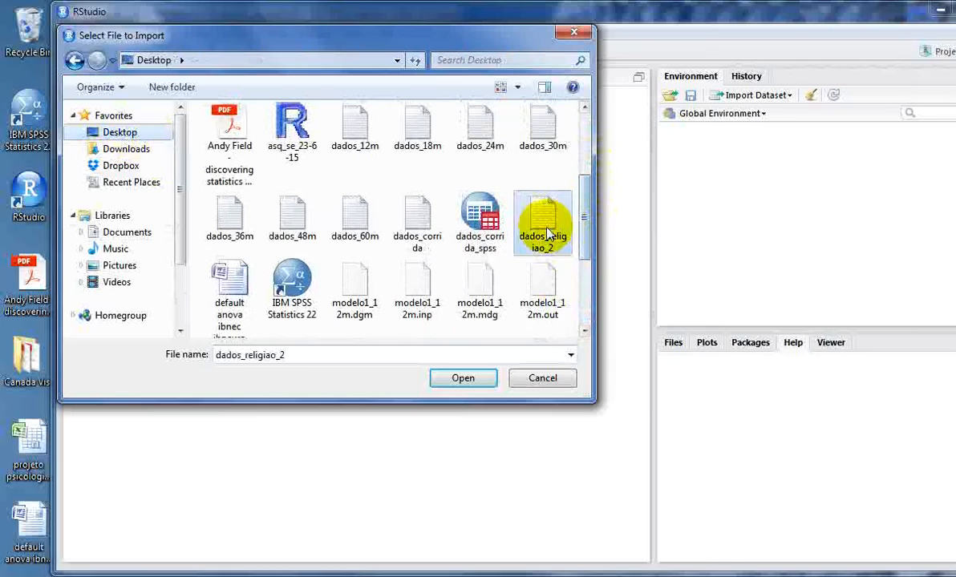
click(462, 379)
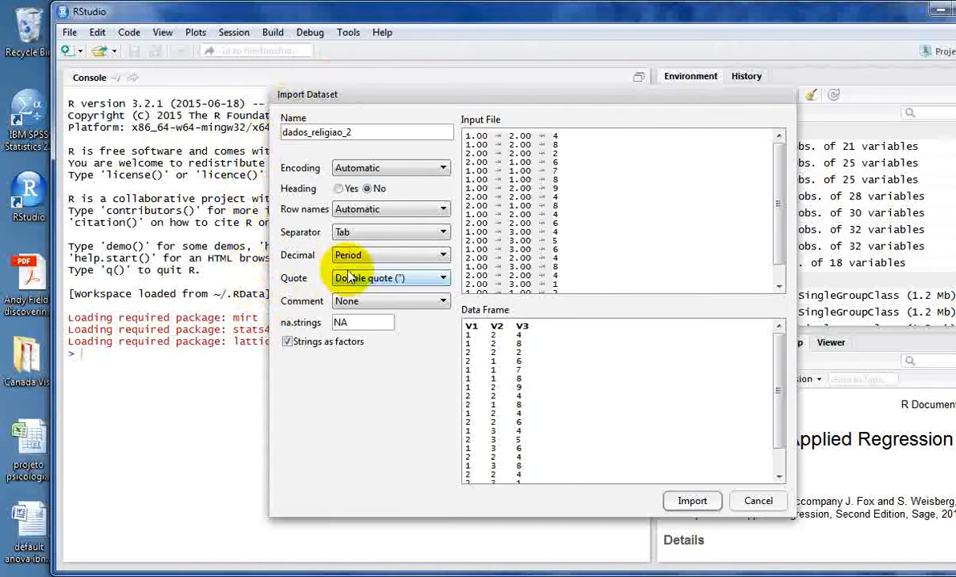
click(758, 501)
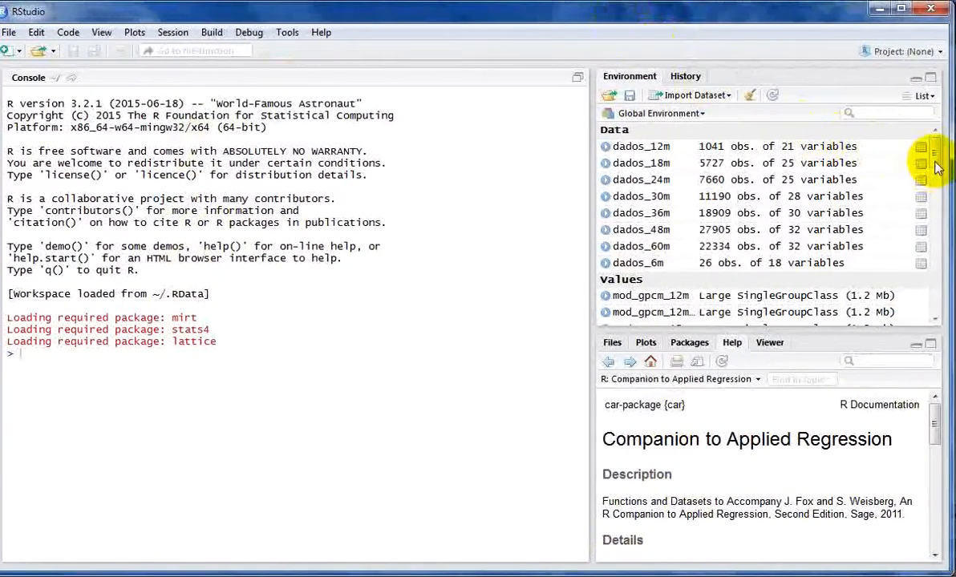
View the dados_12m data set, clear all objects from the workspace and close its data view.
drag(936, 167, 927, 130)
click(920, 147)
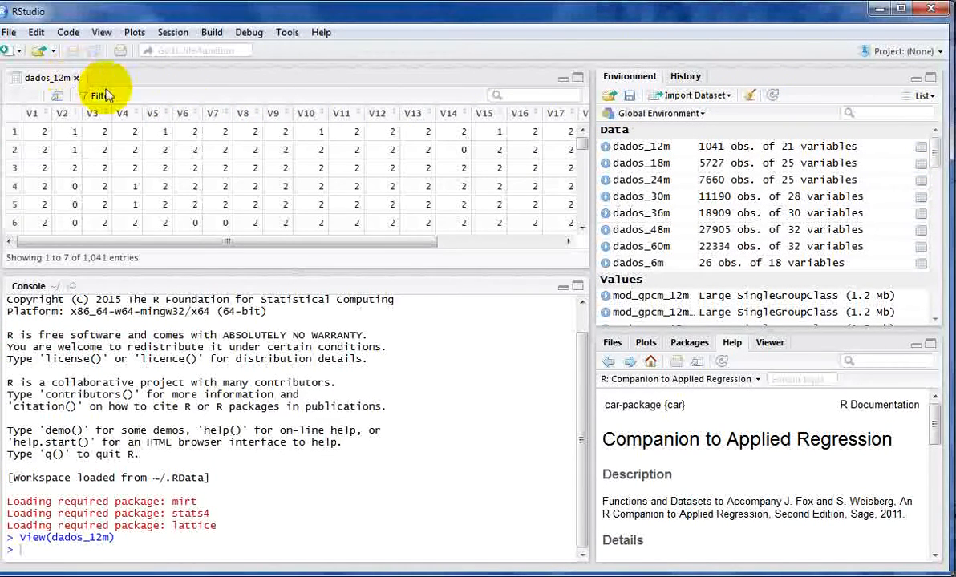
click(747, 96)
click(441, 346)
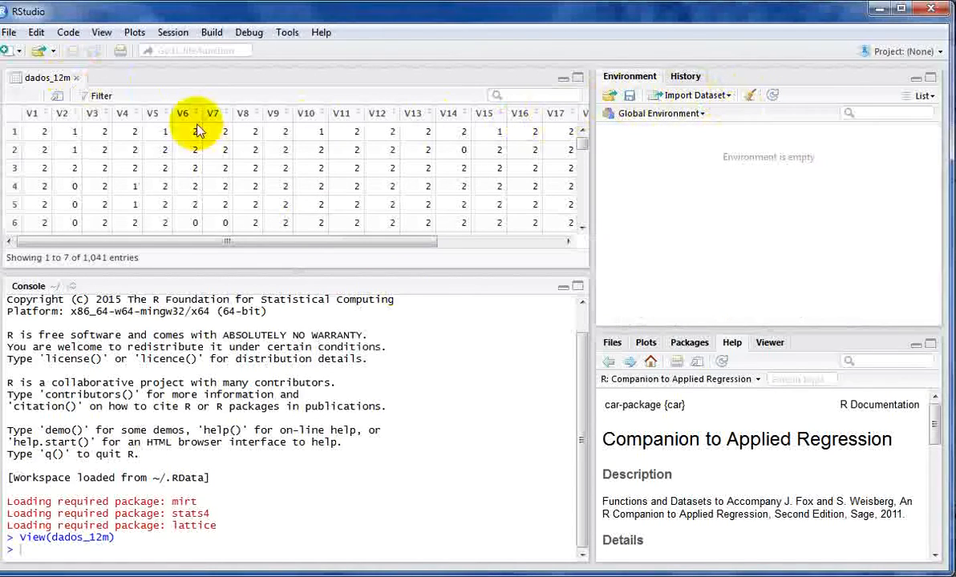
click(79, 78)
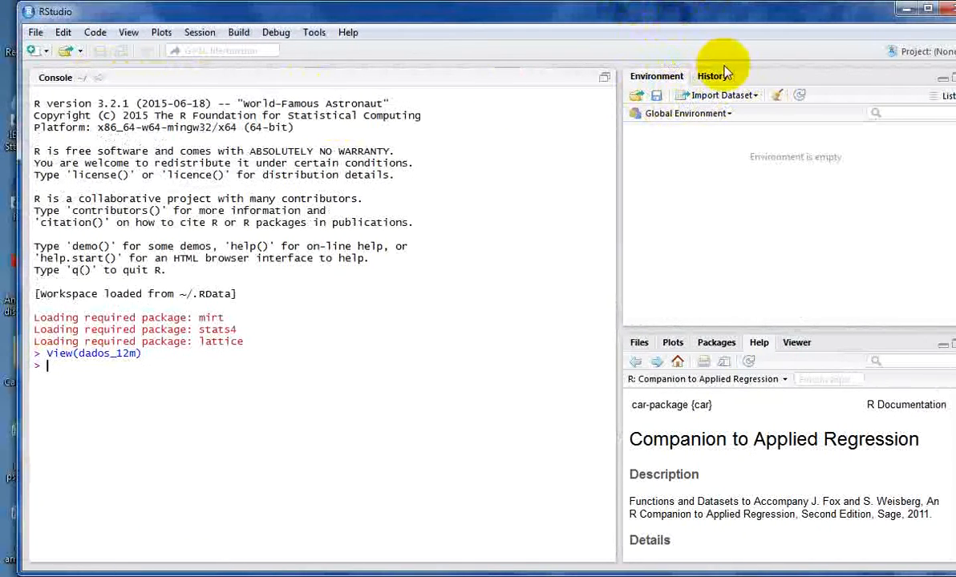
Import the dados_religiao_2 text file from the Desktop as a tab-separated dataset without a heading row.
click(704, 96)
click(728, 119)
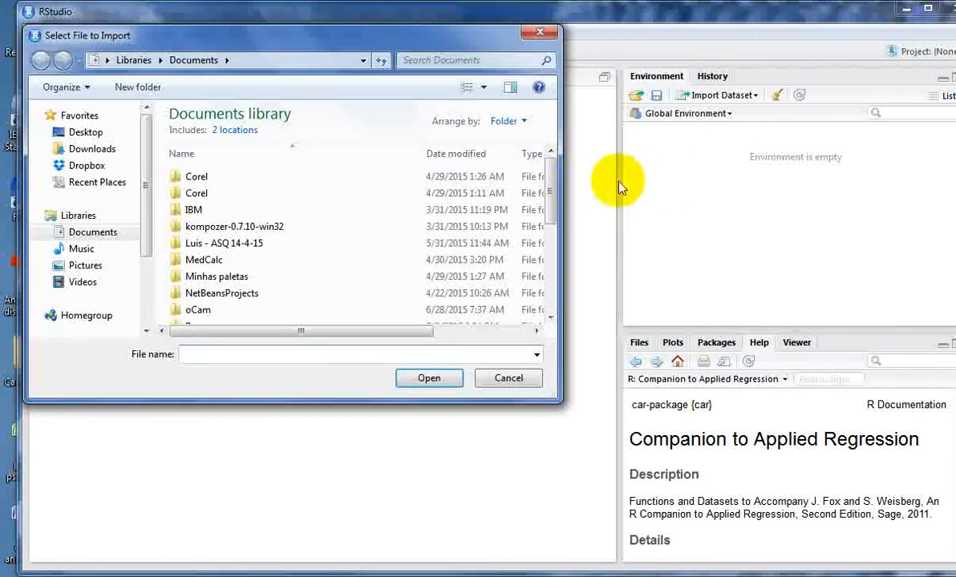
click(85, 132)
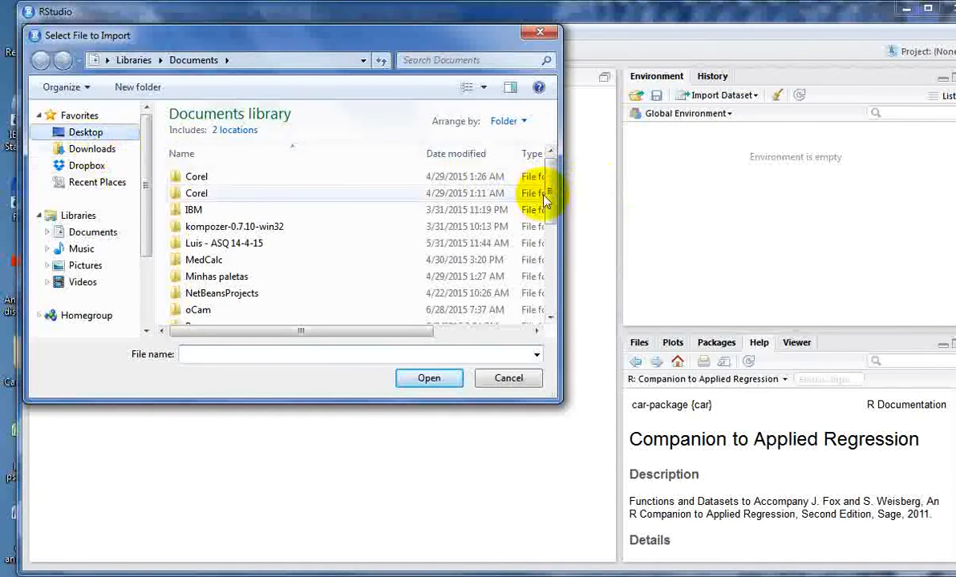
drag(550, 171, 550, 316)
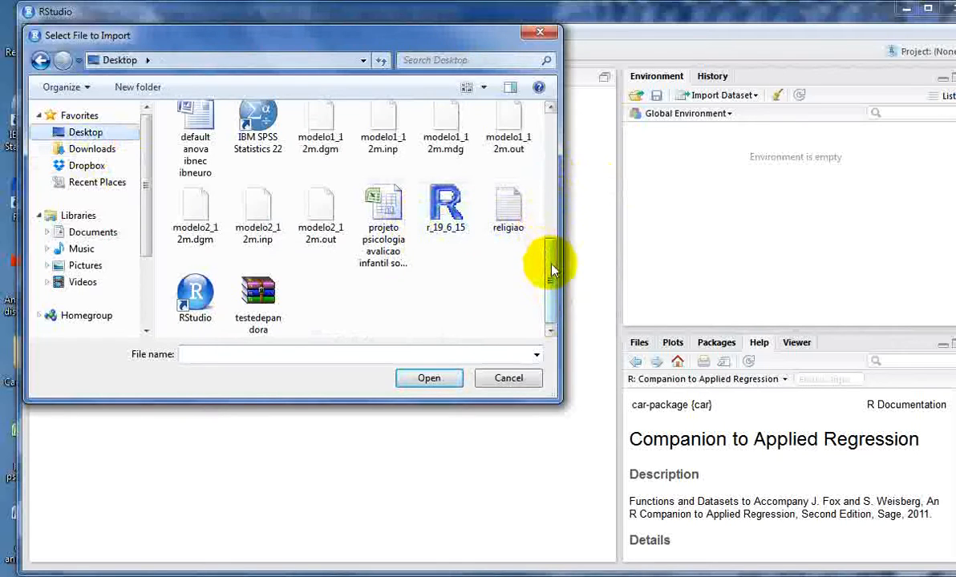
drag(551, 267, 555, 214)
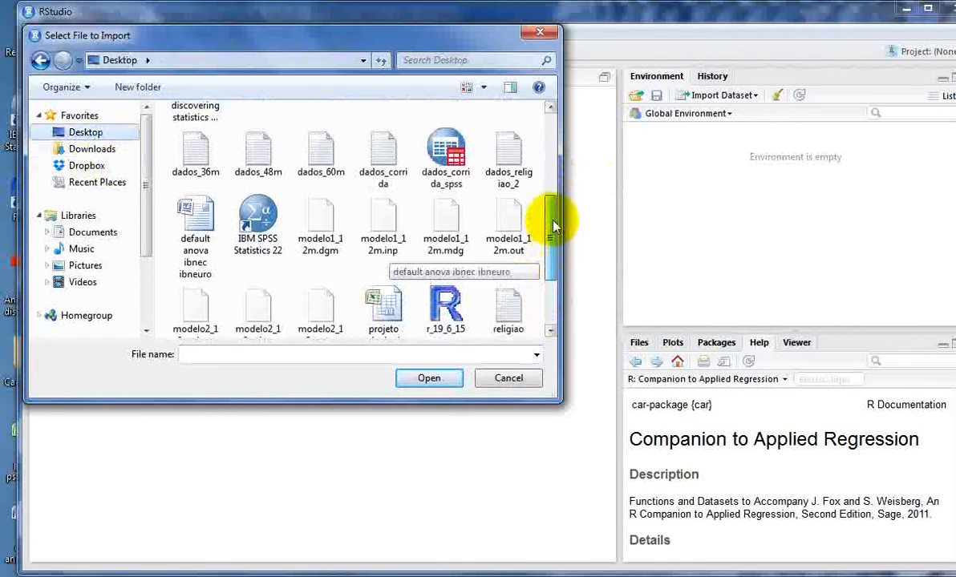
click(513, 172)
click(426, 378)
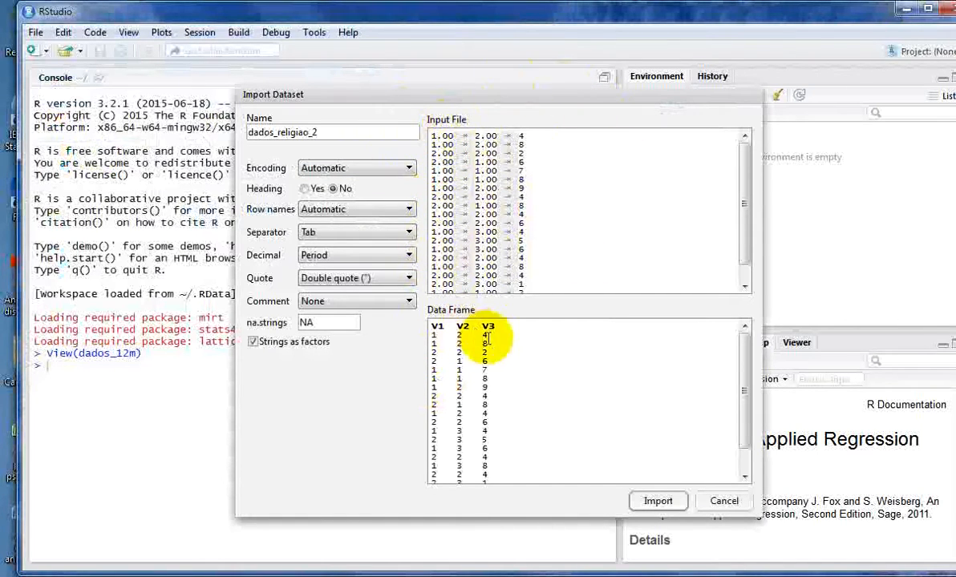
click(657, 502)
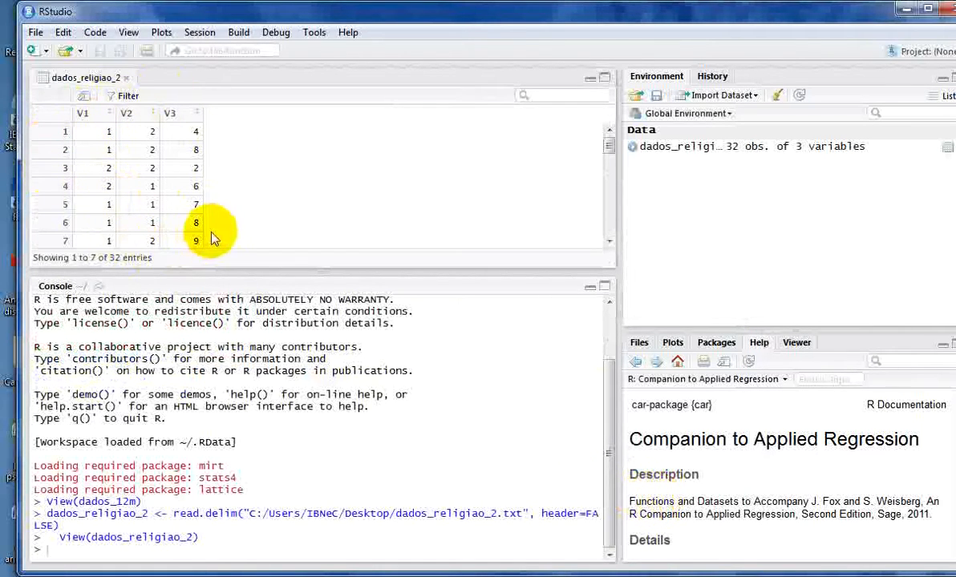
scroll(192, 216, down, 3)
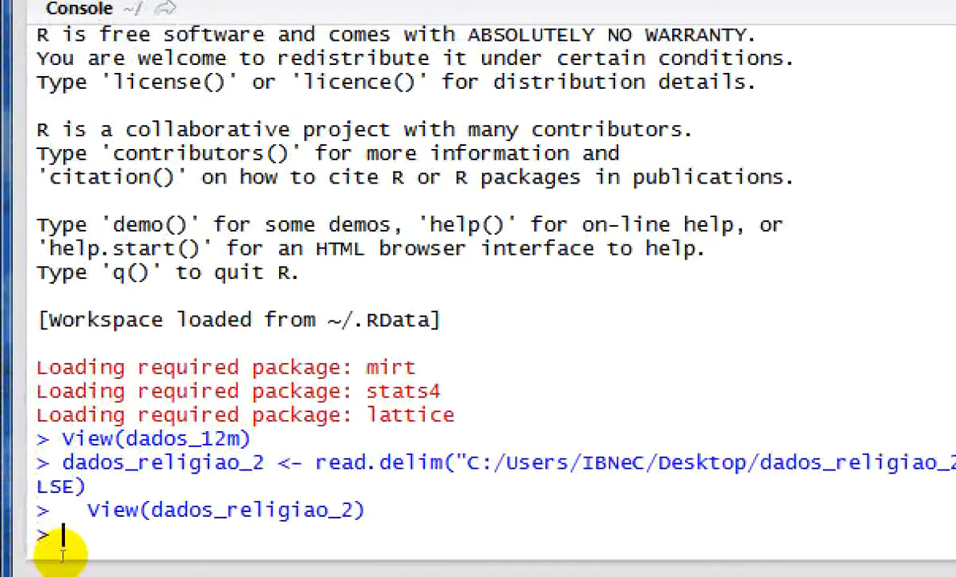
Load the Rcmdr package with library(Rcmdr) in the console.
text(libr)
key(Return)
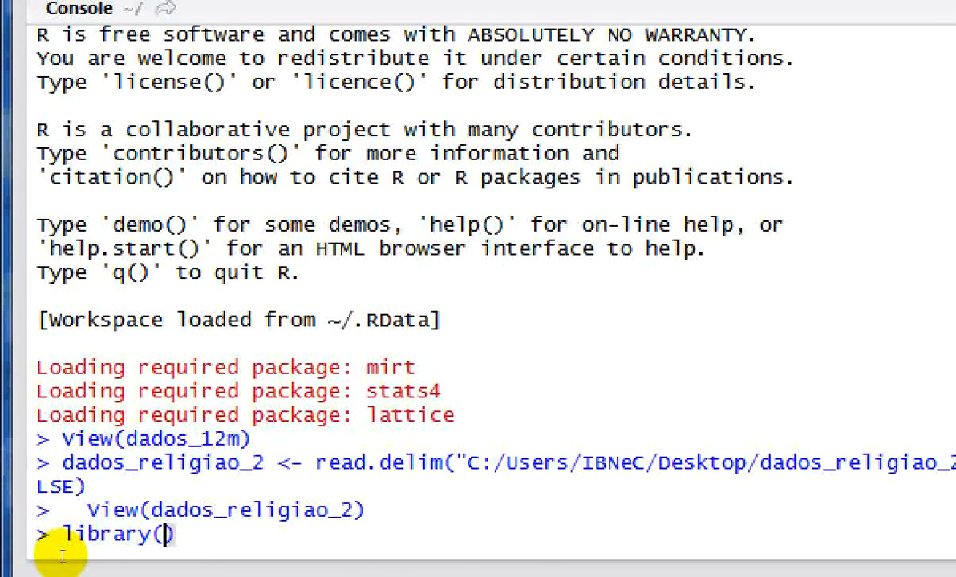
text(Rc)
key(Return)
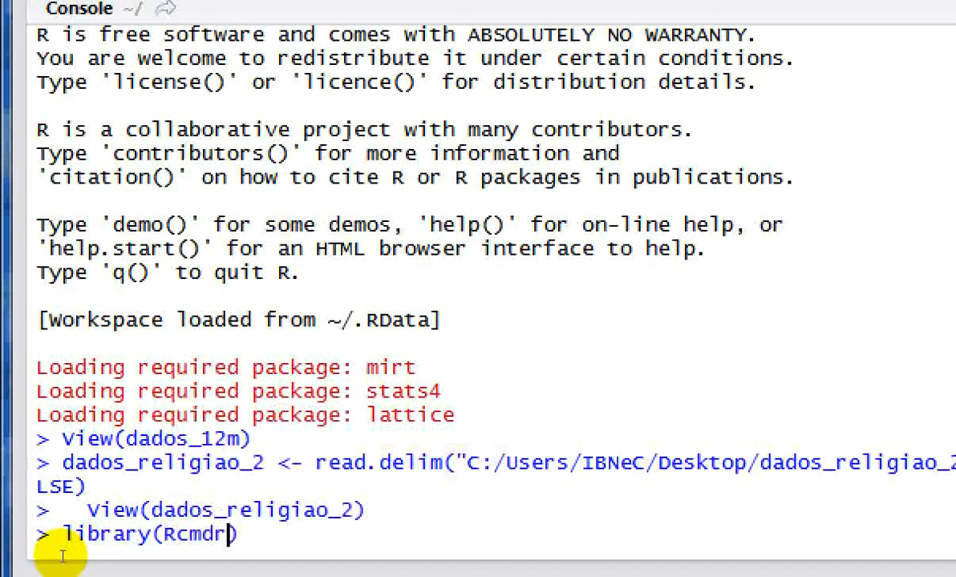
key(Return)
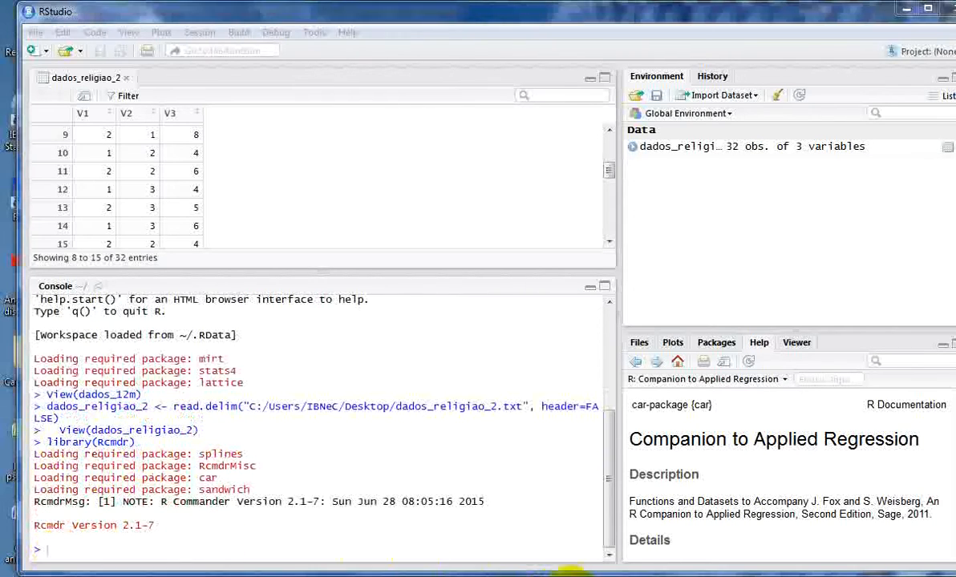
Switch to the R Commander window and make dados_religiao_2 the active data set.
click(565, 576)
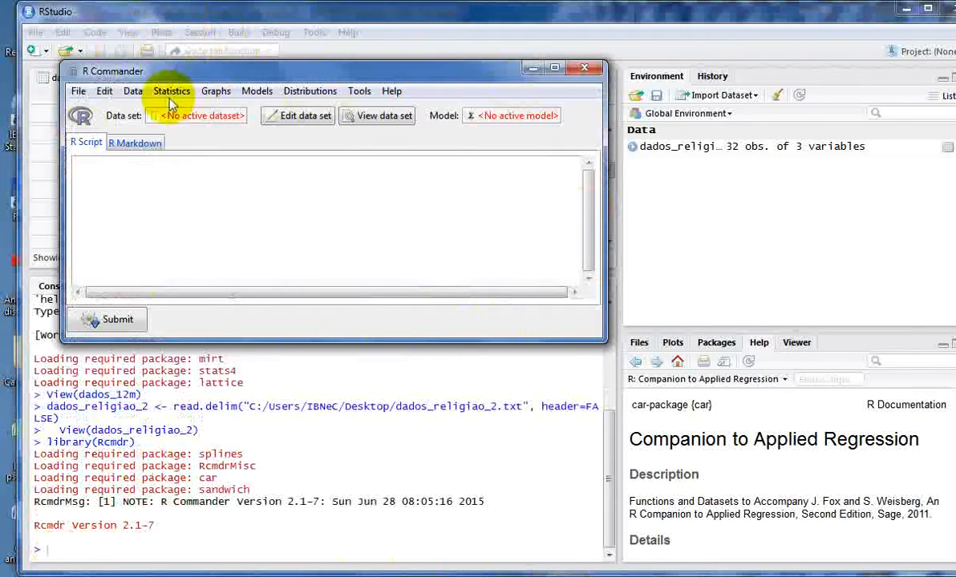
drag(237, 80, 338, 127)
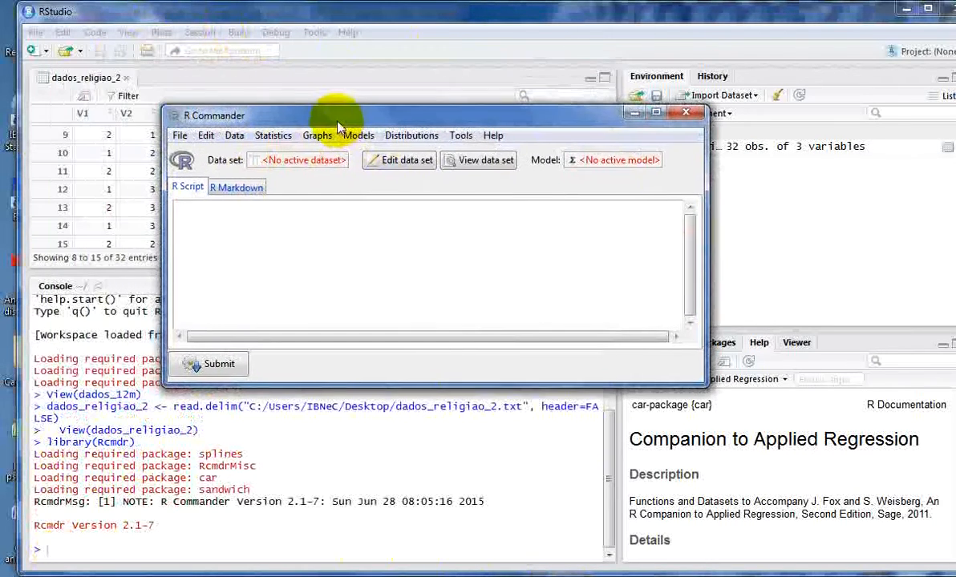
click(305, 160)
click(225, 202)
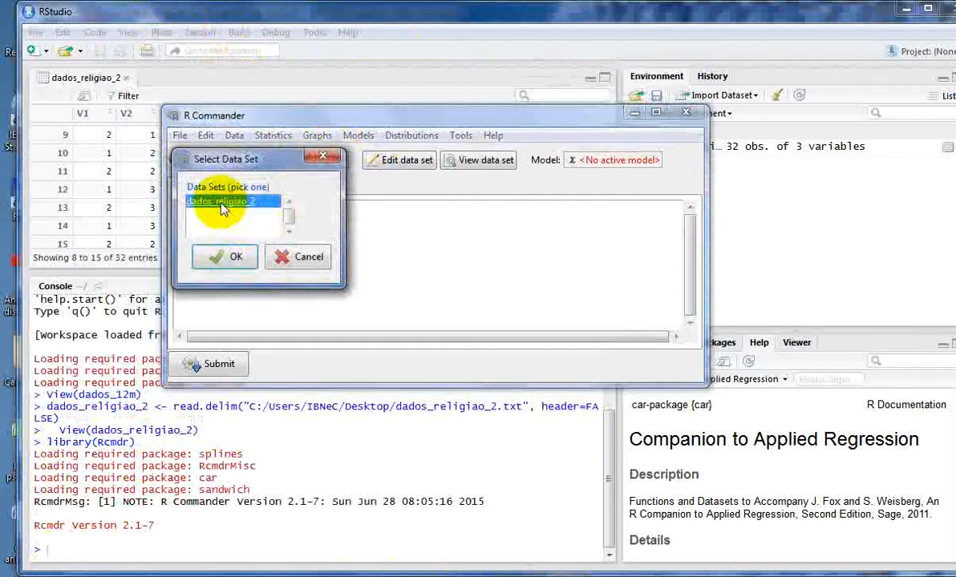
click(216, 257)
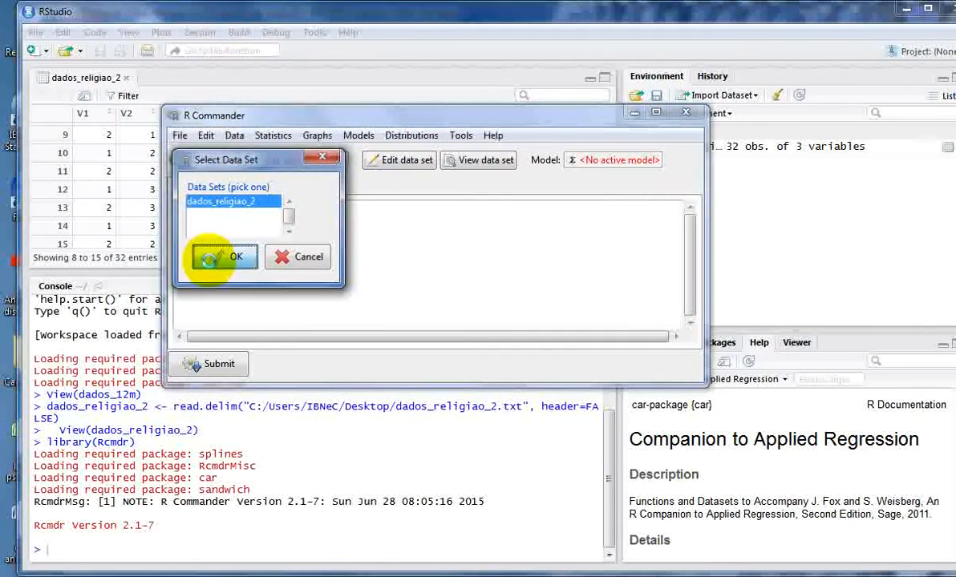
drag(278, 121, 296, 113)
Run a summary of the active data set and examine its output in the RStudio console.
click(282, 133)
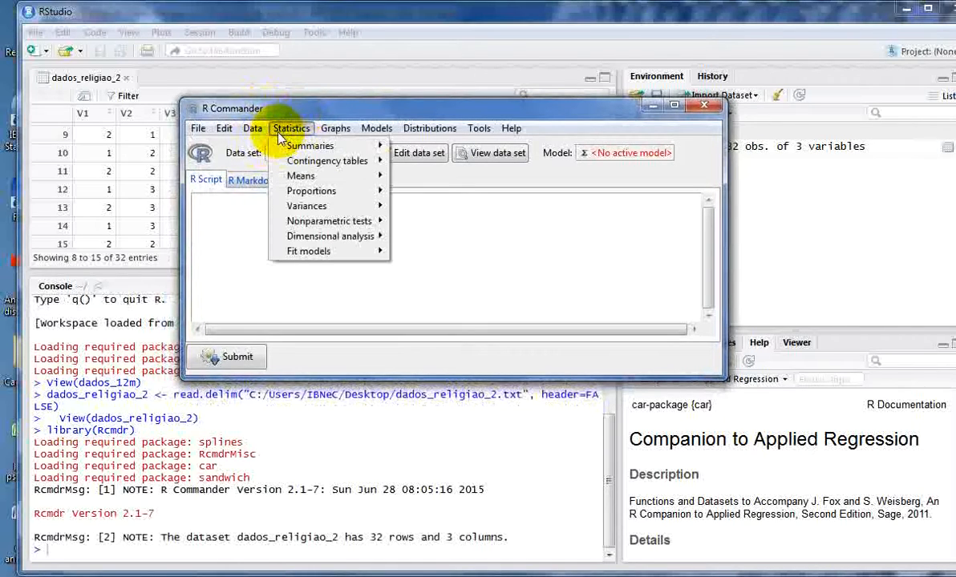
mouse_move(365, 145)
click(434, 150)
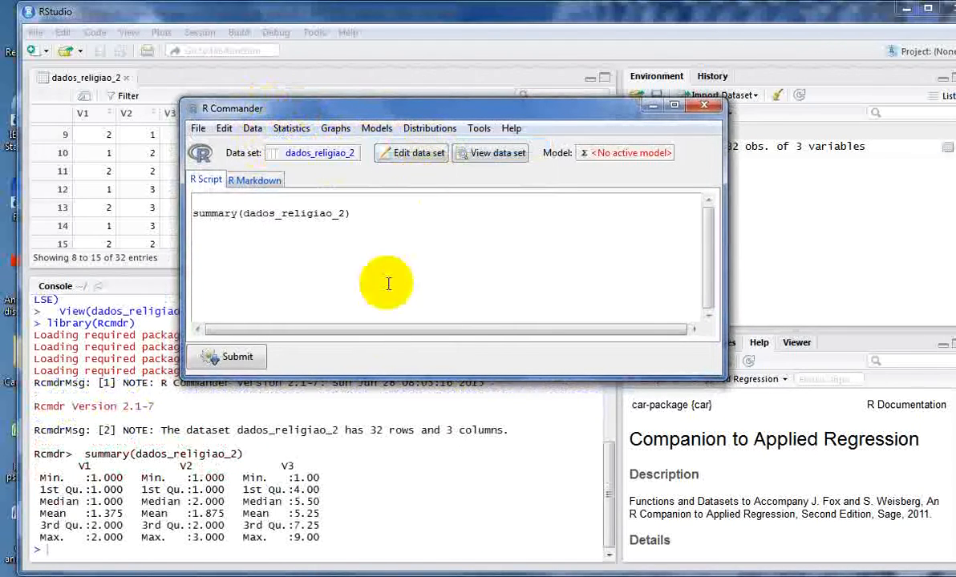
click(284, 455)
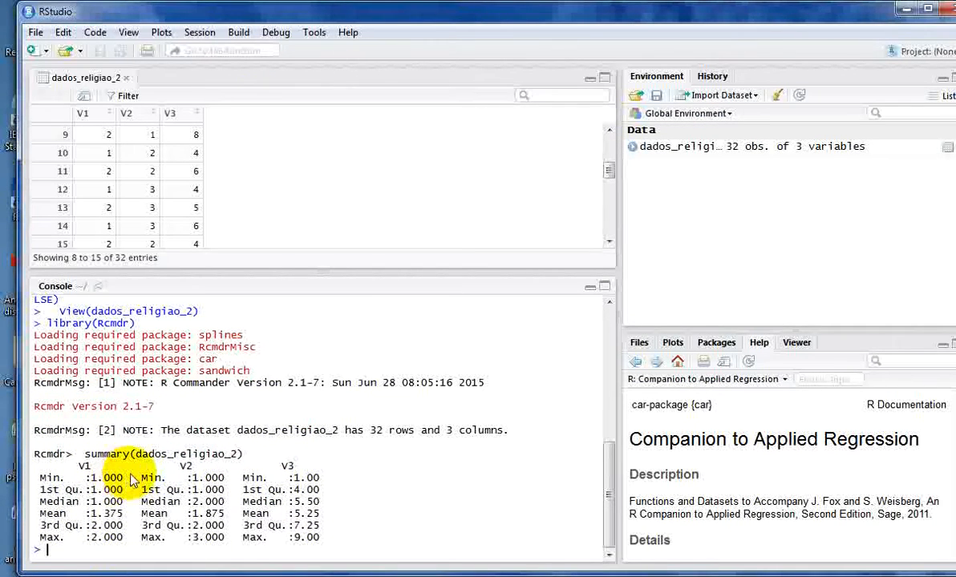
click(537, 572)
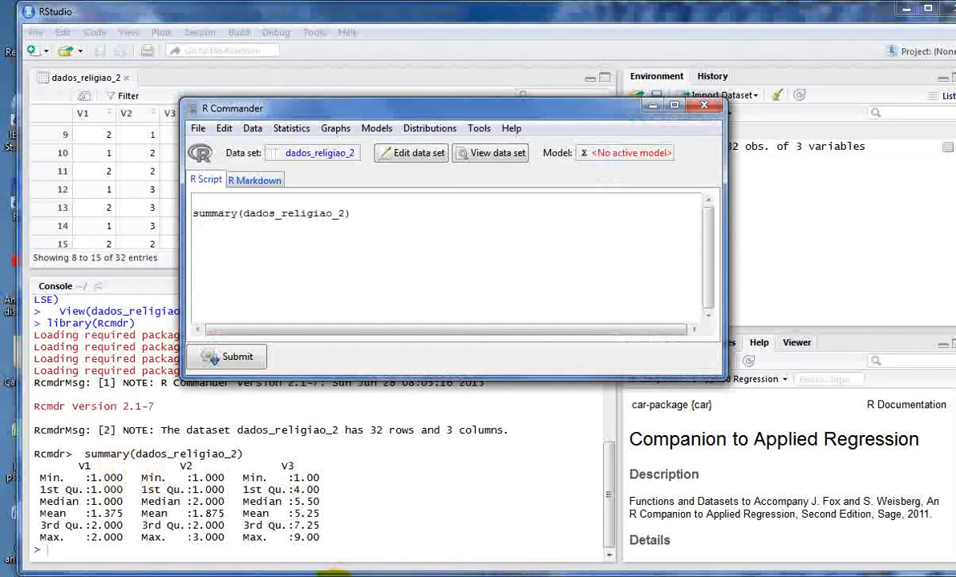
Switch to the SPSS data editor and check the value labels defined for Genero in the variable view.
mouse_move(337, 566)
click(309, 496)
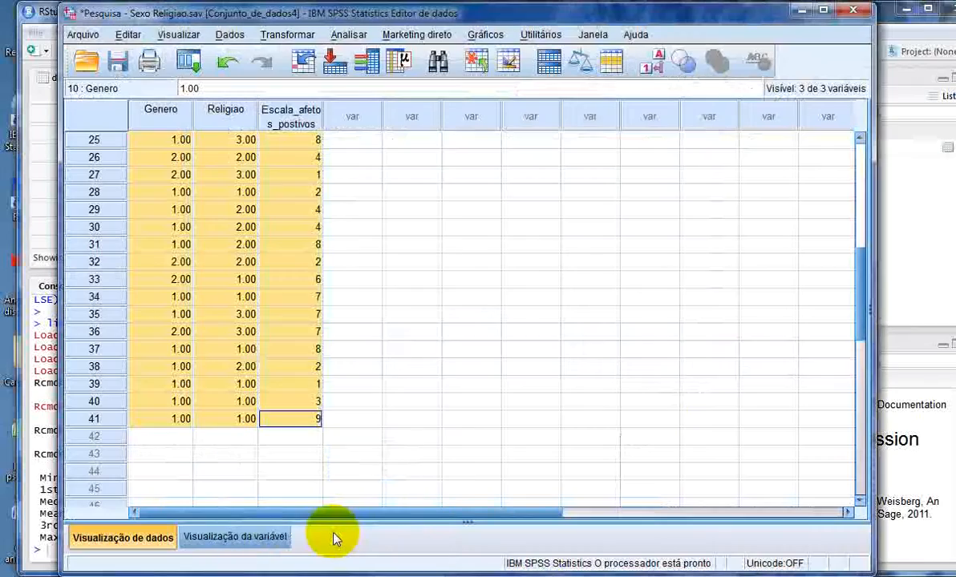
click(252, 543)
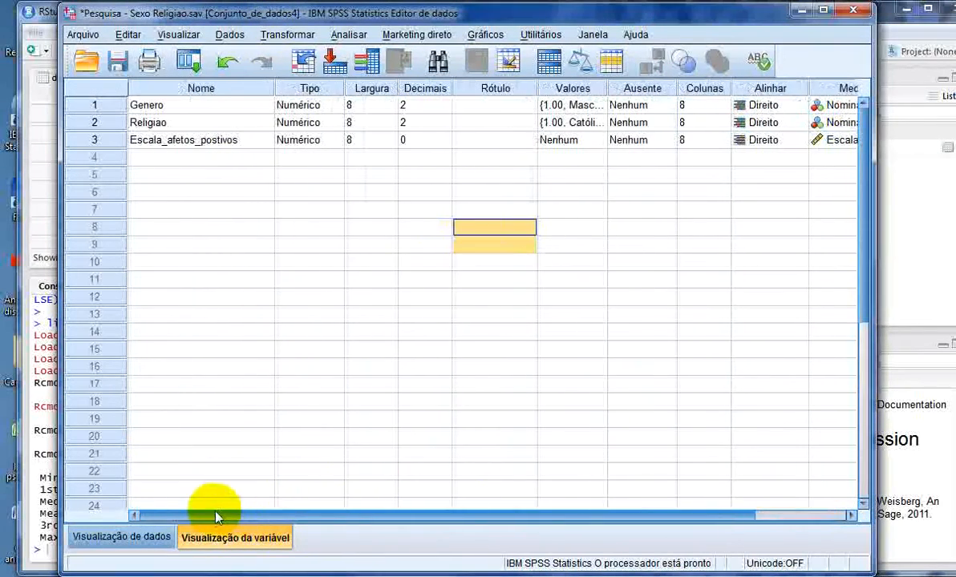
drag(316, 22, 564, 46)
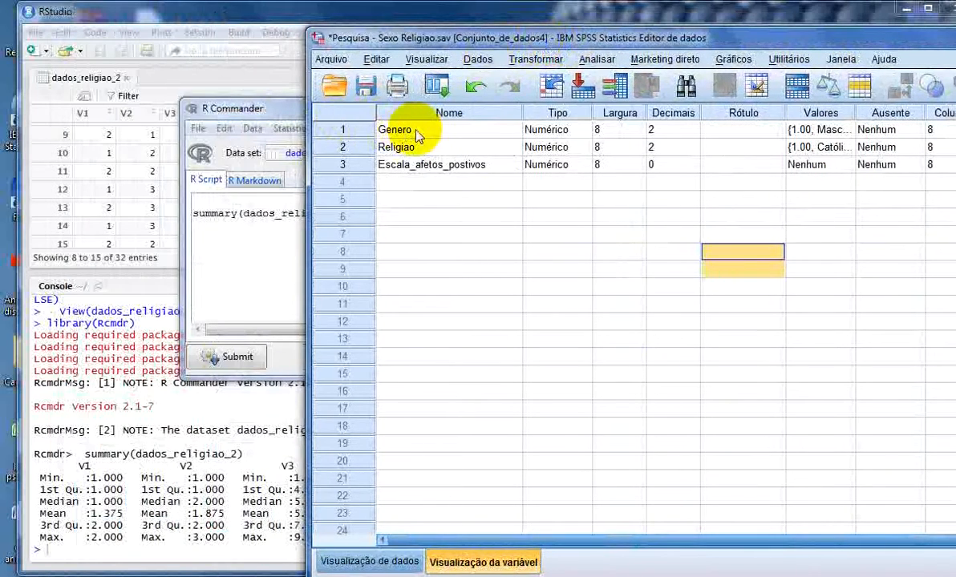
click(826, 129)
click(846, 129)
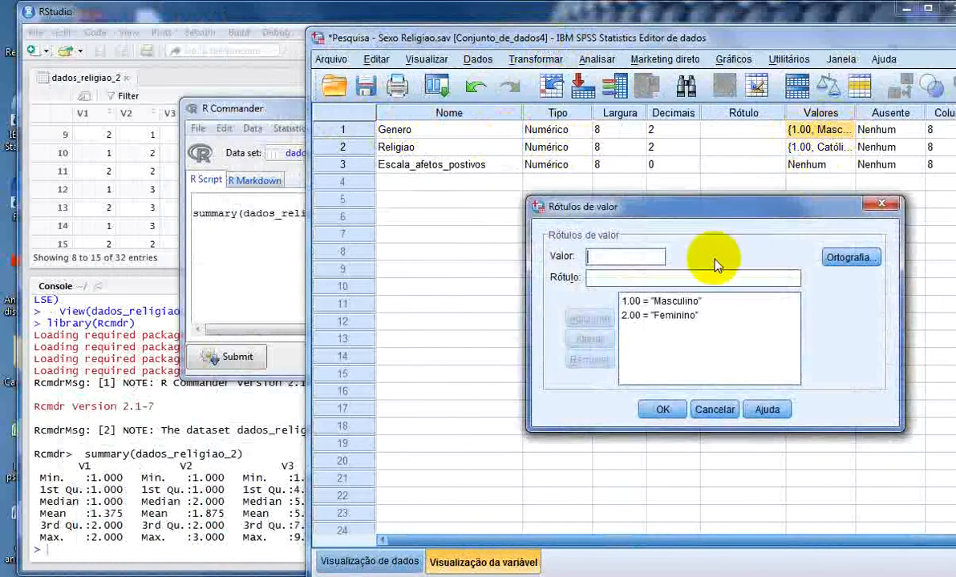
click(713, 409)
Switch to R Commander and convert the numeric variable V1 to a factor with levels M for 1 and F for 2, overwriting V1.
click(272, 114)
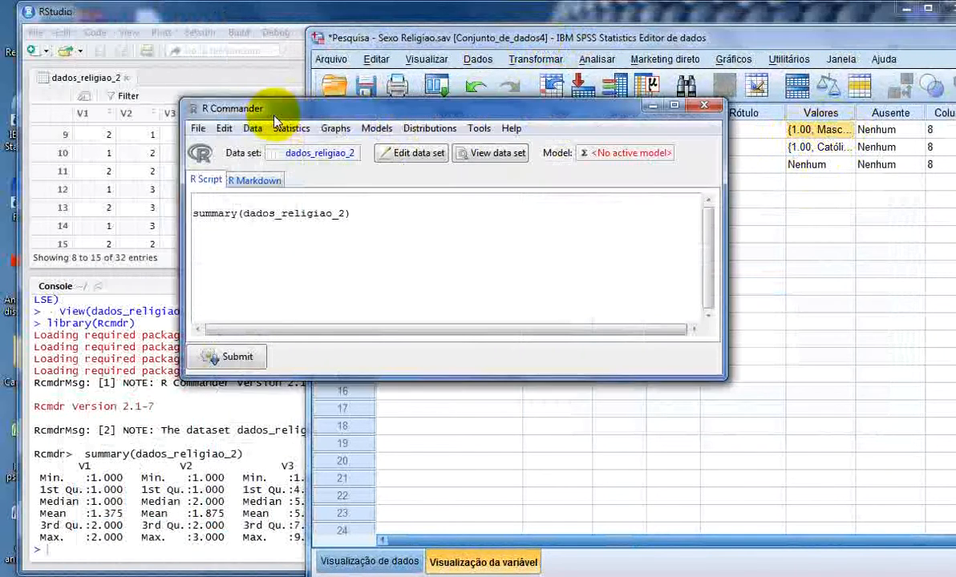
click(253, 131)
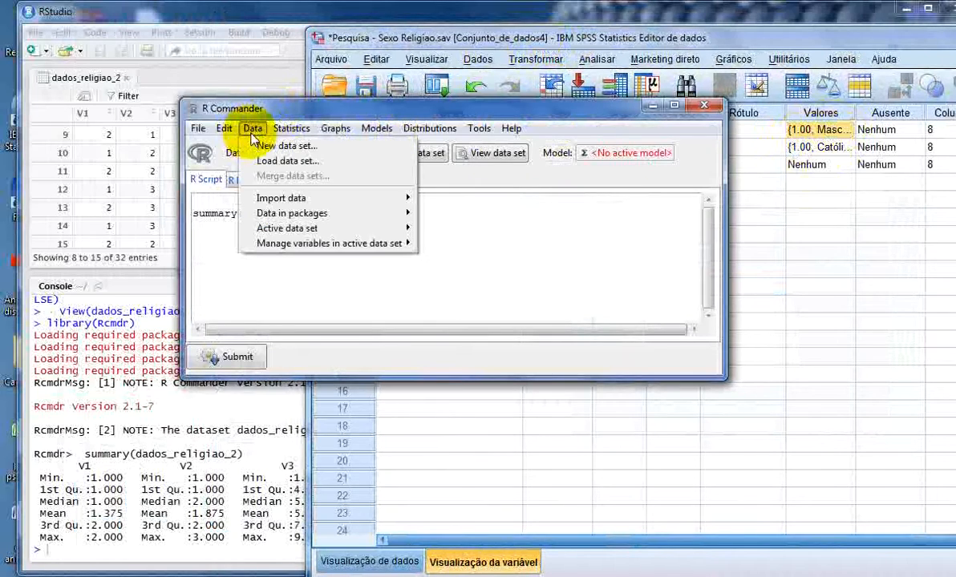
mouse_move(313, 248)
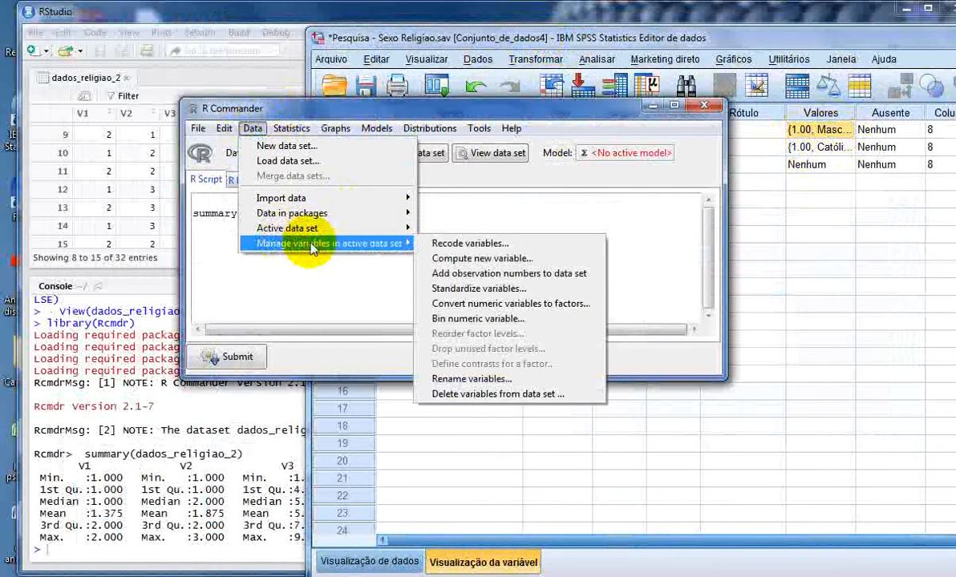
click(485, 303)
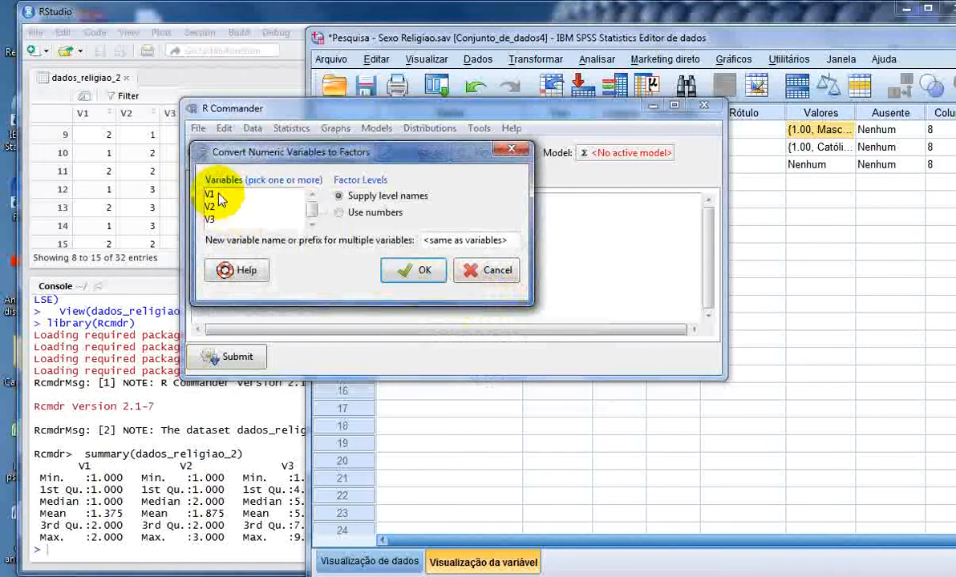
click(219, 195)
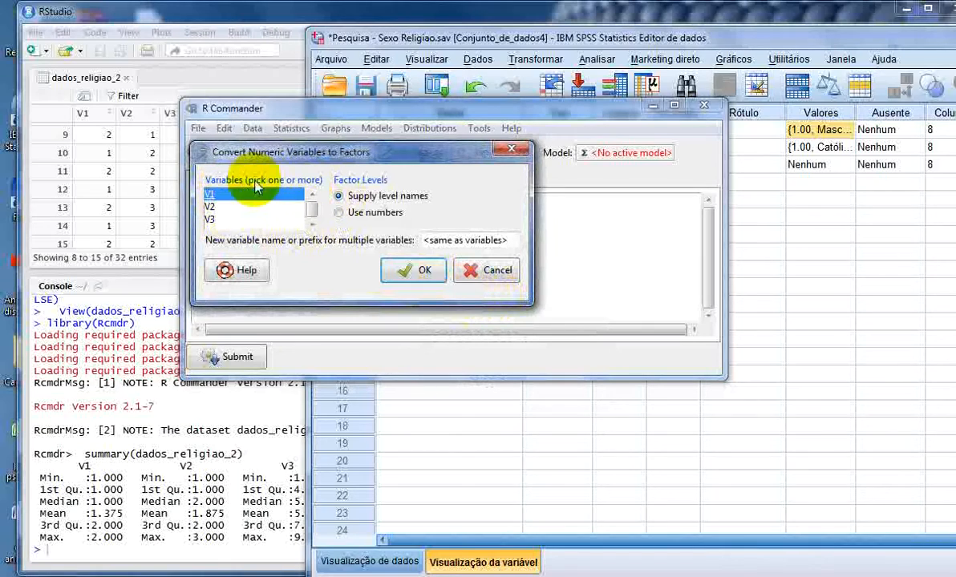
click(412, 271)
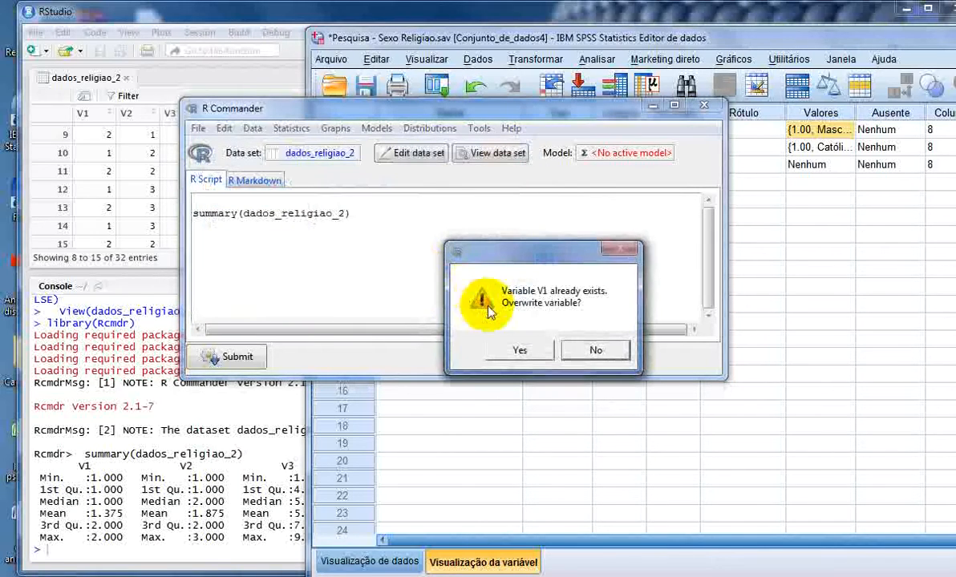
click(505, 349)
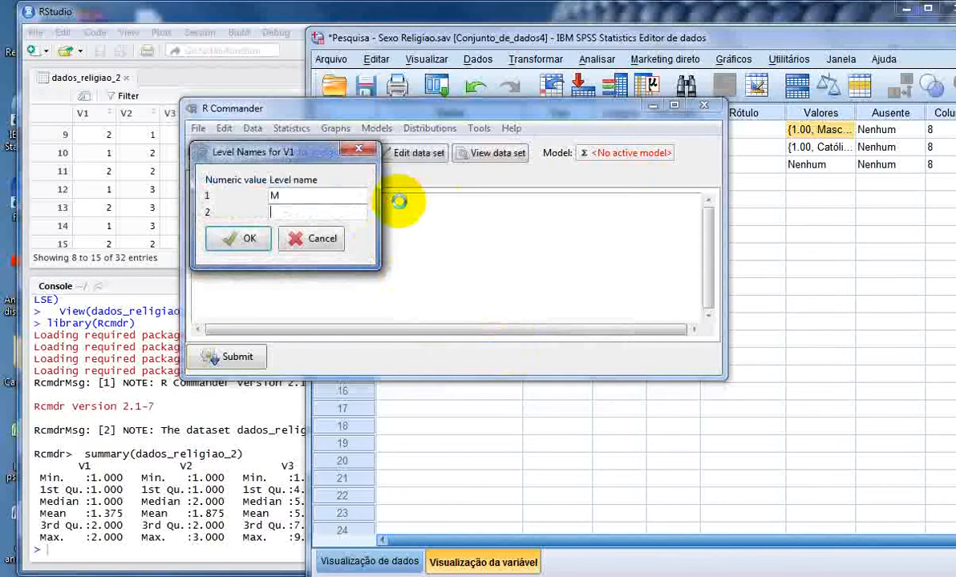
click(241, 240)
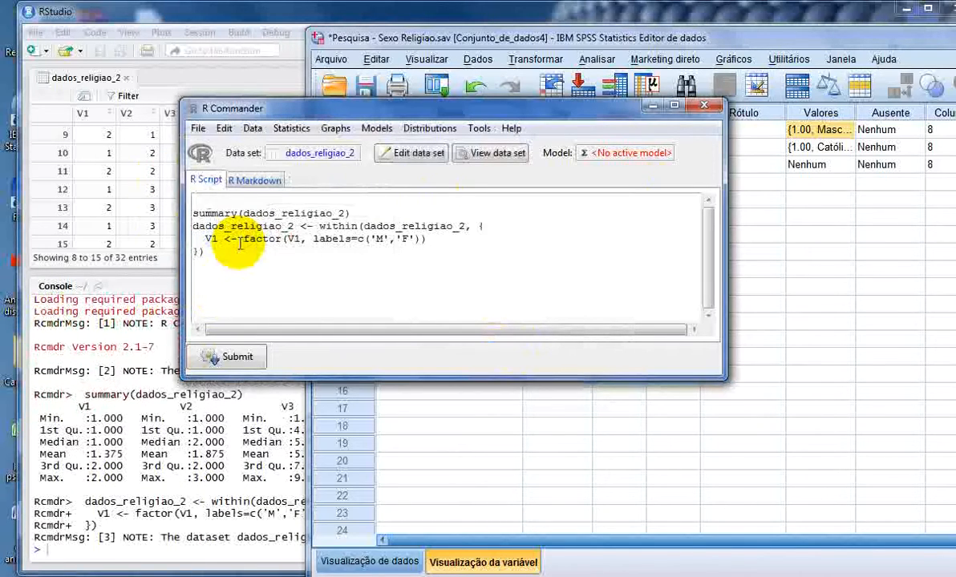
Move the R Commander window aside and check the value labels defined for Religiao in the SPSS variable view.
drag(497, 108, 511, 186)
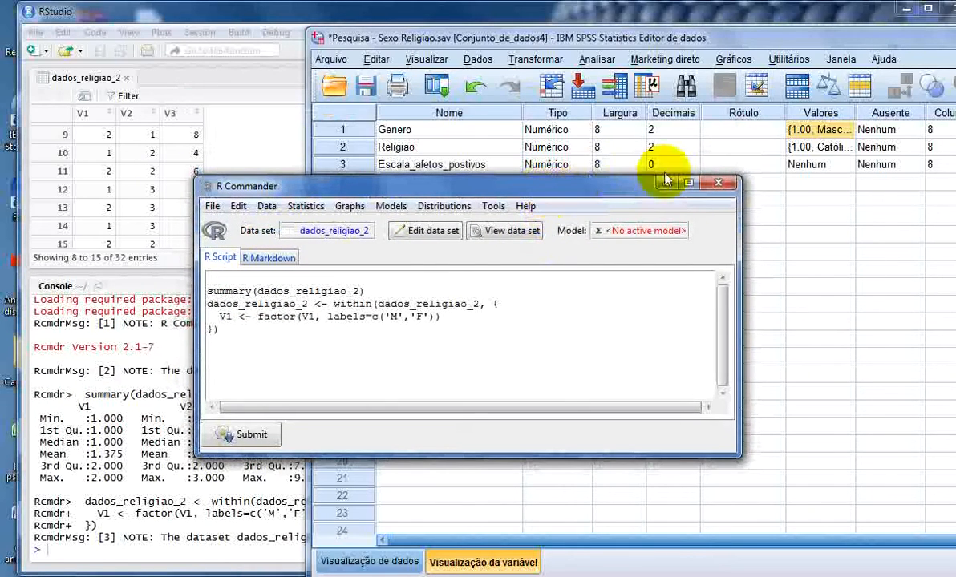
click(809, 147)
click(849, 146)
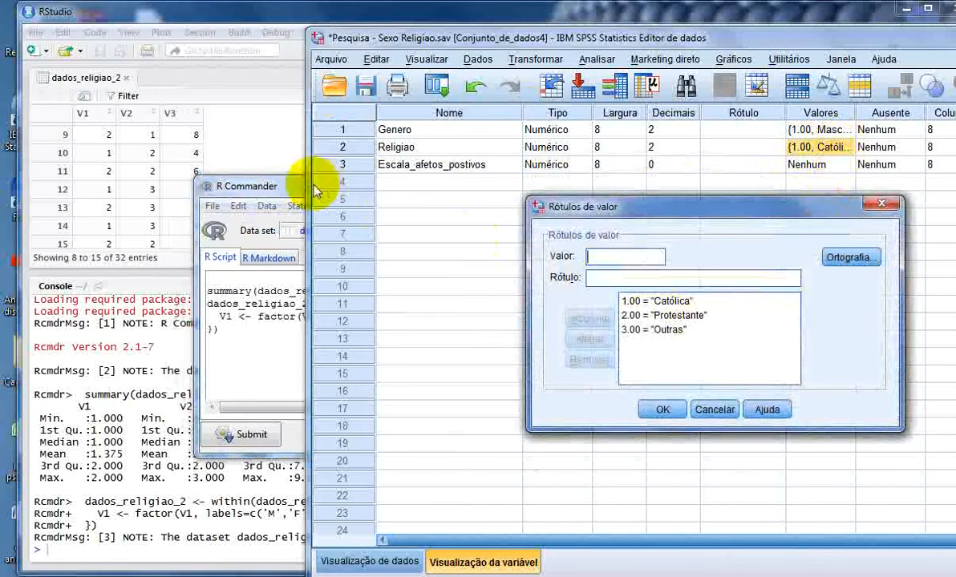
In R Commander, convert V2 to a factor with levels catolico, protestante and outros for 1 to 3, overwriting the variable.
click(285, 187)
click(266, 206)
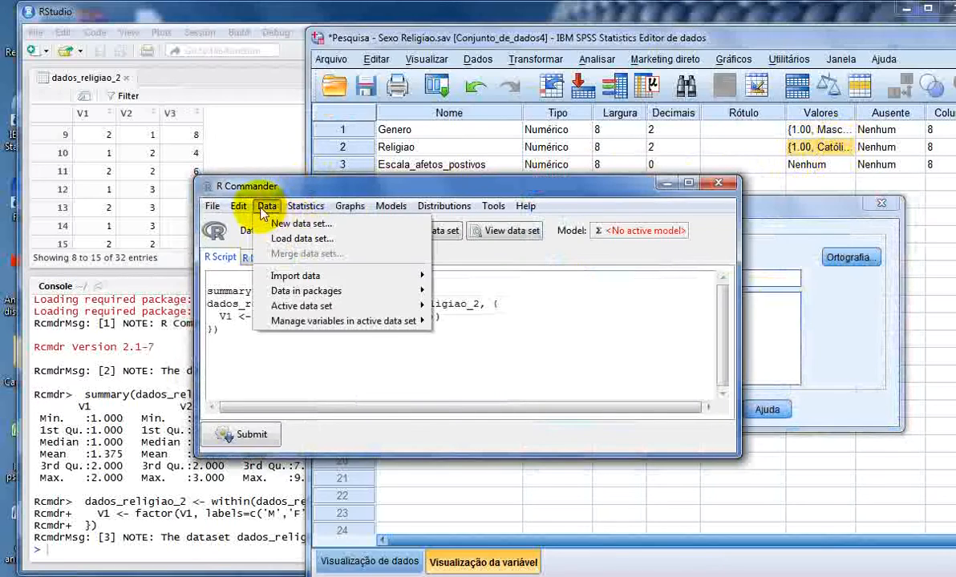
mouse_move(368, 327)
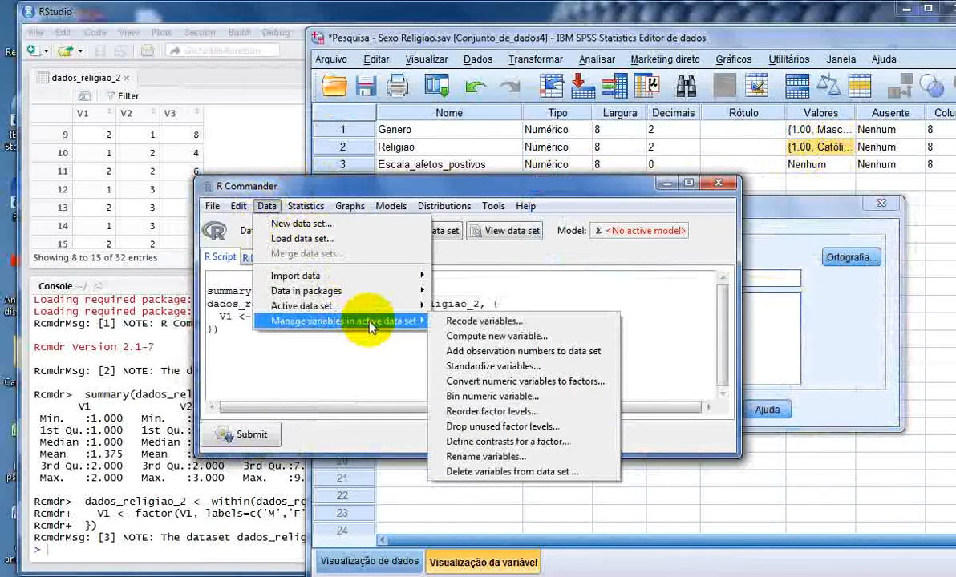
click(529, 385)
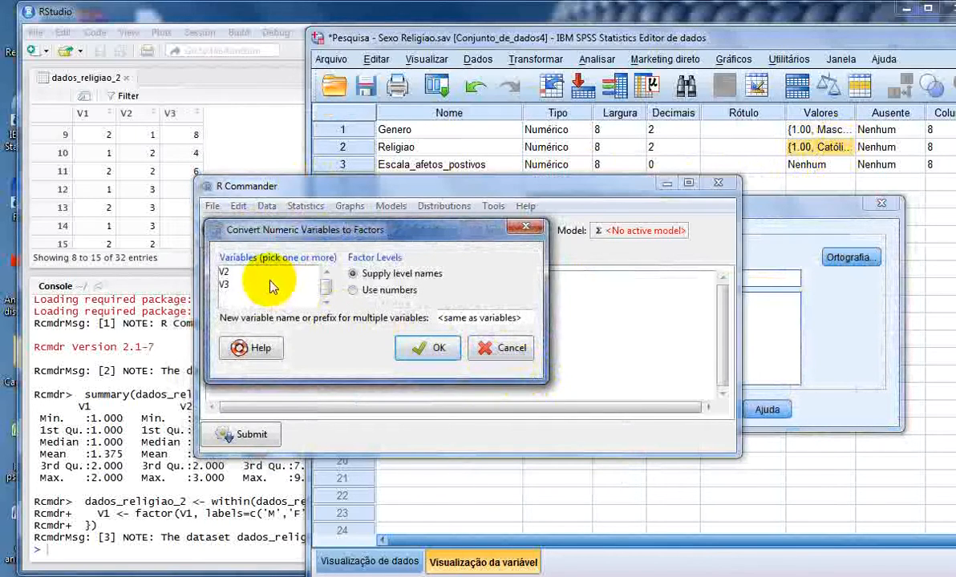
click(255, 272)
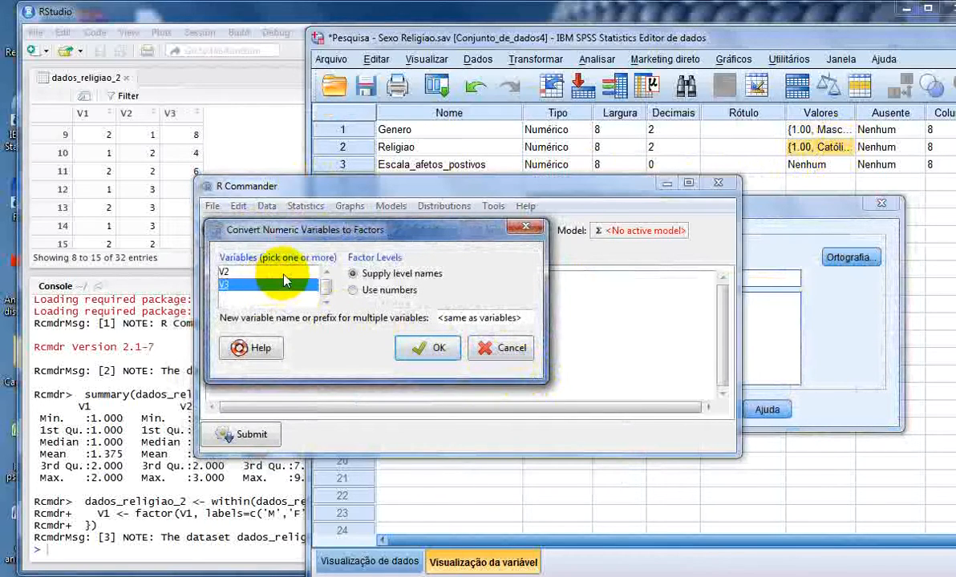
click(434, 348)
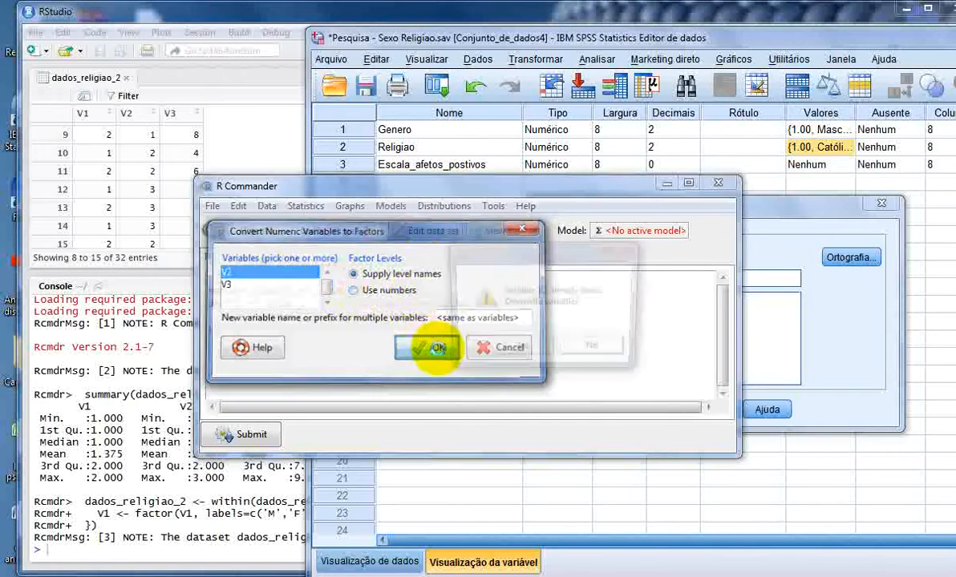
click(499, 351)
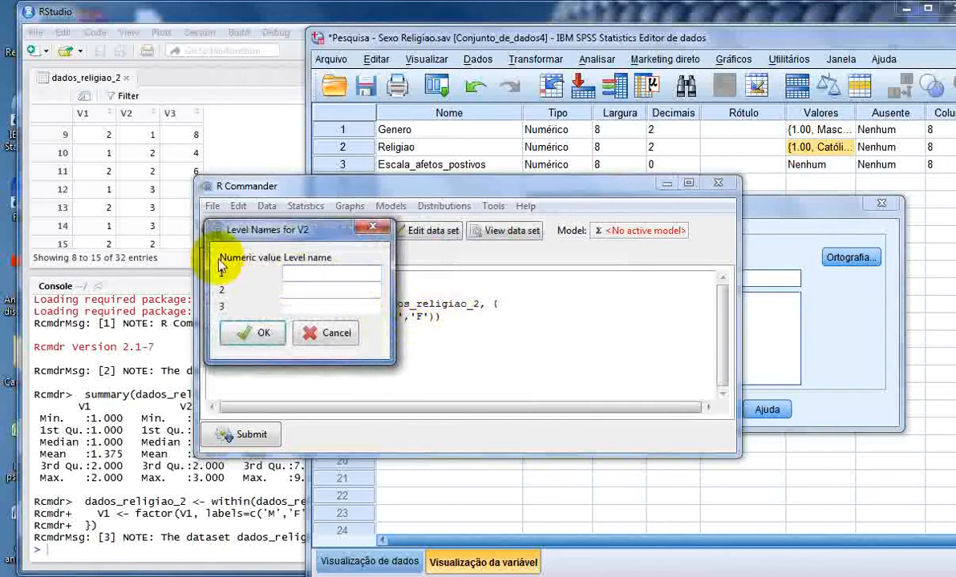
double_click(313, 274)
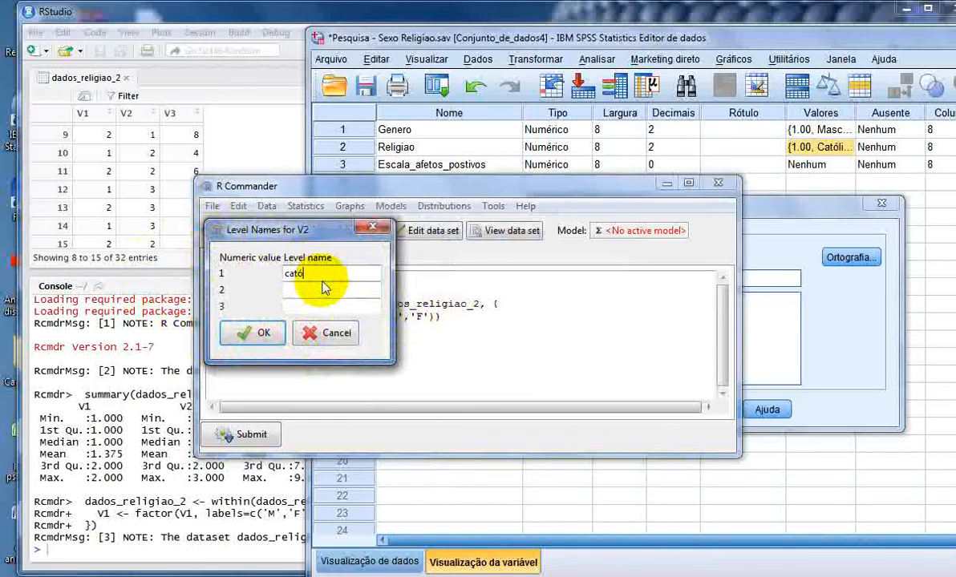
text(catolico)
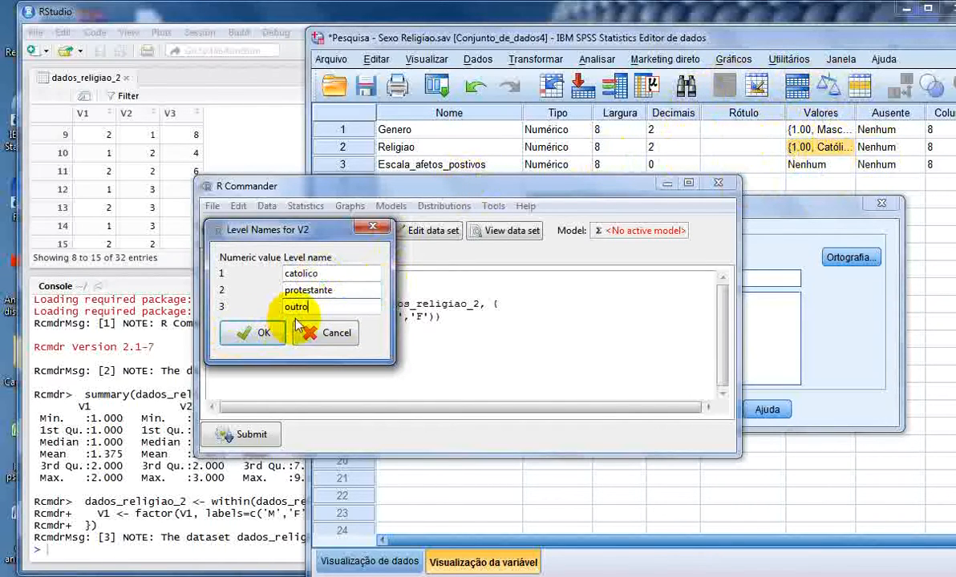
text(s)
click(258, 333)
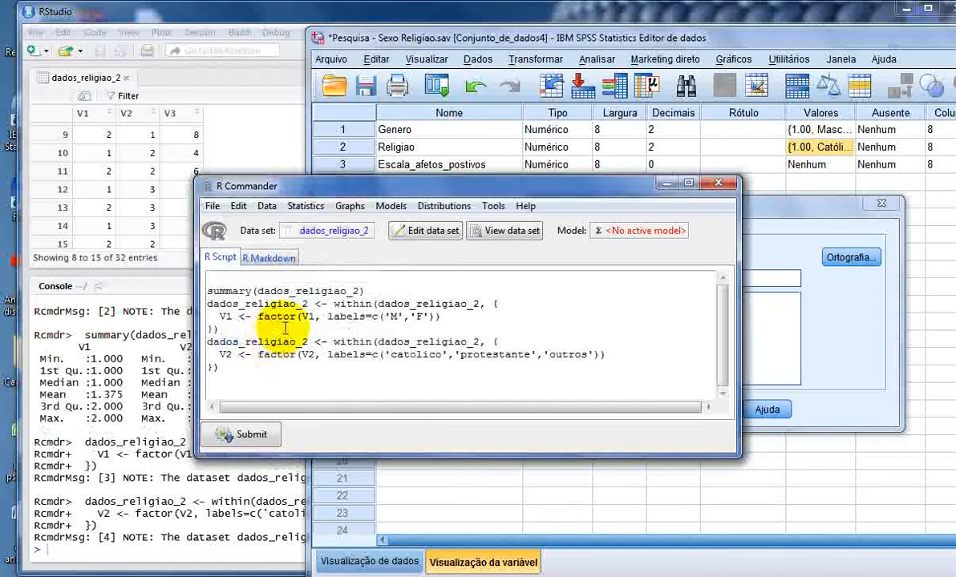
Switch to RStudio, refresh the environment and view dados_religiao_2 to check the converted factor columns.
click(143, 335)
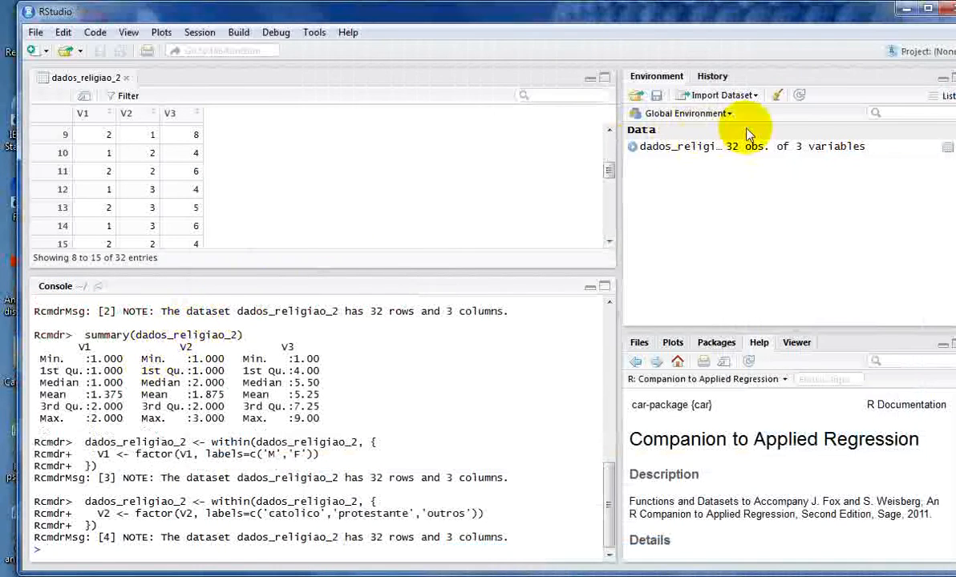
click(800, 96)
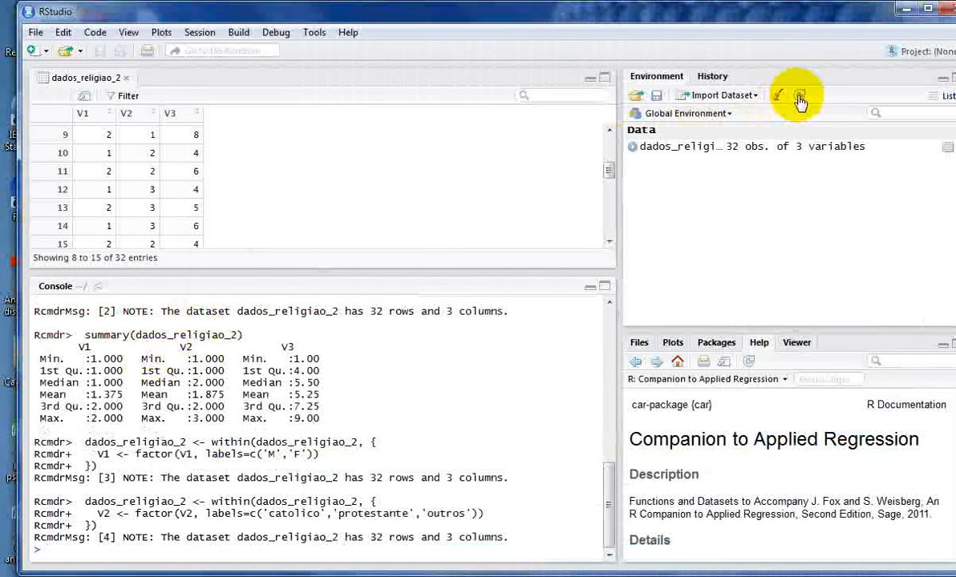
click(672, 148)
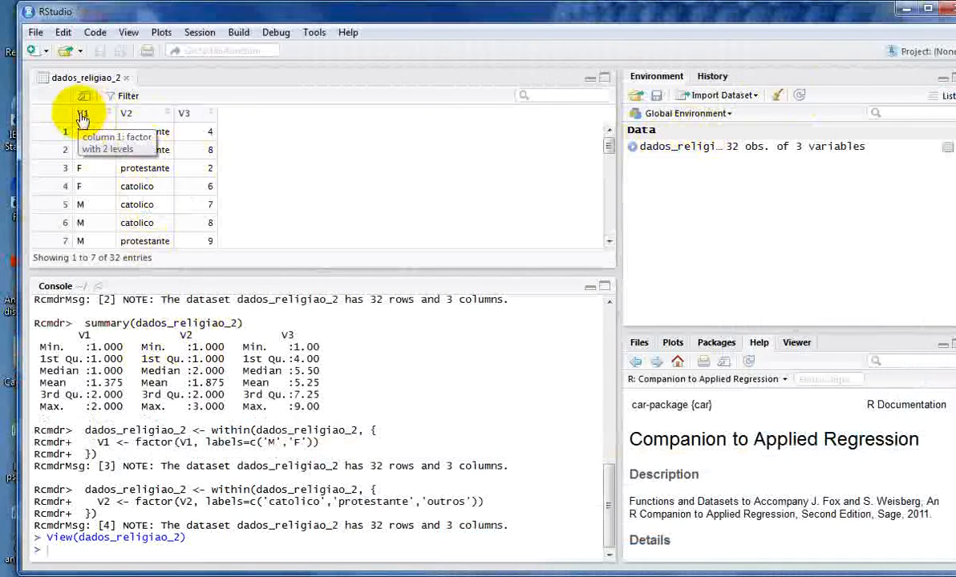
Return to R Commander and rename the variable V1 in the active data set as genero.
click(559, 572)
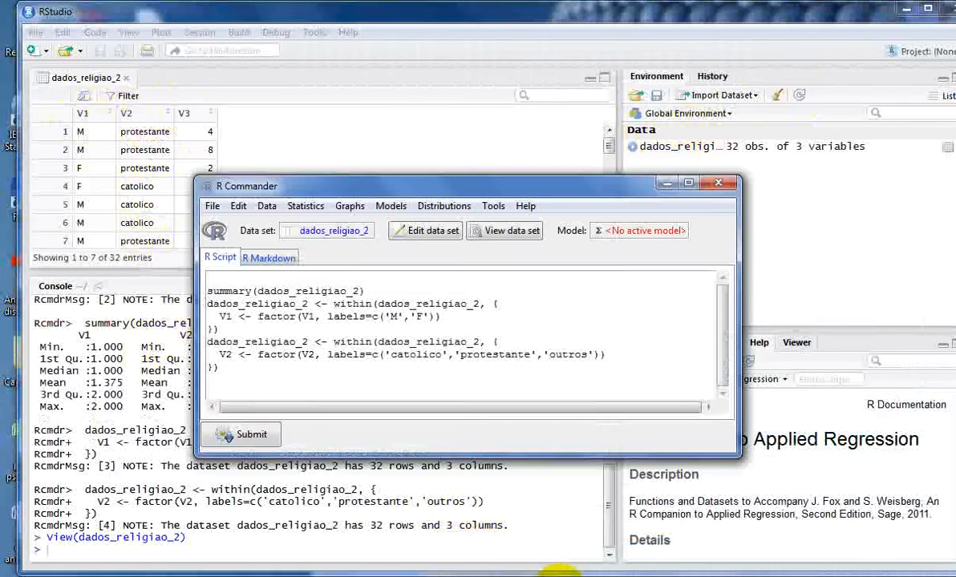
click(303, 205)
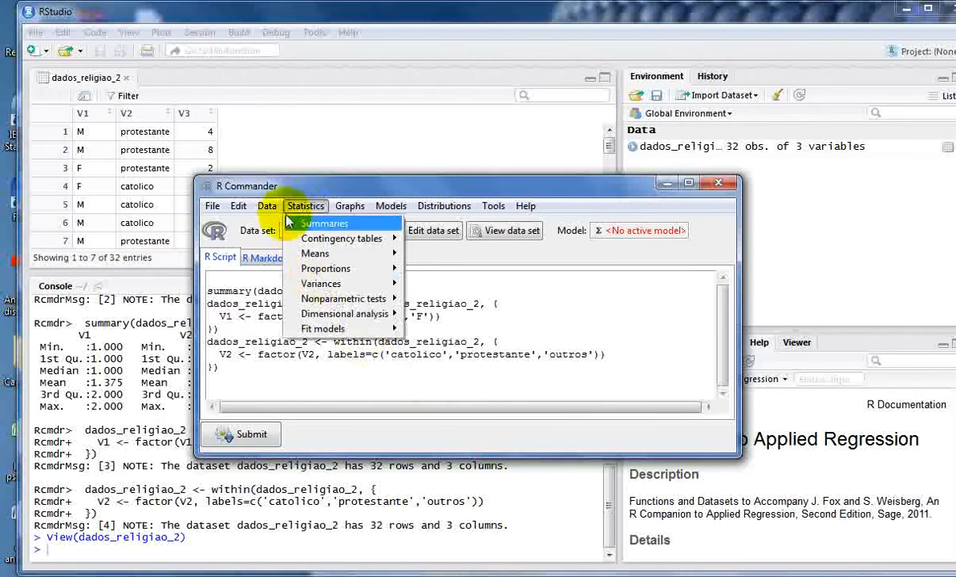
mouse_move(267, 206)
mouse_move(316, 321)
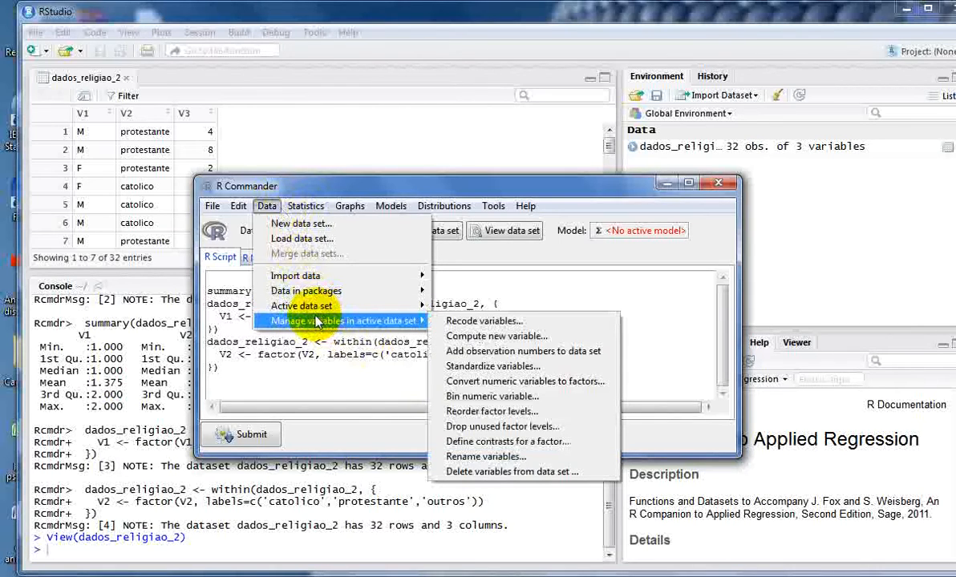
click(512, 456)
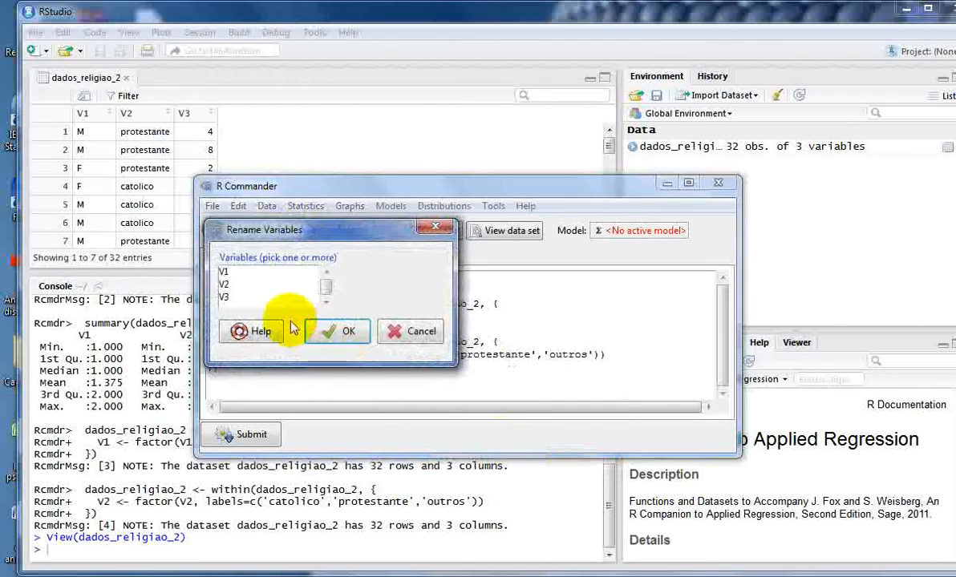
click(241, 272)
click(325, 330)
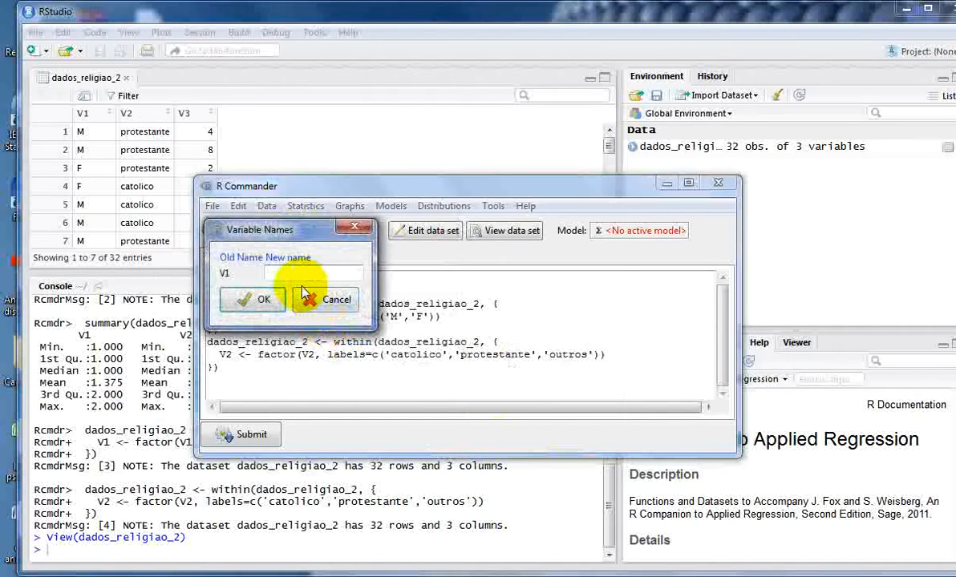
text(genero)
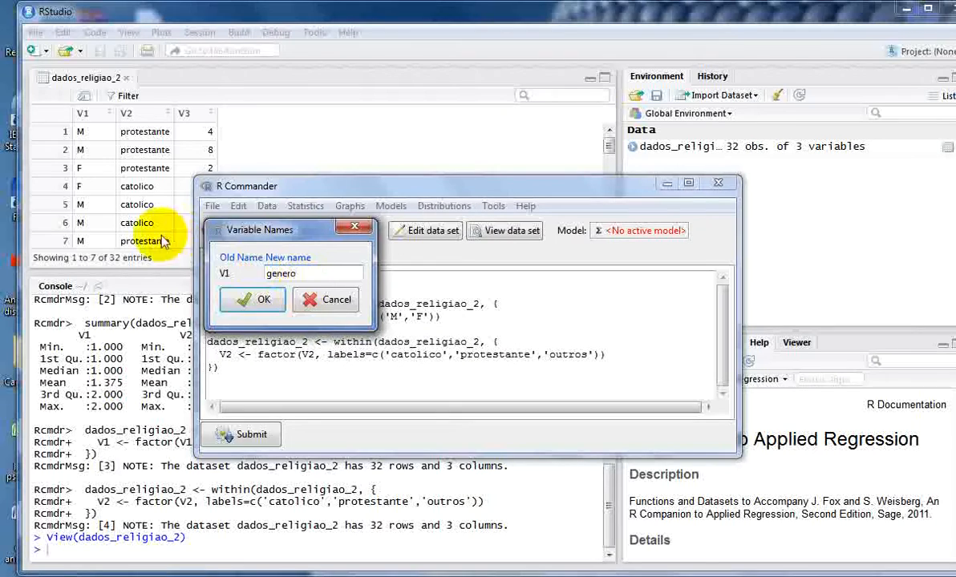
click(250, 299)
Rename the variable V2 in the active data set as religiao.
click(265, 207)
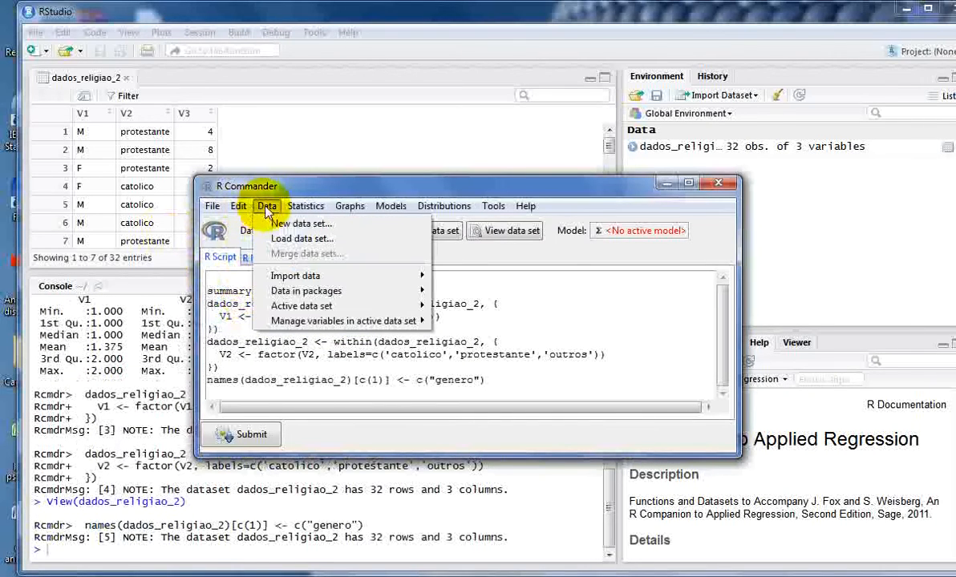
mouse_move(357, 321)
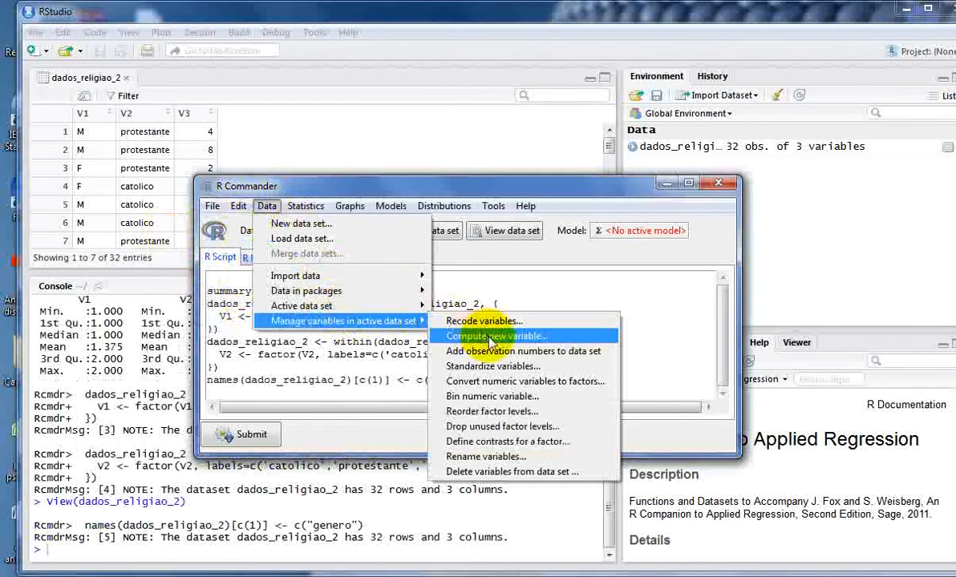
click(485, 456)
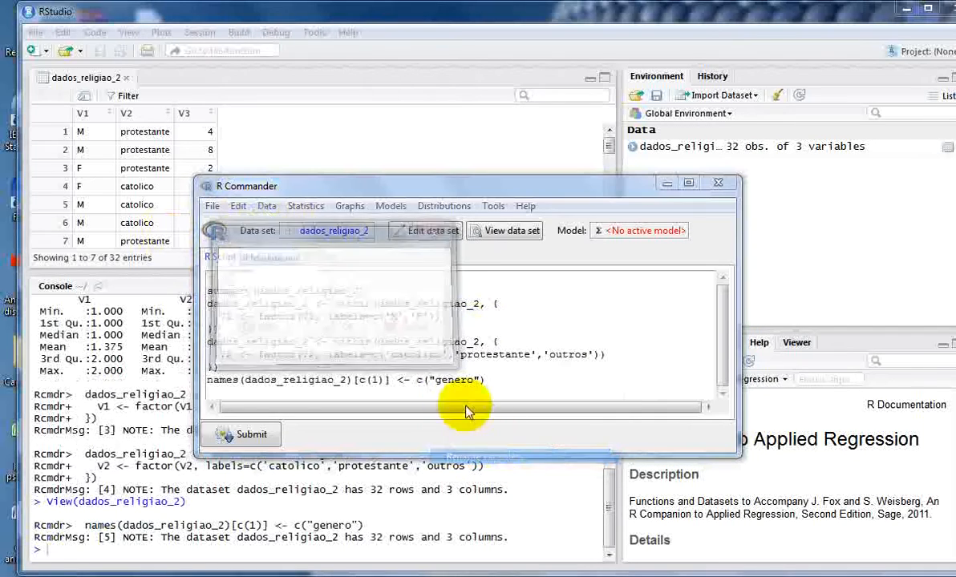
click(264, 284)
click(321, 335)
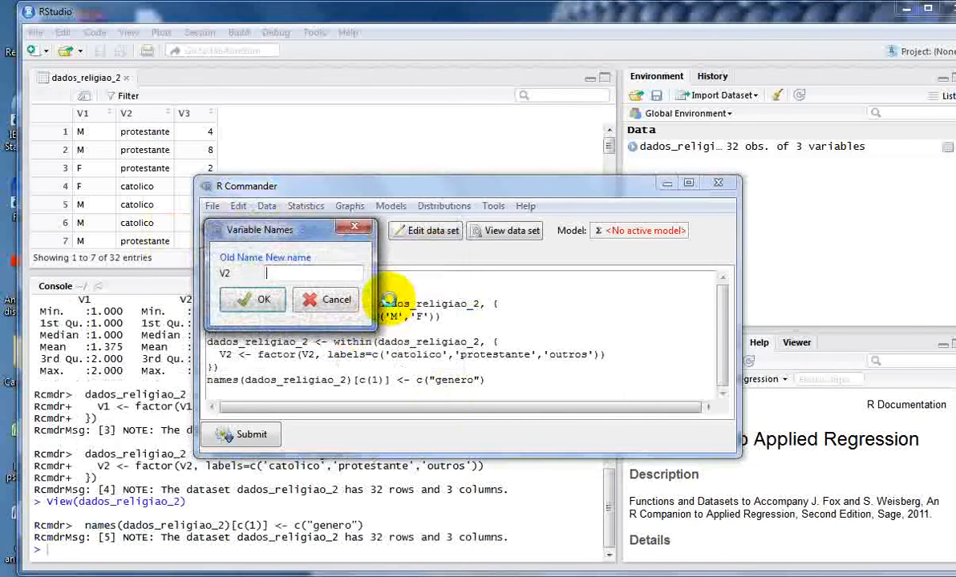
text(religiao)
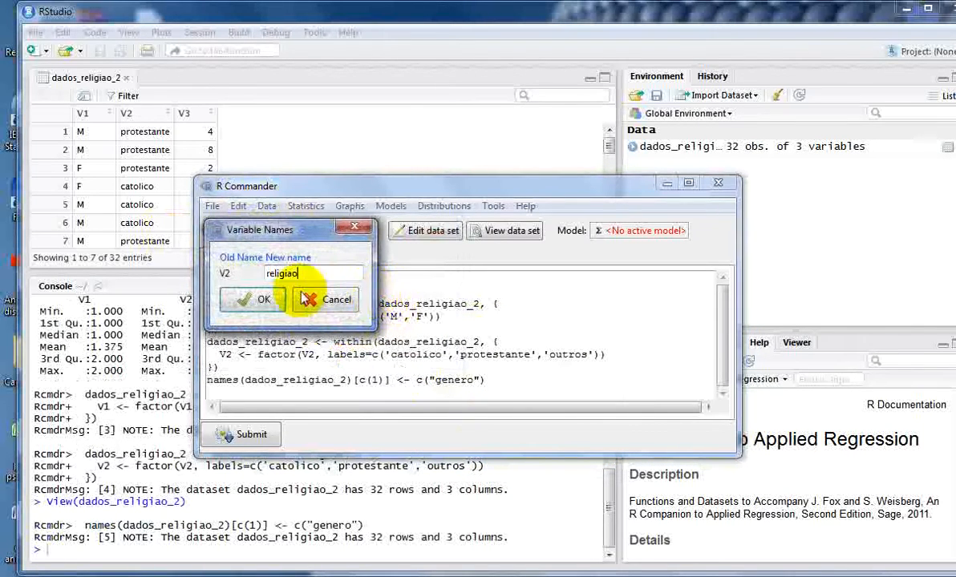
click(257, 299)
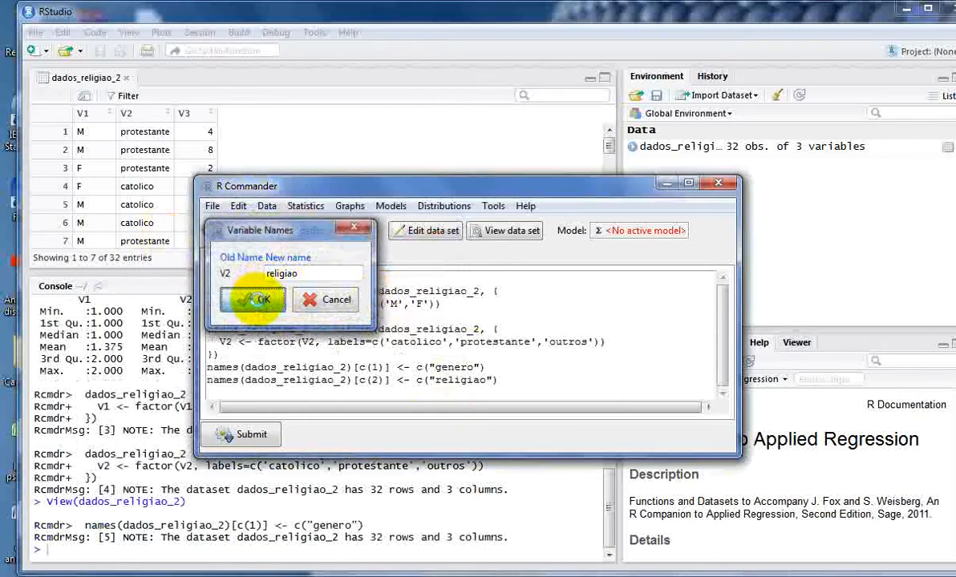
Rename the variable V3 in the active data set as escala.
click(266, 207)
mouse_move(337, 328)
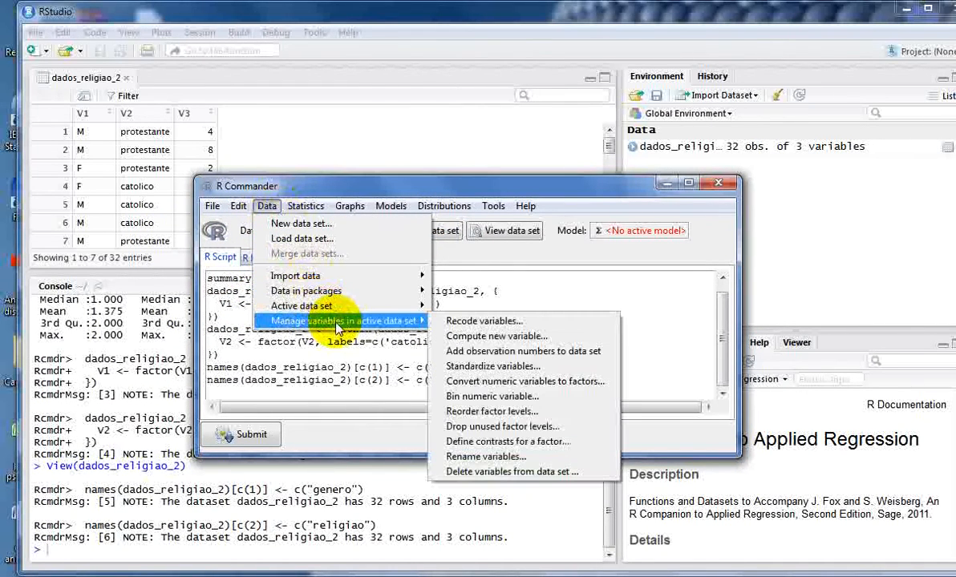
click(495, 464)
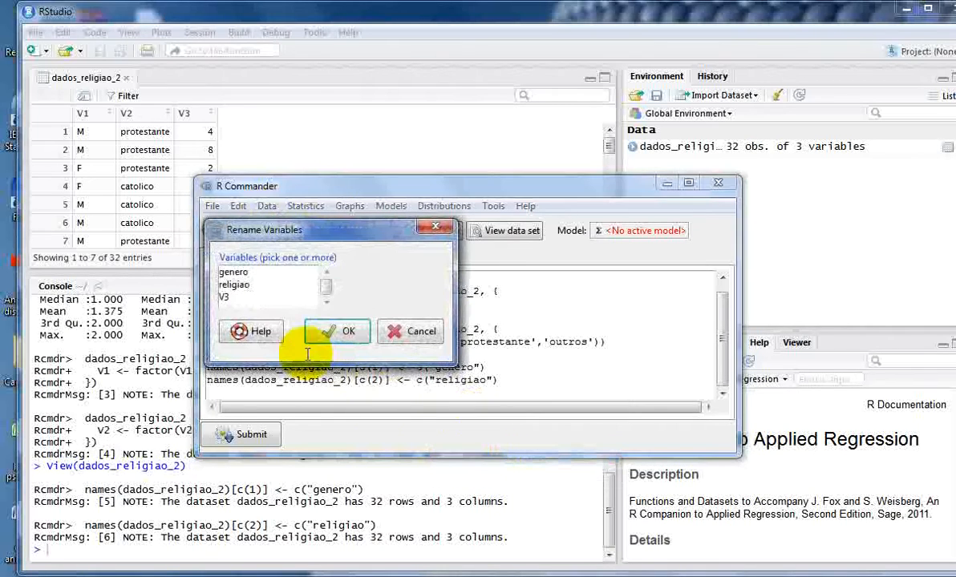
click(241, 298)
click(340, 331)
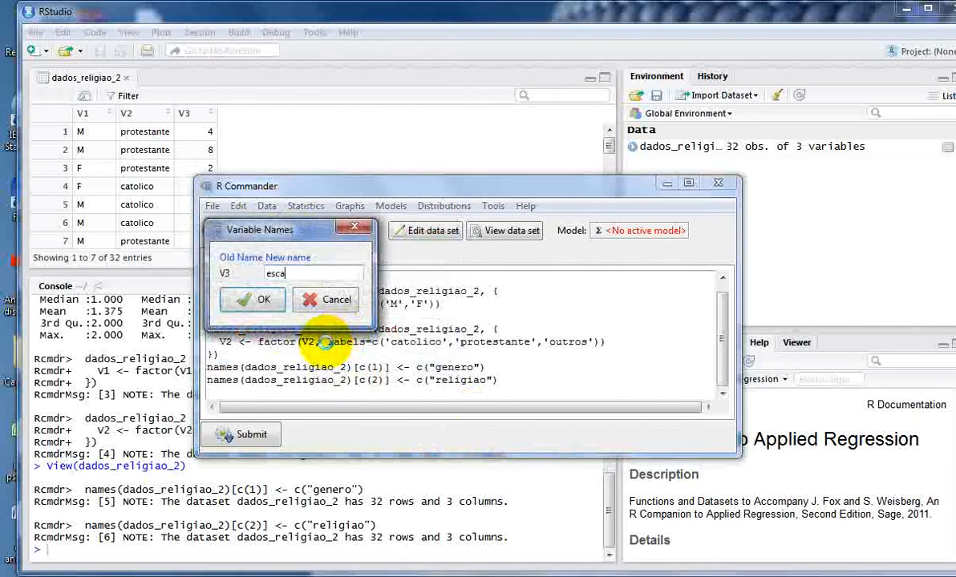
click(260, 299)
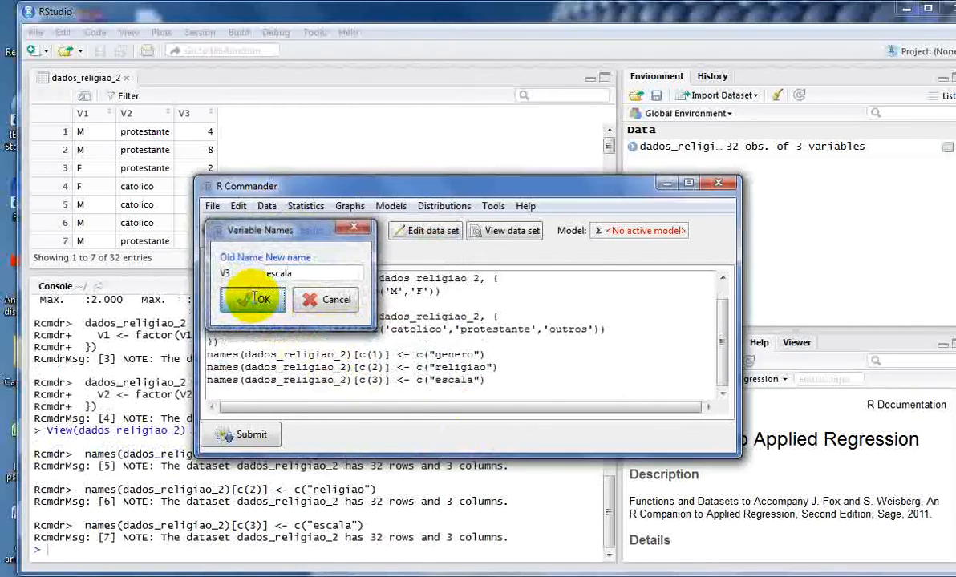
Close R Commander without saving its script and view dados_religiao_2 in RStudio to check the renamed columns.
click(718, 183)
click(496, 351)
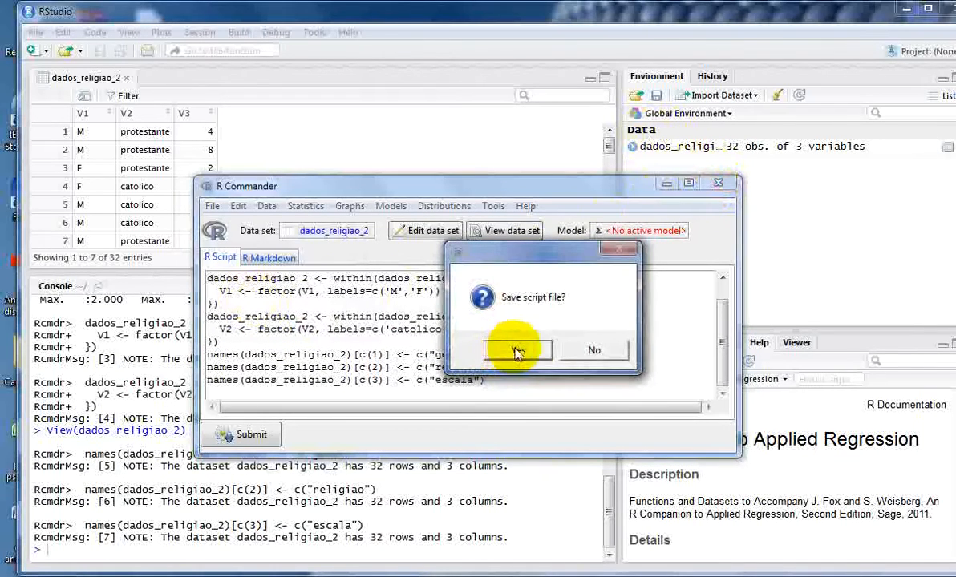
click(592, 352)
click(592, 352)
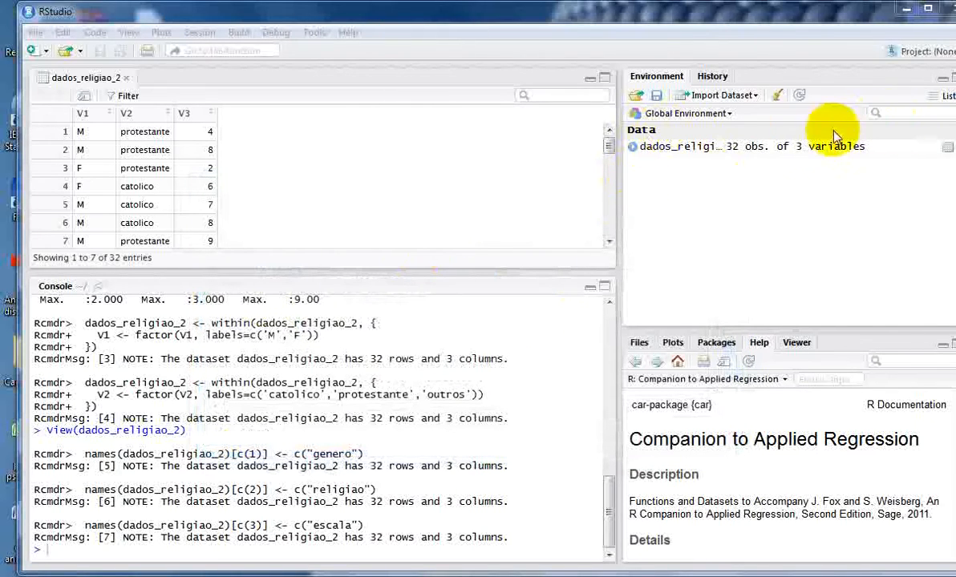
click(782, 158)
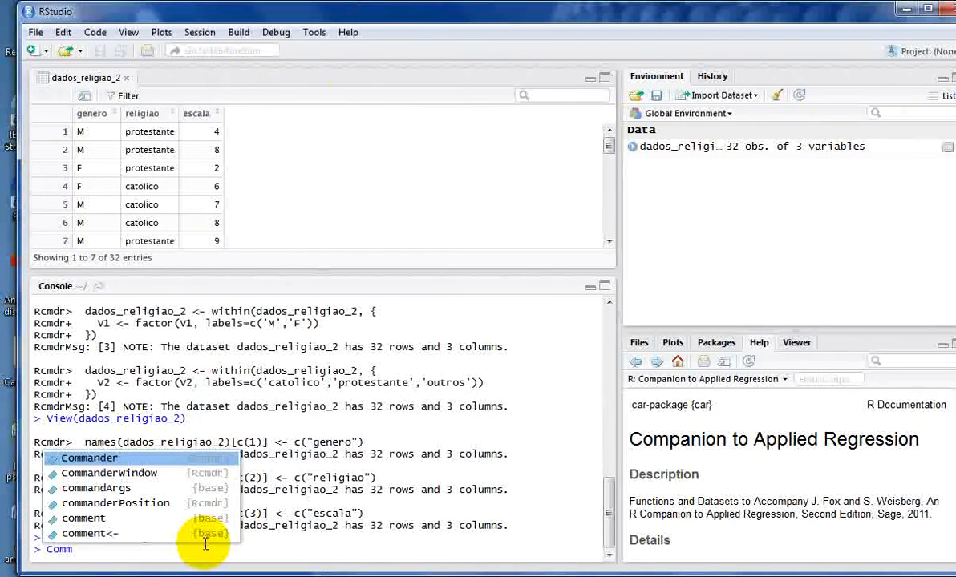
Relaunch R Commander from the RStudio console and select dados_religiao_2 as the active data set.
key(Return)
key(Return)
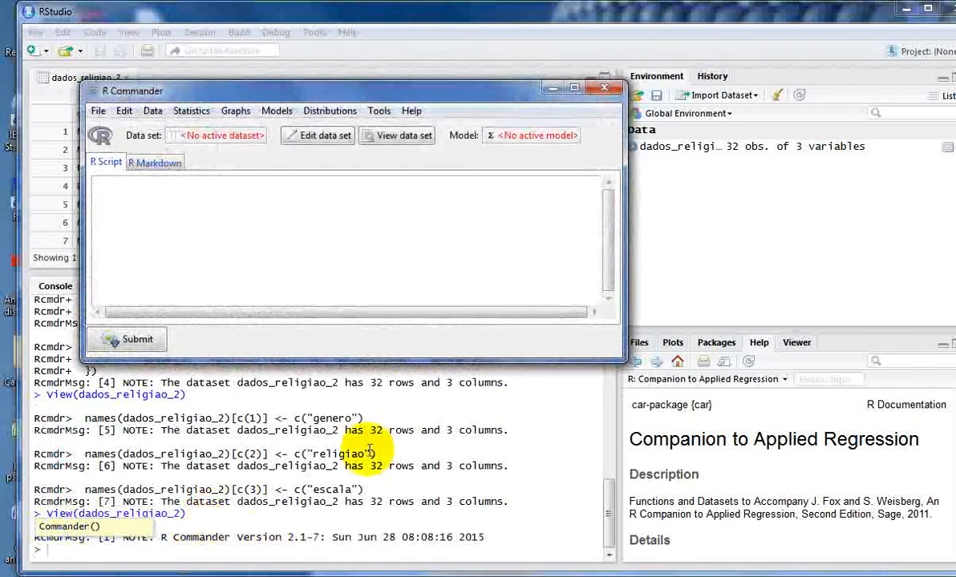
click(212, 135)
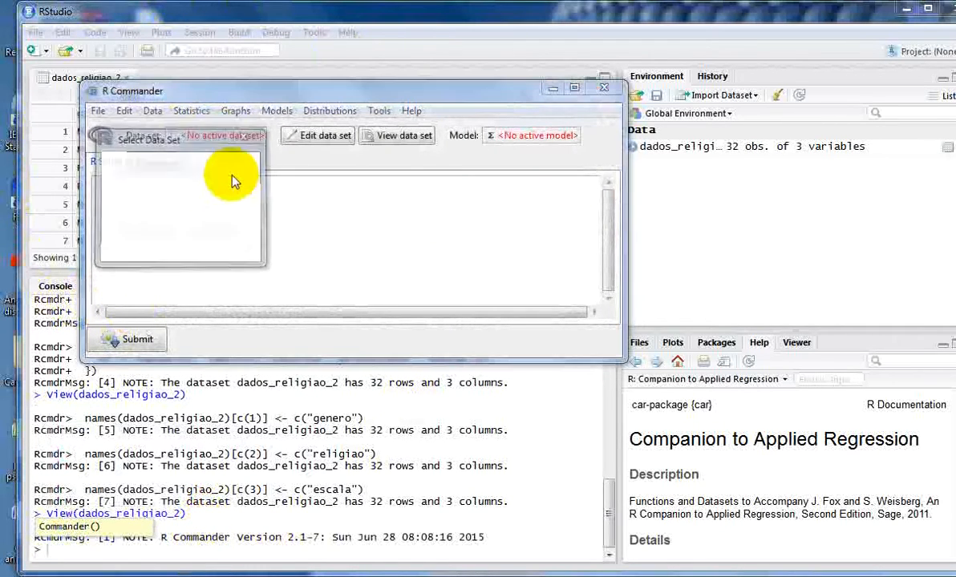
click(144, 232)
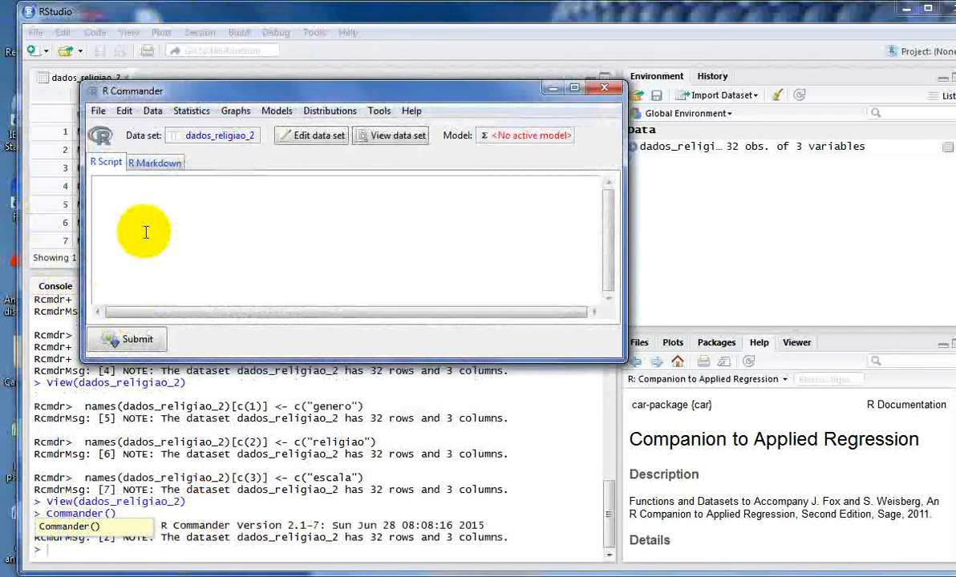
Inspect the genero, religiao and escala columns in the data editor, and close it discarding any edits.
click(298, 140)
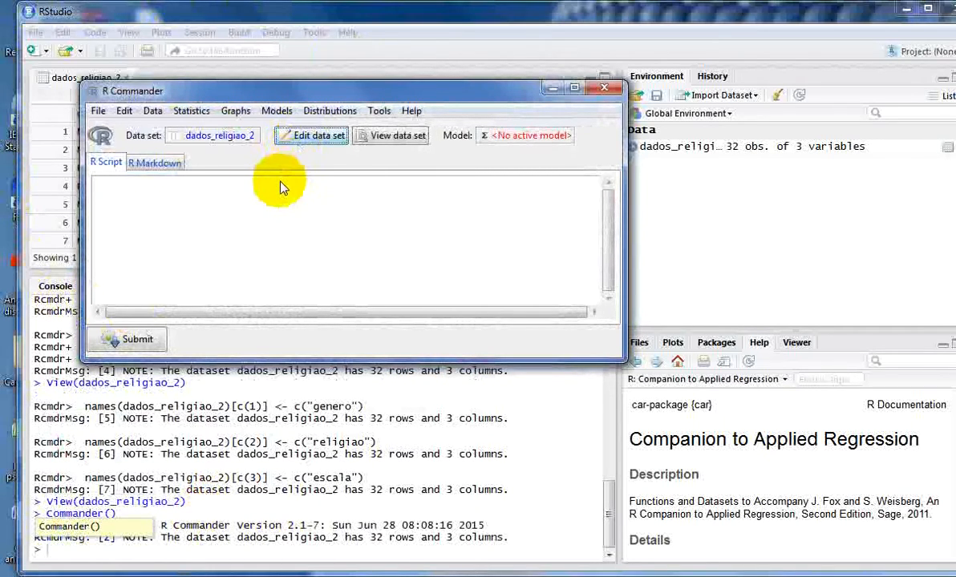
drag(837, 169, 329, 82)
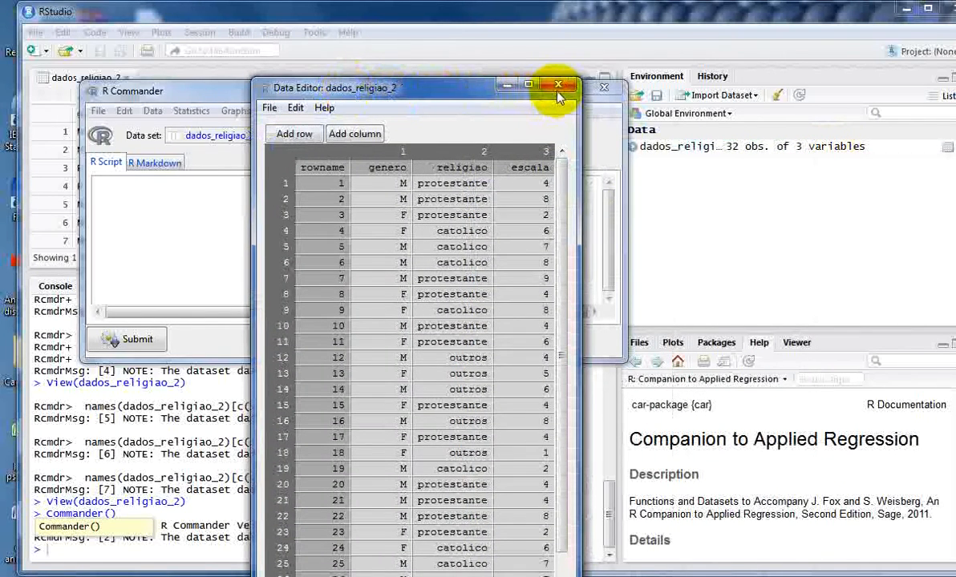
drag(487, 89, 468, 62)
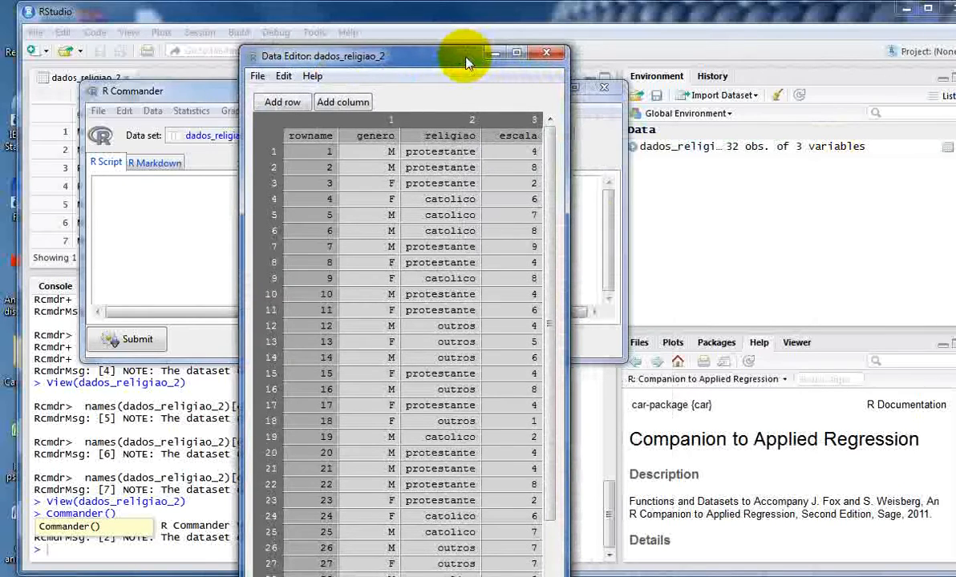
click(543, 55)
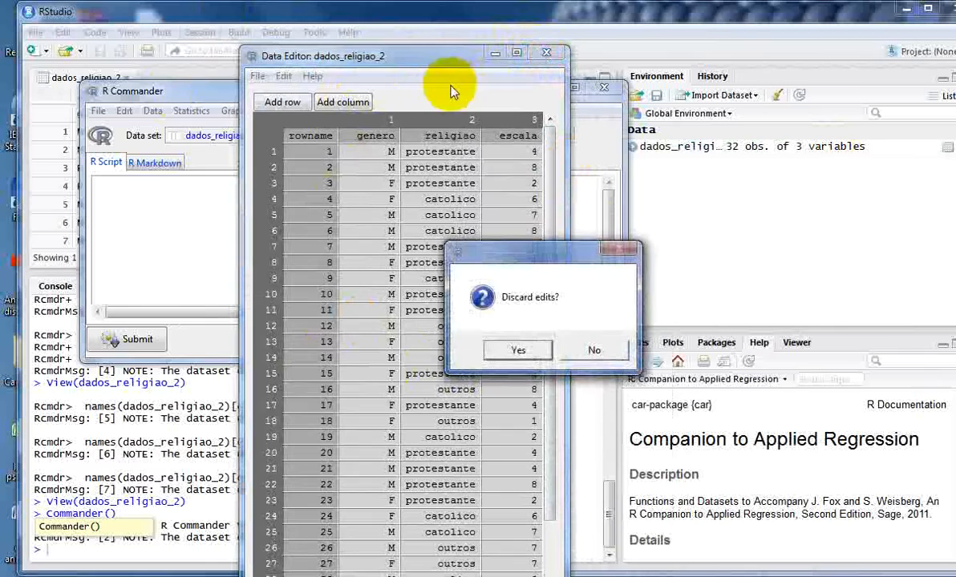
click(539, 349)
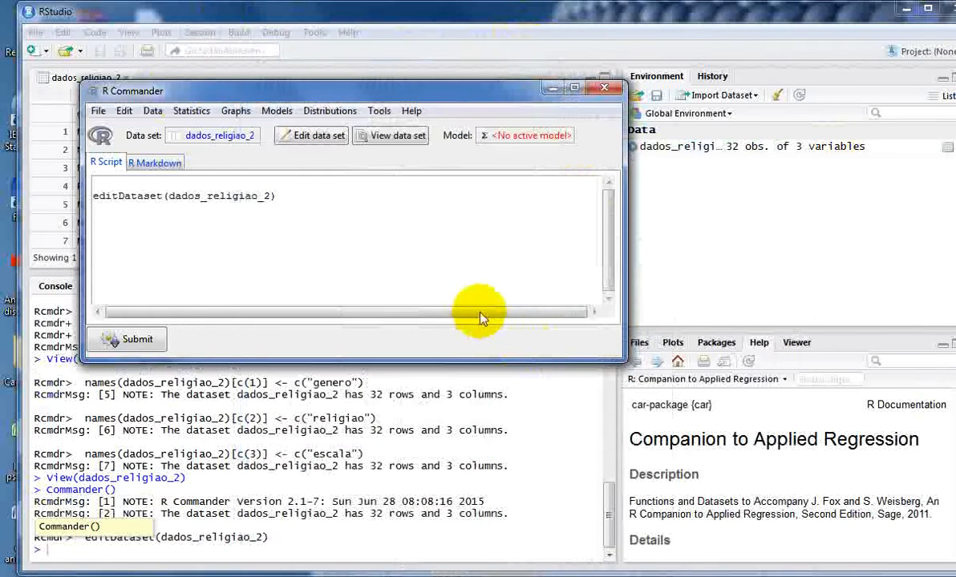
Set up a one-way ANOVA with religiao as groups, escala as response variable and pairwise comparisons of means enabled.
click(193, 110)
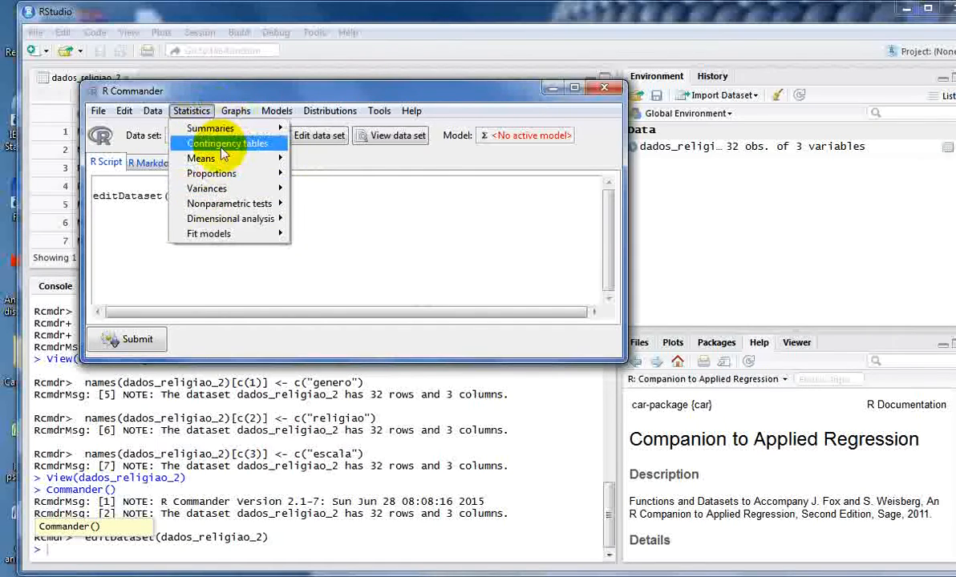
mouse_move(235, 110)
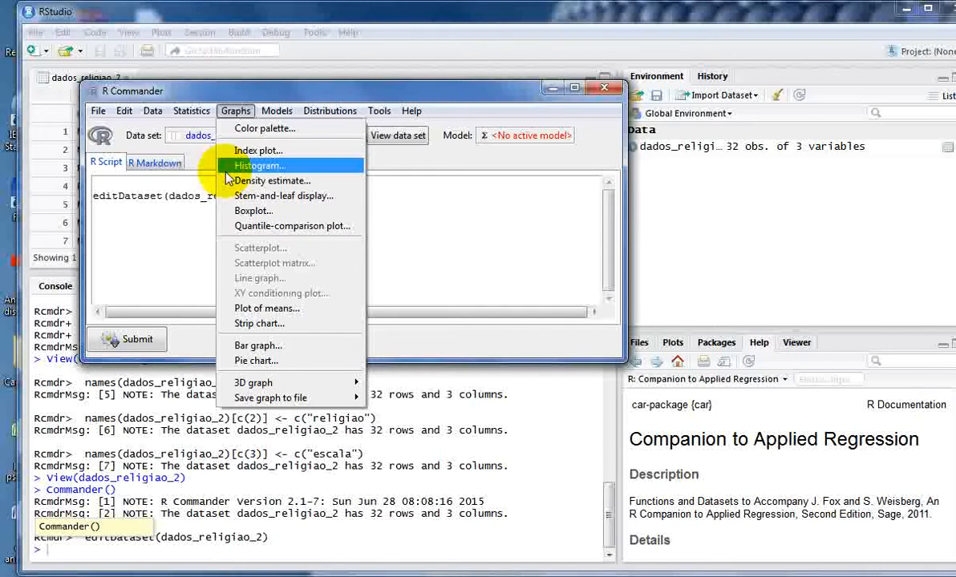
click(191, 110)
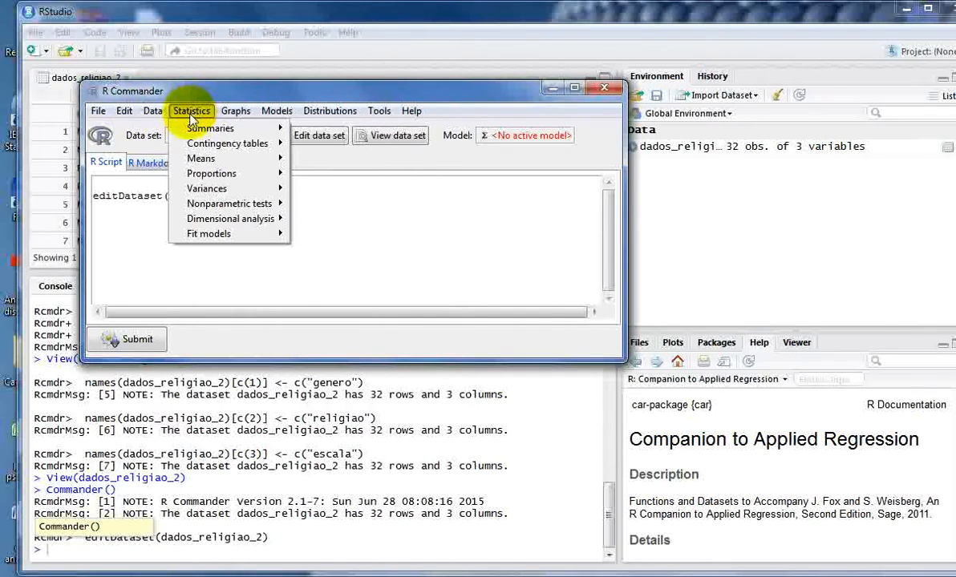
mouse_move(222, 163)
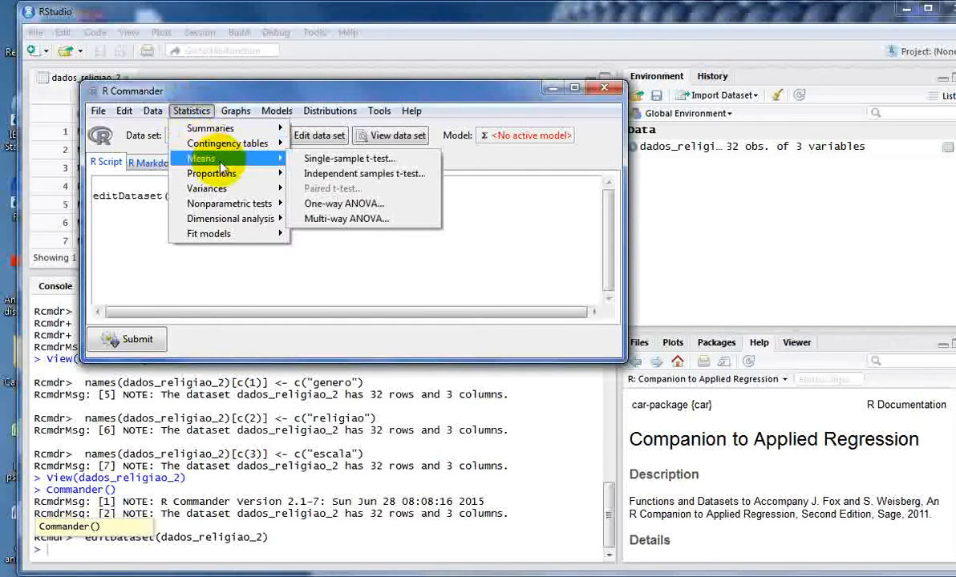
click(383, 204)
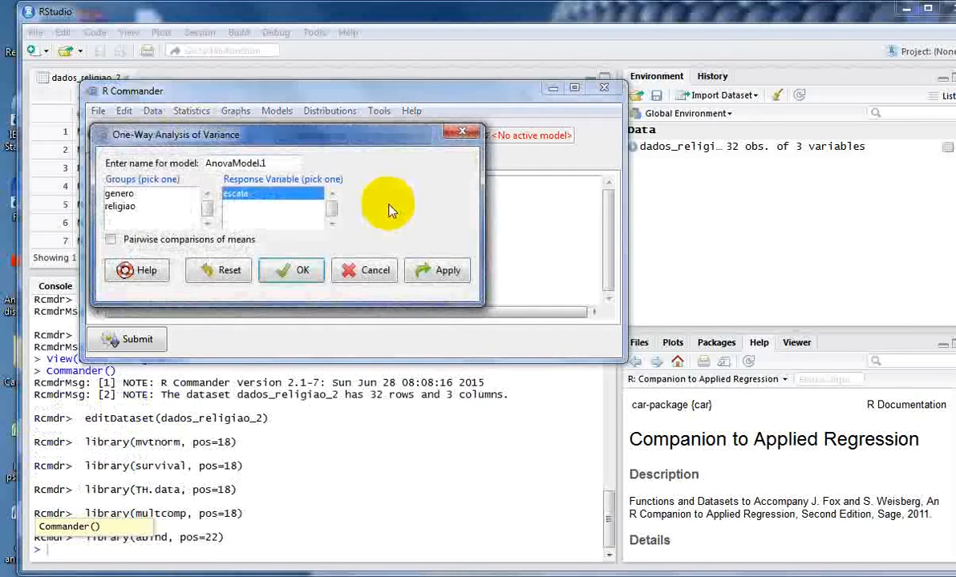
click(129, 206)
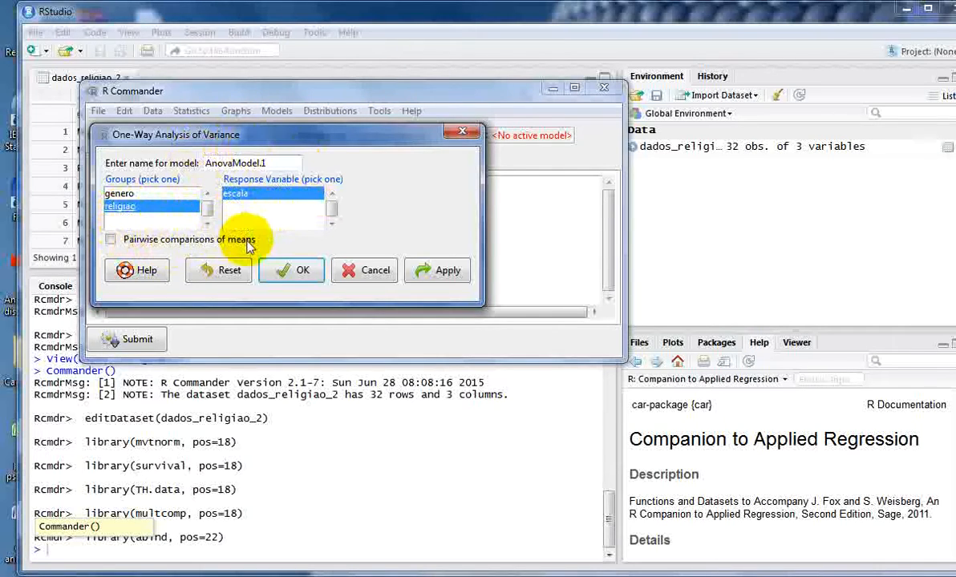
click(110, 240)
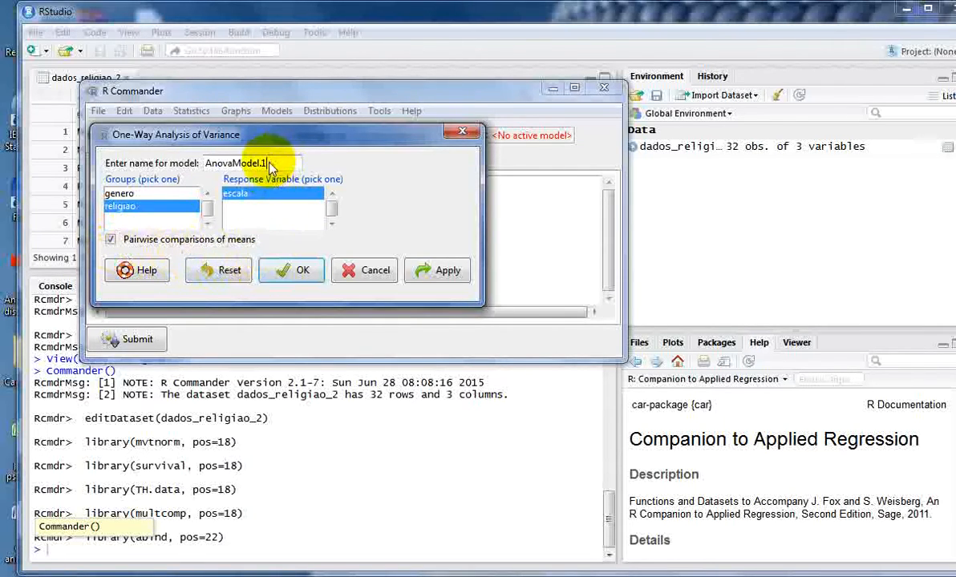
Name the model ANOVA_ followed by the analyst's first name and run the one-way analysis.
drag(210, 163, 277, 162)
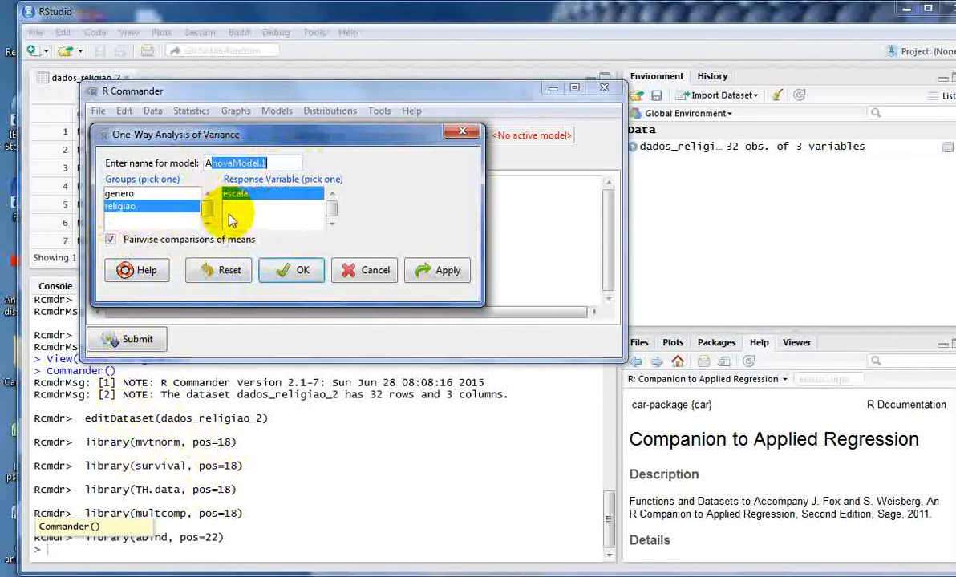
key(BackSpace)
key(BackSpace)
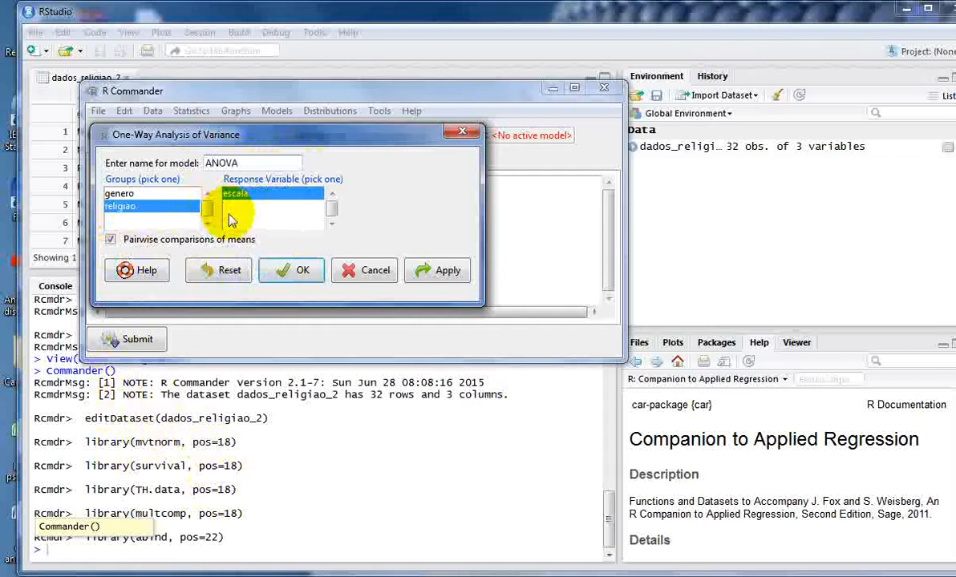
text(ANOVA_LUIS)
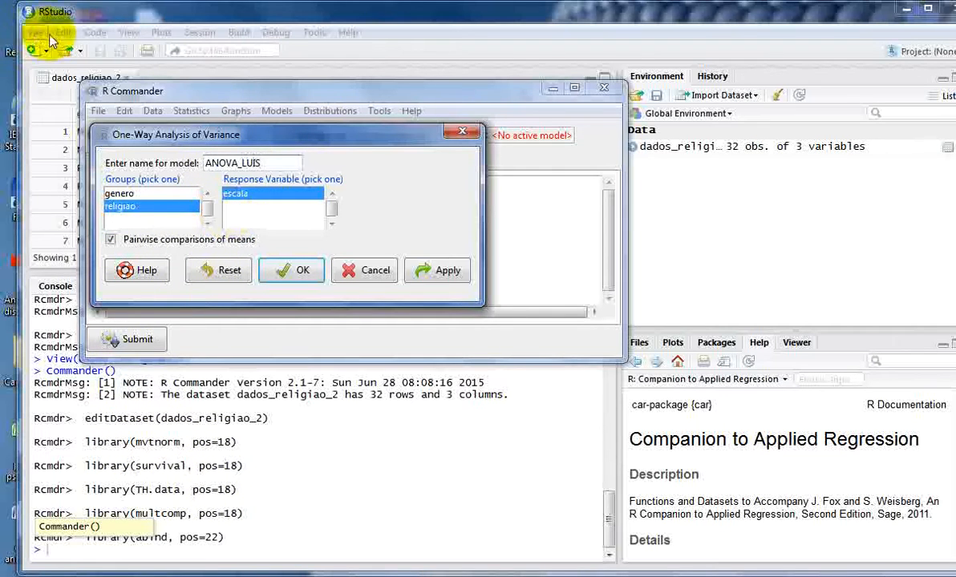
click(280, 275)
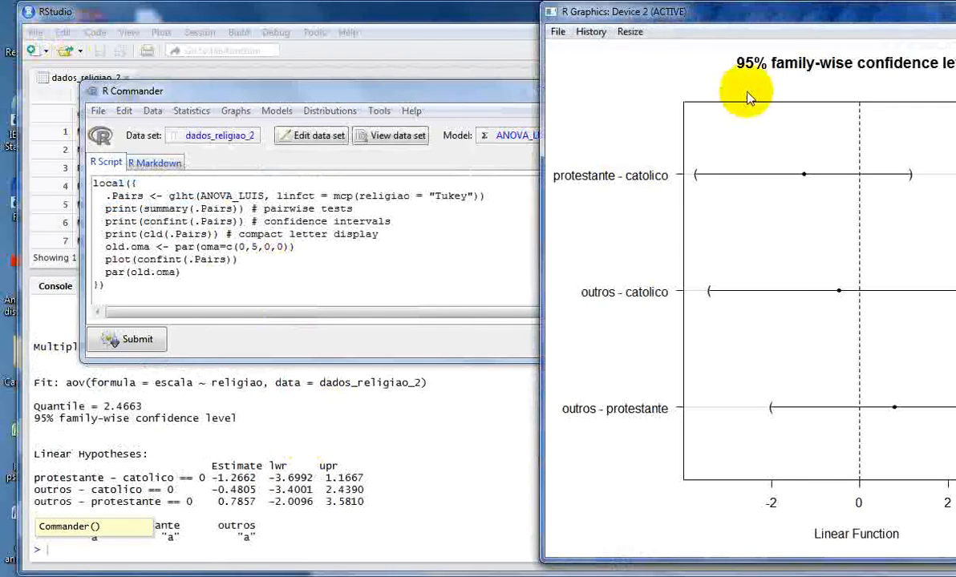
View the 95% family-wise confidence level plot at full size, and return to the RStudio console.
double_click(726, 11)
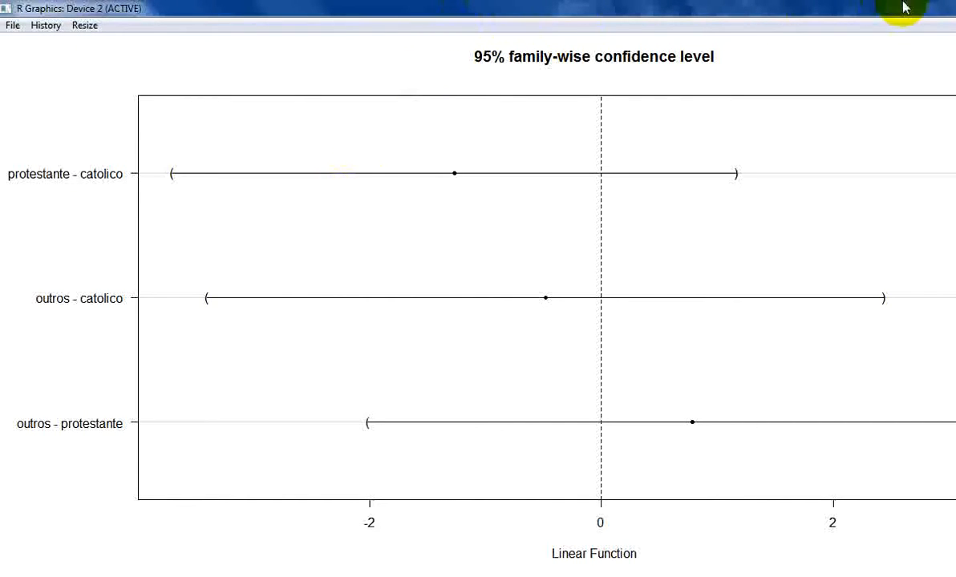
click(954, 7)
click(391, 440)
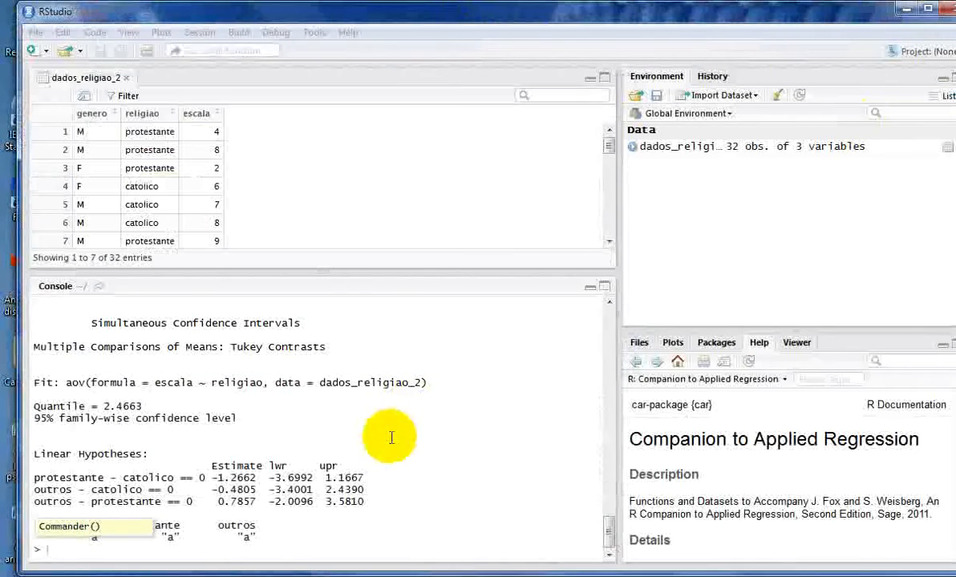
Examine the ANOVA summary, the group means and the Tukey comparisons for religiao in the console output.
scroll(89, 385, up, 8)
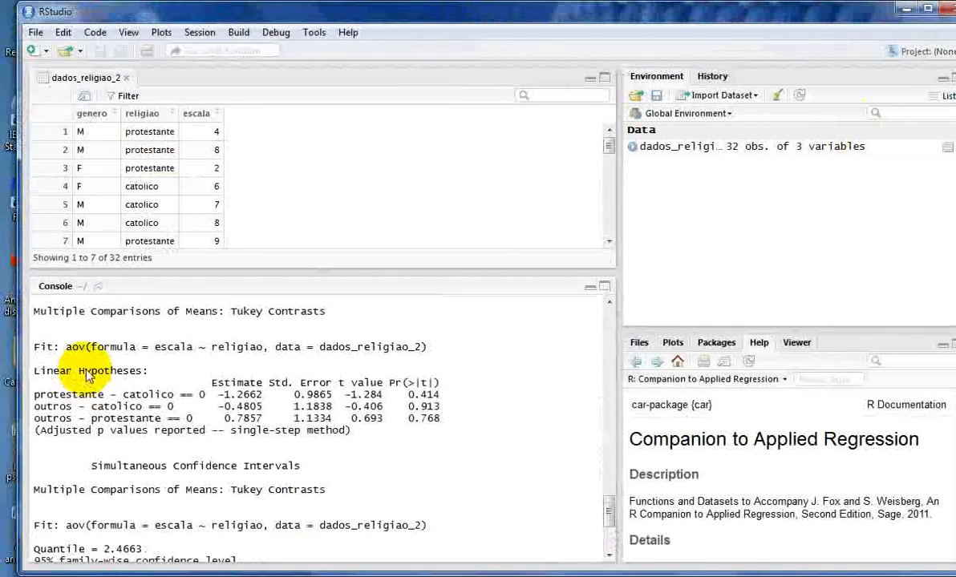
scroll(90, 374, up, 6)
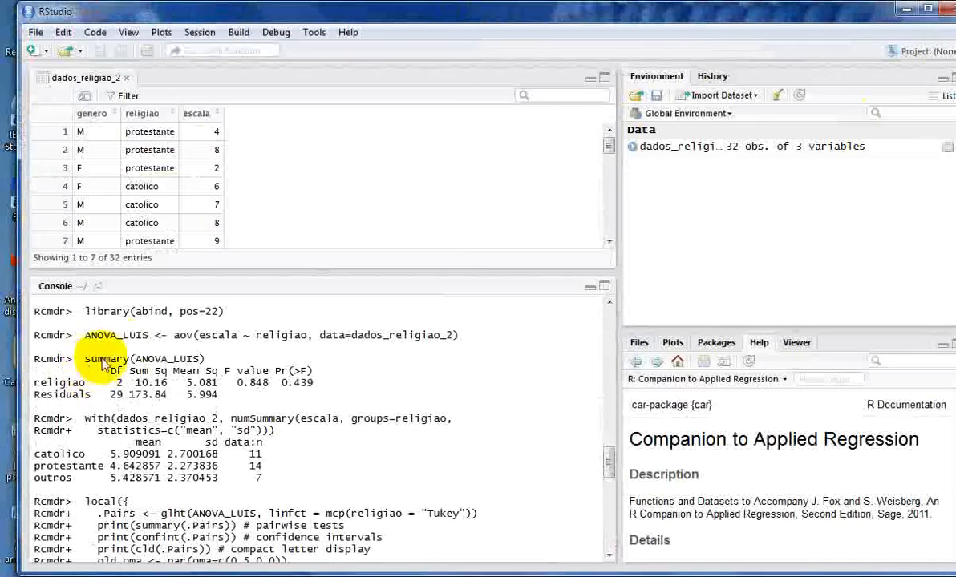
drag(91, 336, 207, 336)
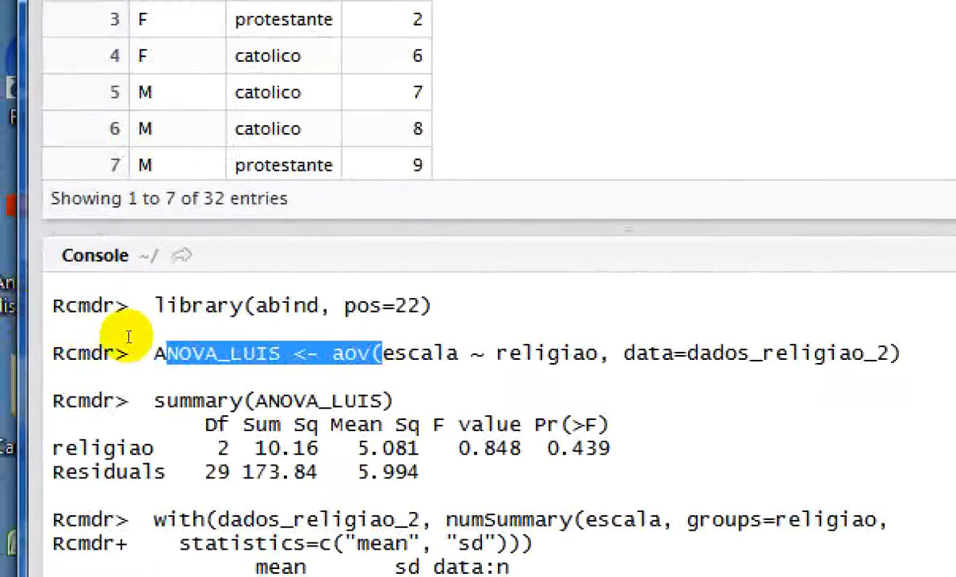
scroll(88, 334, down, 4)
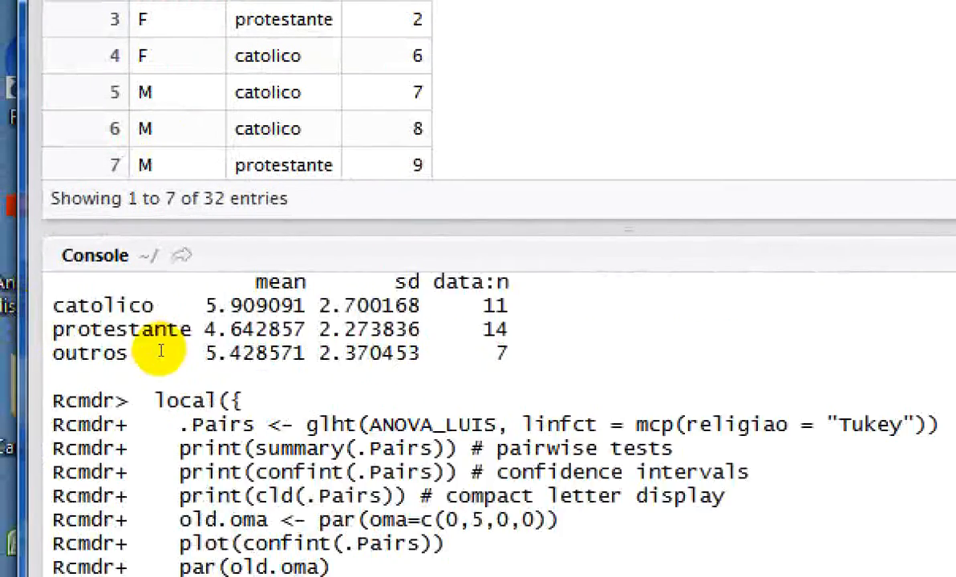
scroll(161, 350, down, 8)
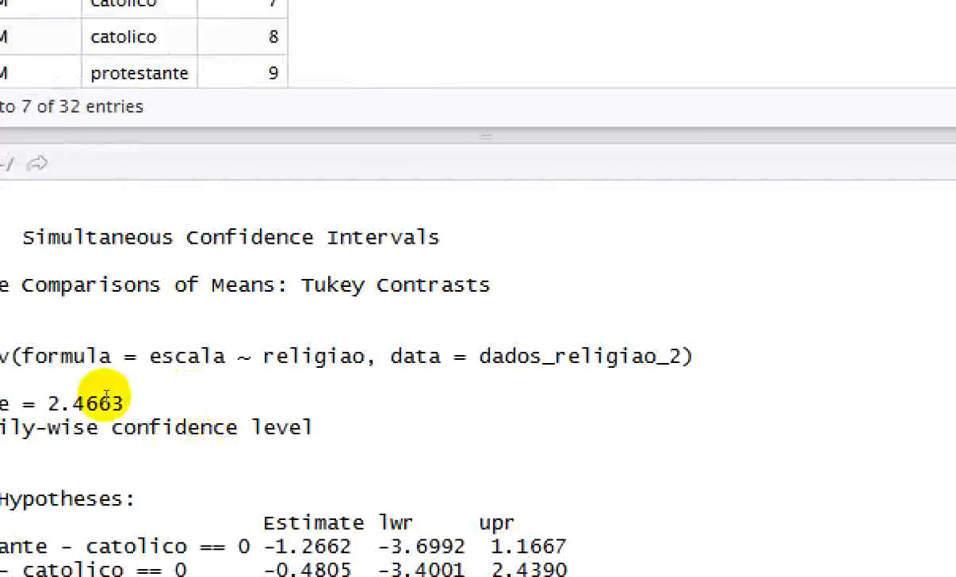
scroll(3, 402, up, 10)
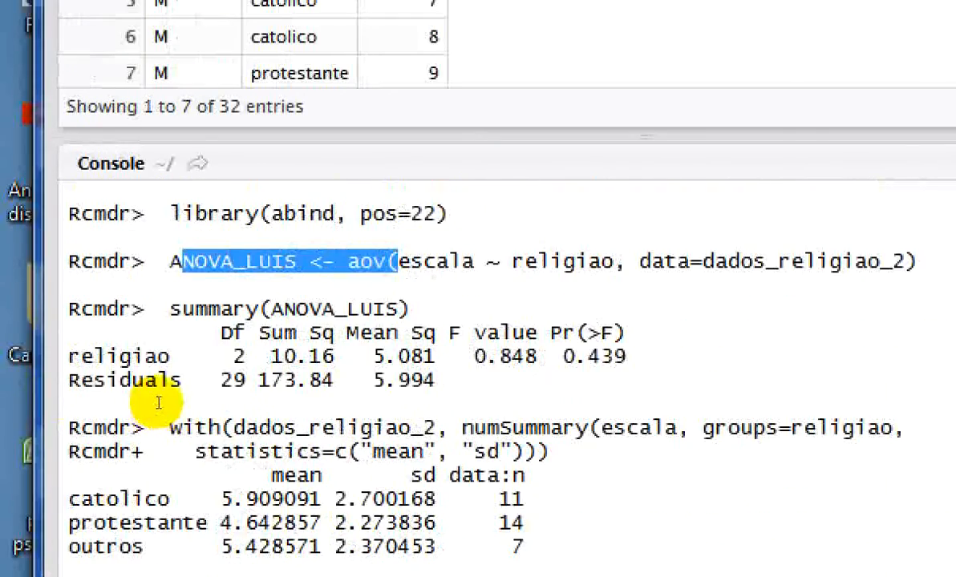
scroll(158, 402, up, 2)
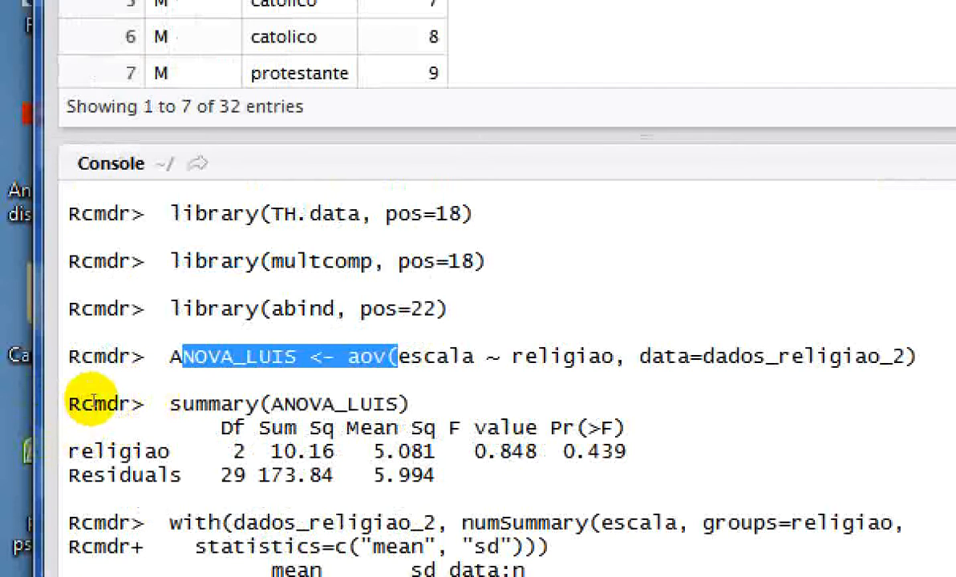
Examine the F value and p-value for religiao in the ANOVA table, plus the adjusted p-values and confidence intervals of the Tukey contrasts.
double_click(47, 430)
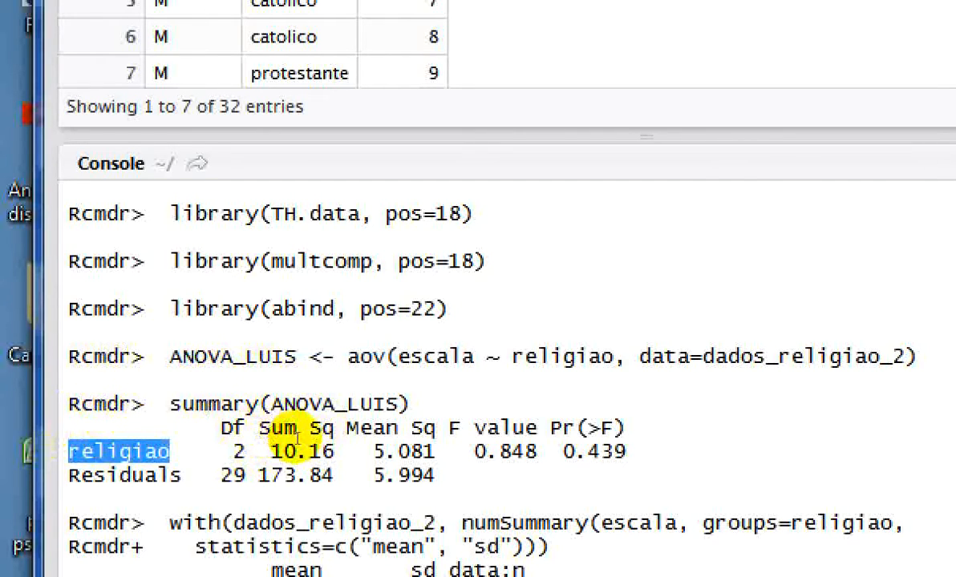
drag(302, 431, 281, 431)
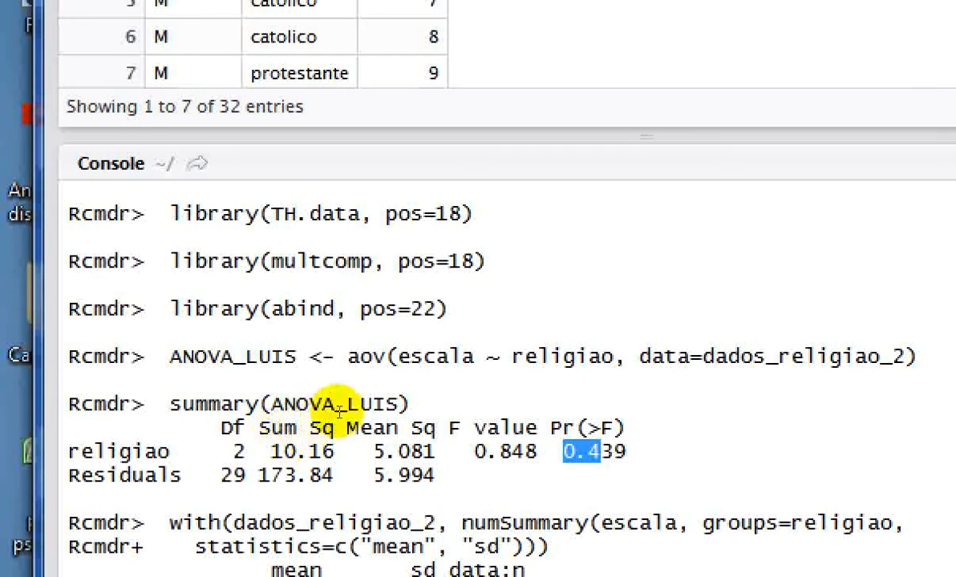
drag(305, 418, 223, 422)
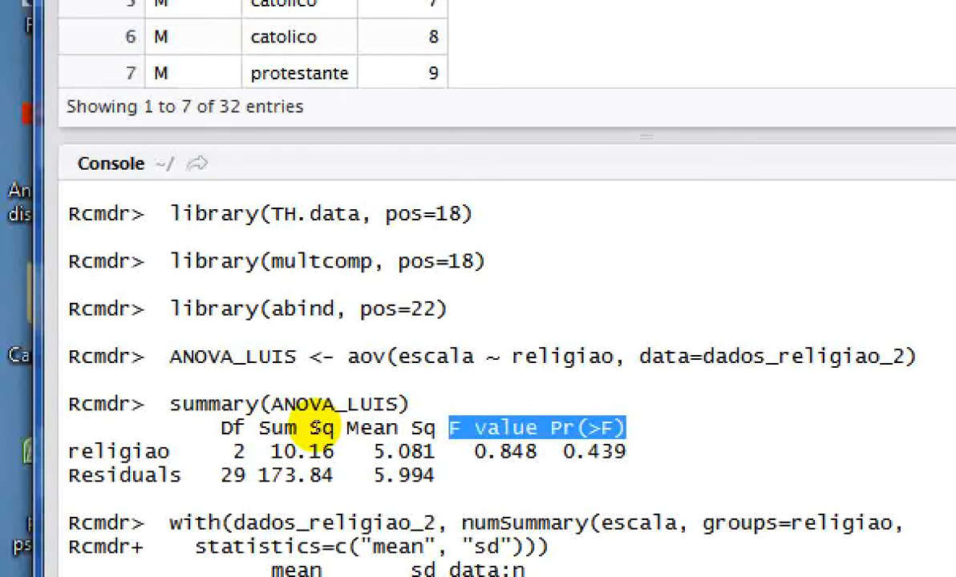
drag(315, 431, 282, 429)
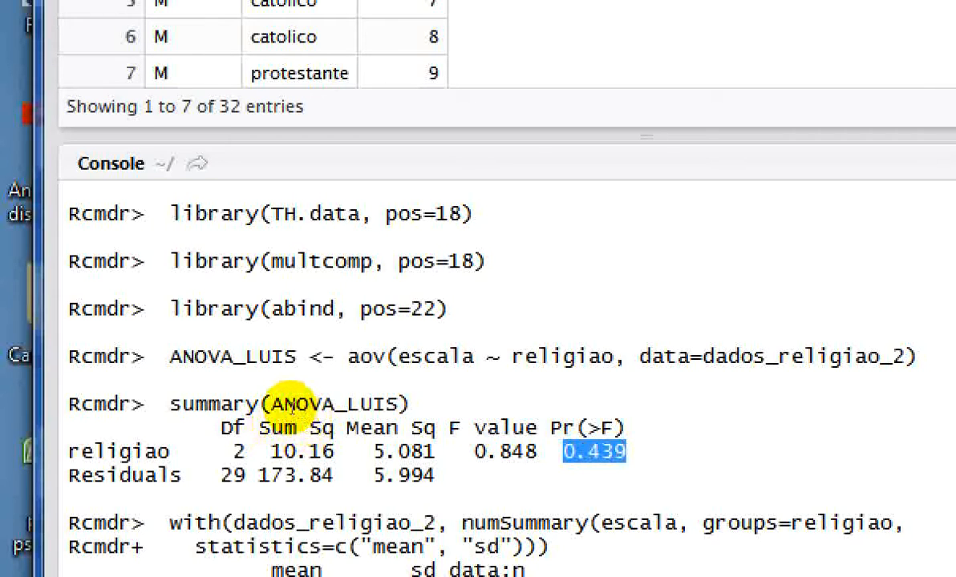
double_click(90, 420)
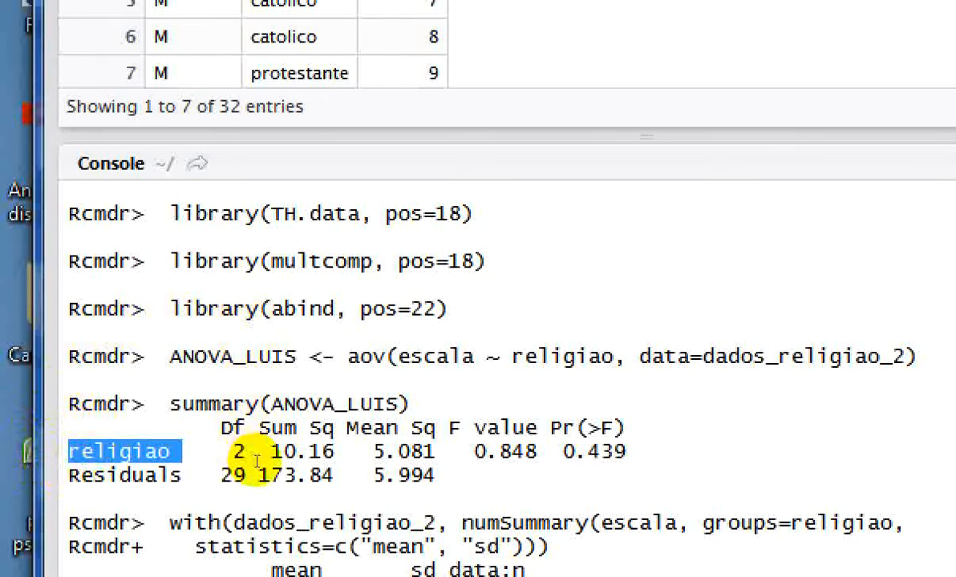
drag(321, 430, 264, 429)
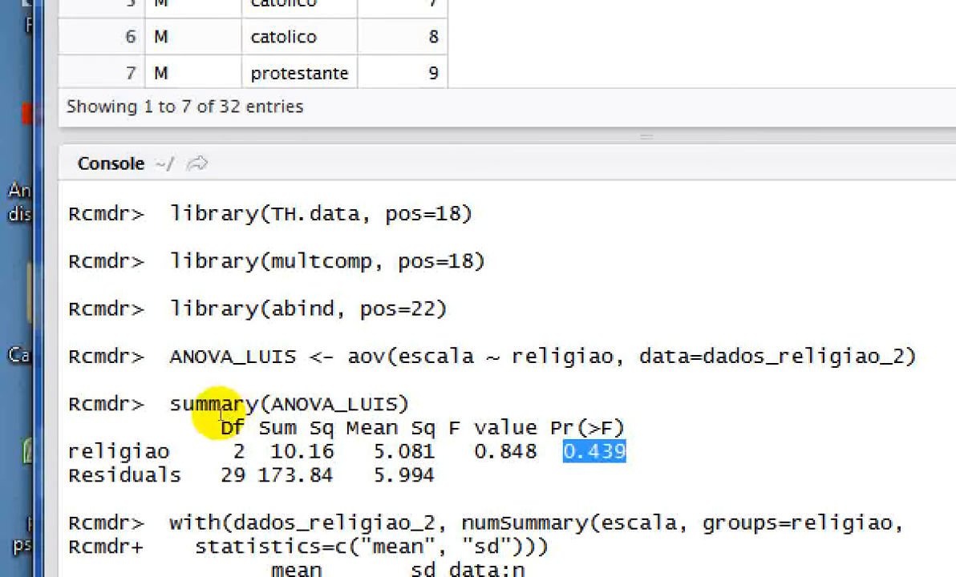
scroll(218, 413, down, 3)
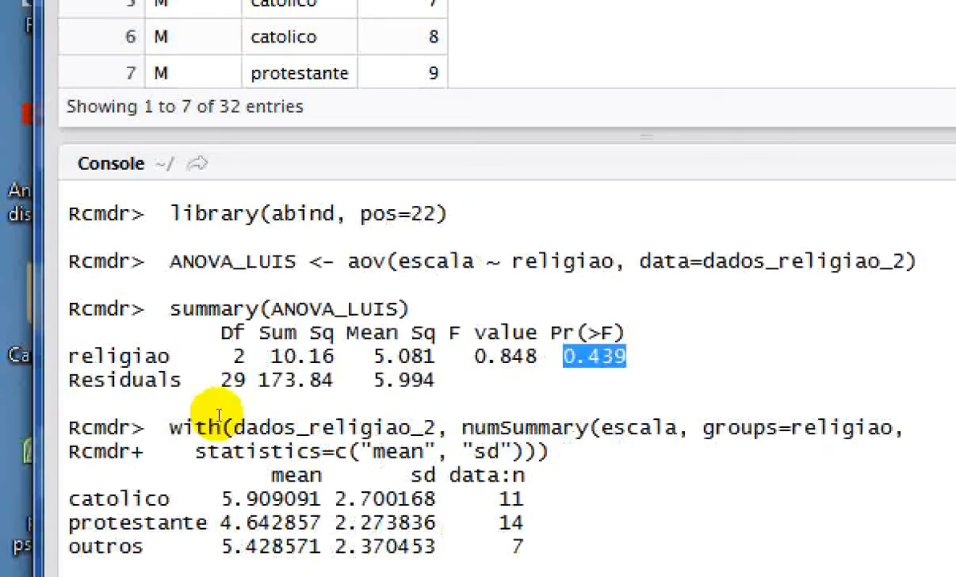
scroll(216, 413, down, 12)
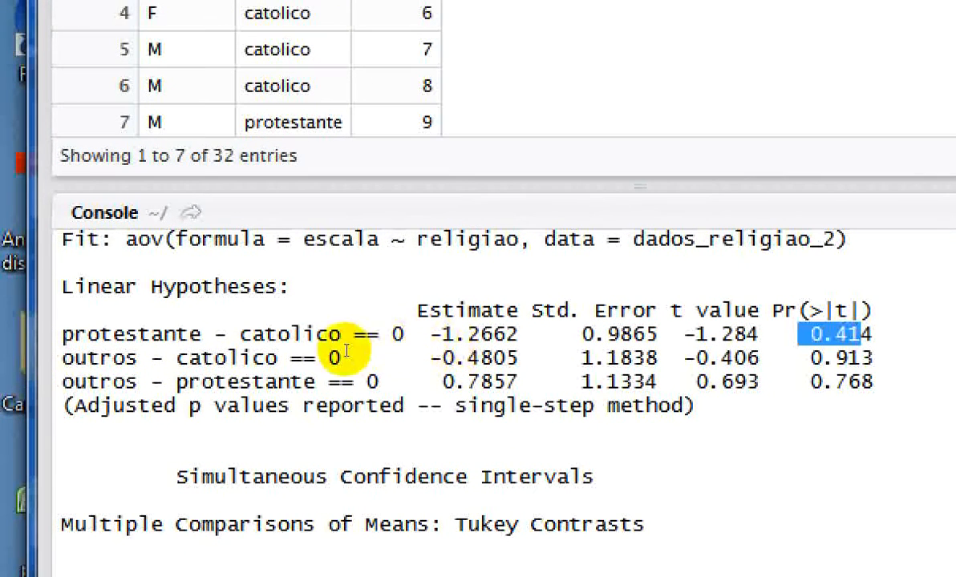
mouse_move(811, 358)
mouse_down()
mouse_move(873, 359)
mouse_move(843, 386)
mouse_move(807, 386)
mouse_up()
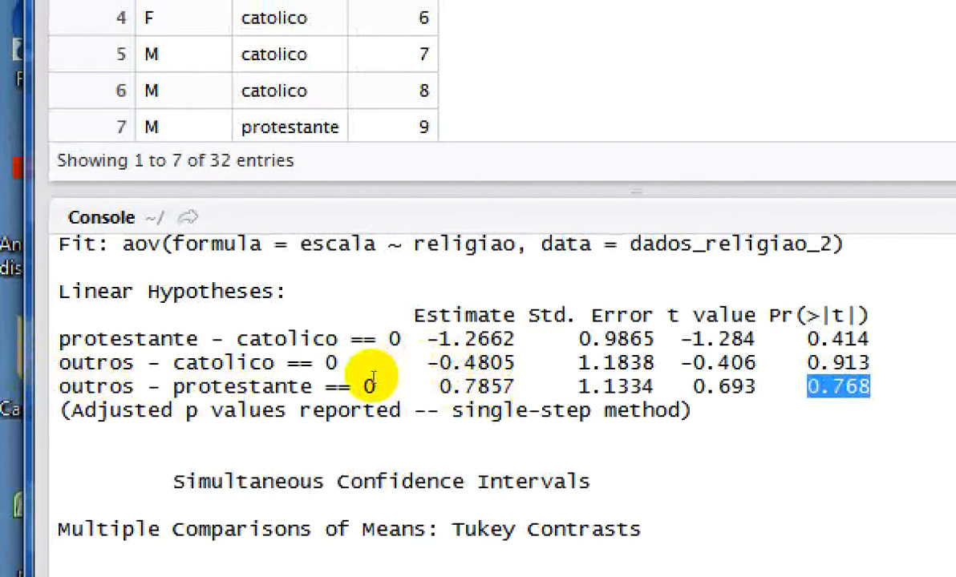
drag(445, 528, 509, 527)
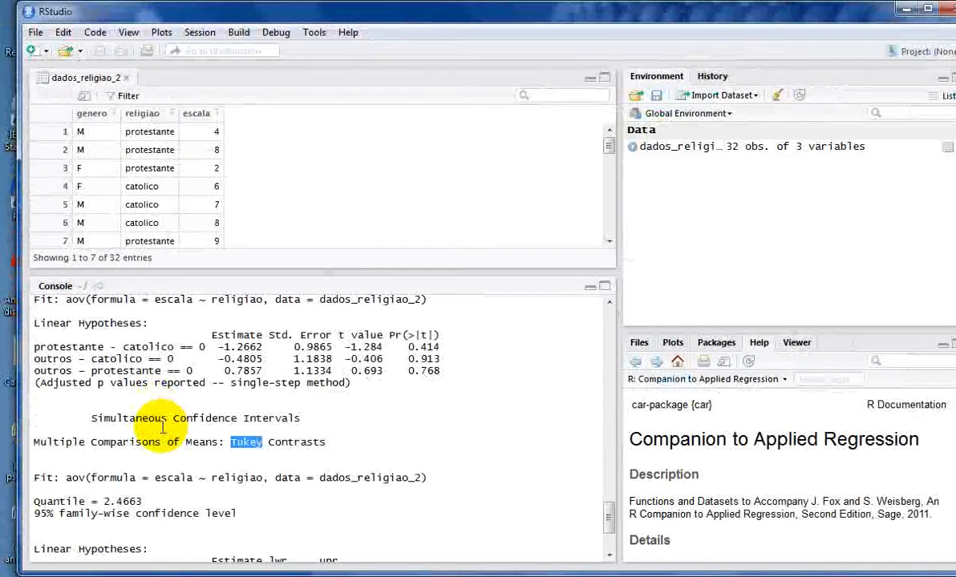
scroll(164, 437, down, 3)
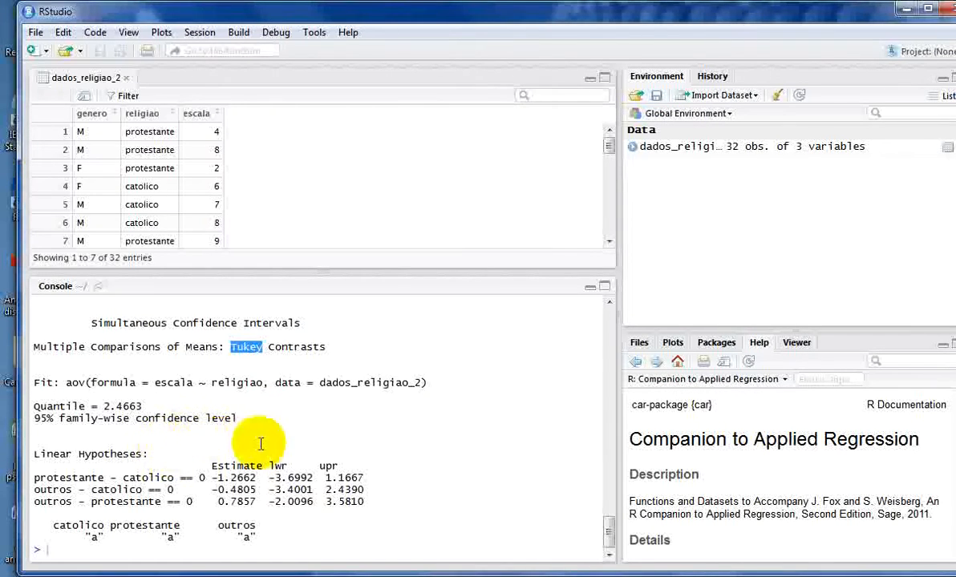
Switch to R Commander and run a Kruskal-Wallis rank sum test with religiao as groups and escala as response variable.
mouse_move(562, 576)
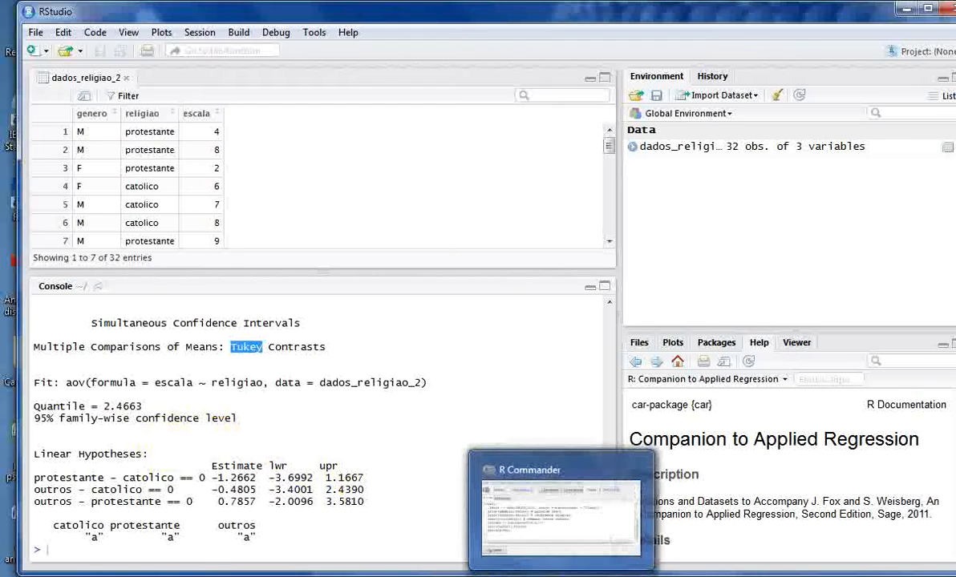
click(562, 529)
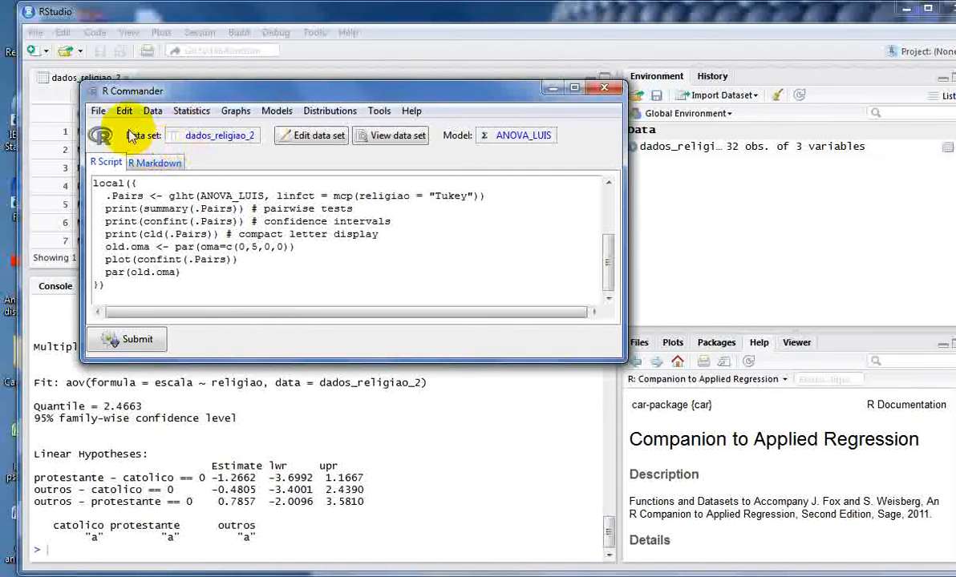
click(192, 116)
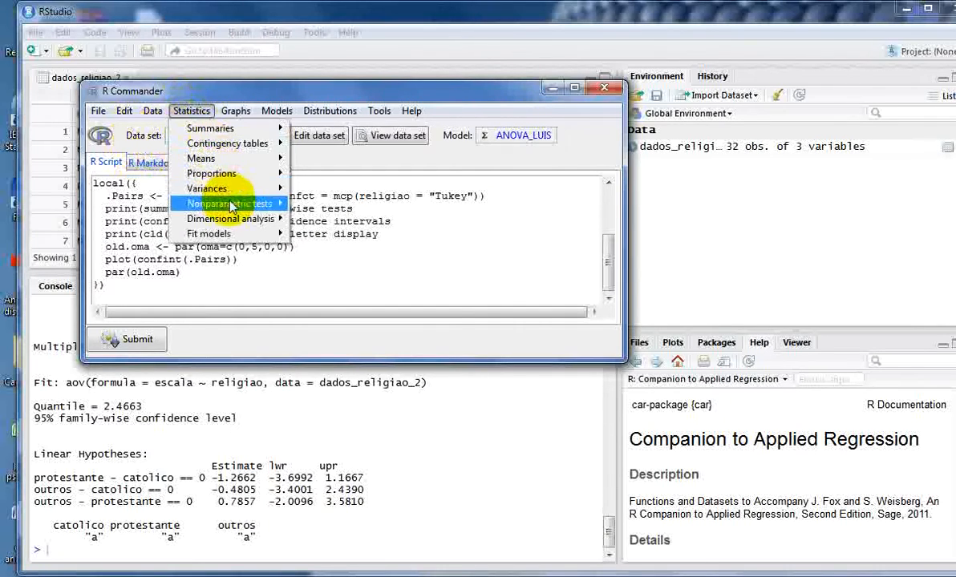
mouse_move(230, 207)
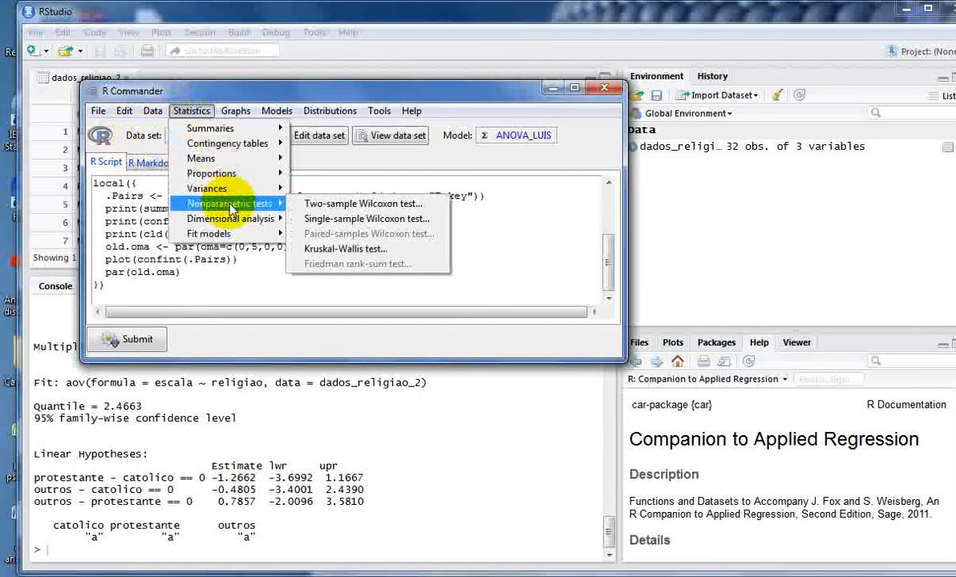
click(343, 249)
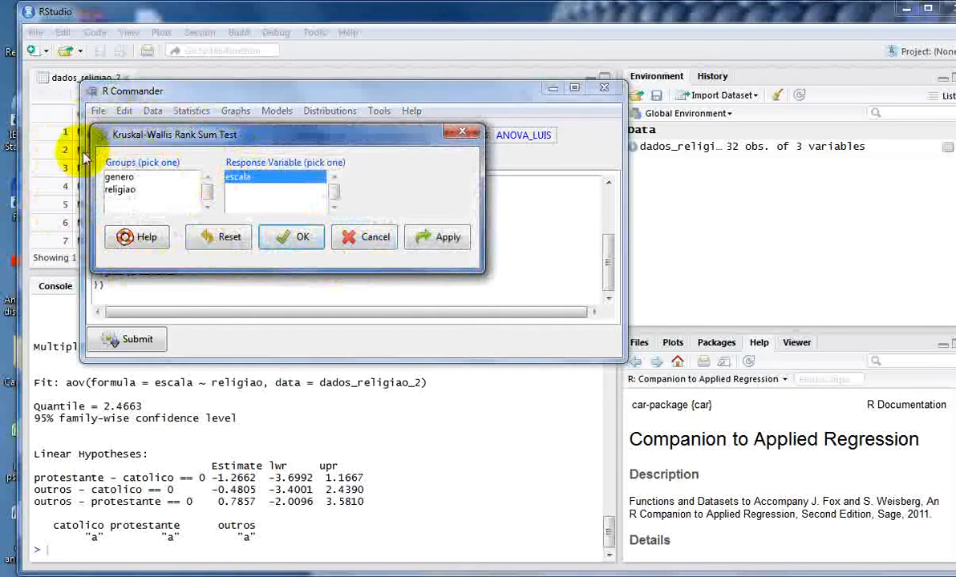
click(128, 190)
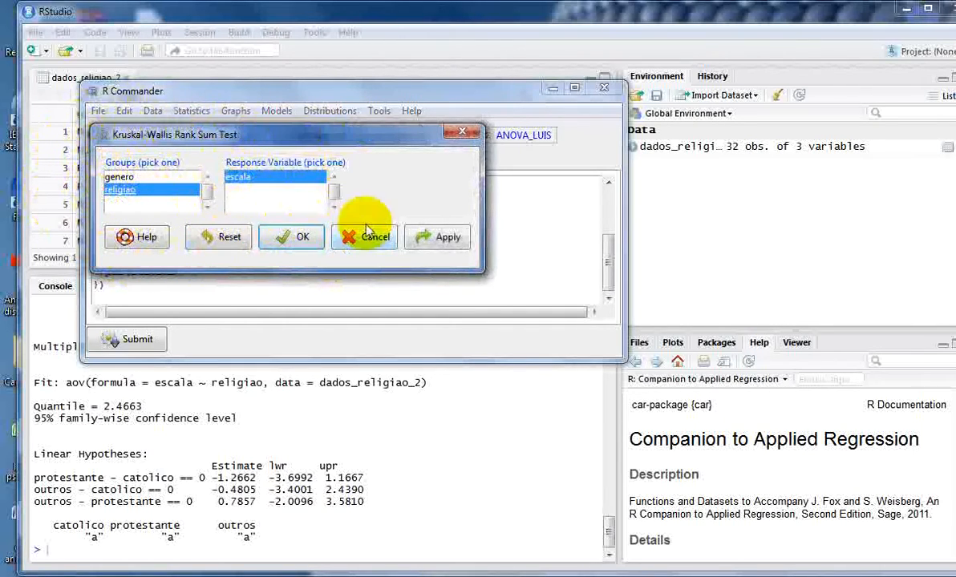
click(300, 237)
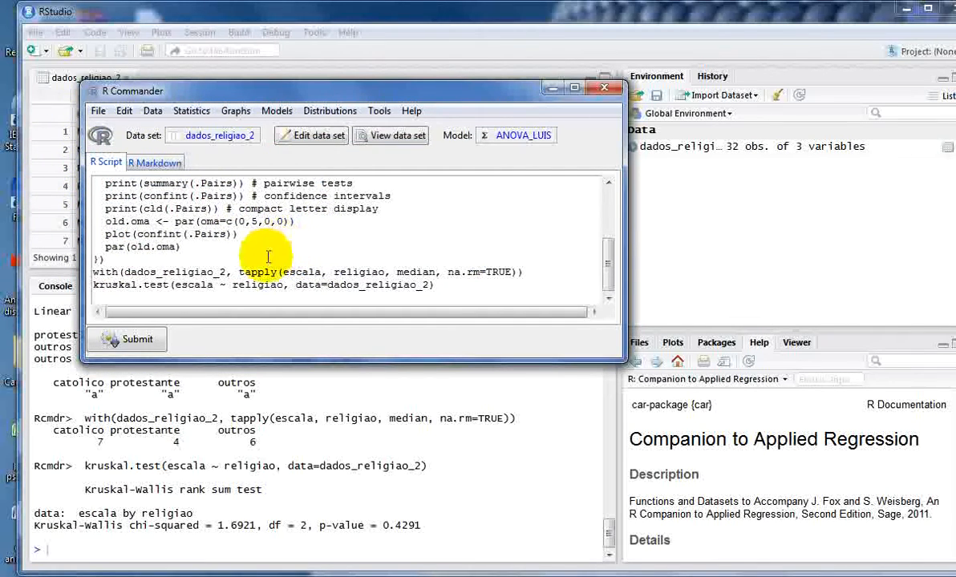
Compare the Kruskal-Wallis p-value with the one-way ANOVA p-value for escala by religiao in the RStudio console output.
click(330, 400)
scroll(337, 405, up, 5)
scroll(341, 470, down, 4)
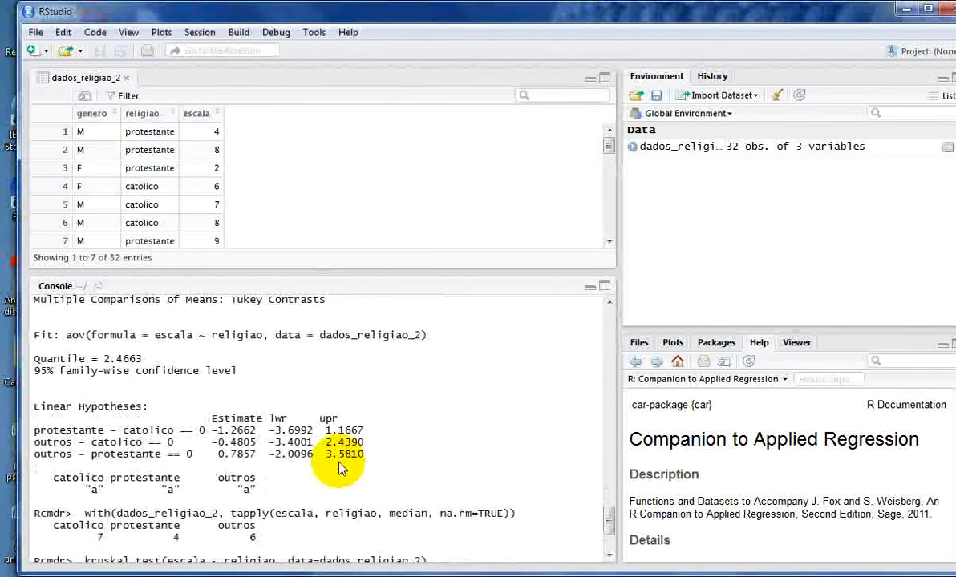
scroll(338, 468, up, 15)
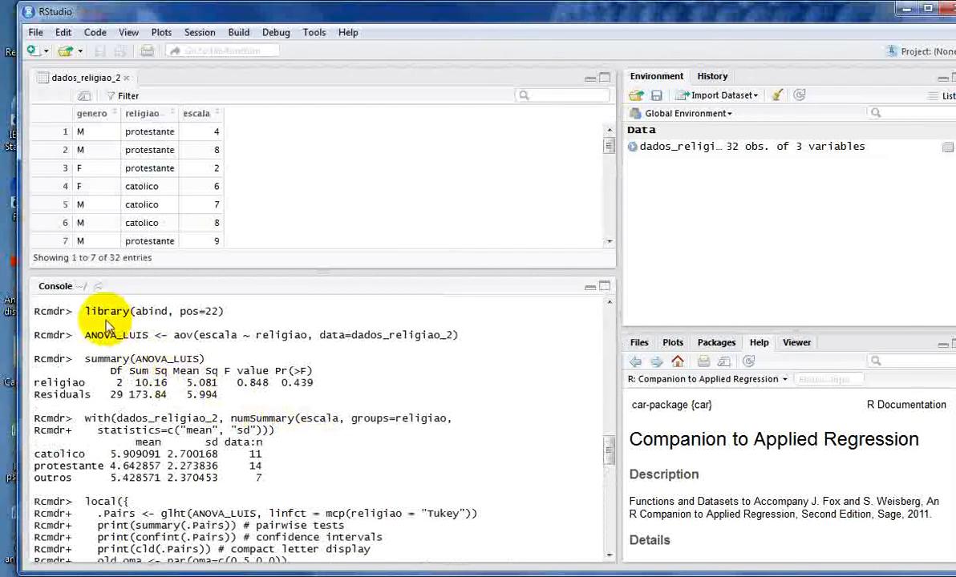
drag(91, 335, 143, 343)
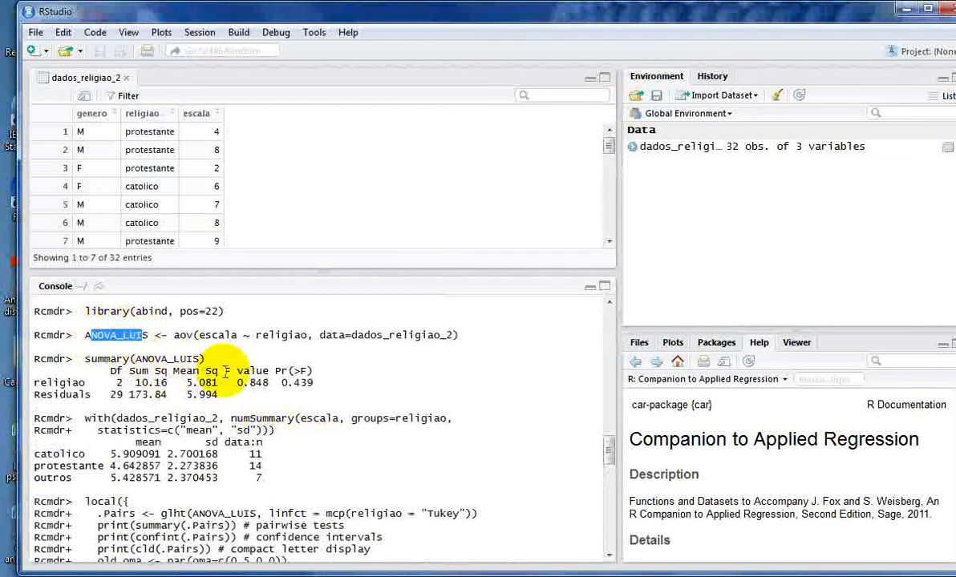
drag(275, 382, 320, 383)
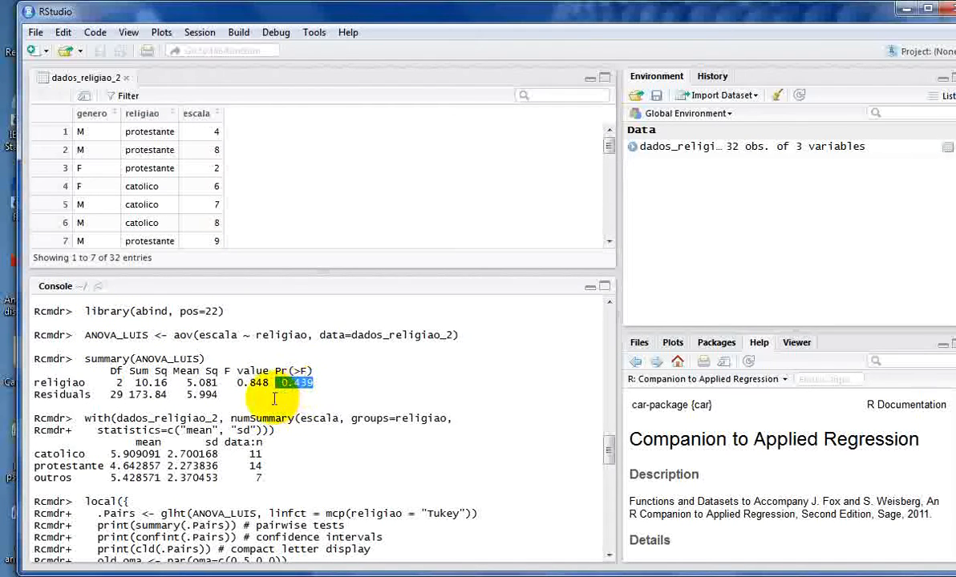
scroll(293, 348, down, 3)
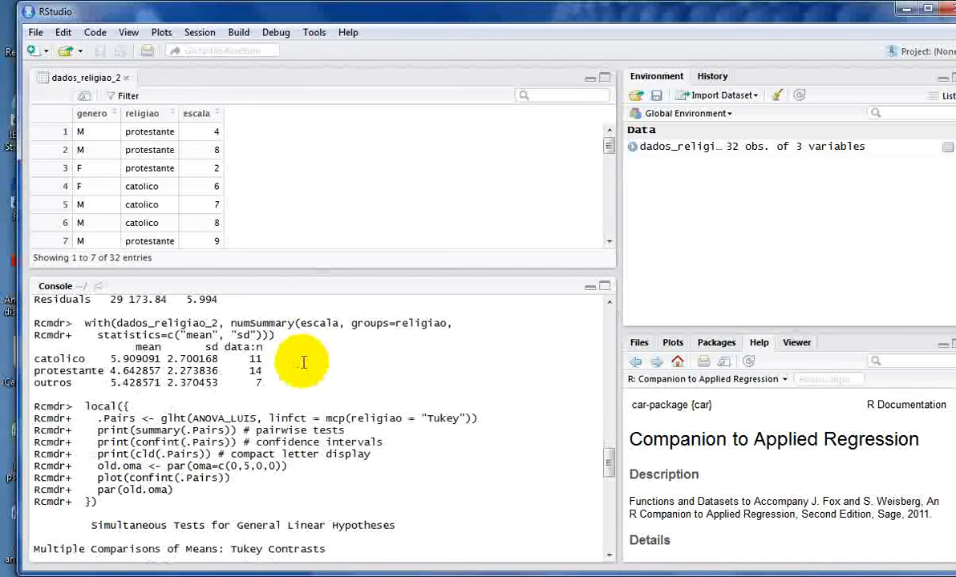
scroll(297, 356, down, 6)
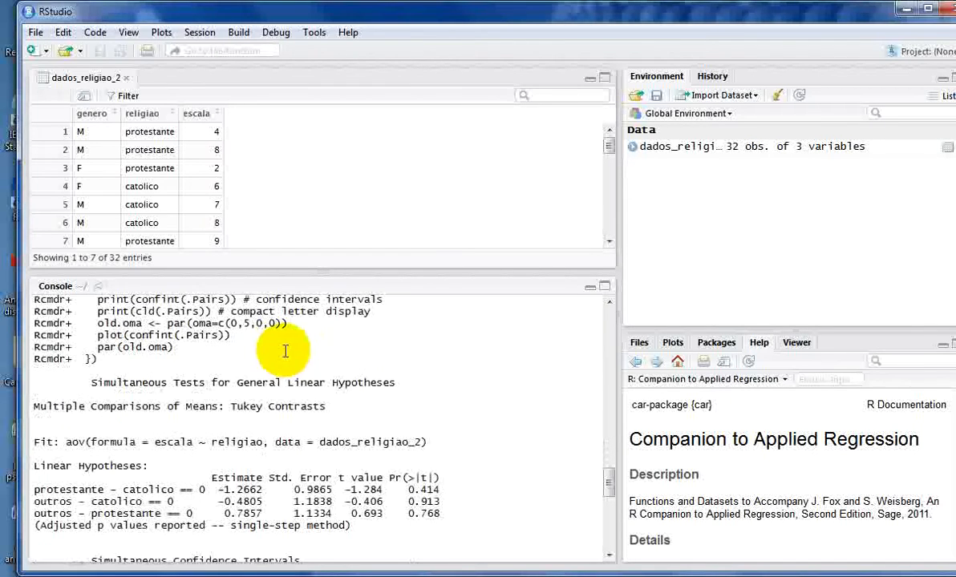
scroll(280, 353, down, 8)
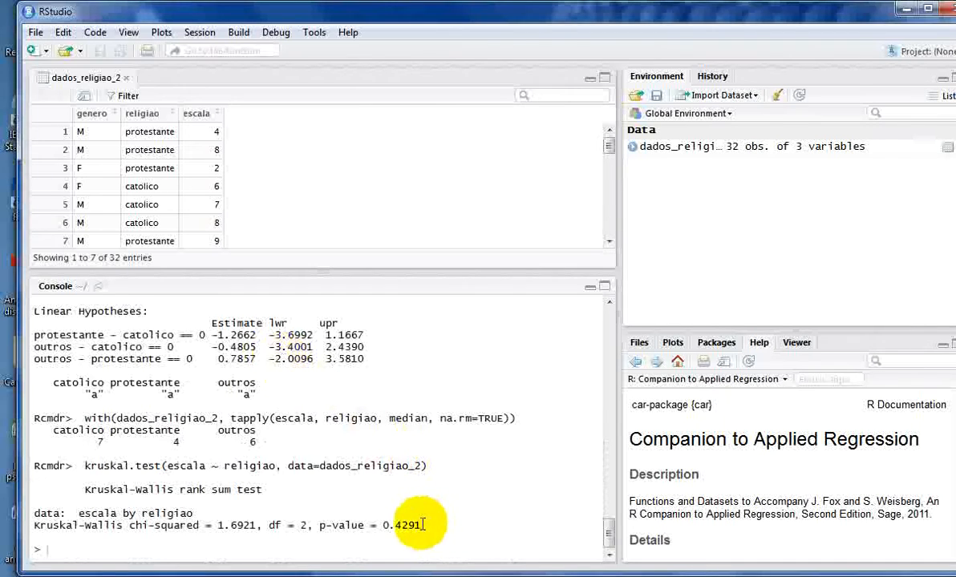
drag(420, 526, 383, 526)
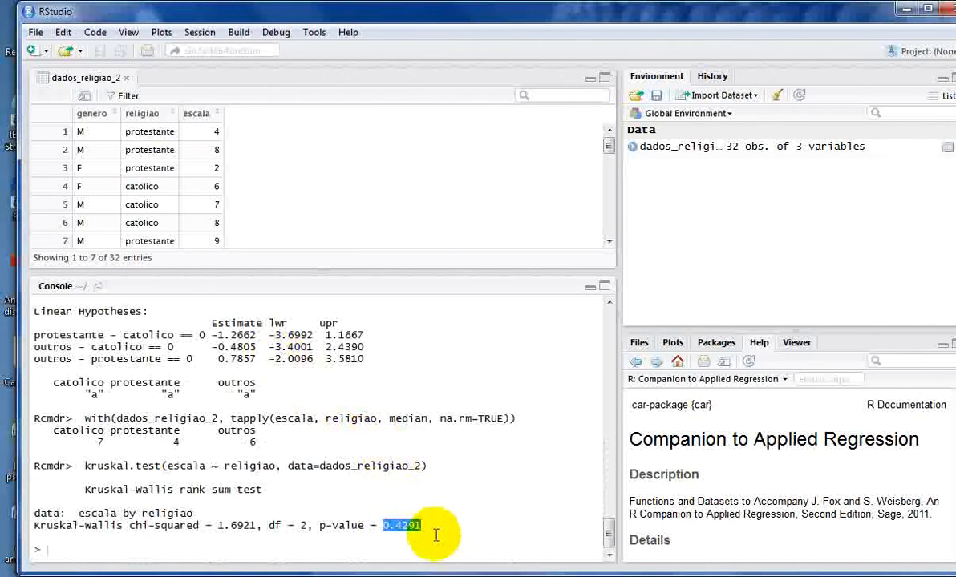
scroll(427, 526, up, 15)
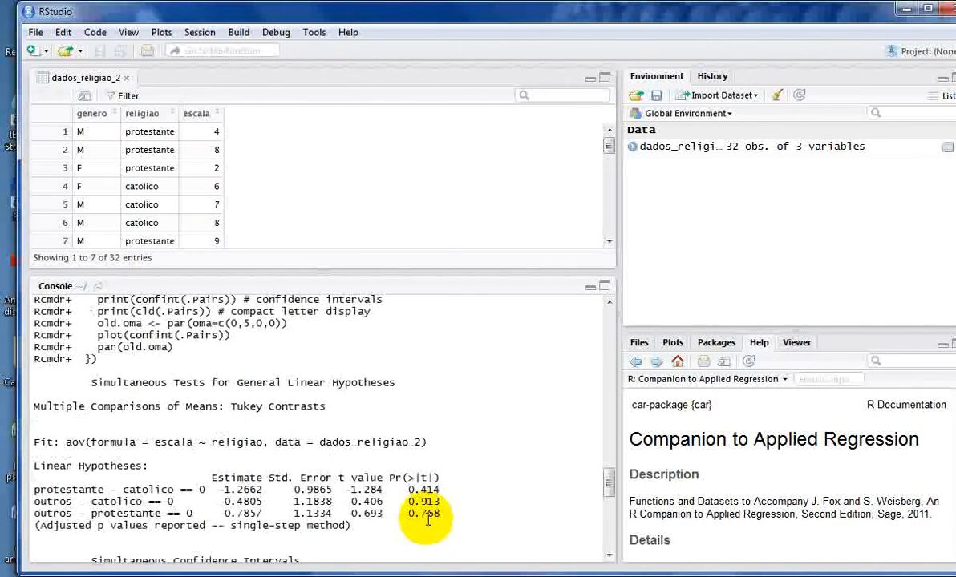
scroll(427, 518, up, 2)
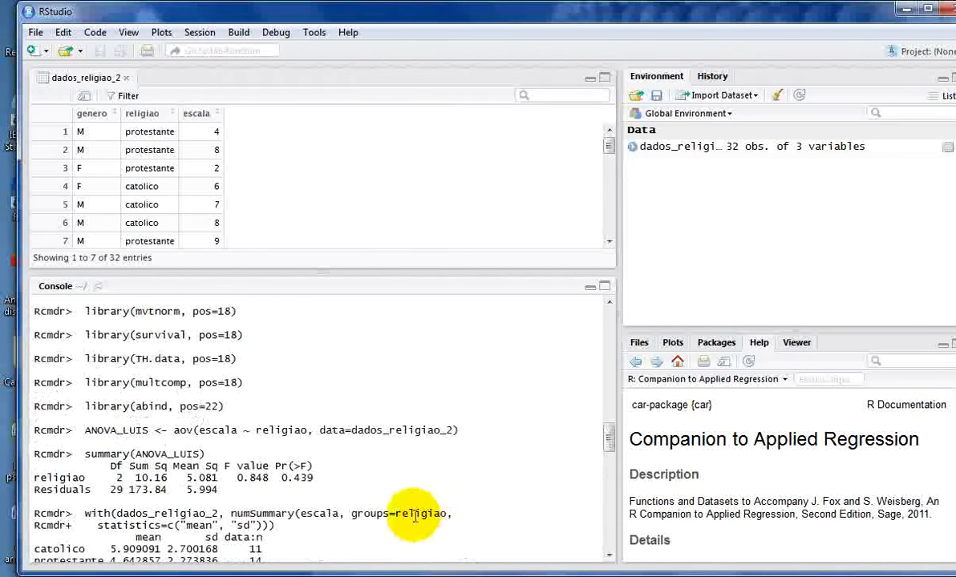
drag(314, 478, 272, 478)
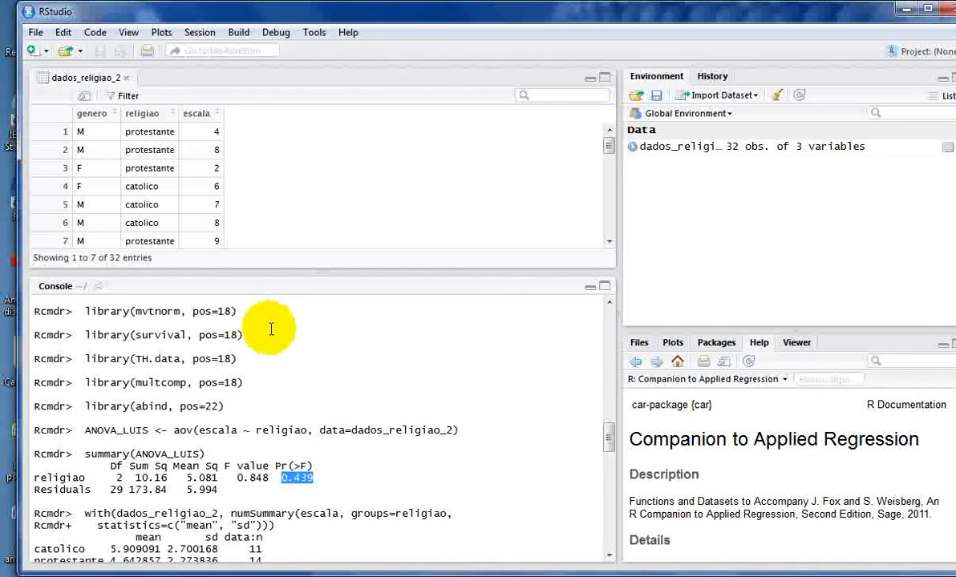
scroll(277, 329, down, 6)
scroll(272, 333, down, 12)
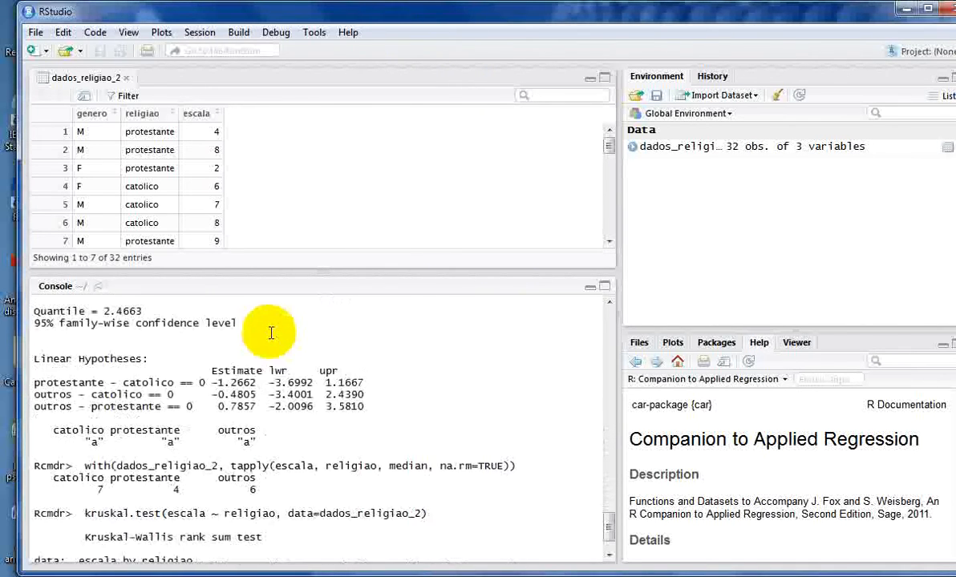
Return to R Commander and run a Shapiro-Wilk test of normality on escala.
click(199, 36)
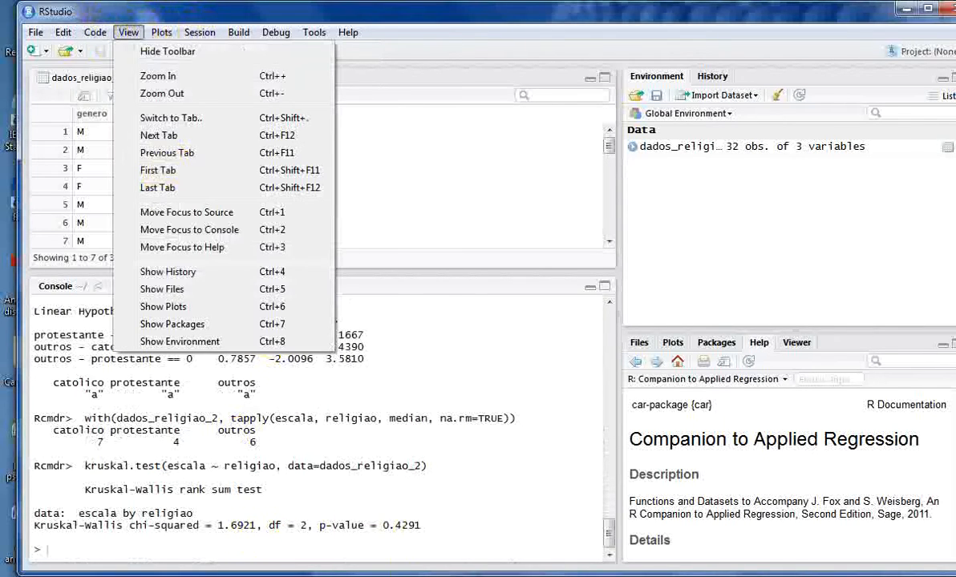
click(536, 576)
click(191, 111)
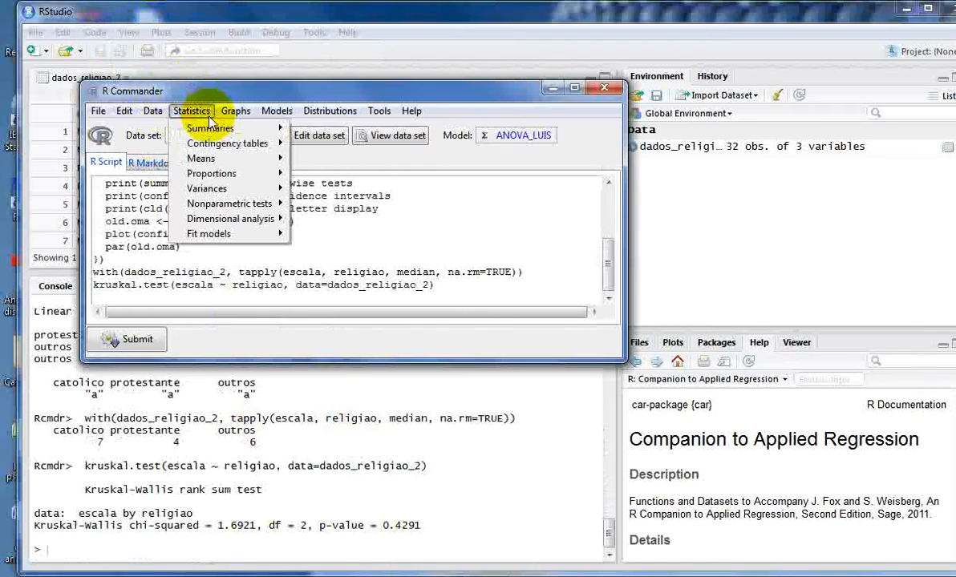
mouse_move(214, 130)
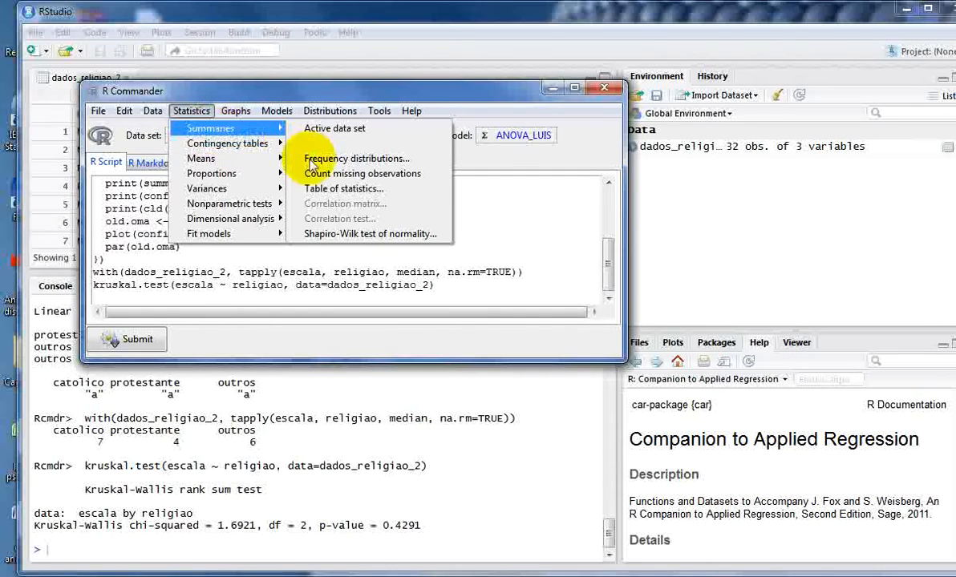
click(360, 234)
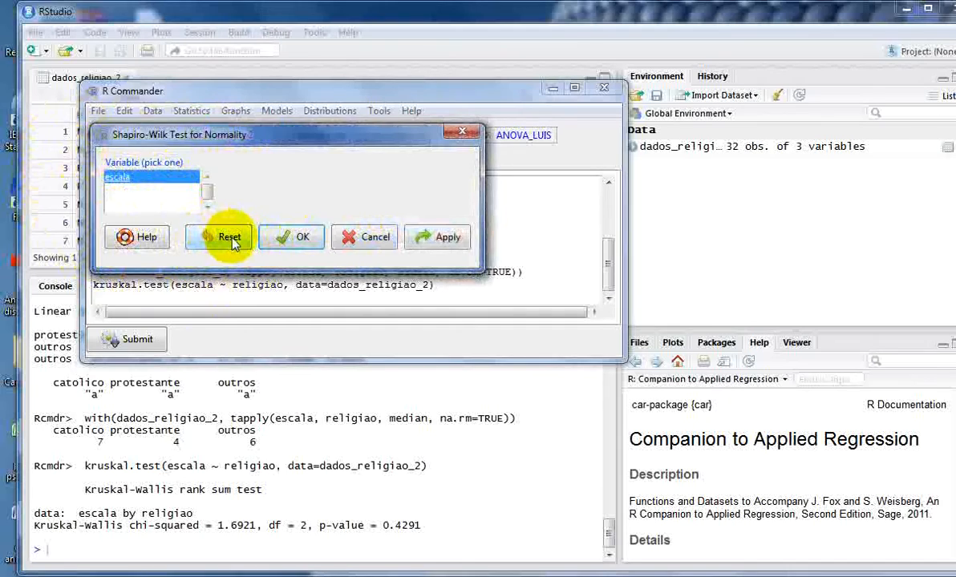
click(289, 234)
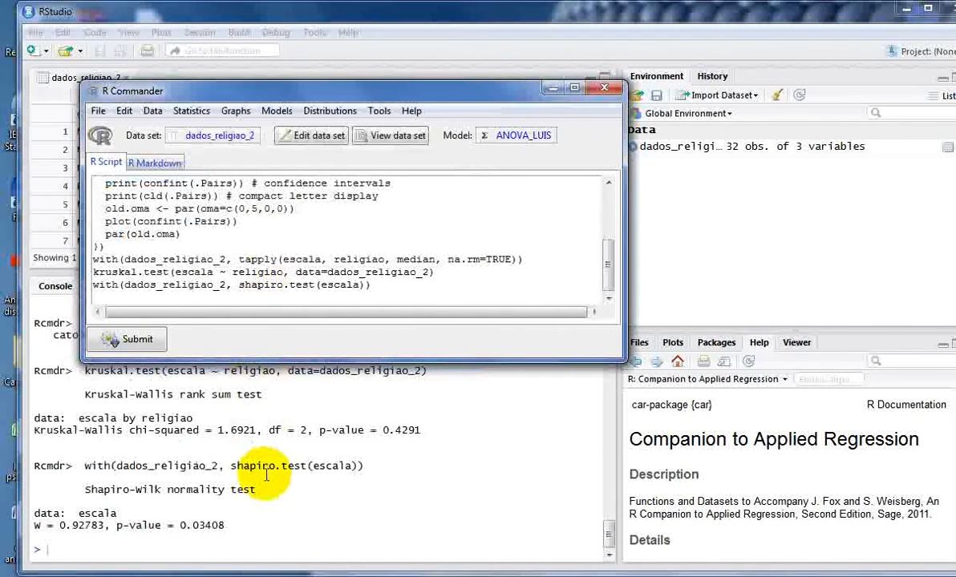
Examine the p-value of the Shapiro-Wilk normality test on escala in the RStudio console output.
click(267, 474)
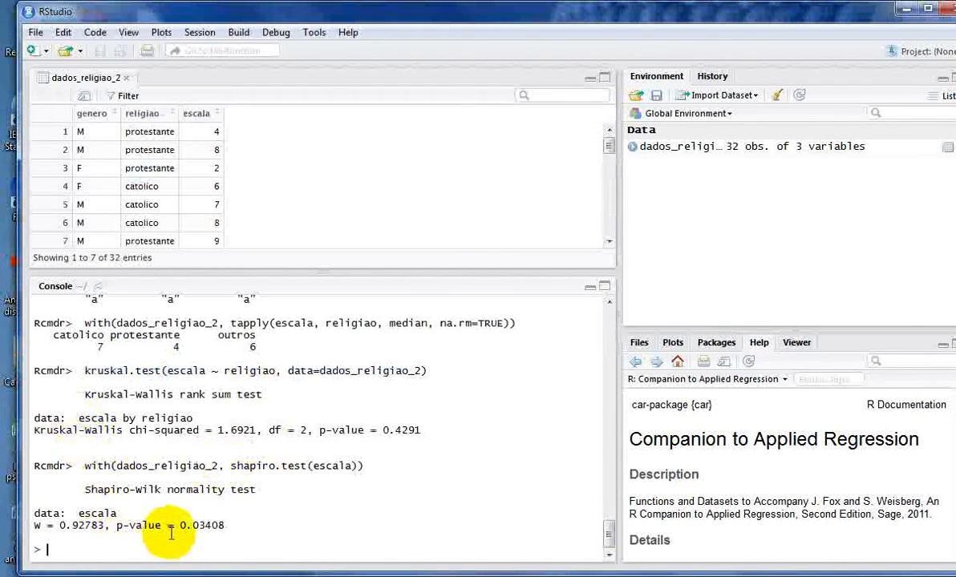
drag(200, 526, 179, 525)
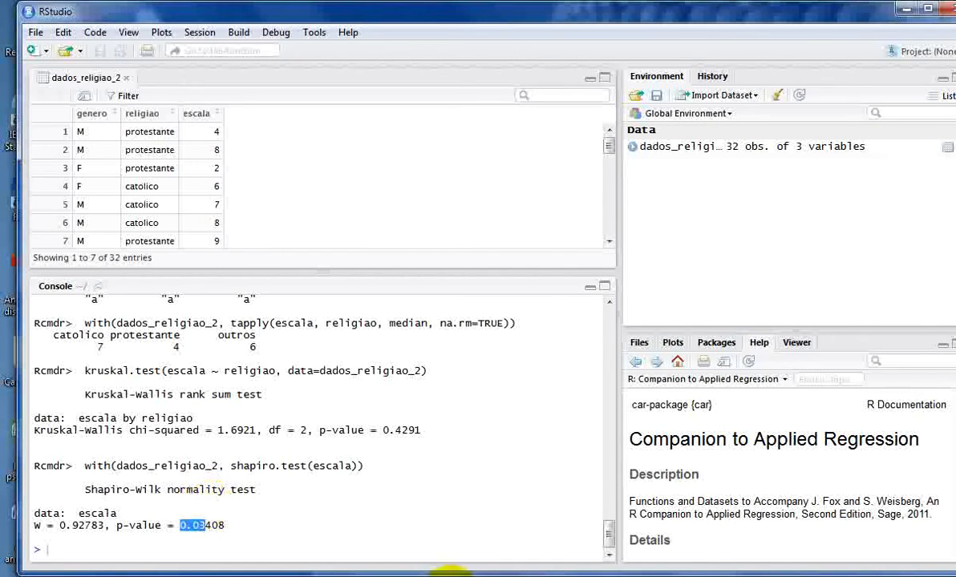
Switch to the Word document and add the lines "Sw" and "H0 = NORMAL" below the "Há : c.c" line.
click(449, 576)
click(409, 504)
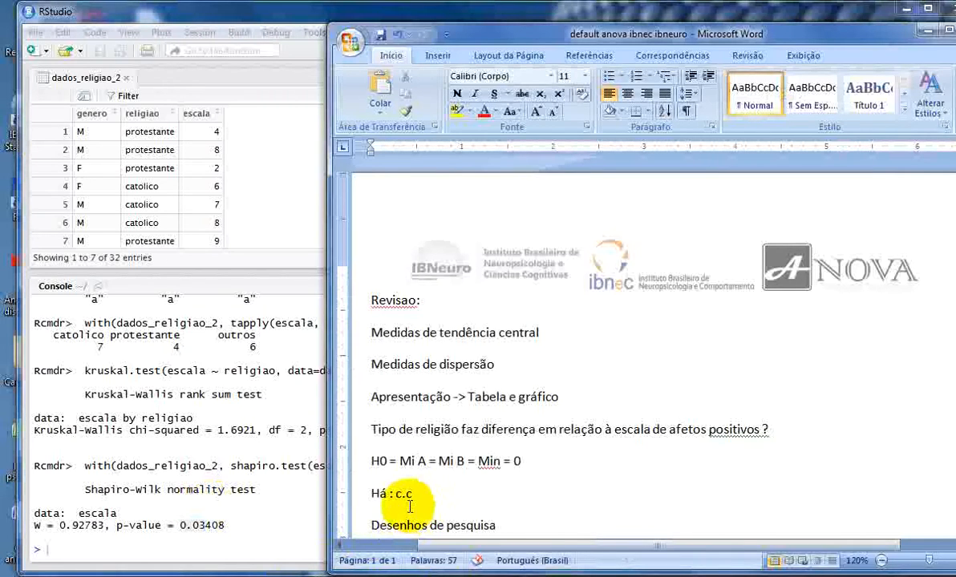
key(Return)
key(Return)
text(s)
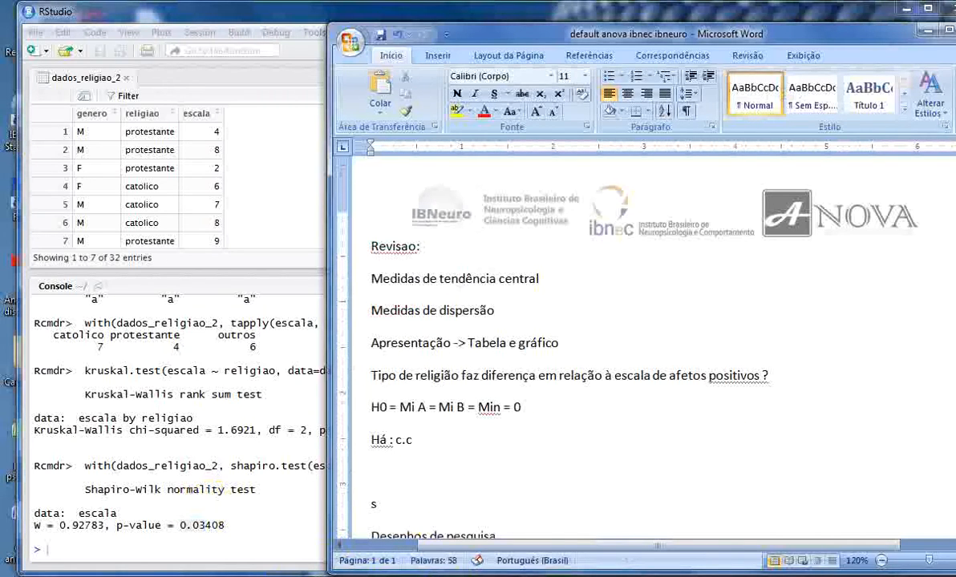
text(w)
key(Return)
text(H)
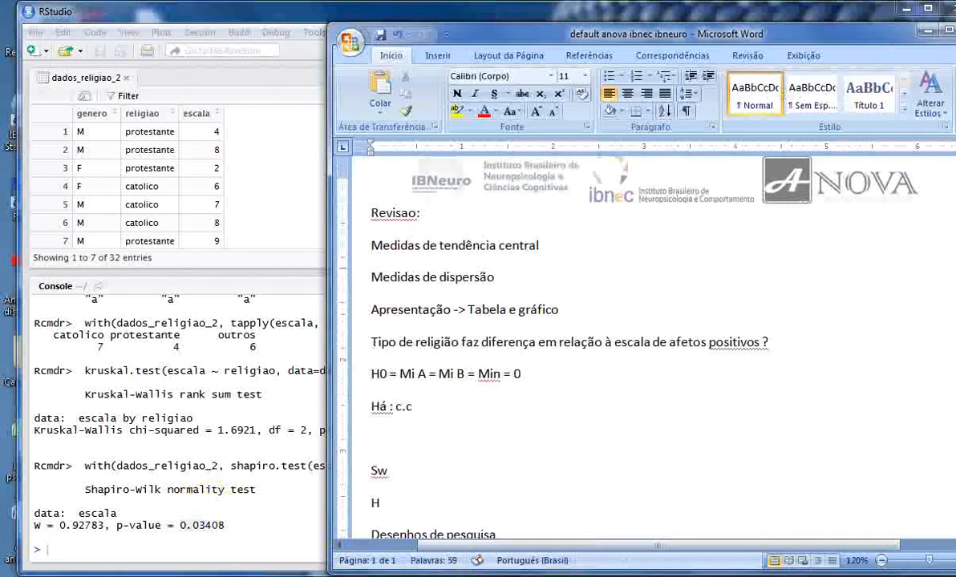
text(0 = NO)
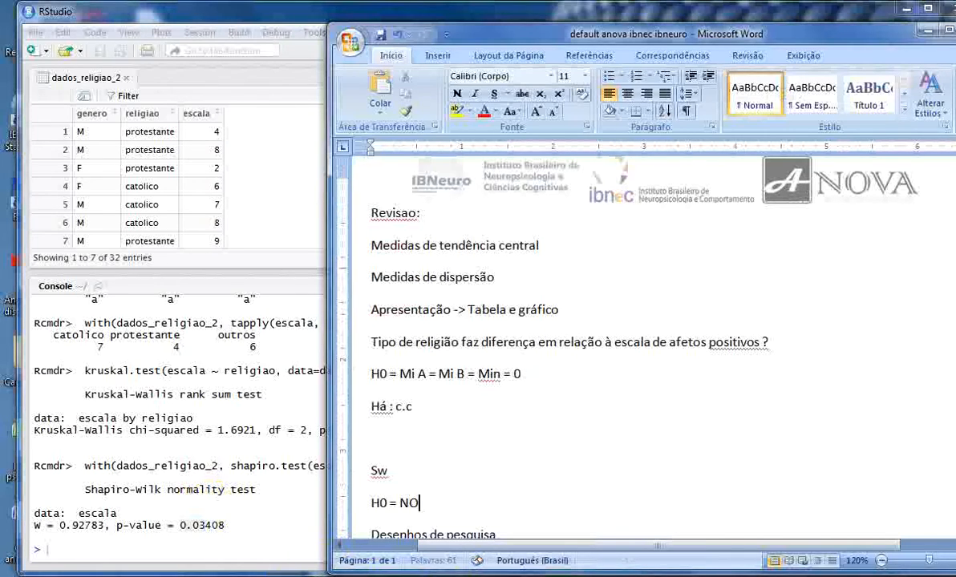
text(RMAL)
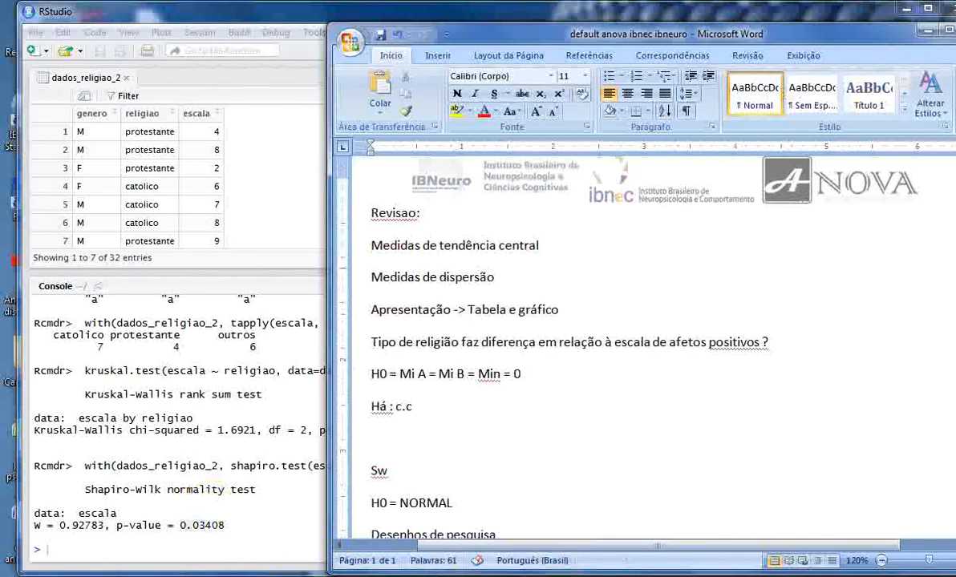
Add the alternative hypothesis line "HA = C.C" below "H0 = NORMAL", without an accent on the A.
key(Return)
text(HA)
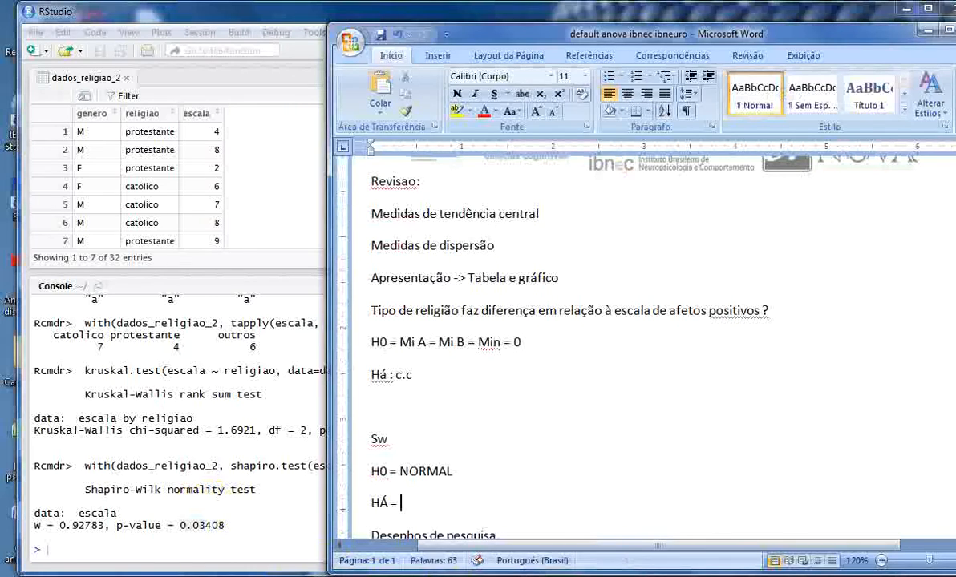
key(BackSpace)
key(BackSpace)
key(BackSpace)
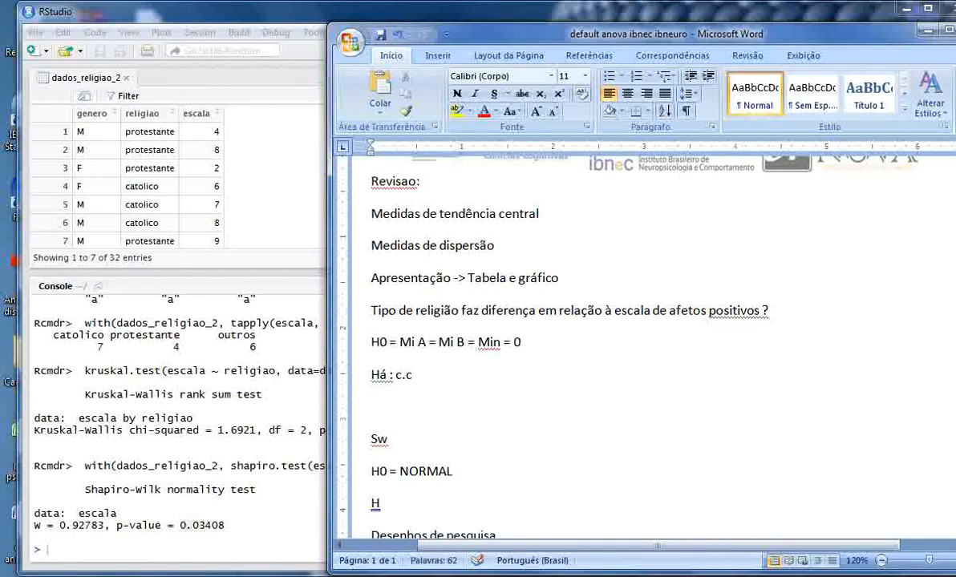
text(A = C)
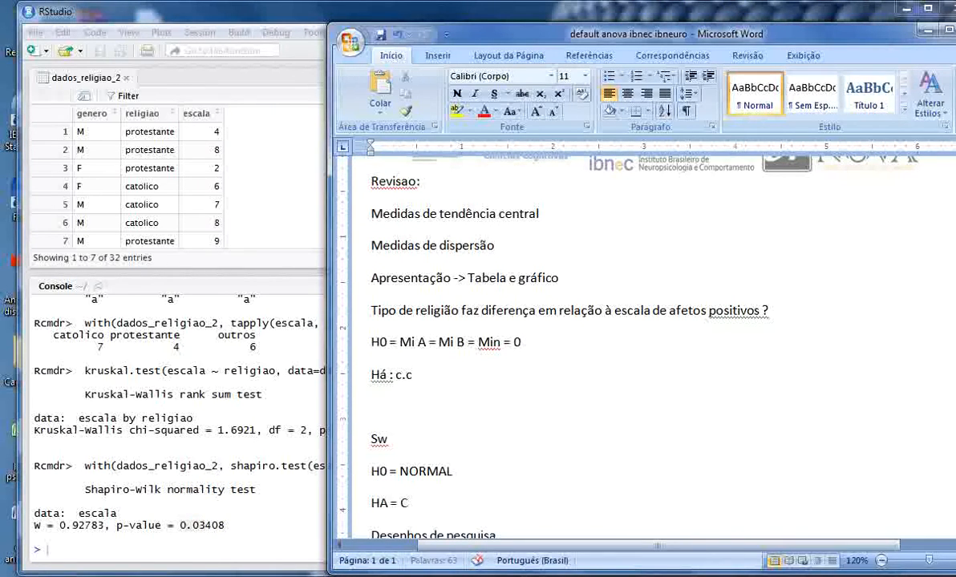
text(.C)
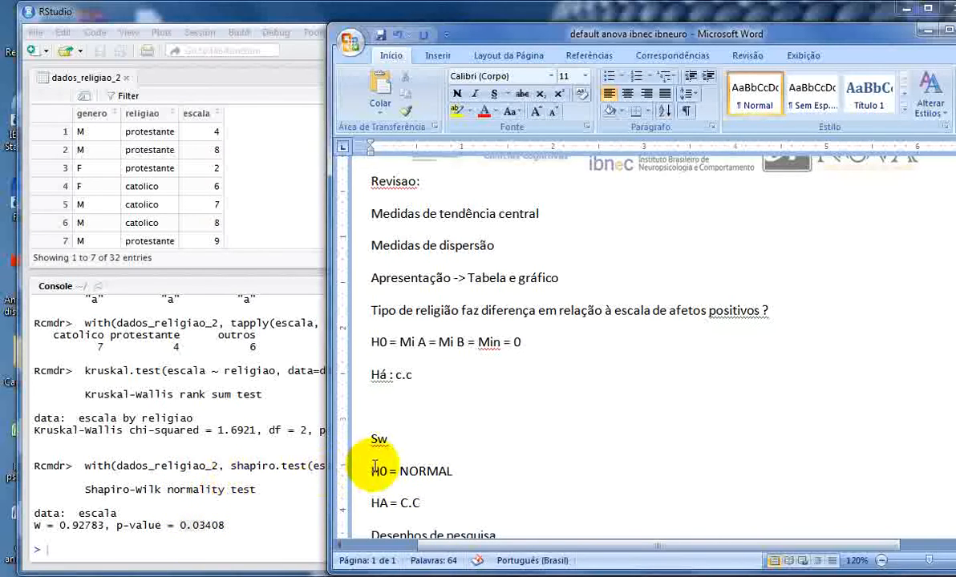
Review the Sw hypotheses H0 and HA in the notes against the Shapiro-Wilk p-value in the RStudio console.
drag(375, 467, 454, 471)
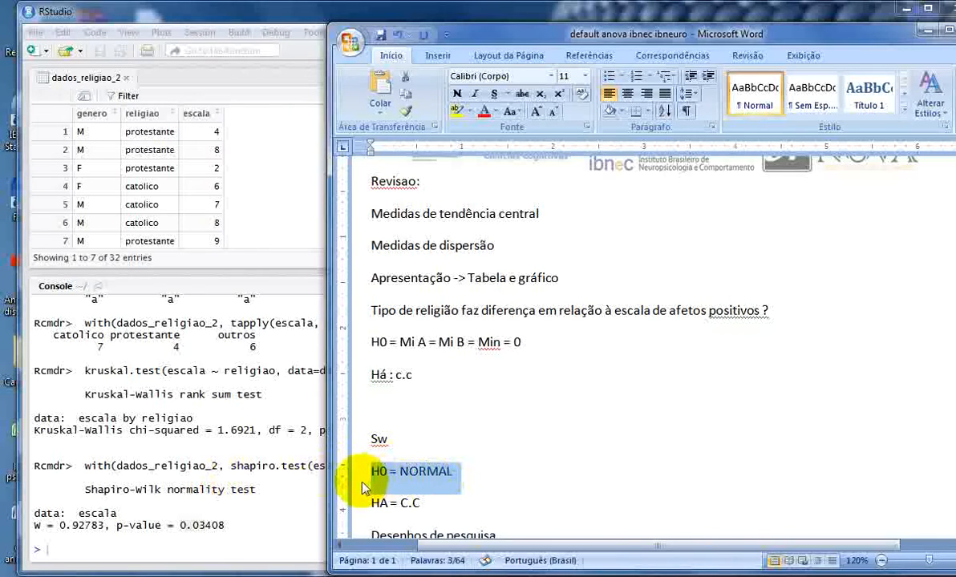
click(434, 507)
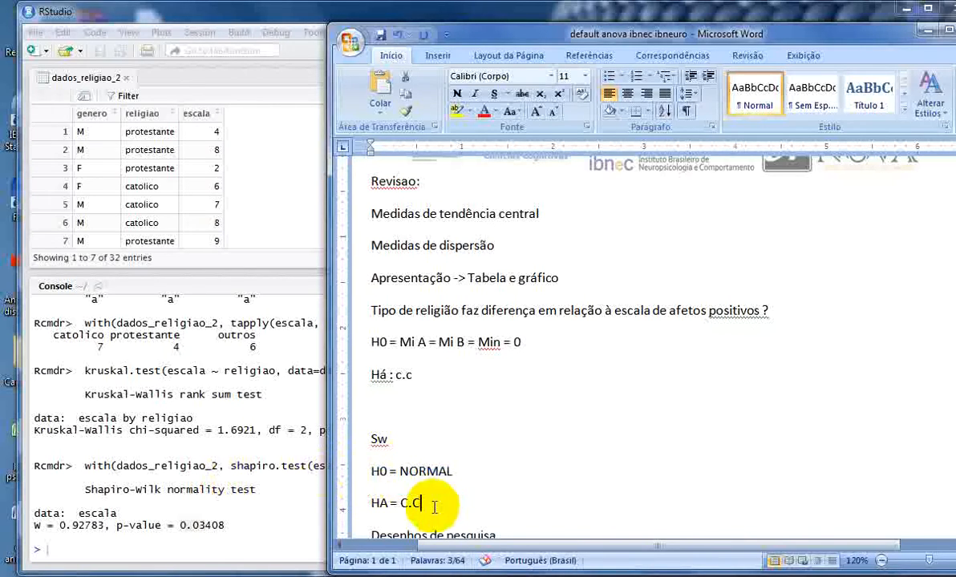
drag(433, 507, 374, 502)
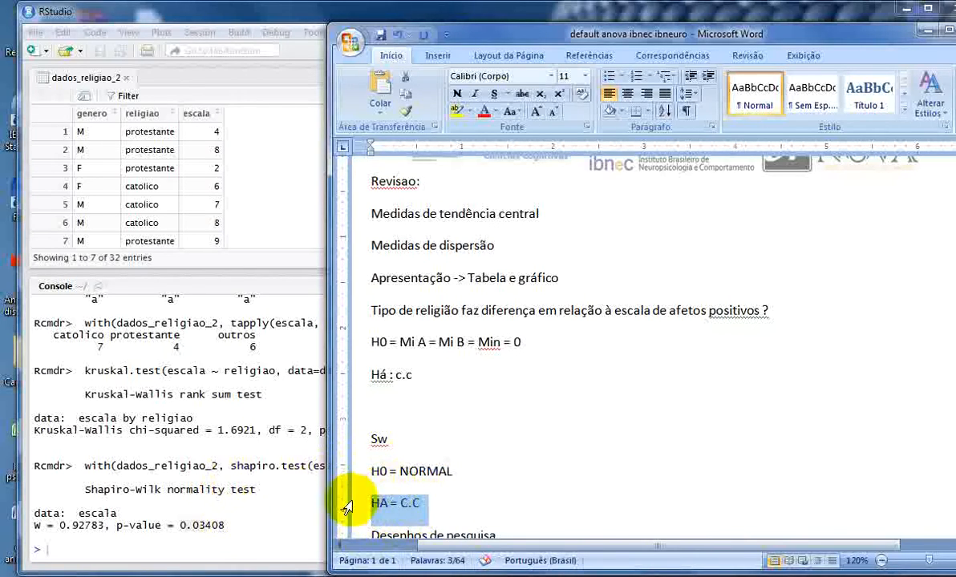
click(178, 539)
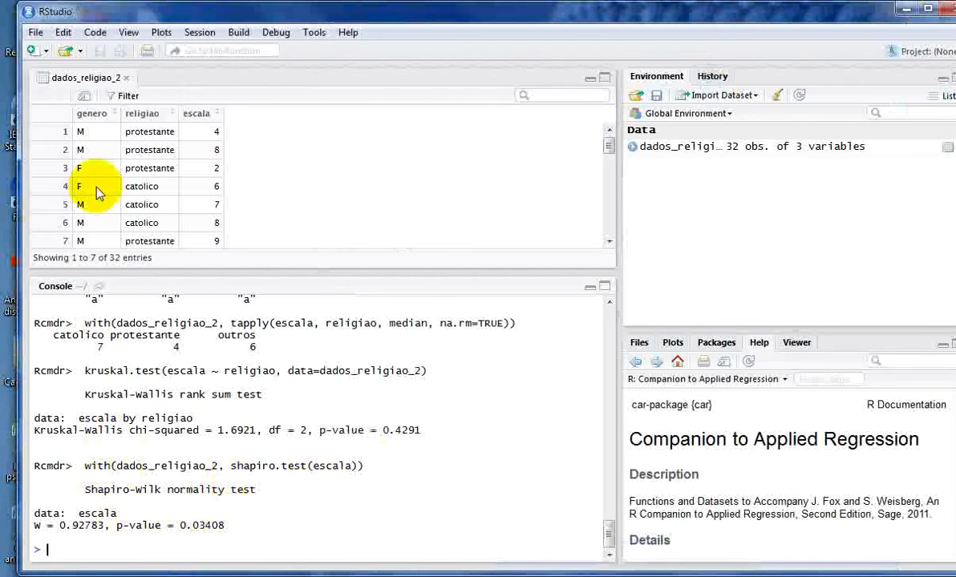
Return to R Commander and review which means tests and nonparametric tests are available.
key(alt+Tab)
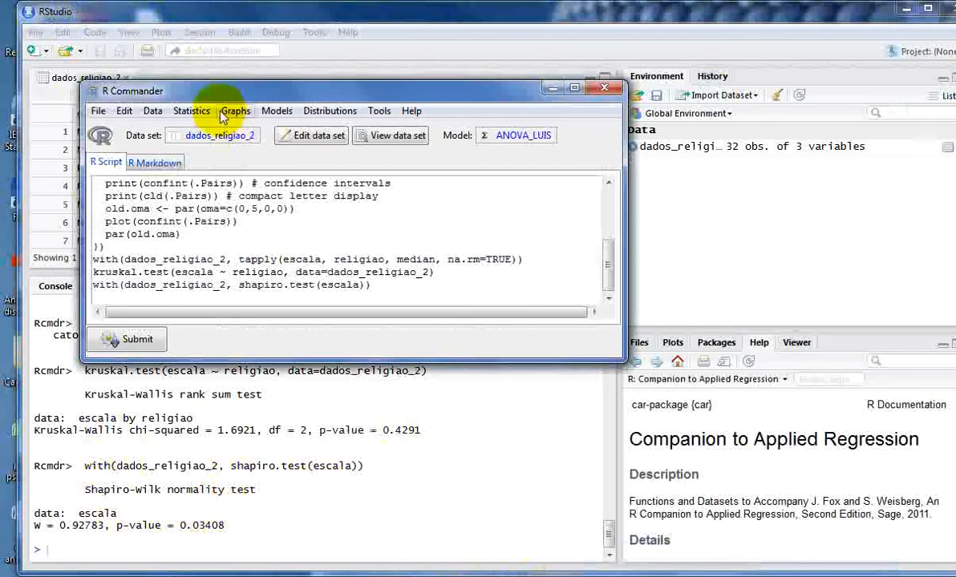
click(192, 111)
mouse_move(223, 161)
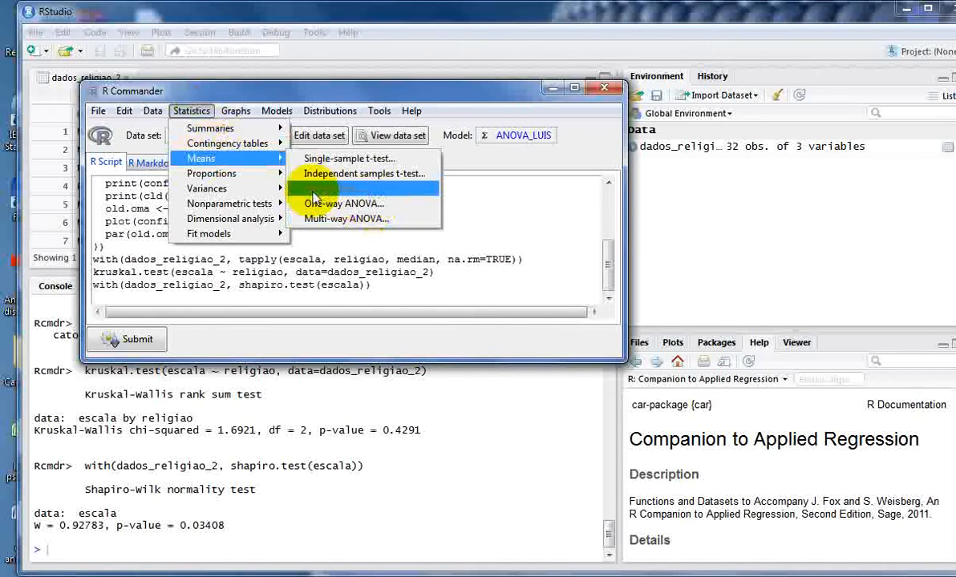
mouse_move(265, 210)
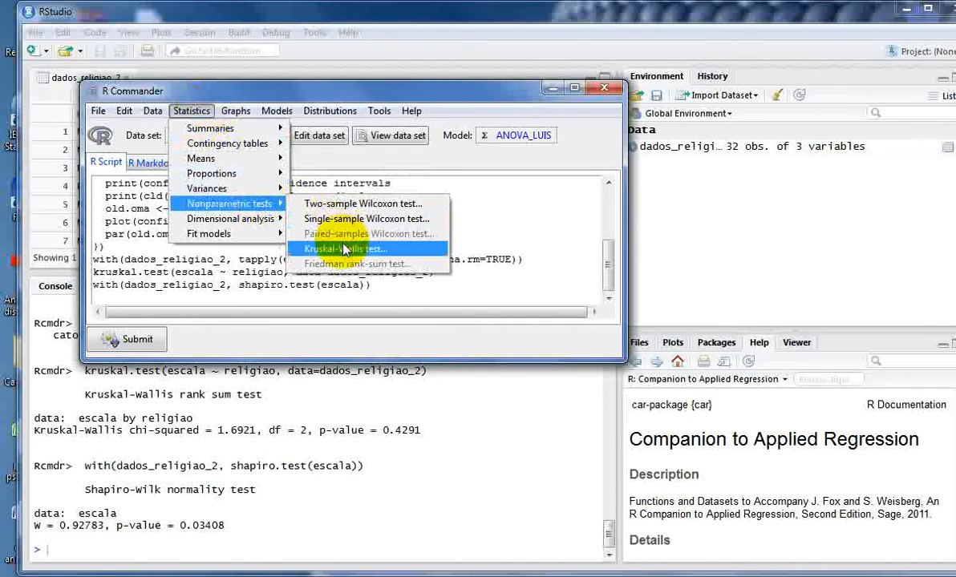
click(347, 338)
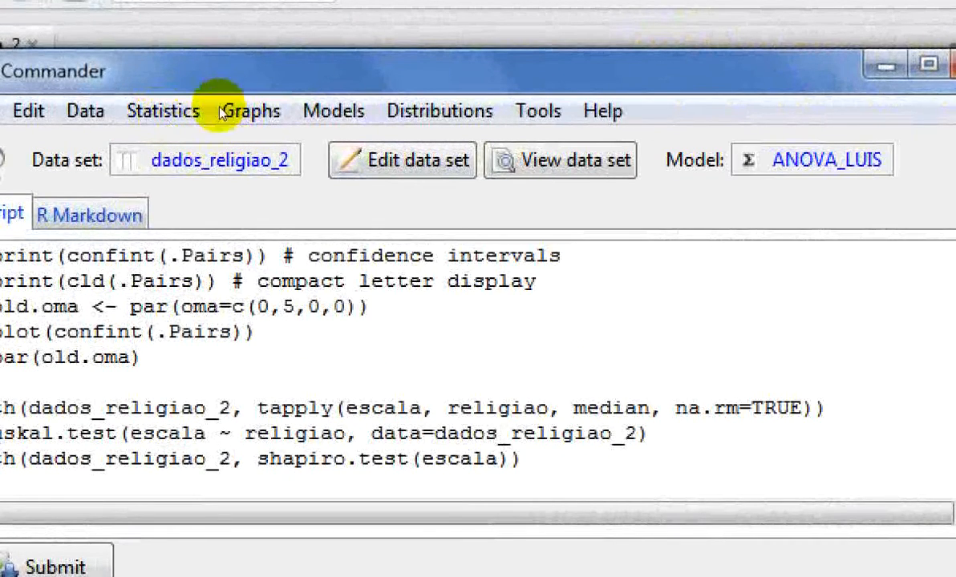
Create a pie chart of genero with automatic labels, view it and close the graphics window.
click(245, 117)
mouse_move(200, 113)
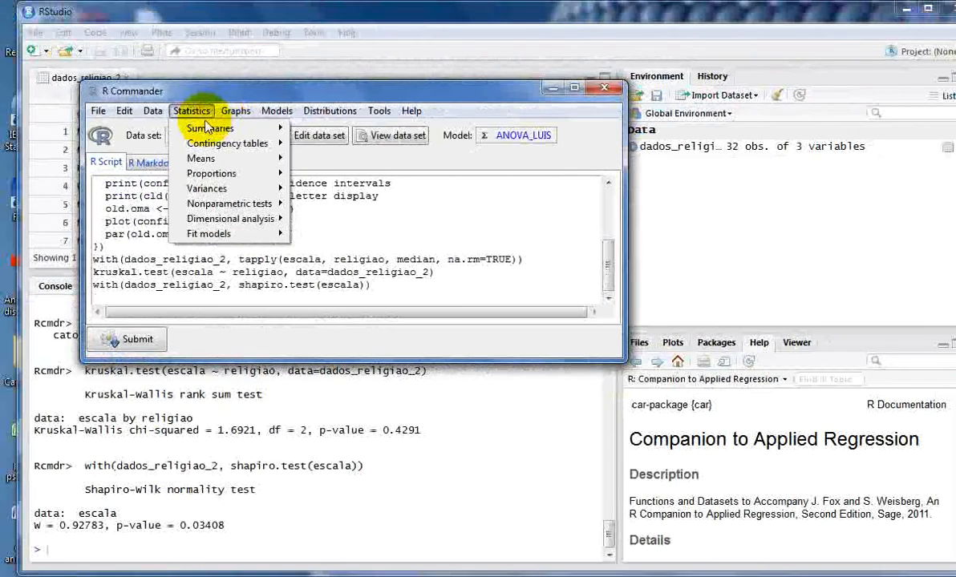
mouse_move(227, 122)
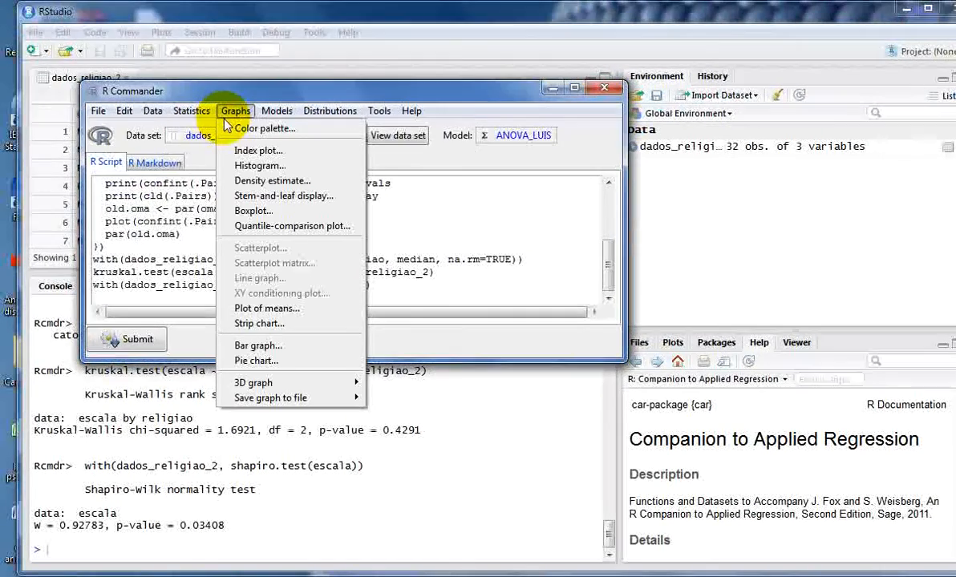
click(273, 361)
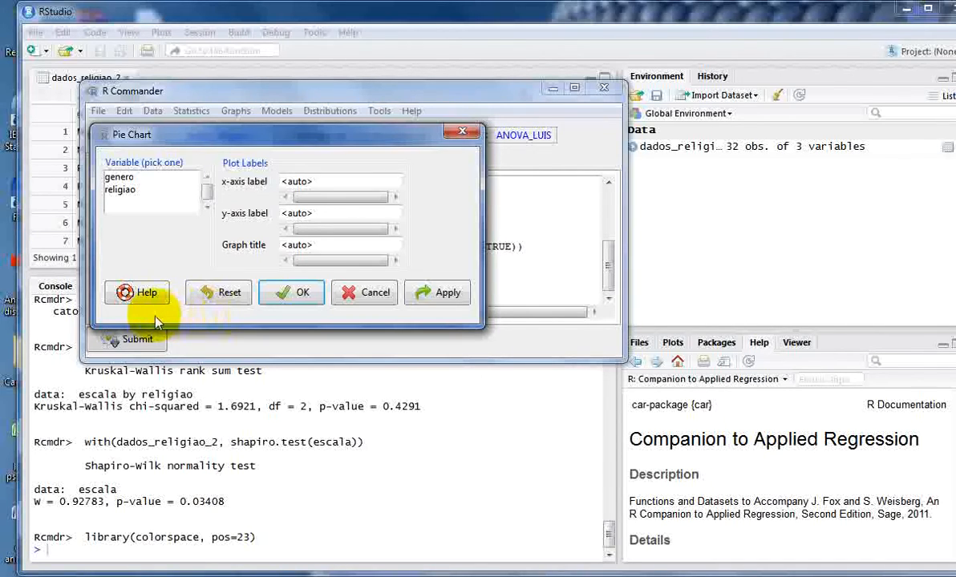
click(126, 179)
click(291, 293)
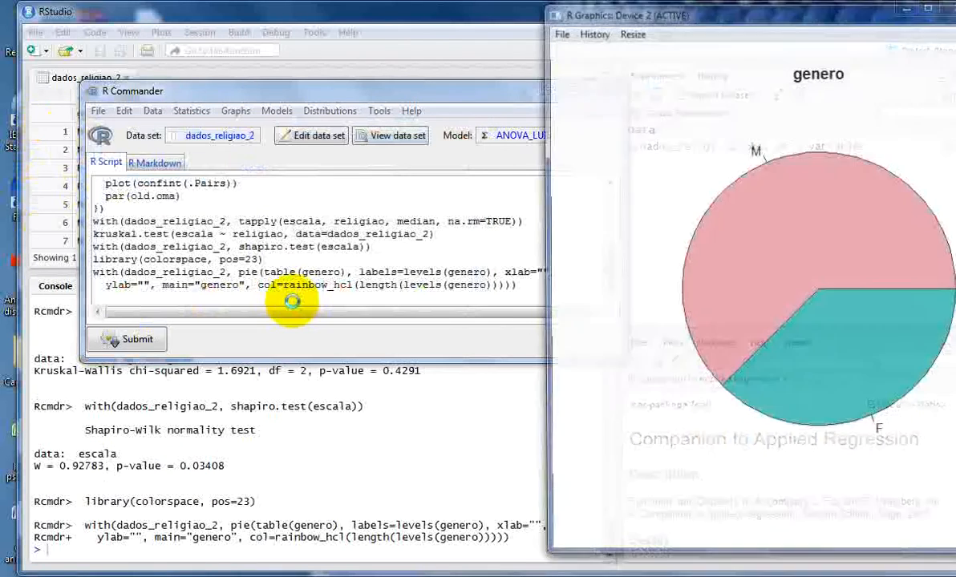
drag(778, 25, 484, 25)
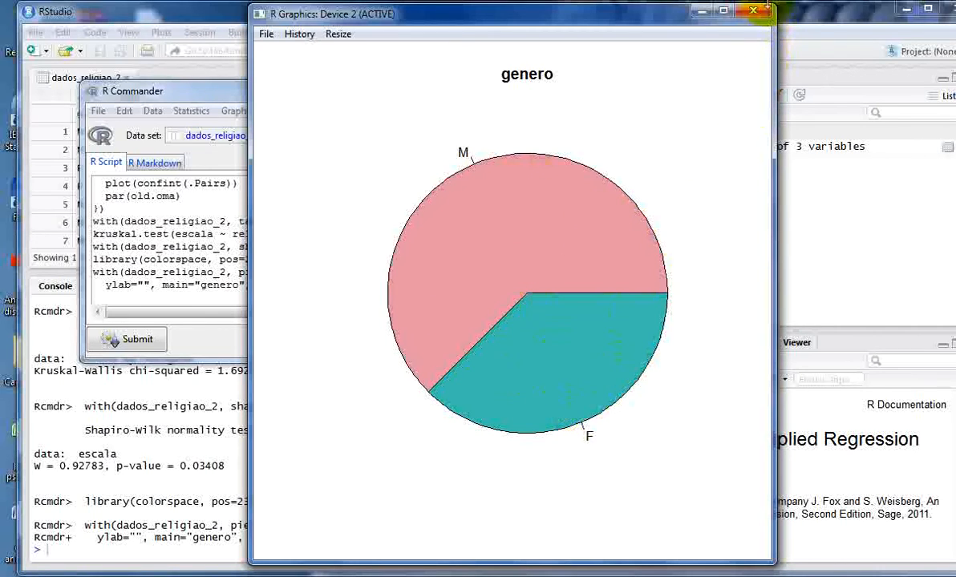
click(755, 10)
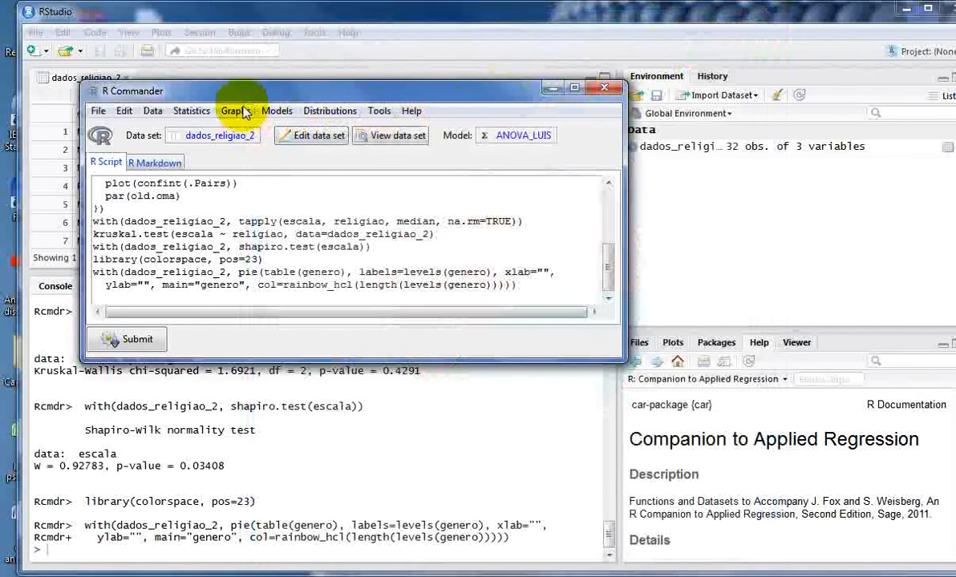
click(236, 111)
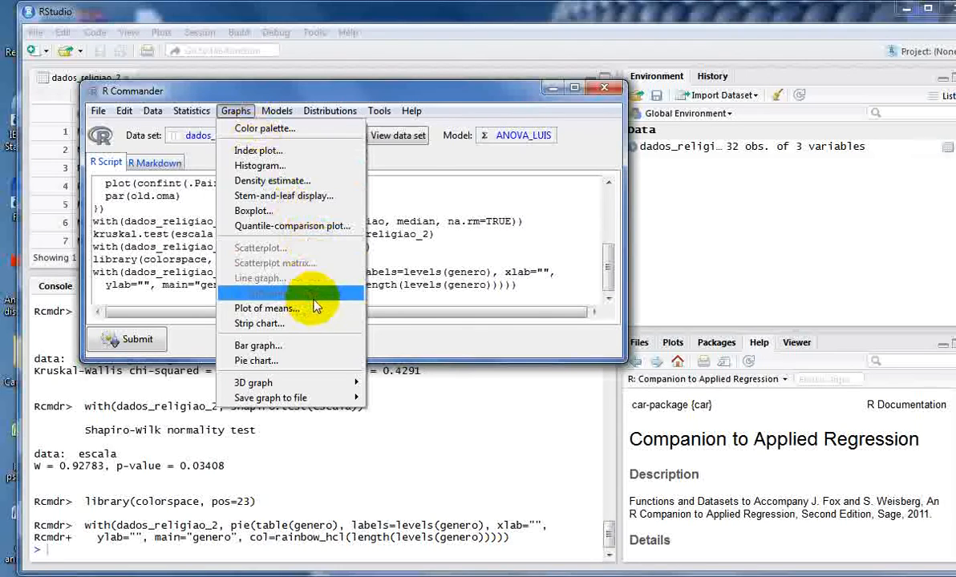
click(314, 345)
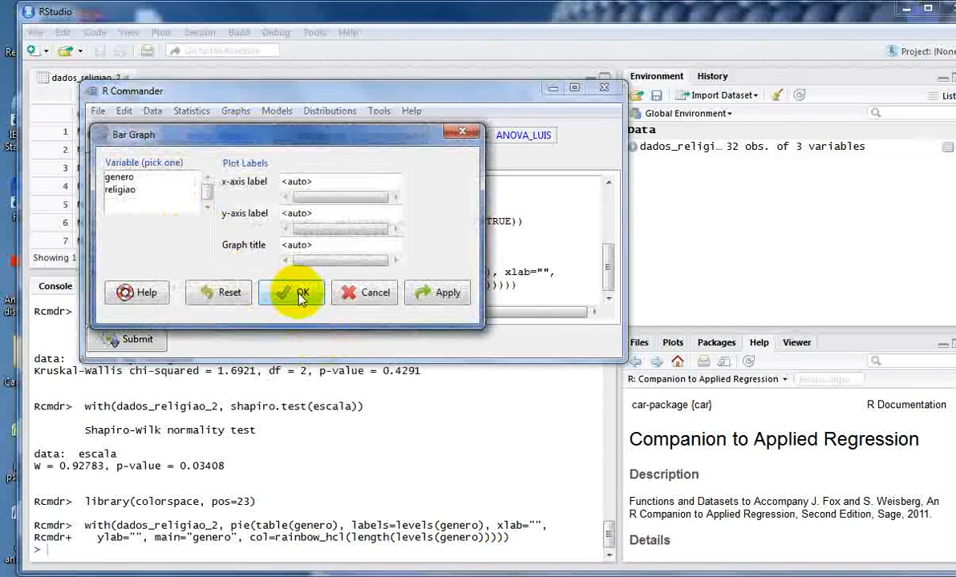
click(353, 294)
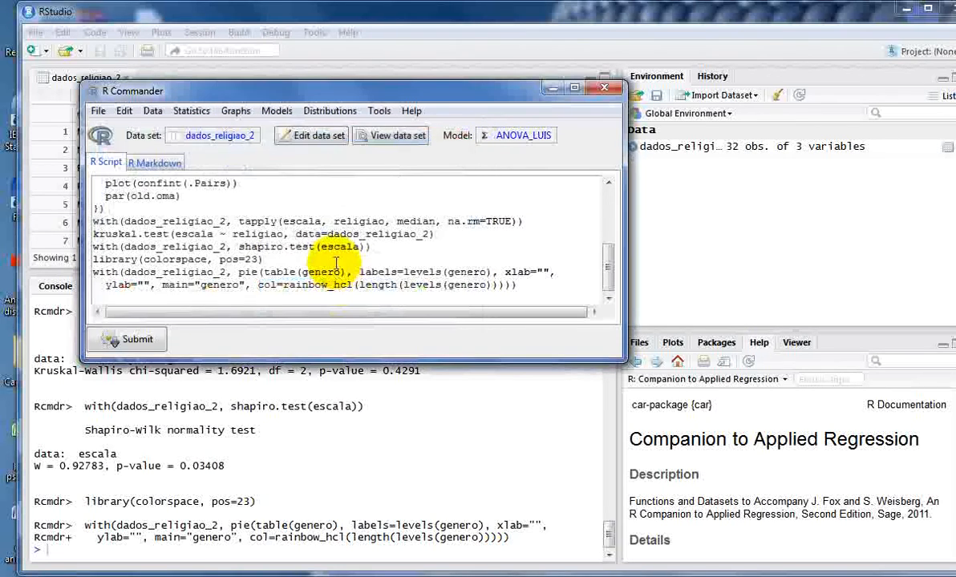
Plot the means of escala by religiao with standard error bars, examine the graph and close its window.
click(273, 112)
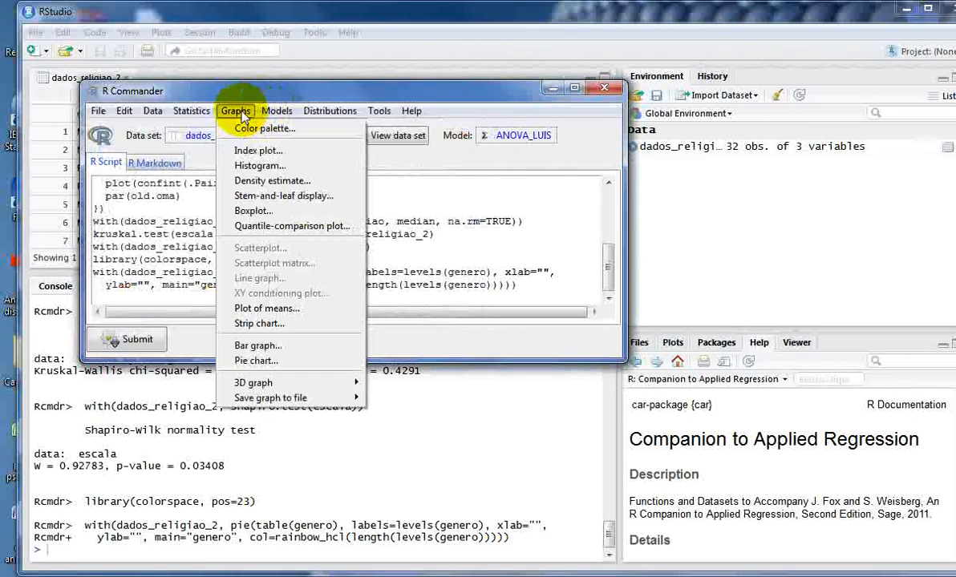
click(301, 311)
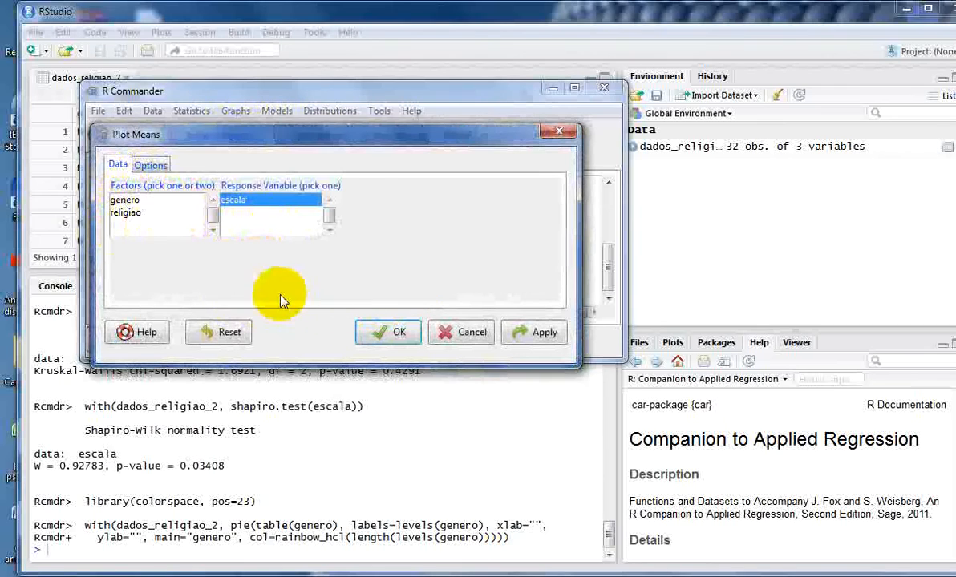
click(134, 202)
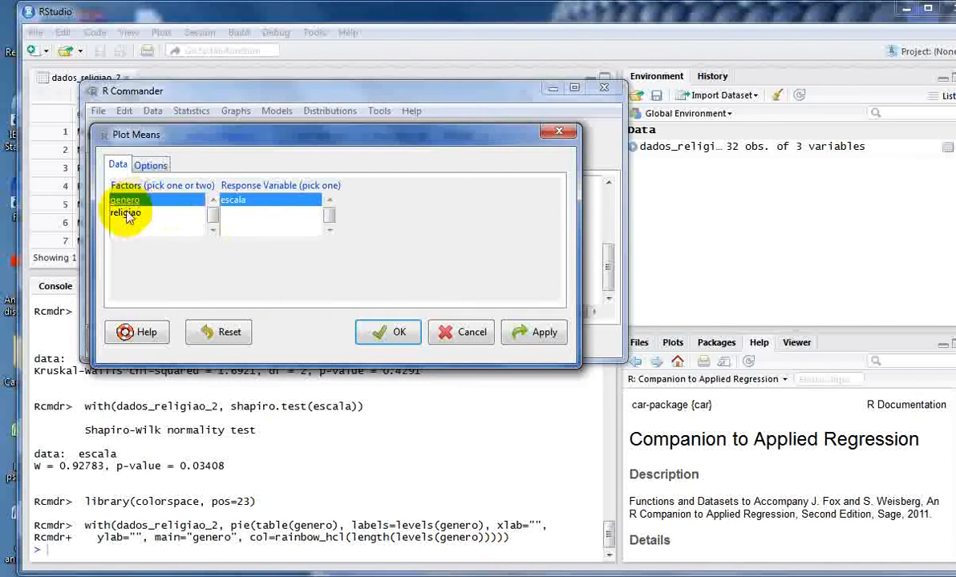
click(131, 213)
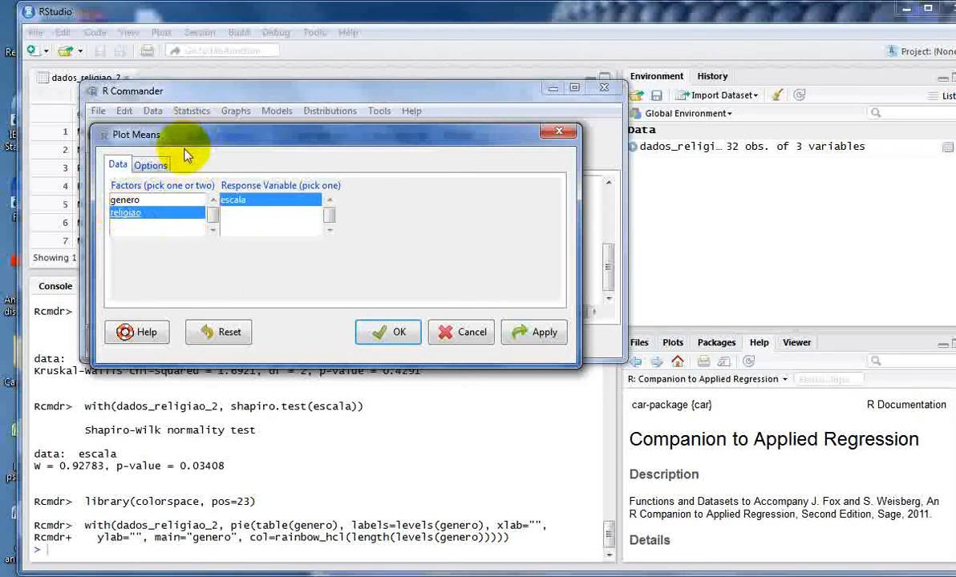
click(245, 202)
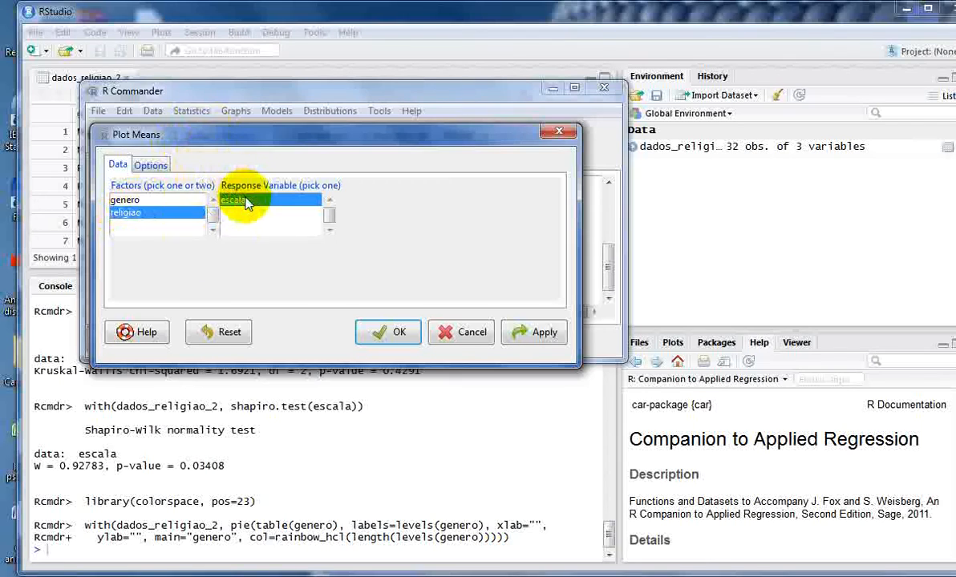
click(151, 164)
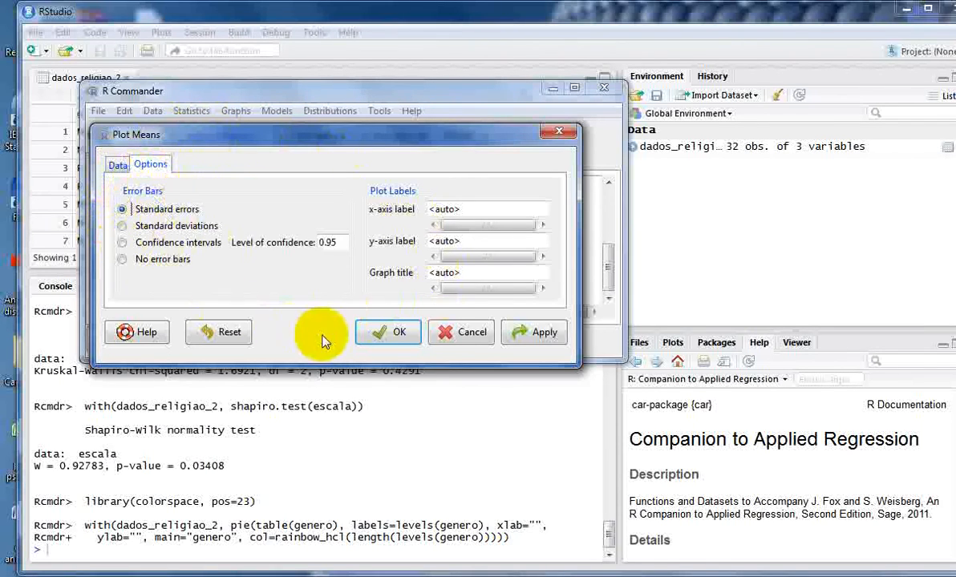
click(358, 339)
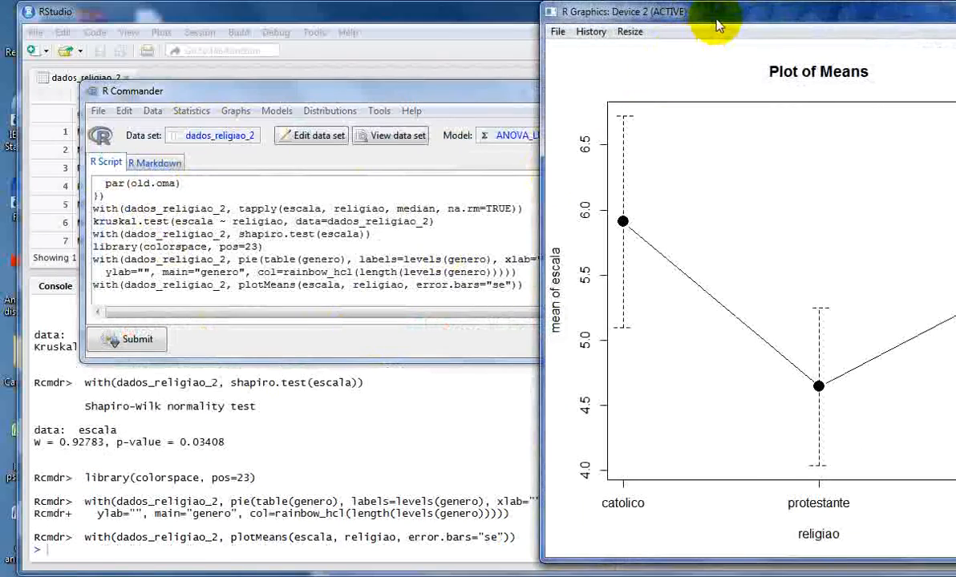
drag(701, 15, 356, 21)
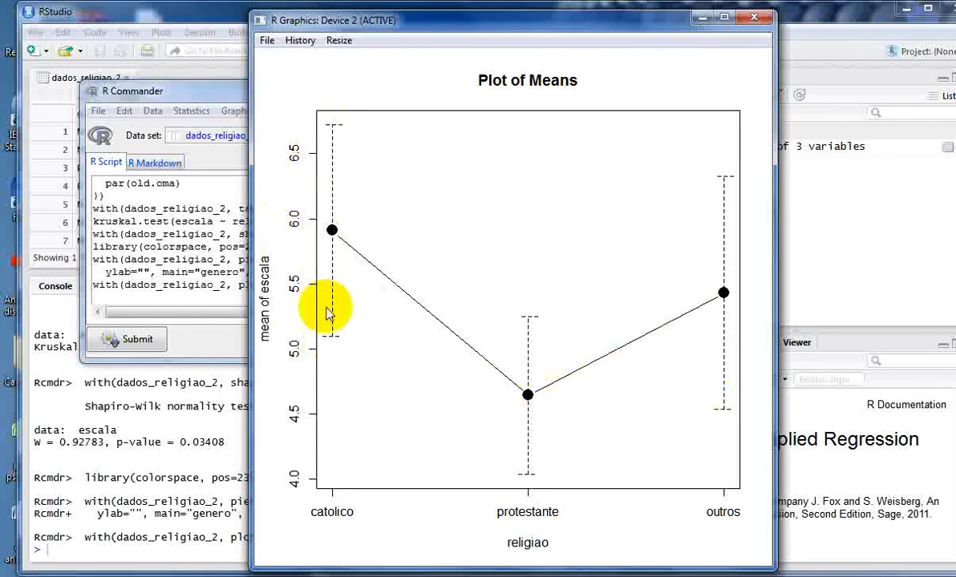
click(751, 20)
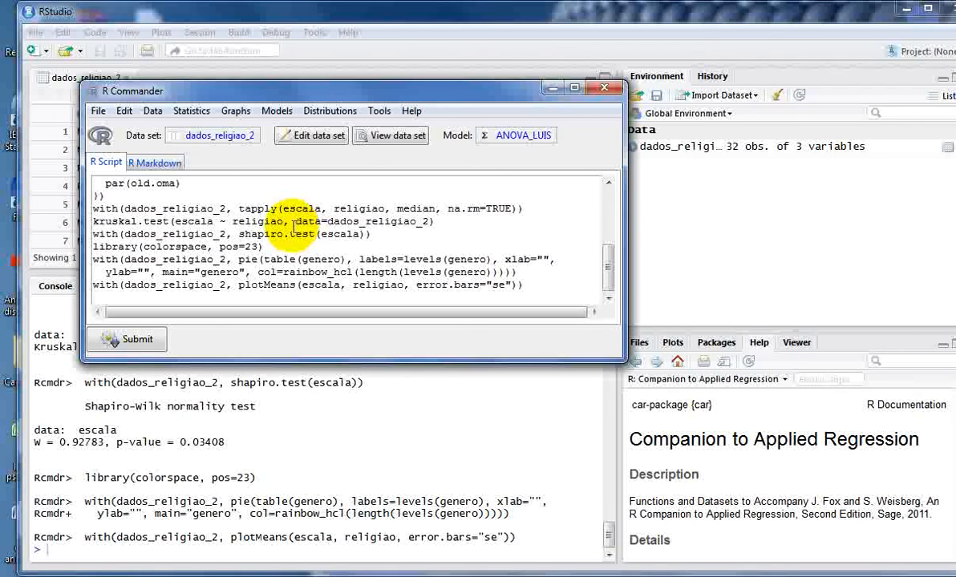
Switch to the Word document and review the Revisao notes from the beginning.
click(263, 576)
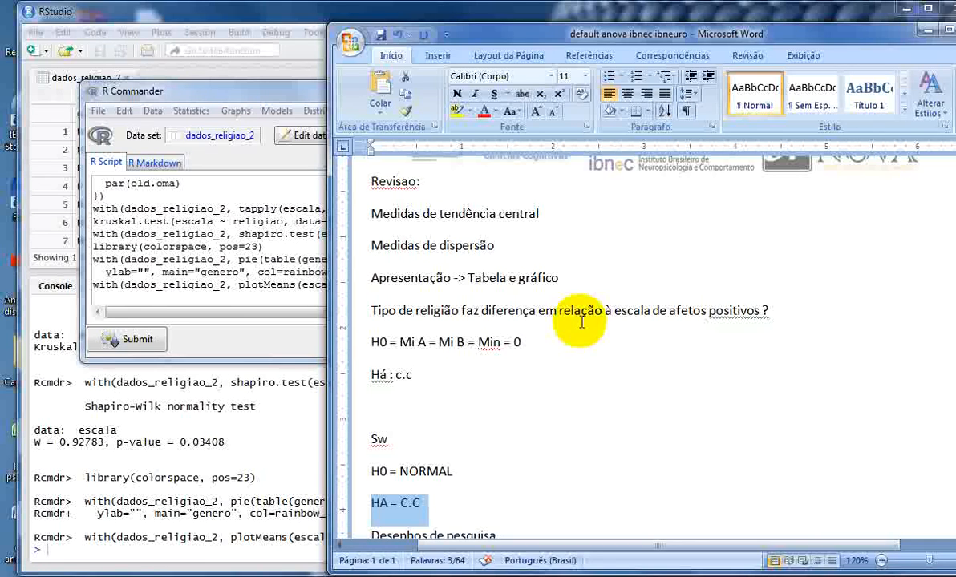
scroll(577, 321, up, 2)
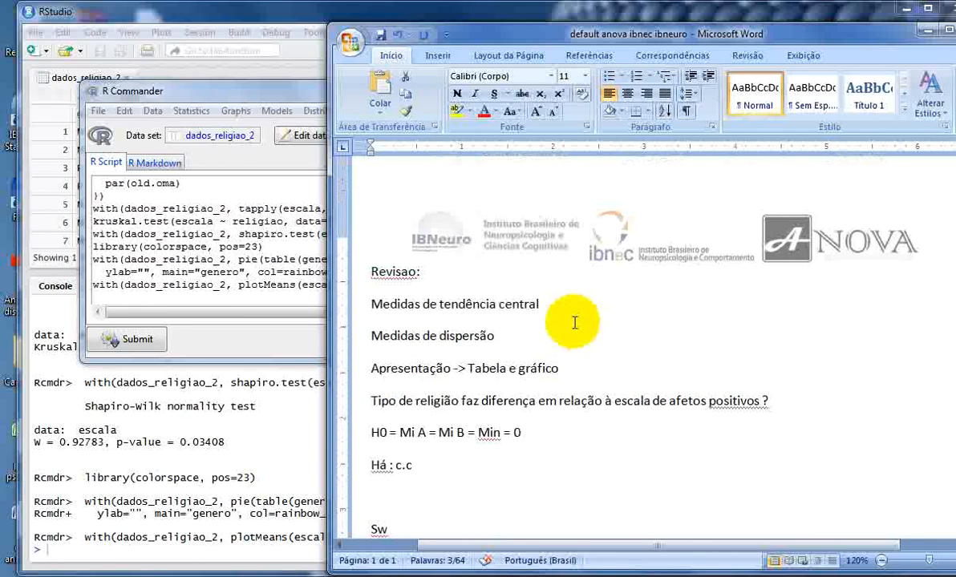